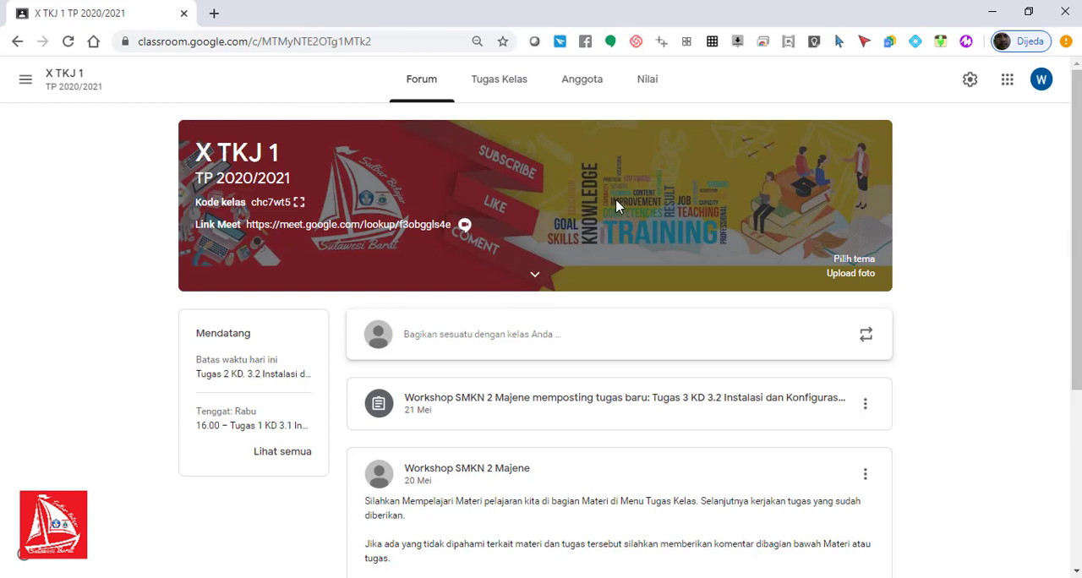
Step: Open the Tugas Kelas page of the X TKJ 1 class and look over its topics
{"action": "left_click", "coordinate": [507, 90]}
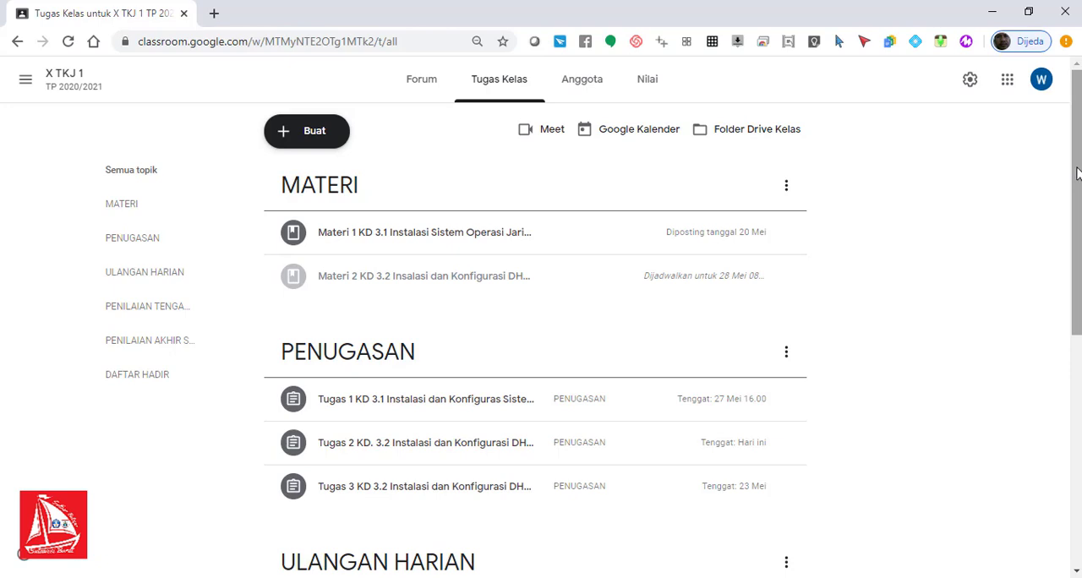
{"action": "mouse_move", "coordinate": [1076, 173]}
{"action": "left_mouse_down"}
{"action": "mouse_move", "coordinate": [1065, 280]}
{"action": "mouse_move", "coordinate": [1072, 173]}
{"action": "left_mouse_up"}
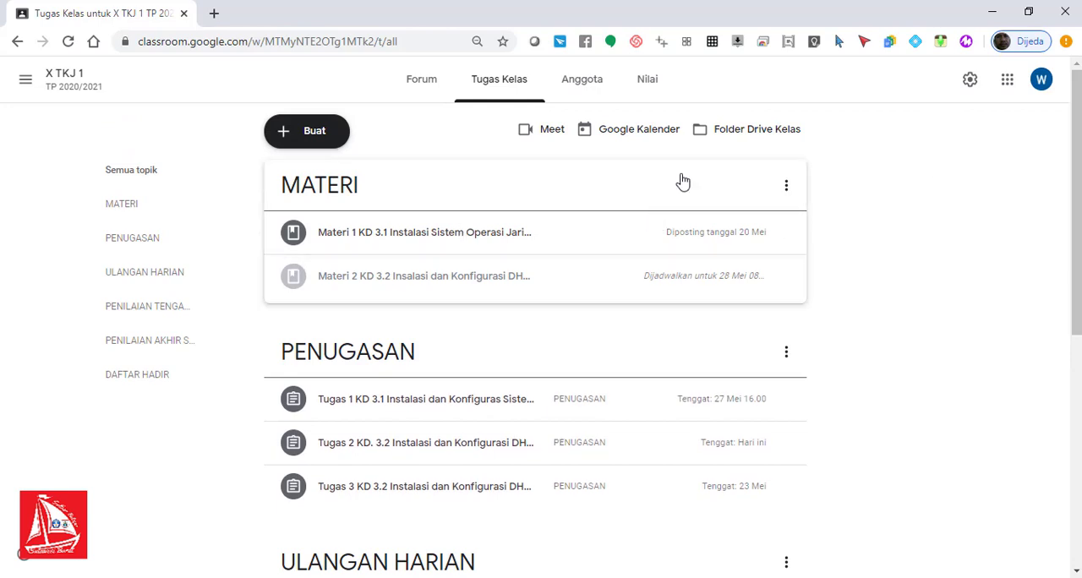
{"action": "left_click_drag", "start_coordinate": [1077, 145], "coordinate": [1077, 169]}
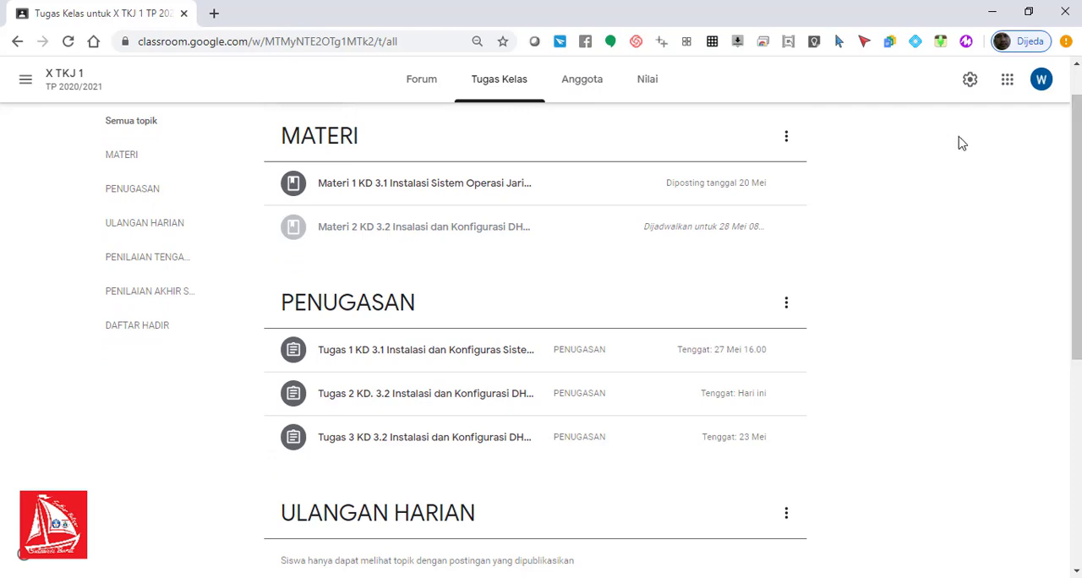
{"action": "left_click_drag", "start_coordinate": [1078, 148], "coordinate": [1073, 100]}
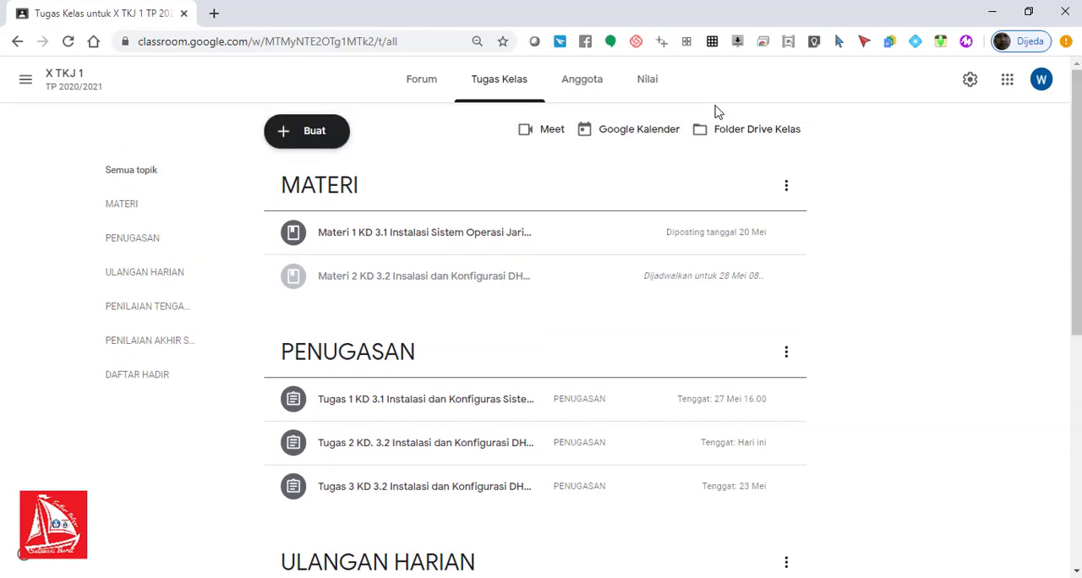
{"action": "left_click", "coordinate": [308, 131]}
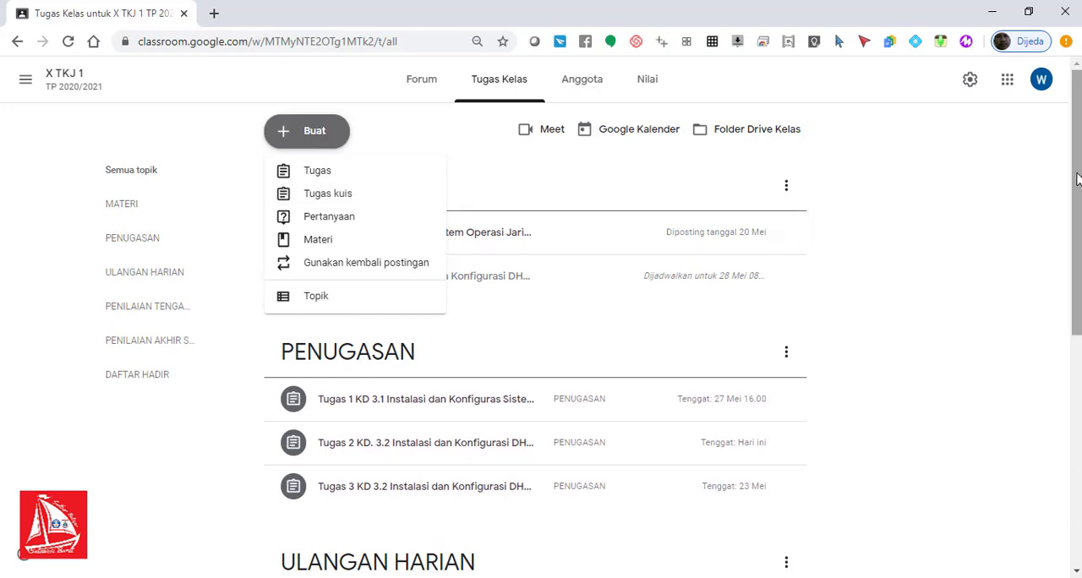
{"action": "left_click_drag", "start_coordinate": [1077, 178], "coordinate": [1071, 290]}
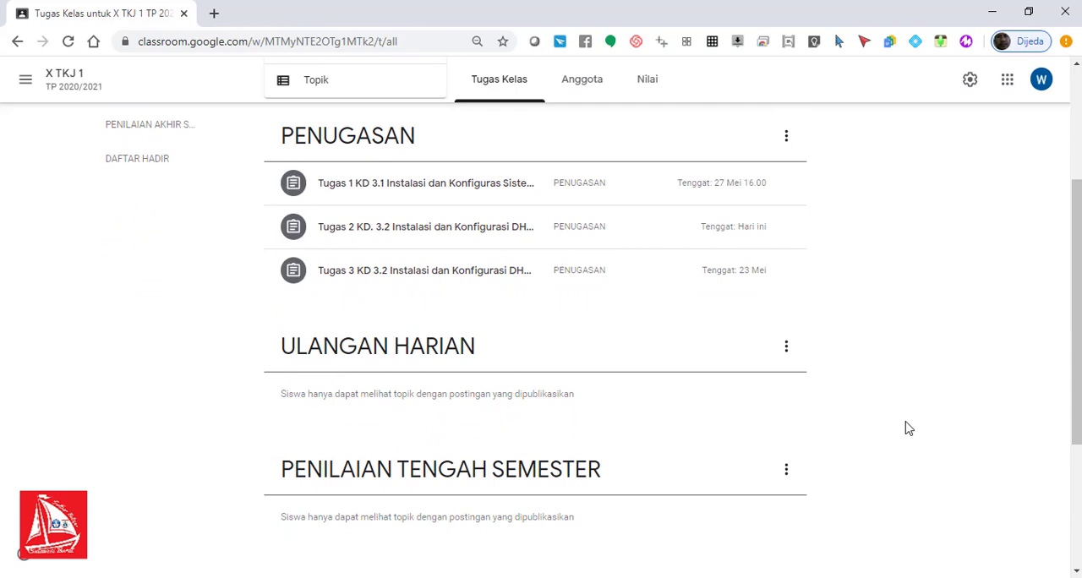
{"action": "left_click_drag", "start_coordinate": [1077, 283], "coordinate": [1076, 207]}
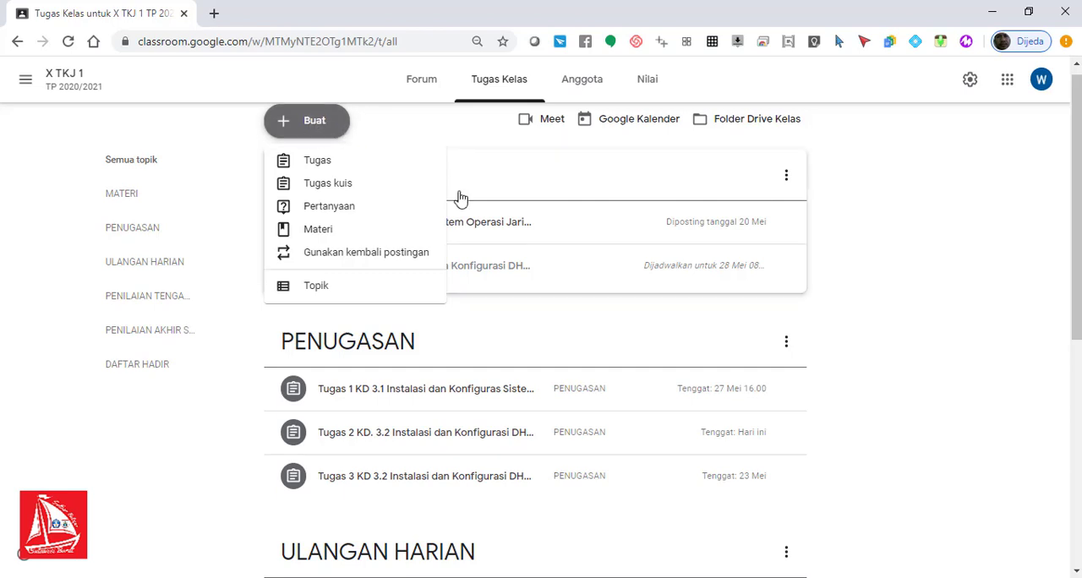
{"action": "left_click", "coordinate": [509, 86]}
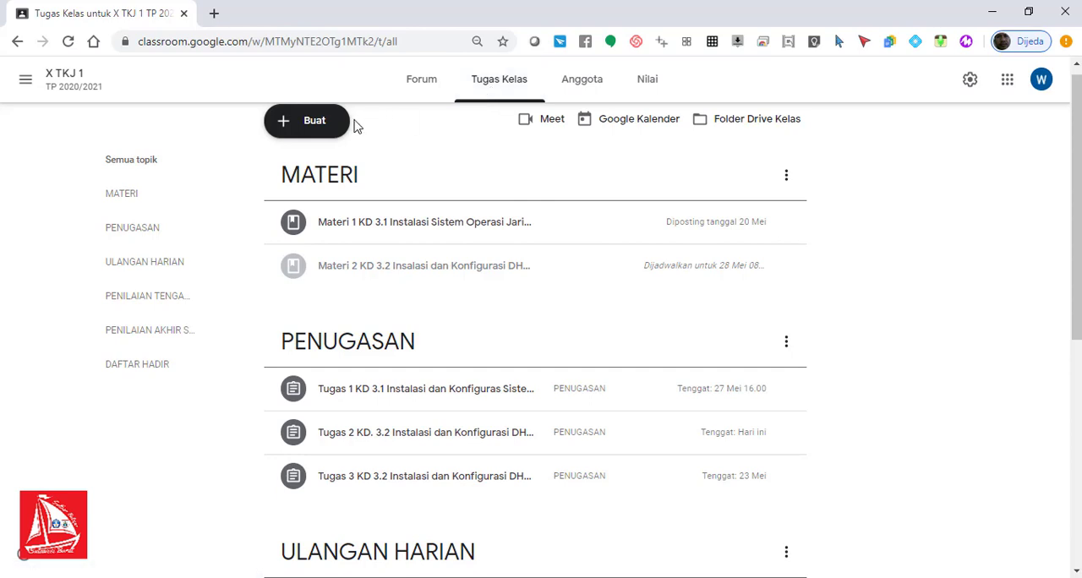
Step: Create a new Tugas kuis assignment titled "UH1. KD. 3.1. Instalasi Sistem Operasi Jaringan"
{"action": "left_click", "coordinate": [309, 126]}
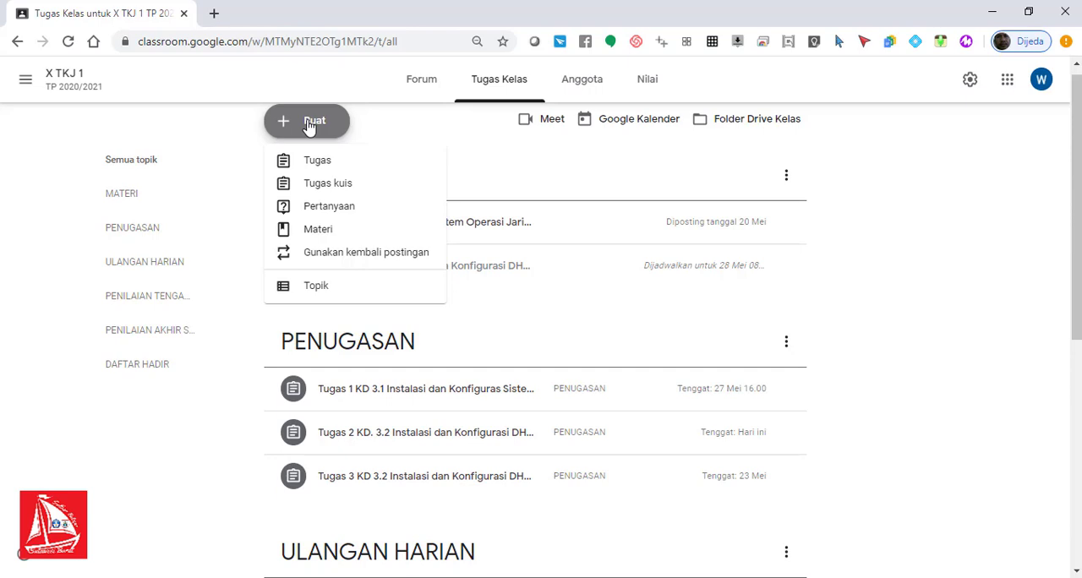
{"action": "left_click", "coordinate": [356, 190]}
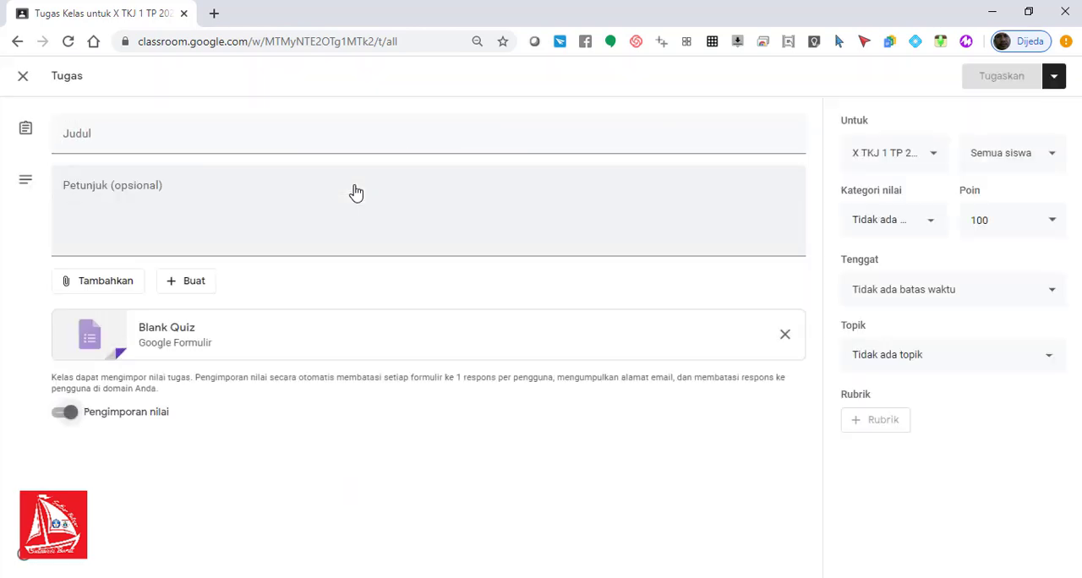
{"action": "left_click", "coordinate": [259, 142]}
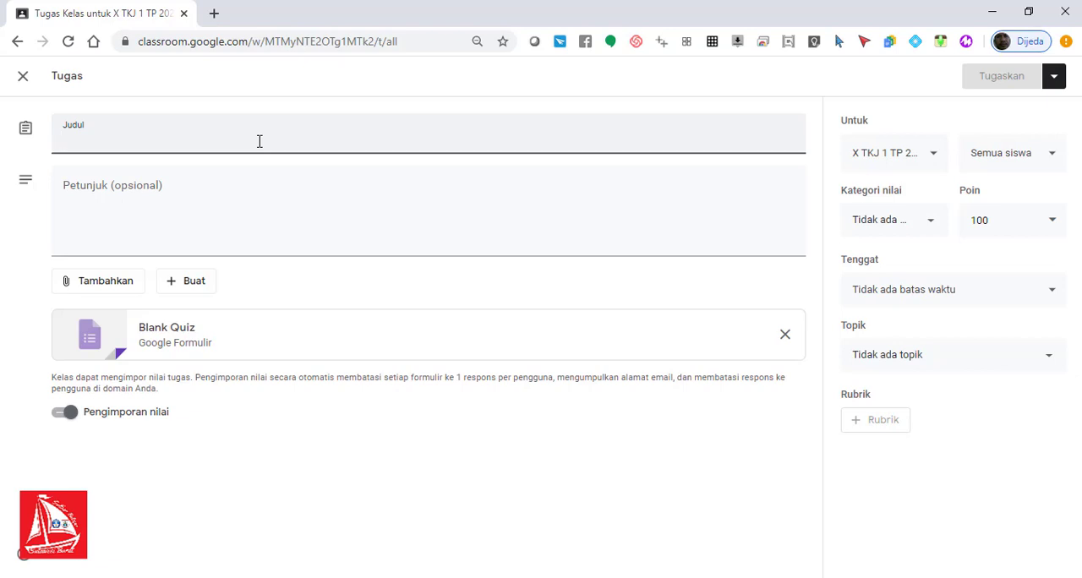
{"action": "type", "text": "ULA"}
{"action": "key", "text": "BackSpace"}
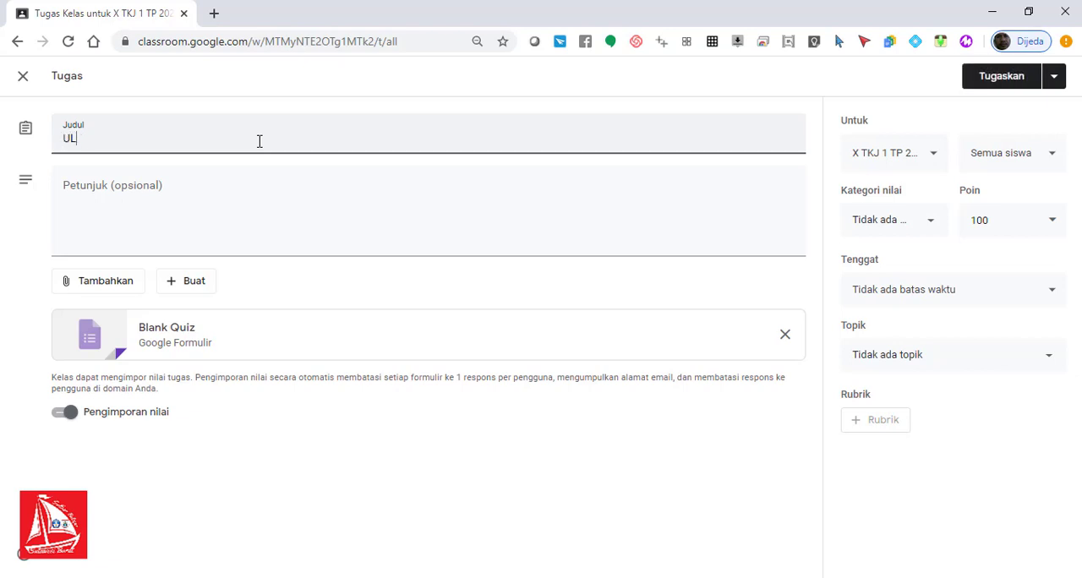
{"action": "type", "text": "h"}
{"action": "type", "text": "1. "}
{"action": "type", "text": "KJ"}
{"action": "type", "text": "KD"}
{"action": "type", "text": ". "}
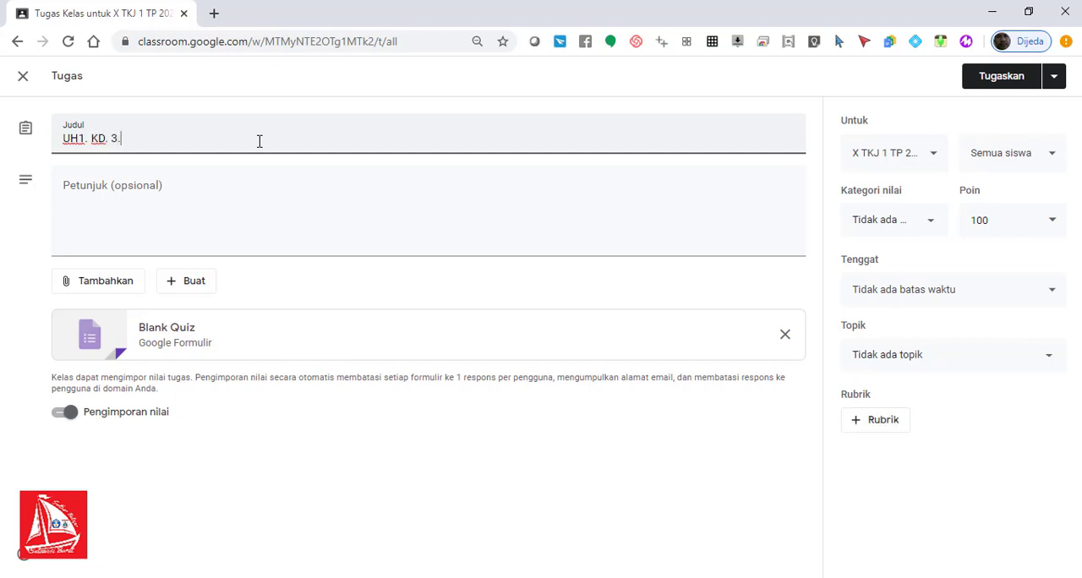
{"action": "type", "text": "3.1. Instla"}
{"action": "key", "text": "BackSpace"}
{"action": "key", "text": "BackSpace"}
{"action": "type", "text": "alasi Sistem"}
{"action": "key", "text": "BackSpace"}
{"action": "key", "text": "BackSpace"}
{"action": "key", "text": "BackSpace"}
{"action": "key", "text": "BackSpace"}
{"action": "type", "text": "stem Operas"}
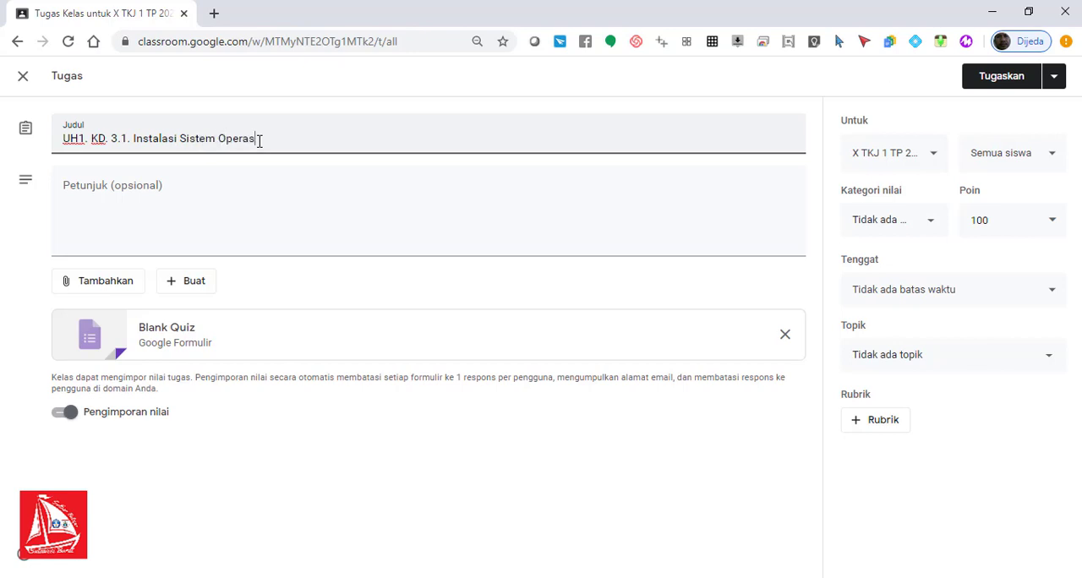
{"action": "type", "text": "i Jaringan"}
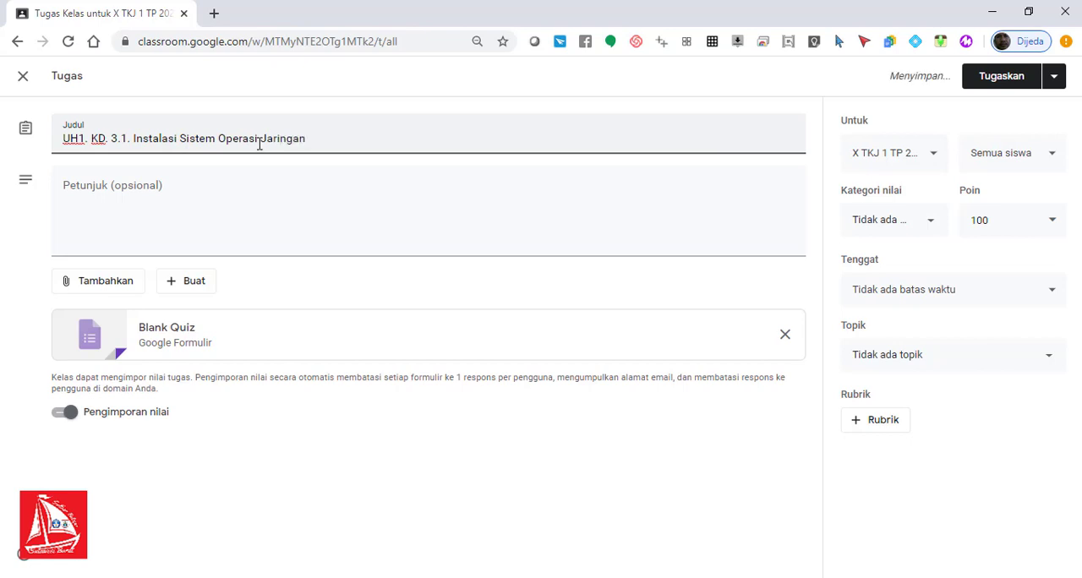
Step: Enter "Jawablah soal berikut secara mandiri" as the quiz assignment's instructions
{"action": "left_click", "coordinate": [237, 182]}
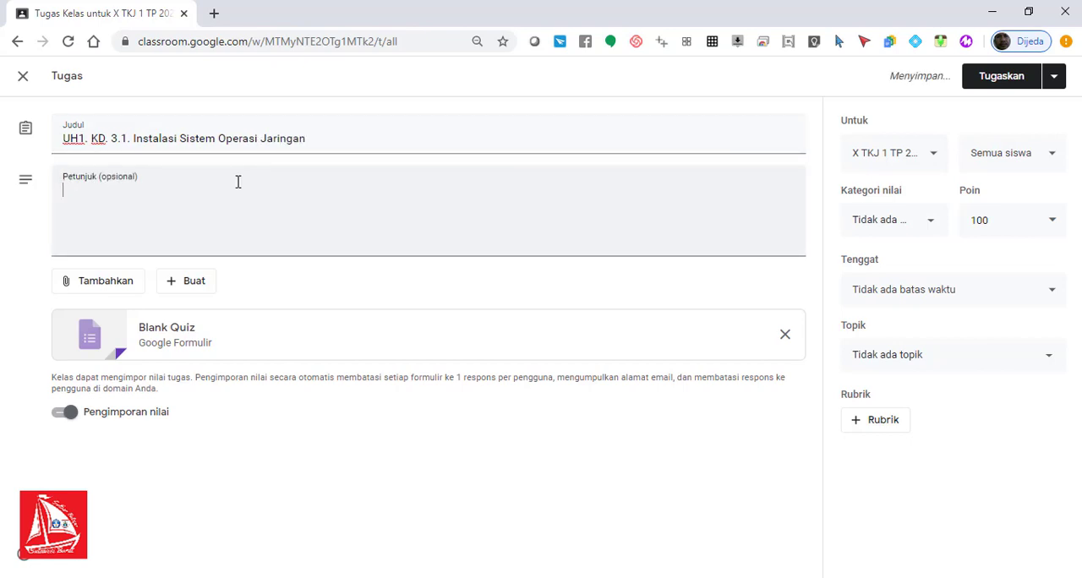
{"action": "type", "text": "Jawaba"}
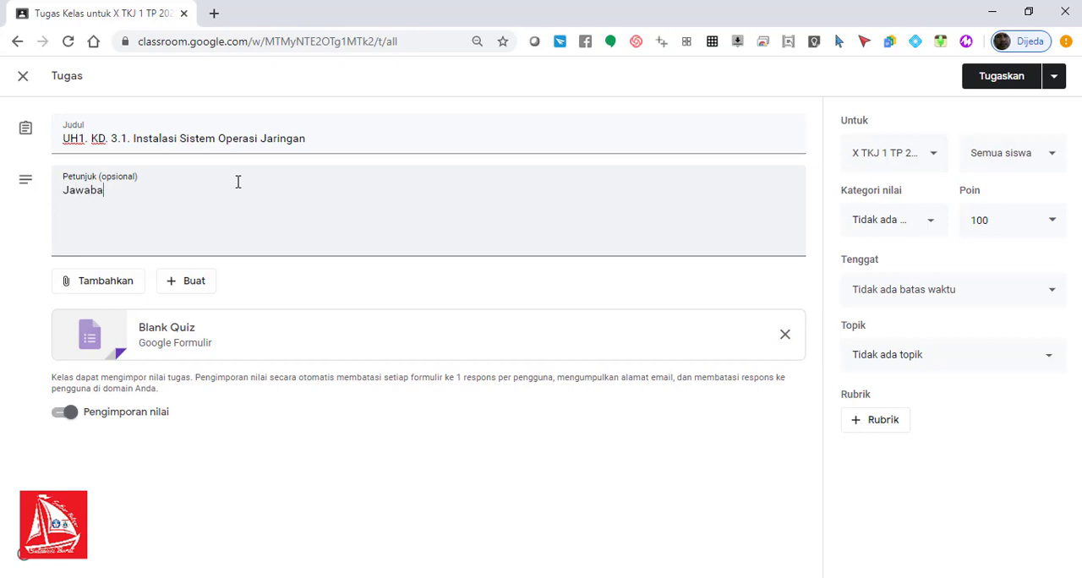
{"action": "key", "text": "BackSpace"}
{"action": "type", "text": "lah soal berikut secara mandiri"}
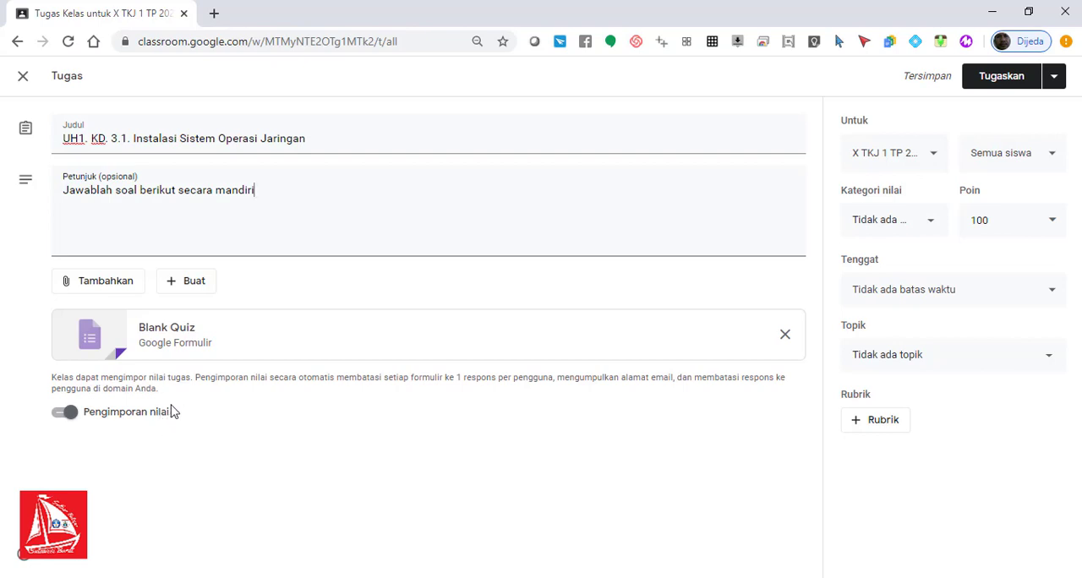
{"action": "left_click", "coordinate": [60, 420]}
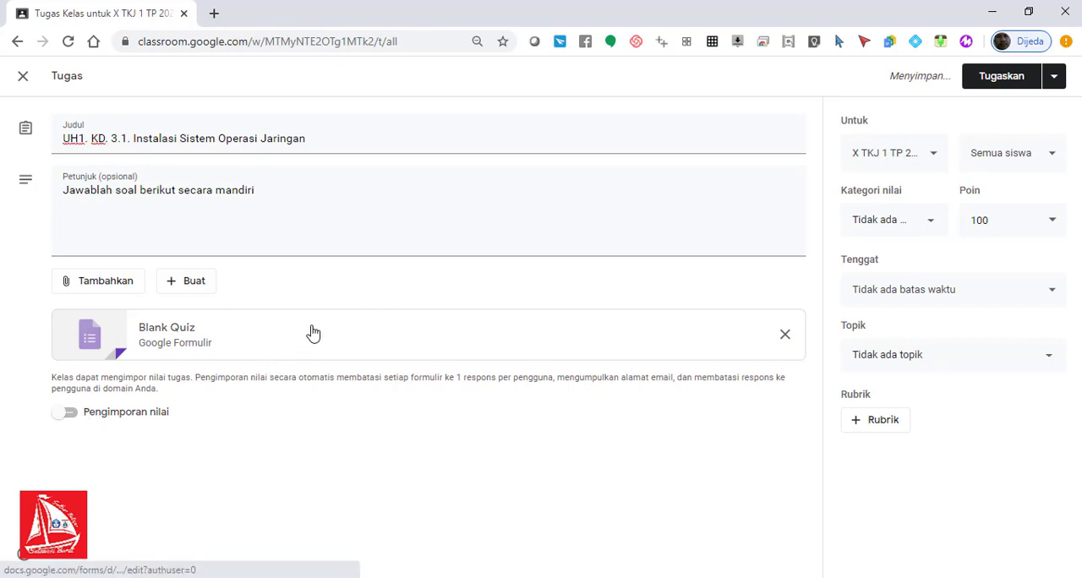
{"action": "left_click", "coordinate": [71, 415]}
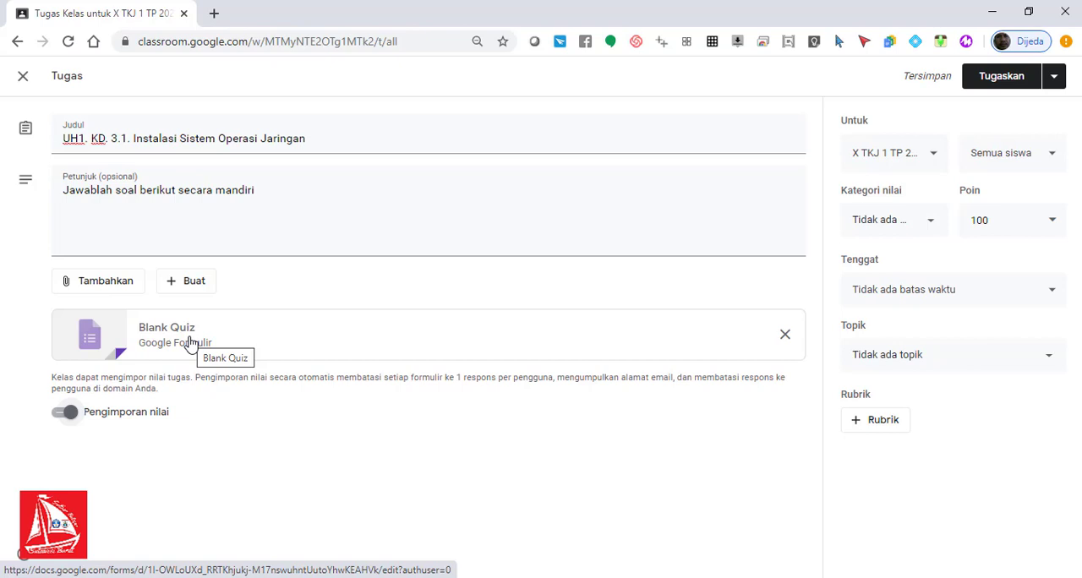
{"action": "left_click", "coordinate": [93, 287]}
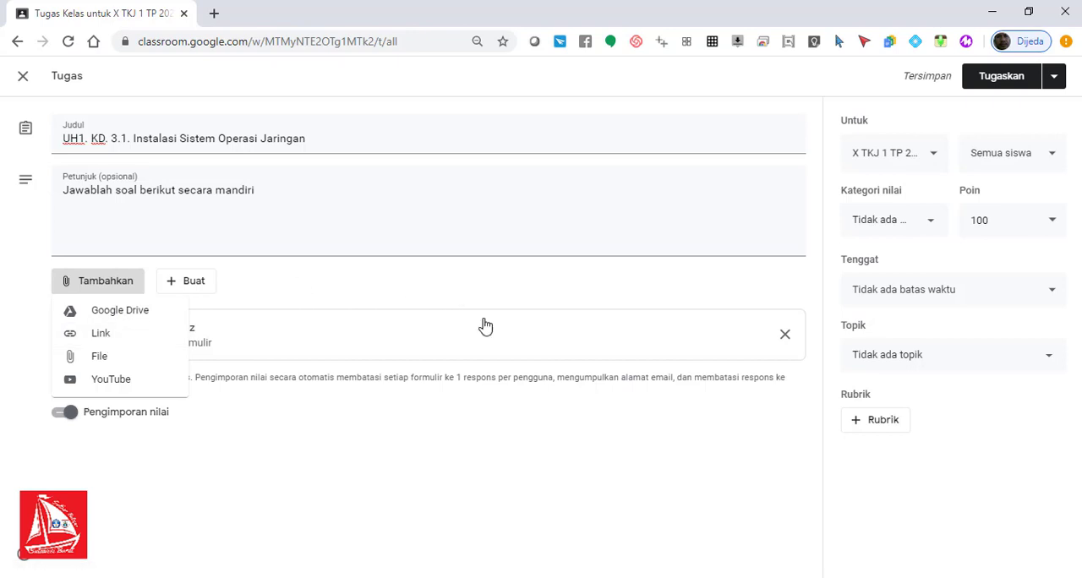
{"action": "left_click", "coordinate": [505, 456]}
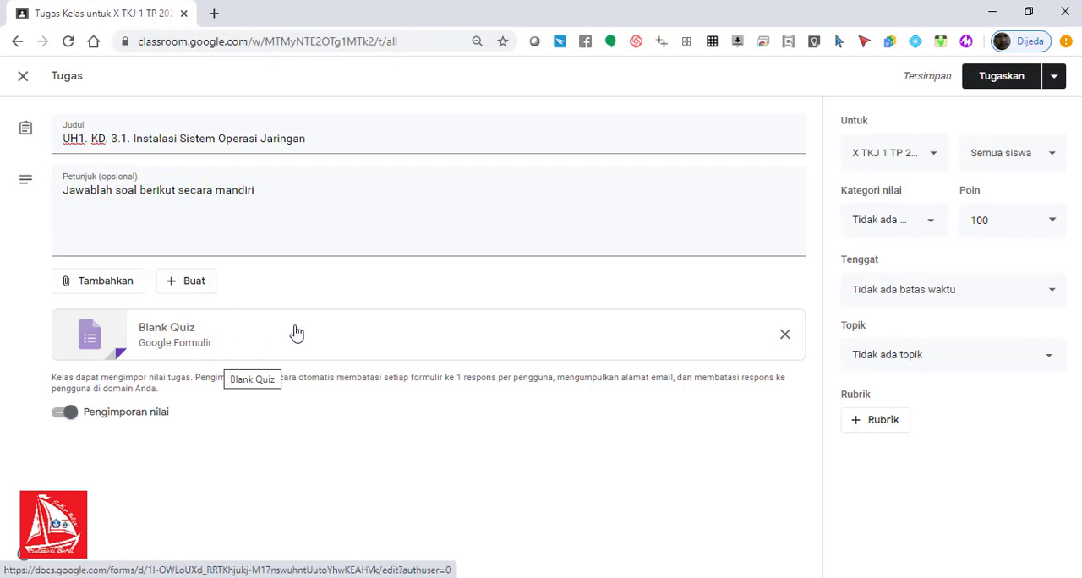
Step: Open the attached Blank Quiz form and review its Kuis settings, leaving them without saving
{"action": "left_click", "coordinate": [201, 346]}
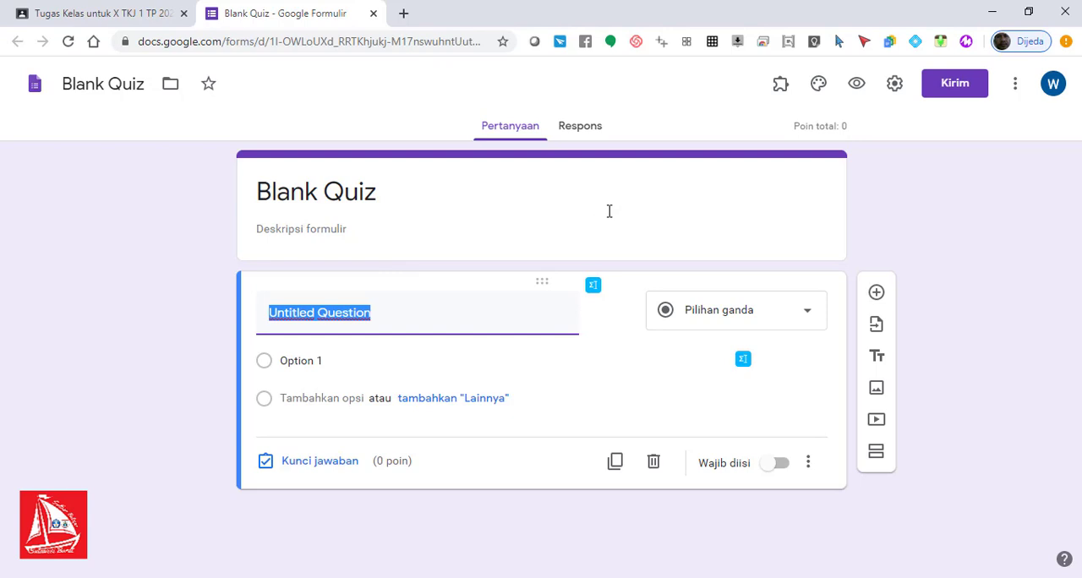
{"action": "left_click", "coordinate": [895, 84]}
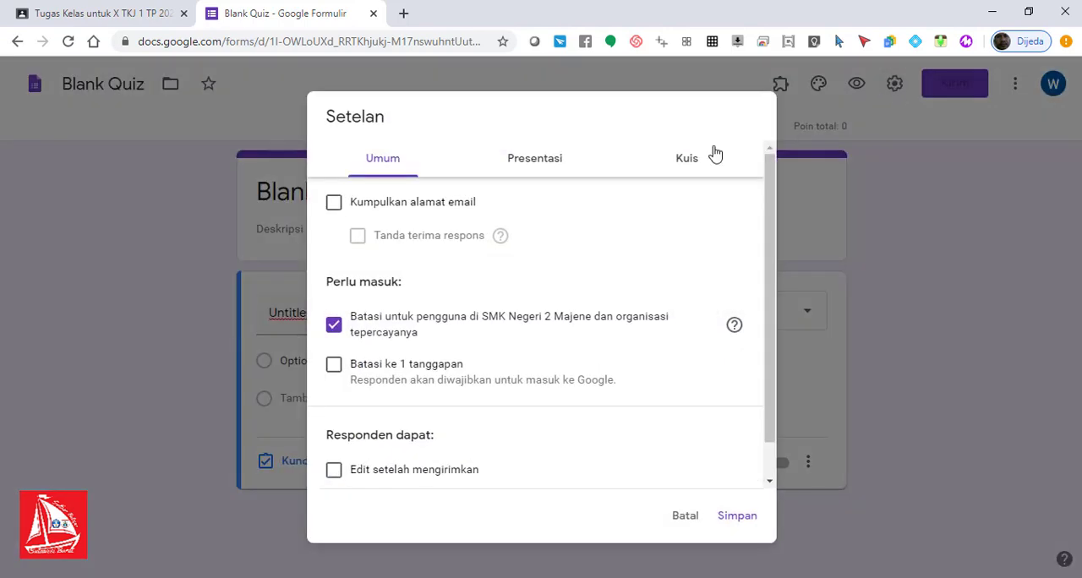
{"action": "left_click", "coordinate": [687, 169]}
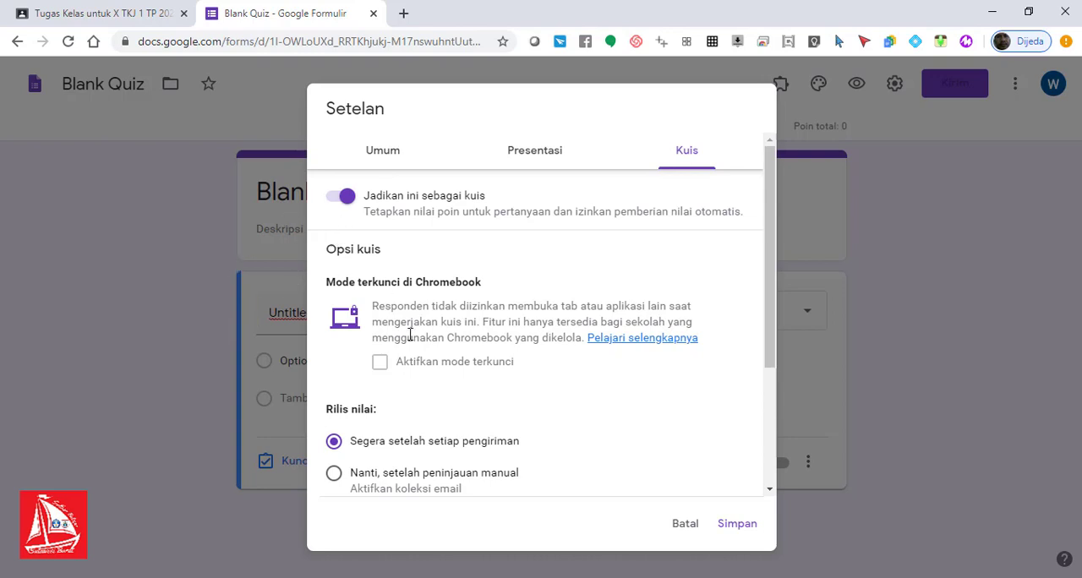
{"action": "left_click", "coordinate": [686, 525]}
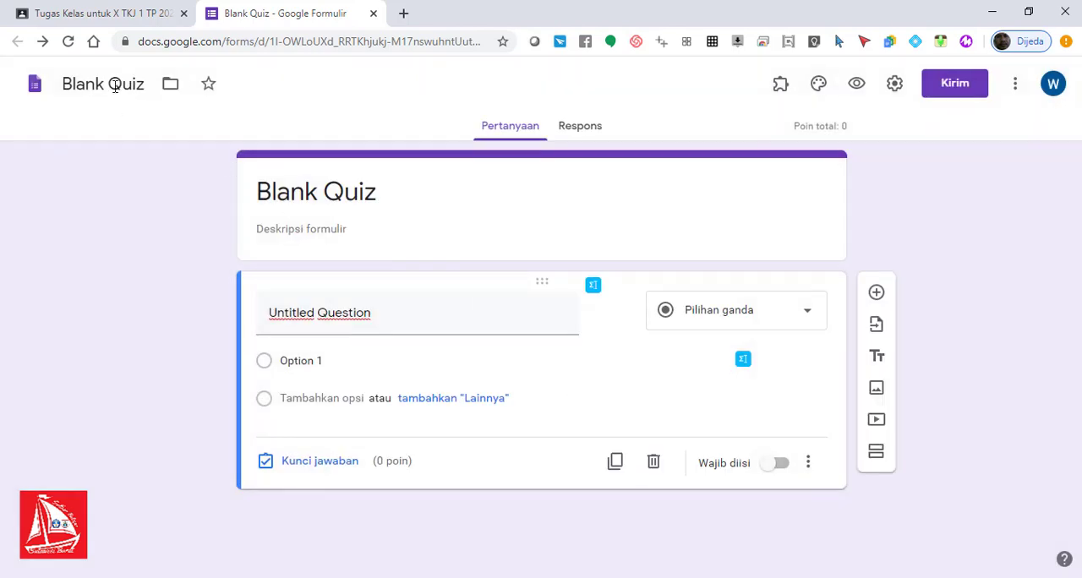
Step: Rename the Blank Quiz form file as "UH1 KD 3.1 Instalasi Sistem Operasi Jaringan"
{"action": "left_click", "coordinate": [115, 87]}
{"action": "key", "text": "ctrl+a"}
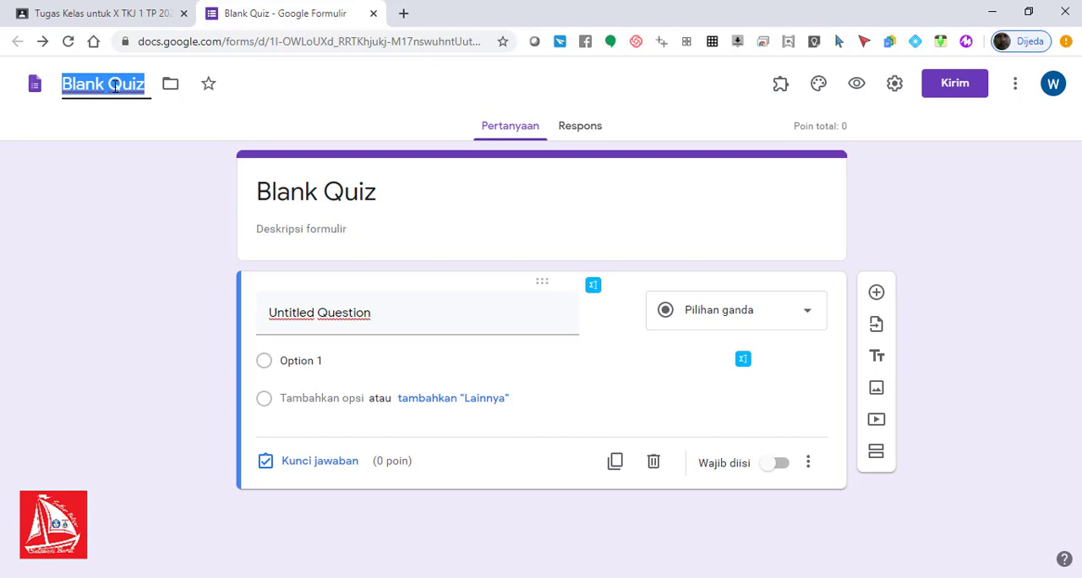
{"action": "type", "text": "F."}
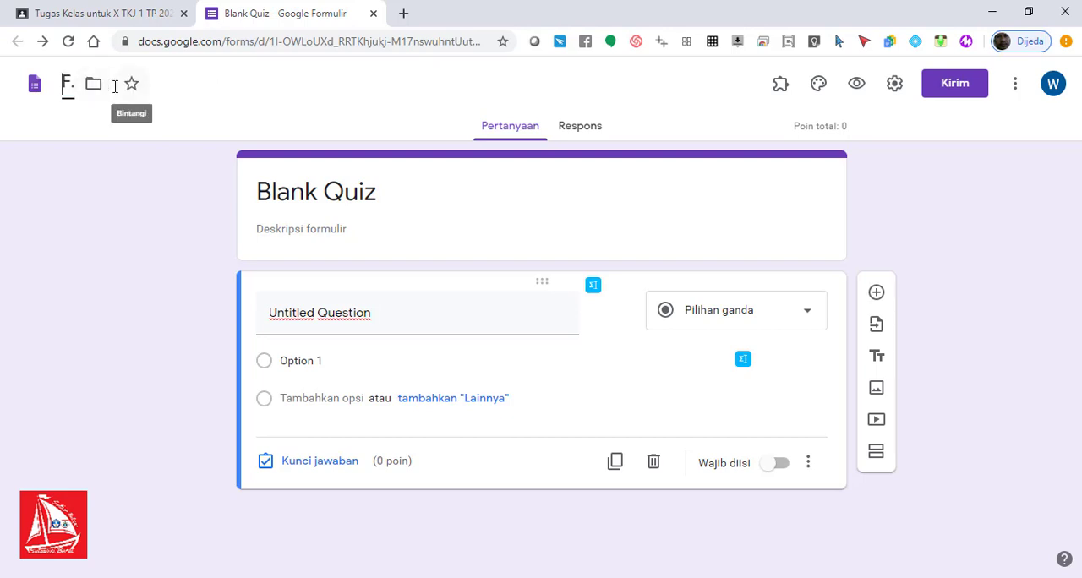
{"action": "key", "text": "BackSpace"}
{"action": "key", "text": "BackSpace"}
{"action": "type", "text": "UH1 KD"}
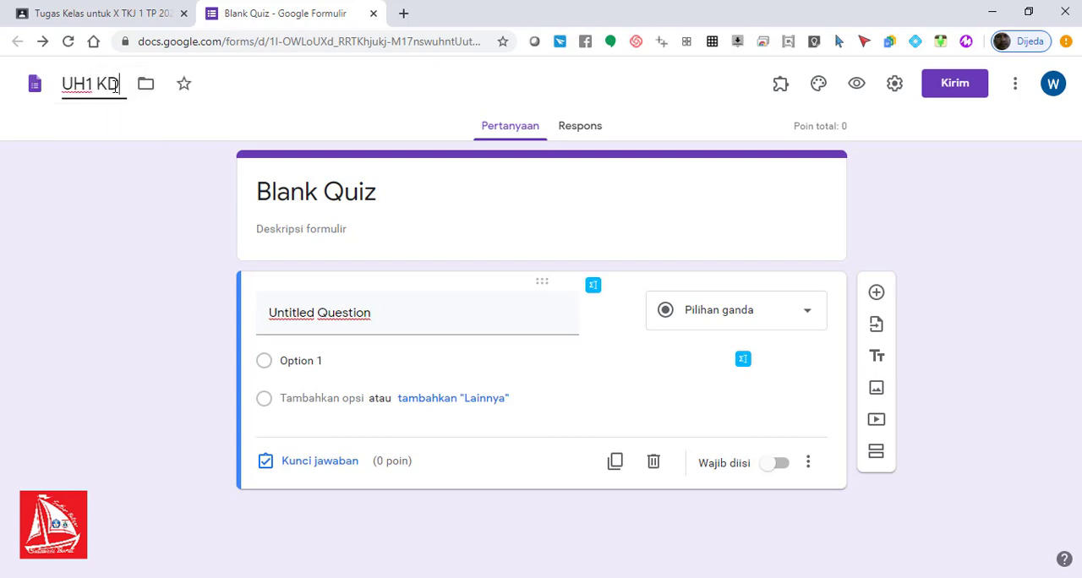
{"action": "type", "text": "."}
{"action": "key", "text": "BackSpace"}
{"action": "type", "text": "3."}
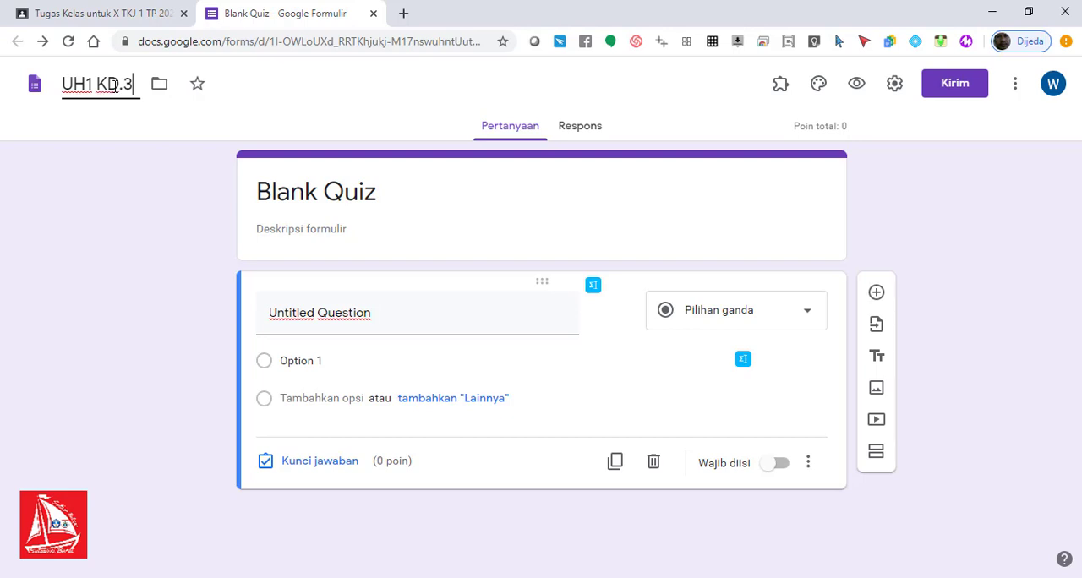
{"action": "key", "text": "BackSpace"}
{"action": "key", "text": "BackSpace"}
{"action": "key", "text": "BackSpace"}
{"action": "type", "text": "4.2"}
{"action": "key", "text": "BackSpace"}
{"action": "key", "text": "BackSpace"}
{"action": "key", "text": "BackSpace"}
{"action": "type", "text": "3.1."}
{"action": "key", "text": "BackSpace"}
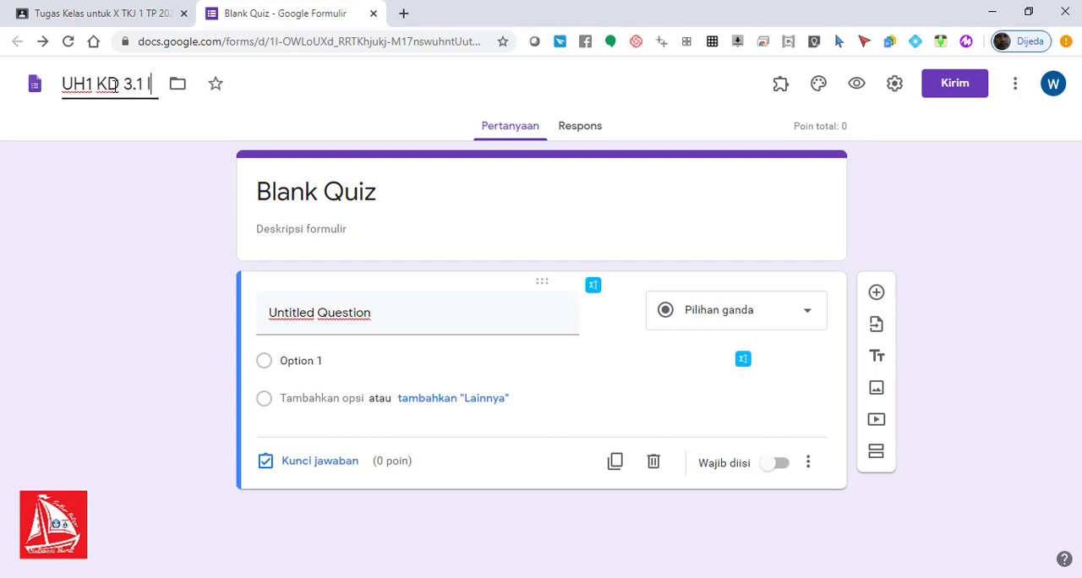
{"action": "type", "text": "Instalasi da"}
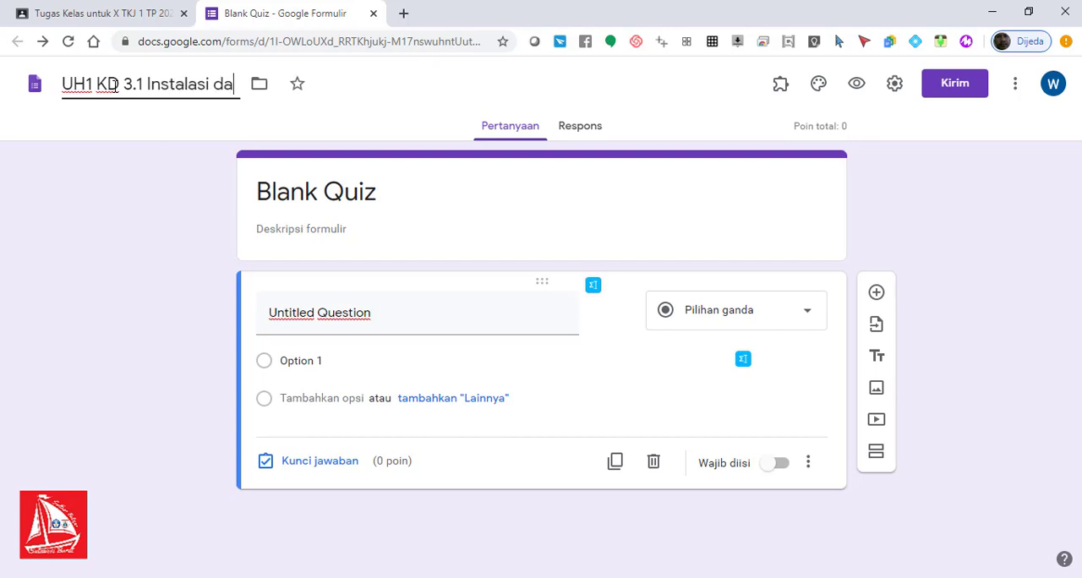
{"action": "key", "text": "BackSpace"}
{"action": "key", "text": "BackSpace"}
{"action": "type", "text": "Sistem Oerpa"}
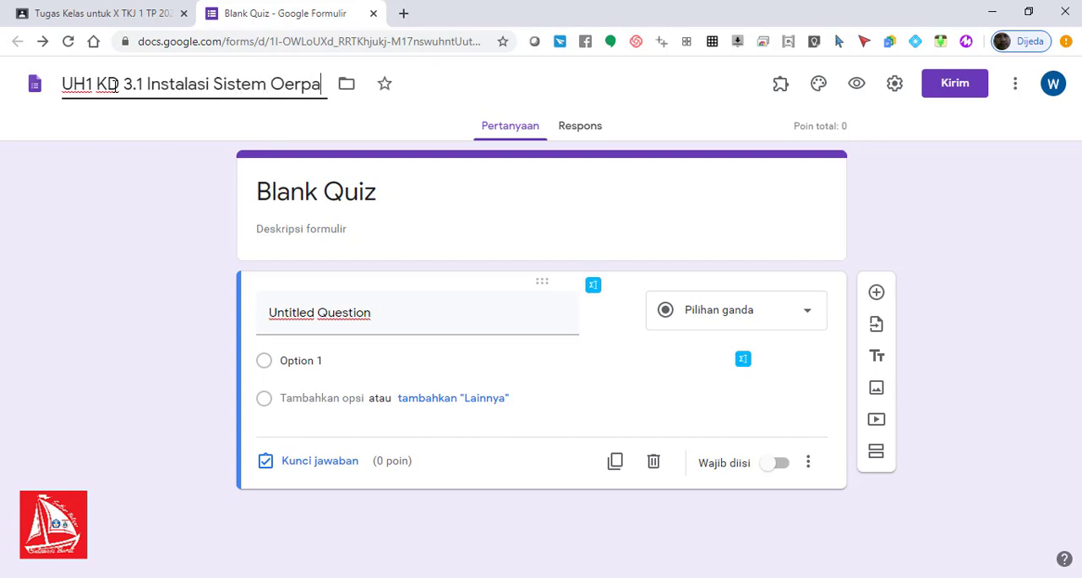
{"action": "key", "text": "BackSpace"}
{"action": "key", "text": "BackSpace"}
{"action": "key", "text": "BackSpace"}
{"action": "key", "text": "BackSpace"}
{"action": "type", "text": "perasi J"}
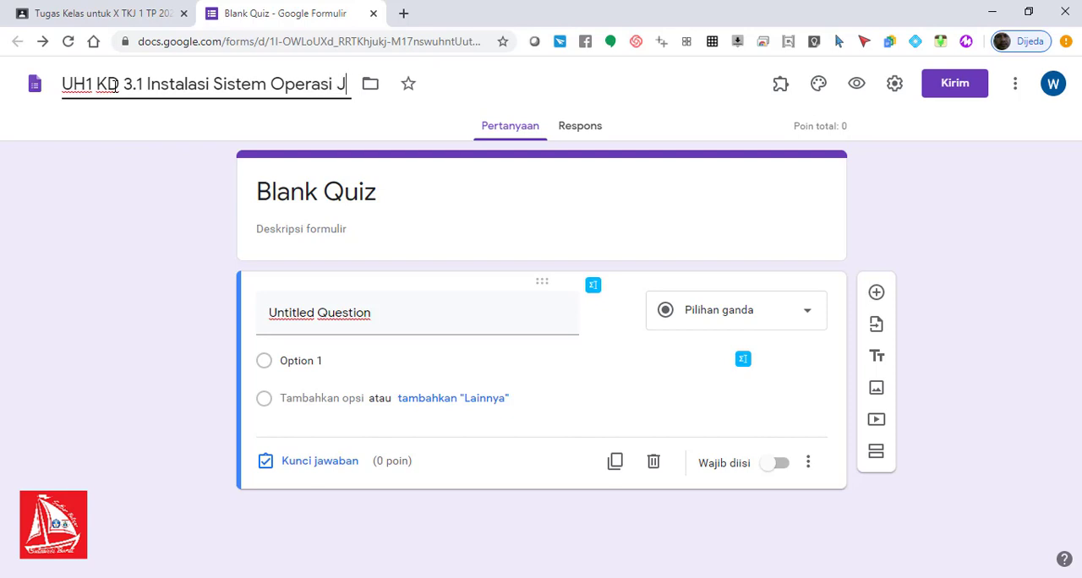
{"action": "type", "text": "aringan"}
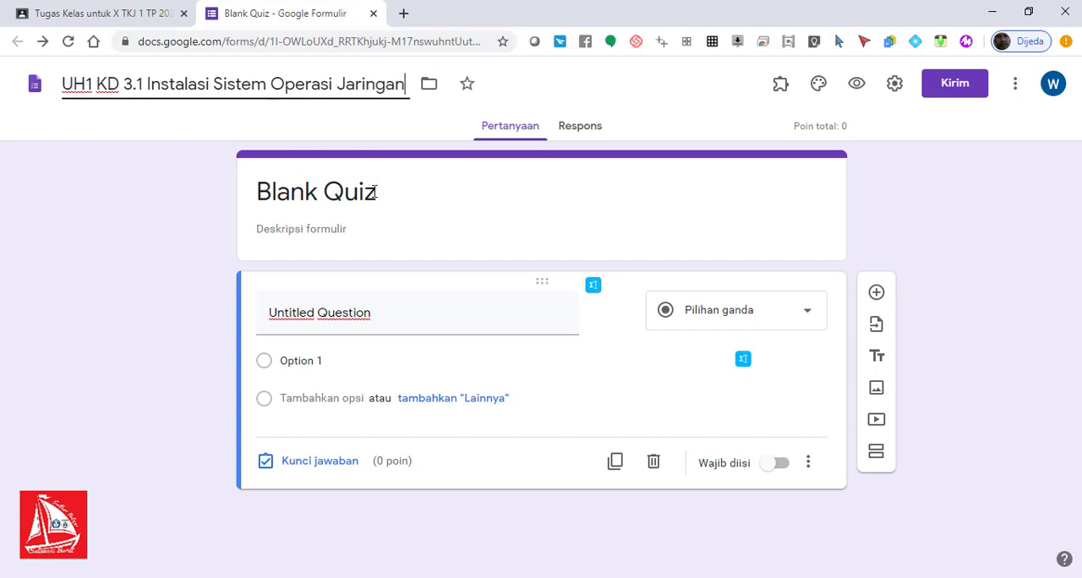
Step: Replace the form's title with "Soal KD 3.1 Instalasi Sistem operasi Jaringan"
{"action": "left_click", "coordinate": [375, 192]}
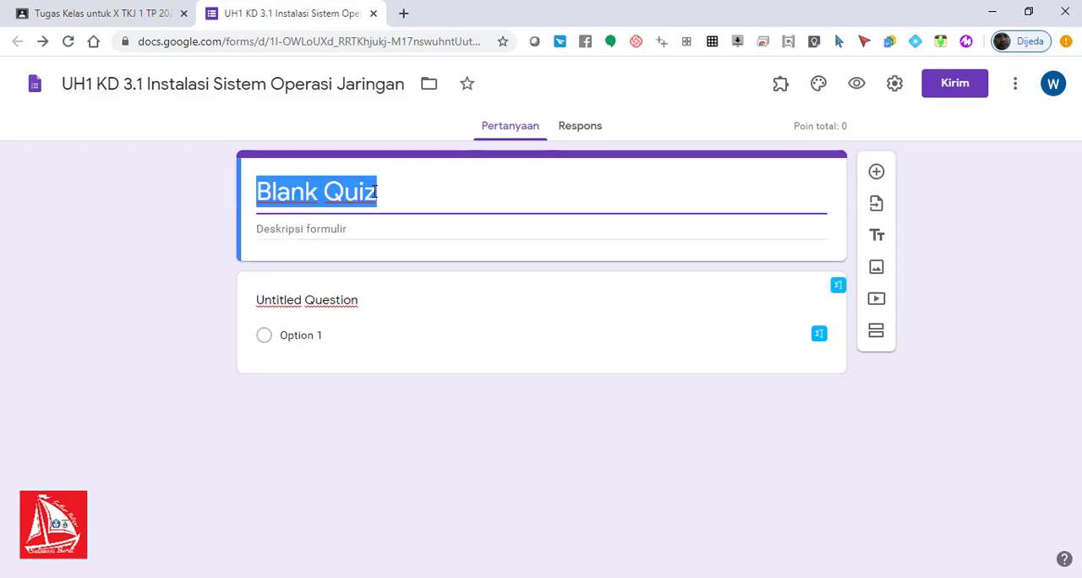
{"action": "type", "text": "Ula"}
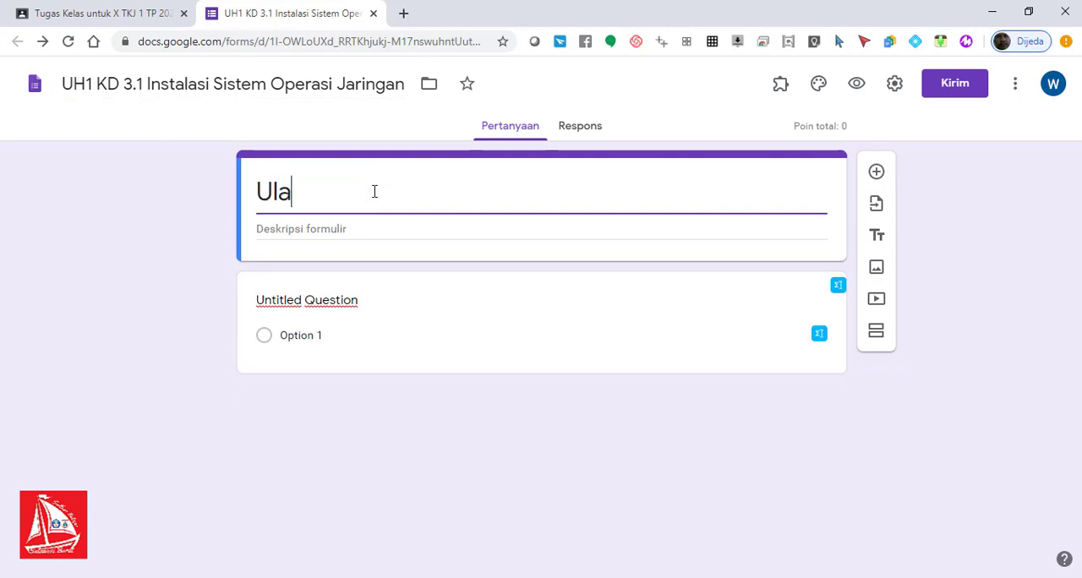
{"action": "key", "text": "BackSpace"}
{"action": "key", "text": "BackSpace"}
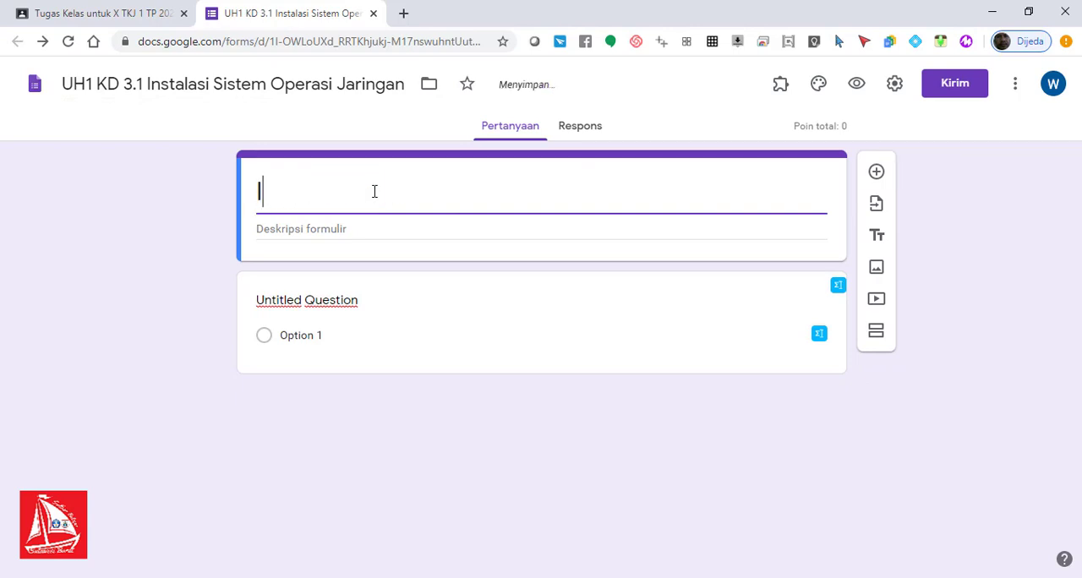
{"action": "type", "text": "Instalasi"}
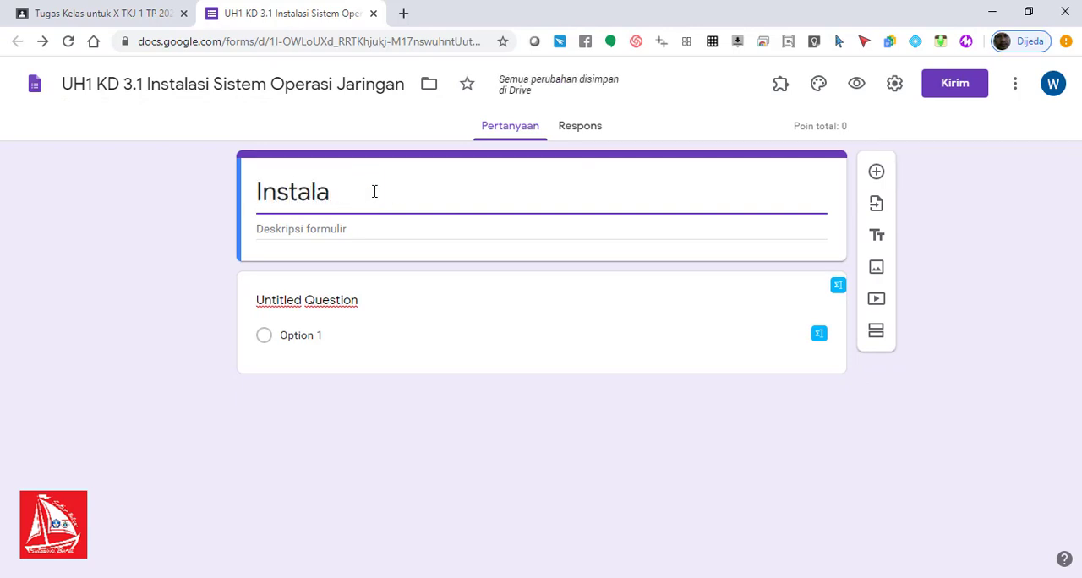
{"action": "key", "text": "BackSpace"}
{"action": "key", "text": "BackSpace"}
{"action": "key", "text": "BackSpace"}
{"action": "key", "text": "BackSpace"}
{"action": "key", "text": "BackSpace"}
{"action": "key", "text": "BackSpace"}
{"action": "key", "text": "BackSpace"}
{"action": "type", "text": "SO"}
{"action": "key", "text": "BackSpace"}
{"action": "type", "text": "o"}
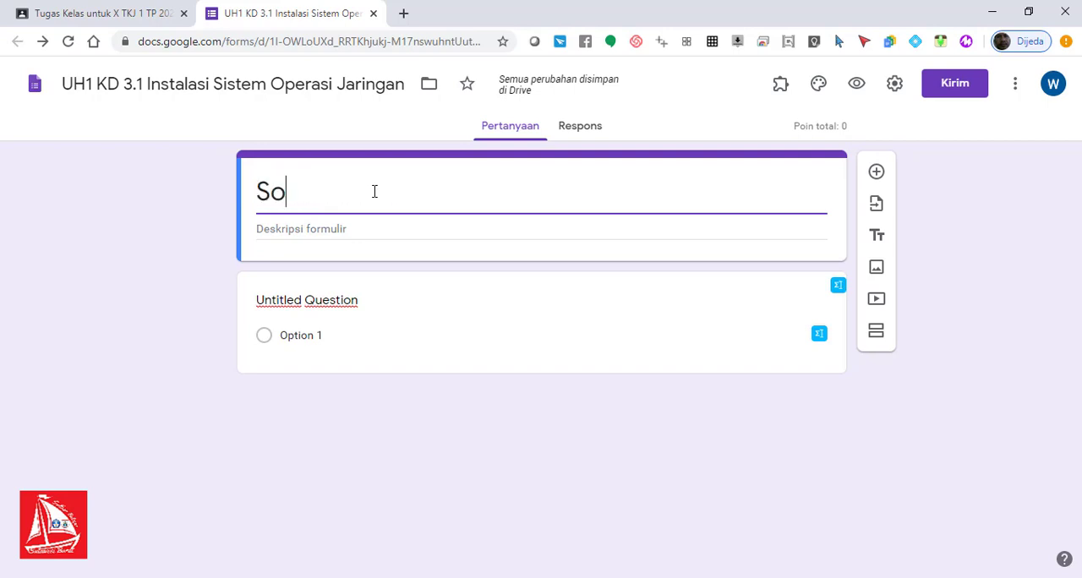
{"action": "type", "text": "al "}
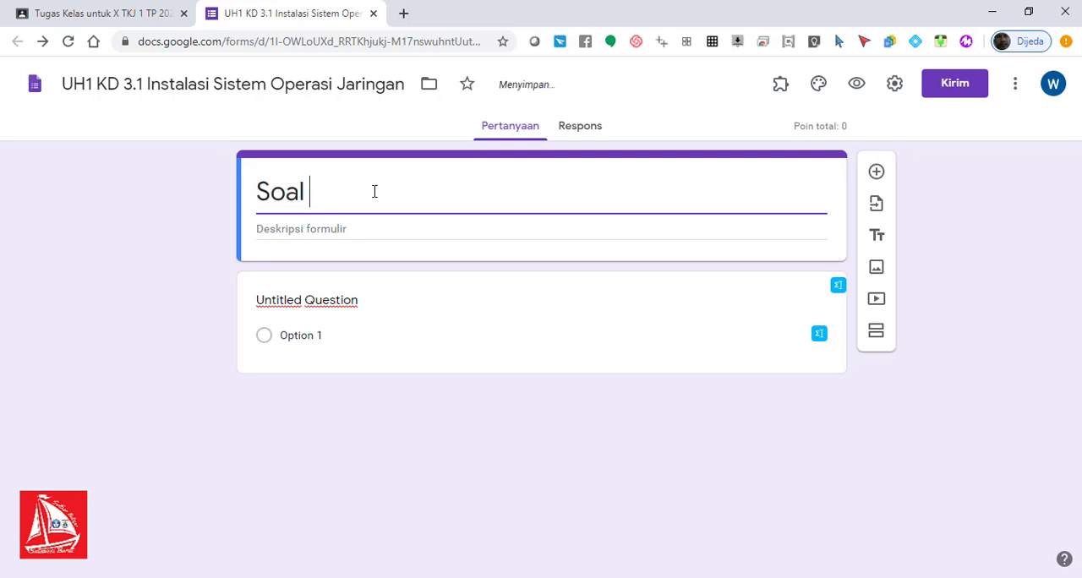
{"action": "type", "text": "U"}
{"action": "type", "text": "KD 3.1"}
{"action": "type", "text": " Instalasi Si"}
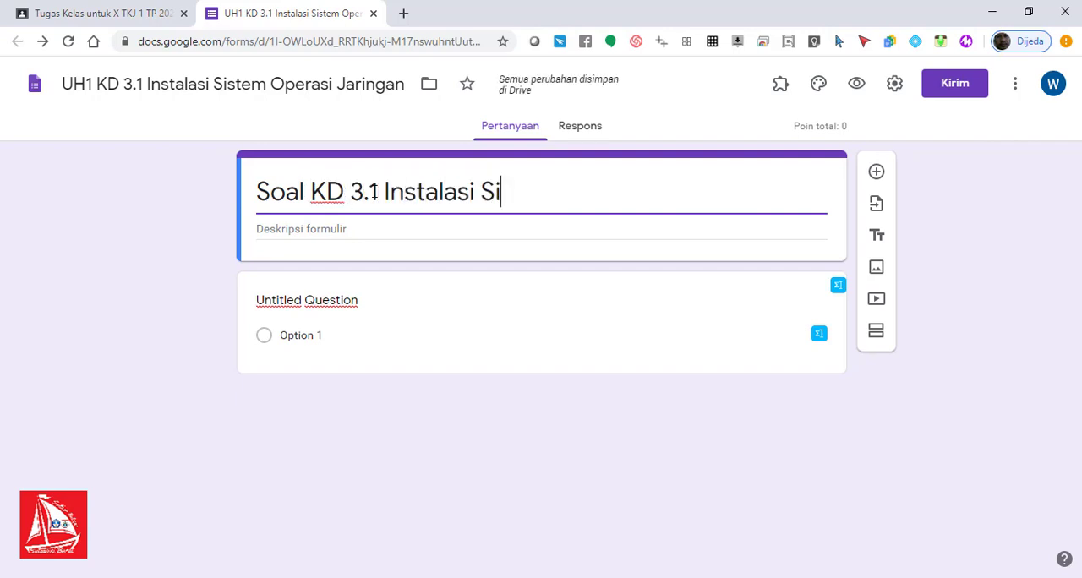
{"action": "type", "text": "stem oper"}
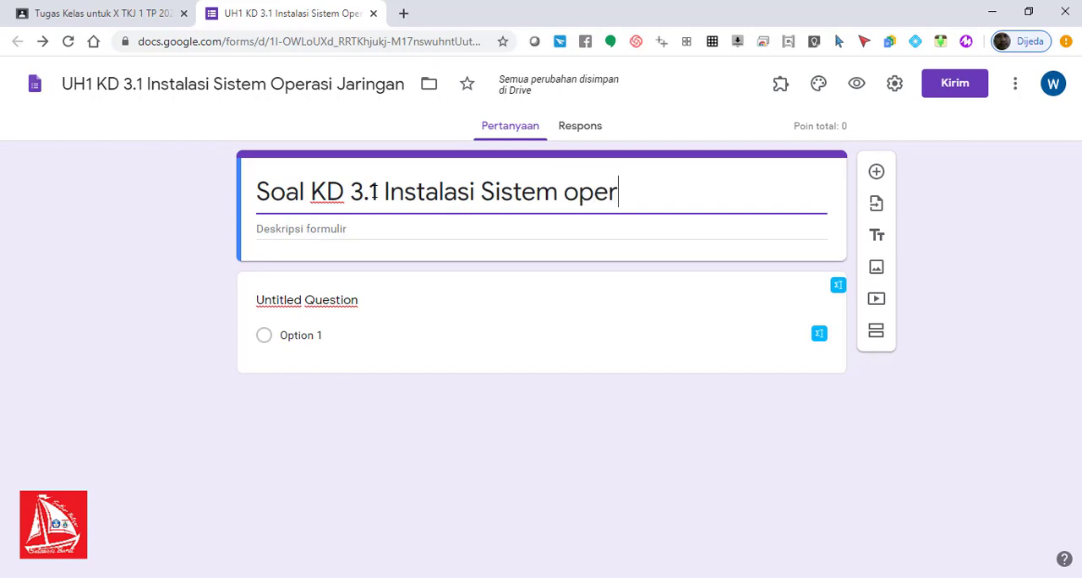
{"action": "type", "text": "asi Jaringan"}
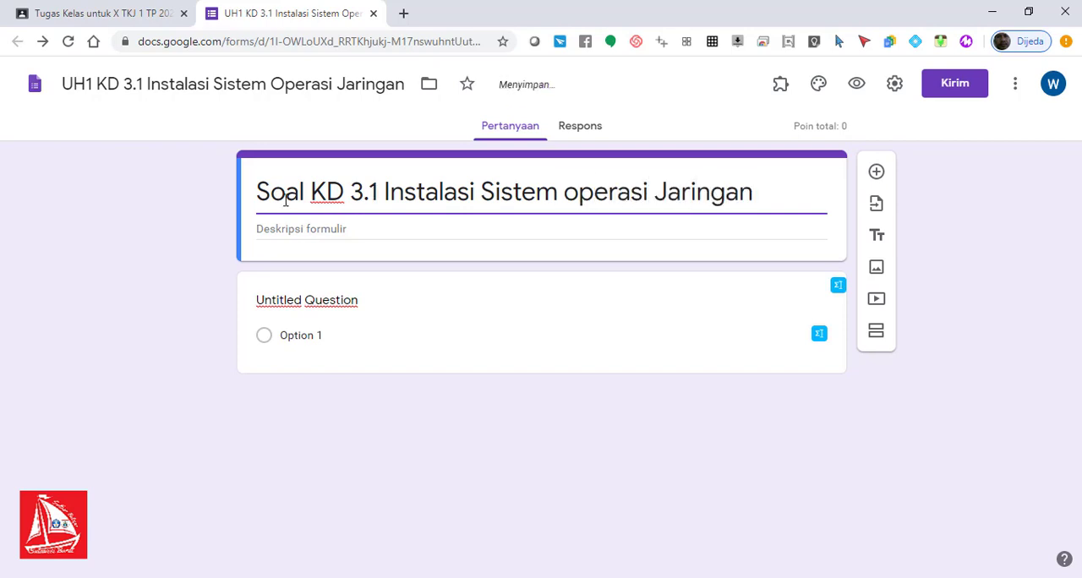
{"action": "type", "text": " UK"}
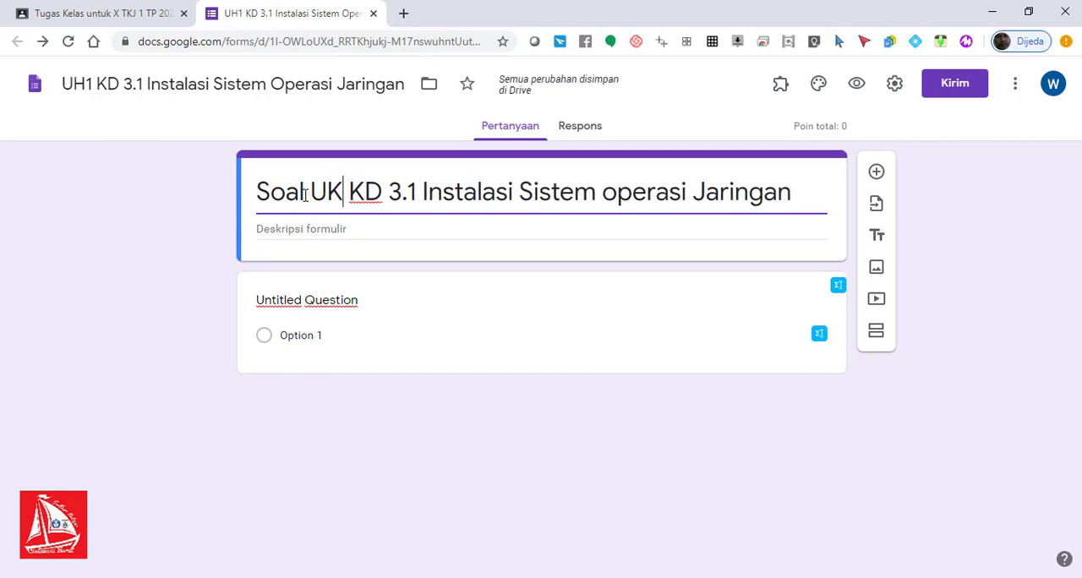
Step: Insert "UH" after "Soal" in the form's title
{"action": "key", "text": "BackSpace"}
{"action": "type", "text": "H"}
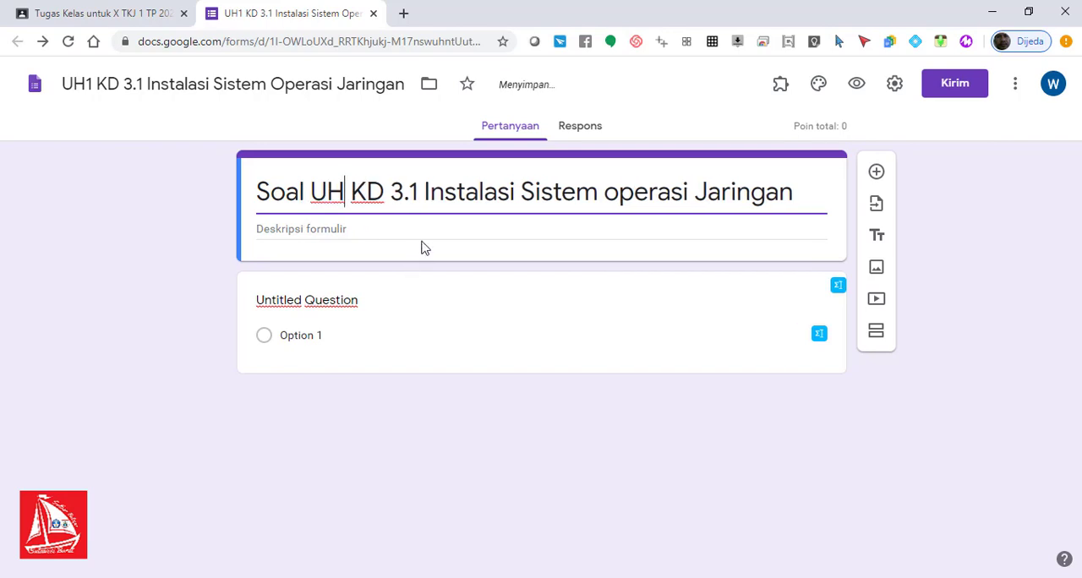
{"action": "left_click", "coordinate": [442, 233]}
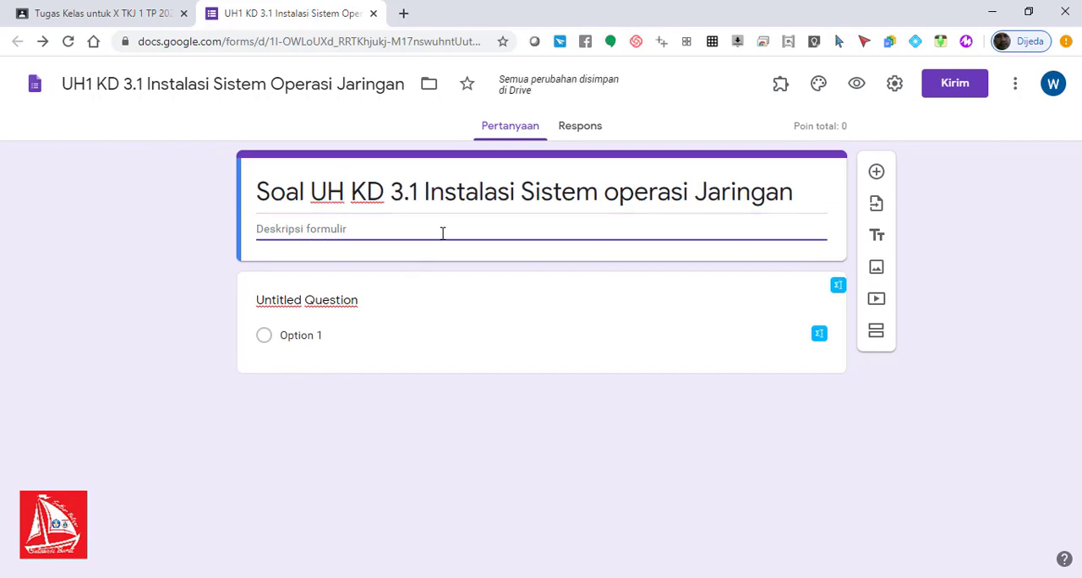
Step: Turn the untitled question into a required Jawaban singkat question titled "Nama Siswa"
{"action": "left_click", "coordinate": [351, 306]}
{"action": "type", "text": "Nama"}
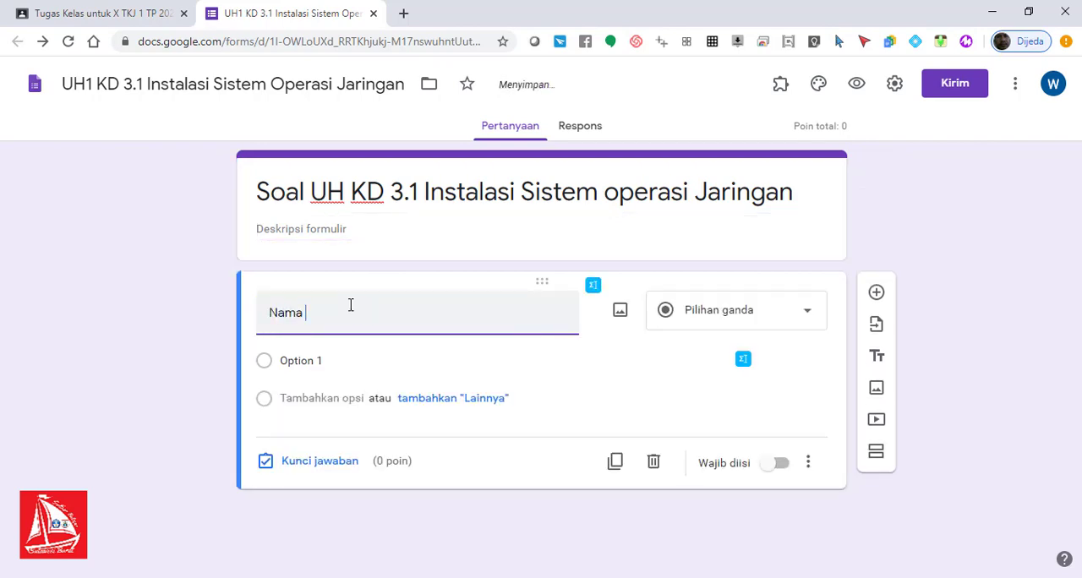
{"action": "type", "text": " Siswa"}
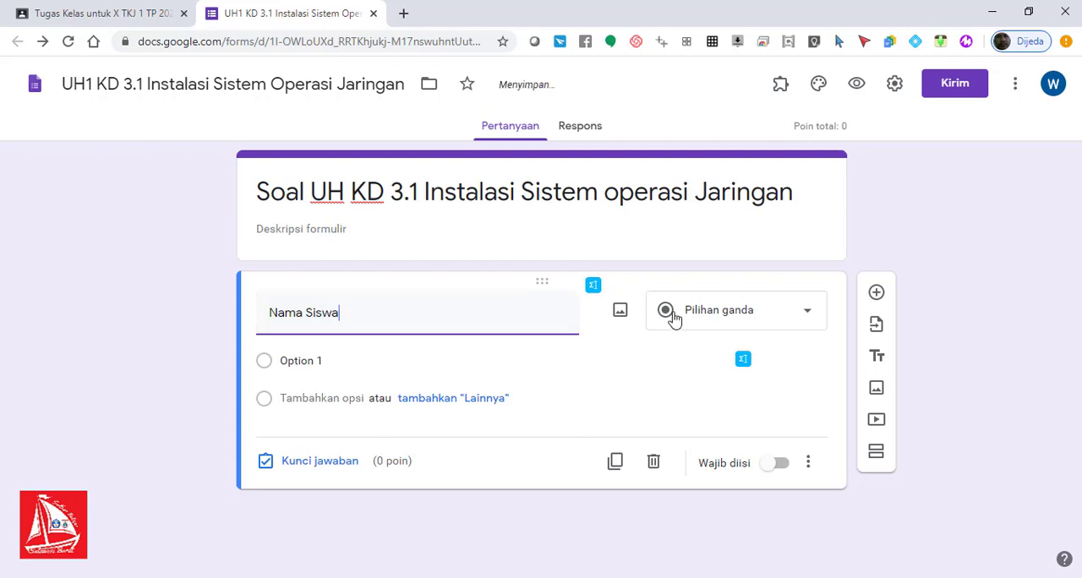
{"action": "left_click", "coordinate": [810, 317]}
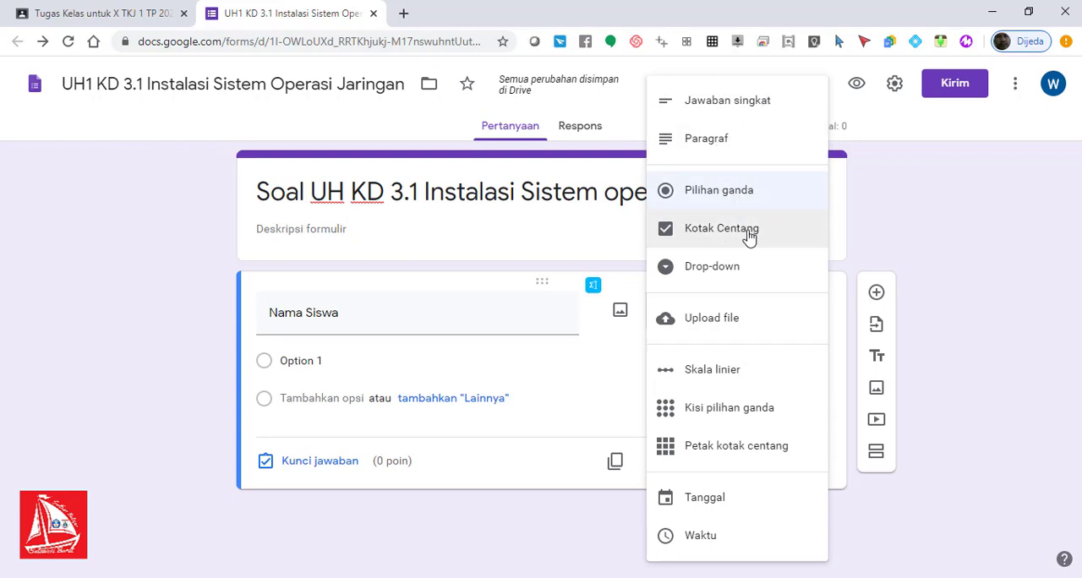
{"action": "left_click", "coordinate": [765, 112]}
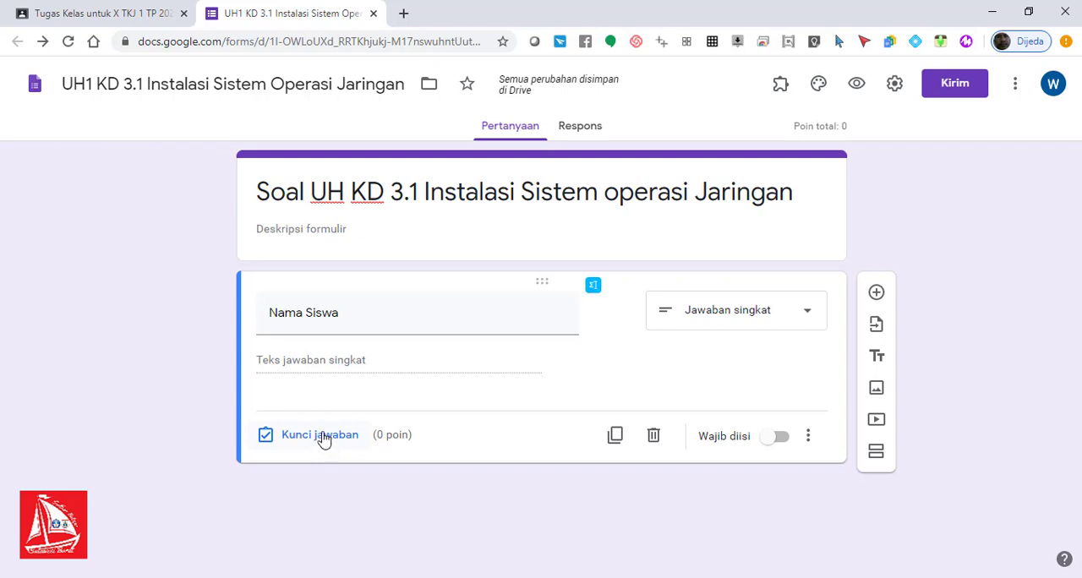
{"action": "left_click", "coordinate": [781, 441]}
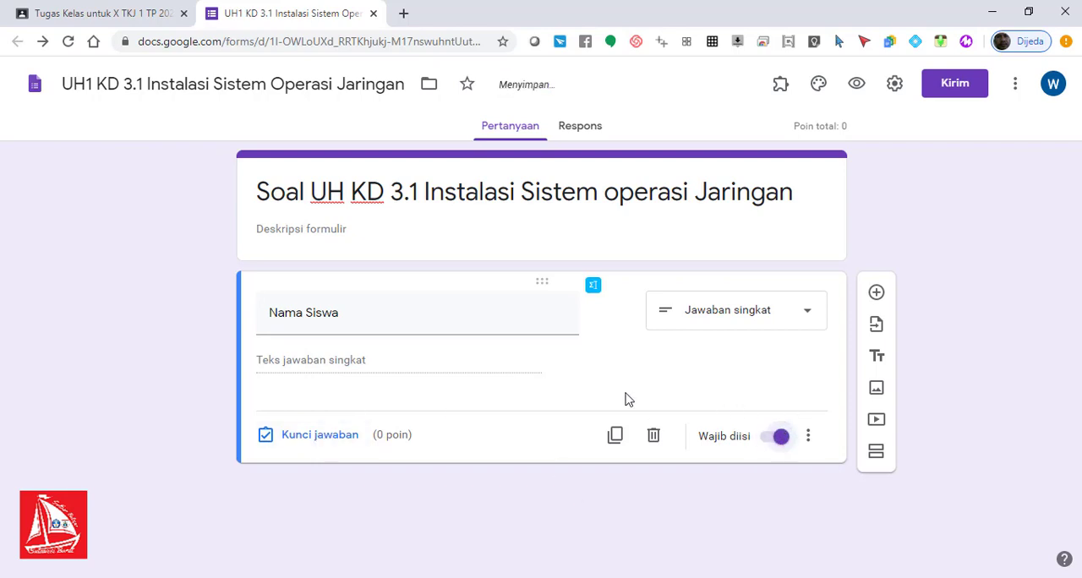
Step: Add a question below Nama Siswa and title it "NIS"
{"action": "left_click", "coordinate": [876, 294]}
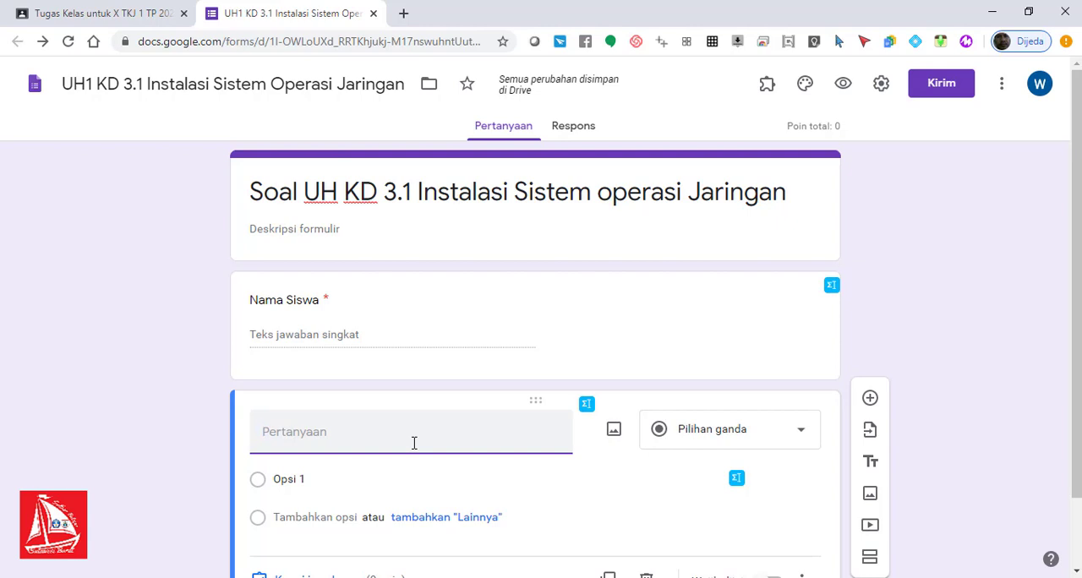
{"action": "type", "text": "Kelas"}
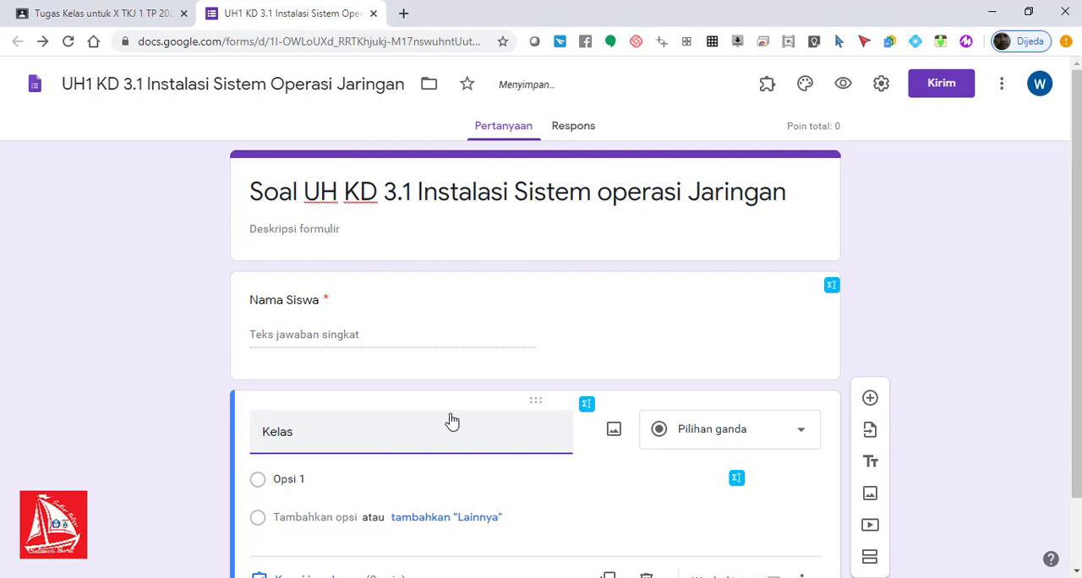
{"action": "key", "text": "BackSpace"}
{"action": "key", "text": "BackSpace"}
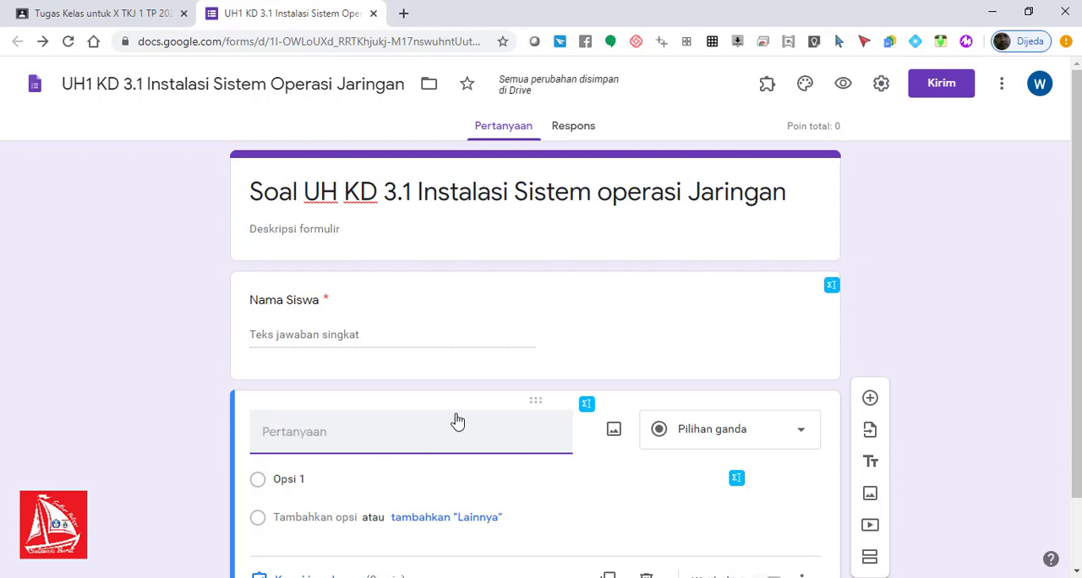
{"action": "type", "text": "NIS"}
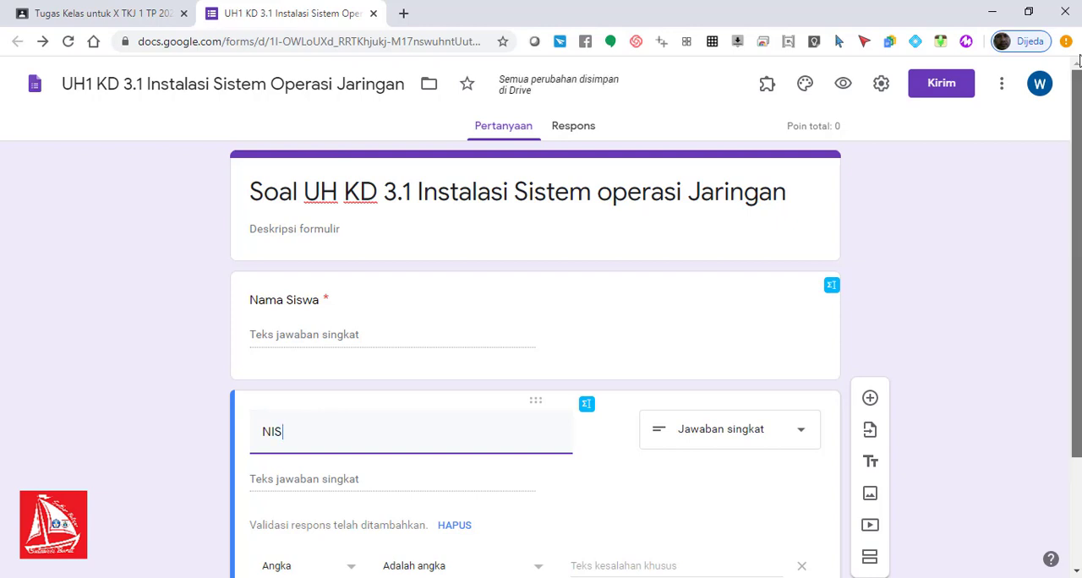
Step: Remove the response validation from the NIS question and make it required
{"action": "scroll", "coordinate": [1078, 144], "scroll_direction": "down", "scroll_amount": 2}
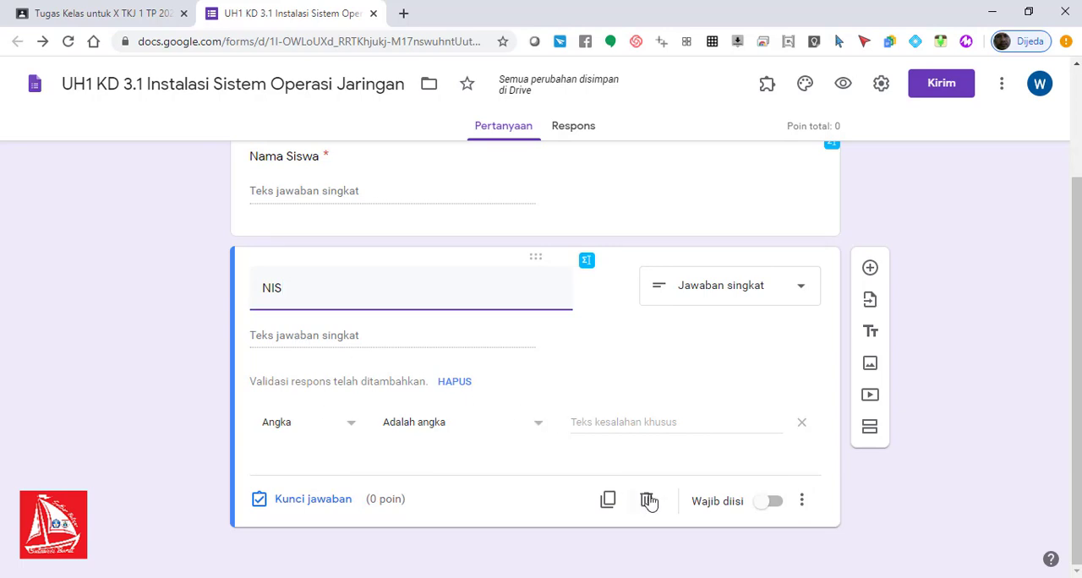
{"action": "left_click", "coordinate": [801, 502]}
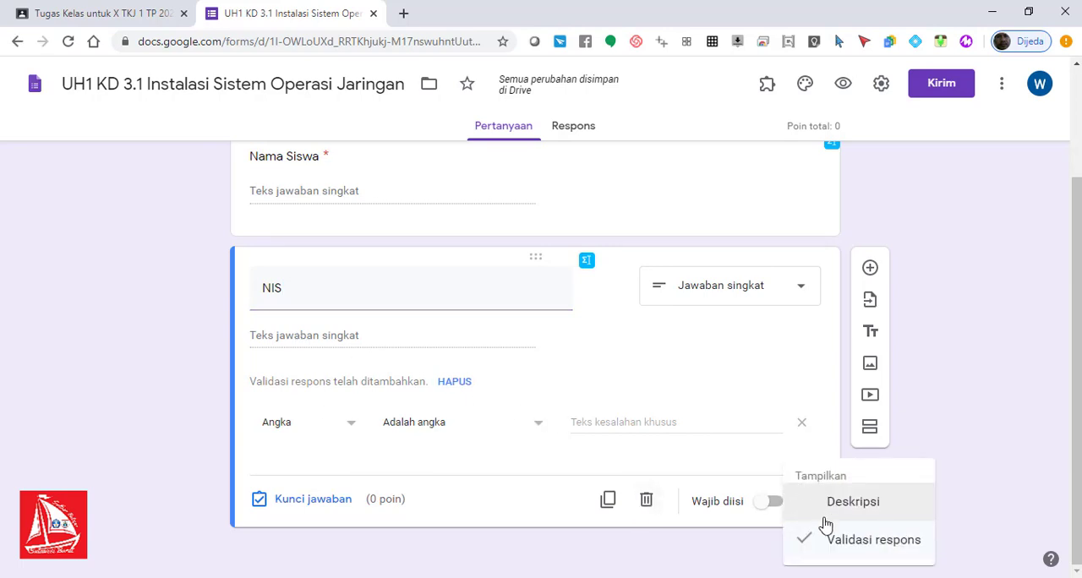
{"action": "left_click", "coordinate": [827, 545]}
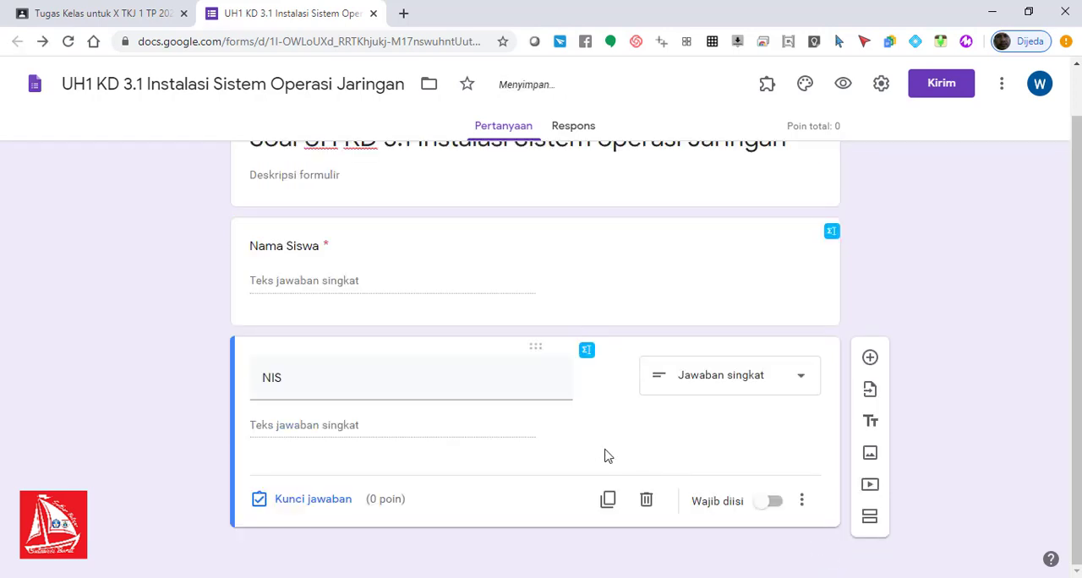
{"action": "left_click", "coordinate": [774, 506]}
Step: Add a Drop-down question titled "Kelas" below the NIS question
{"action": "scroll", "coordinate": [1075, 249], "scroll_direction": "up", "scroll_amount": 1}
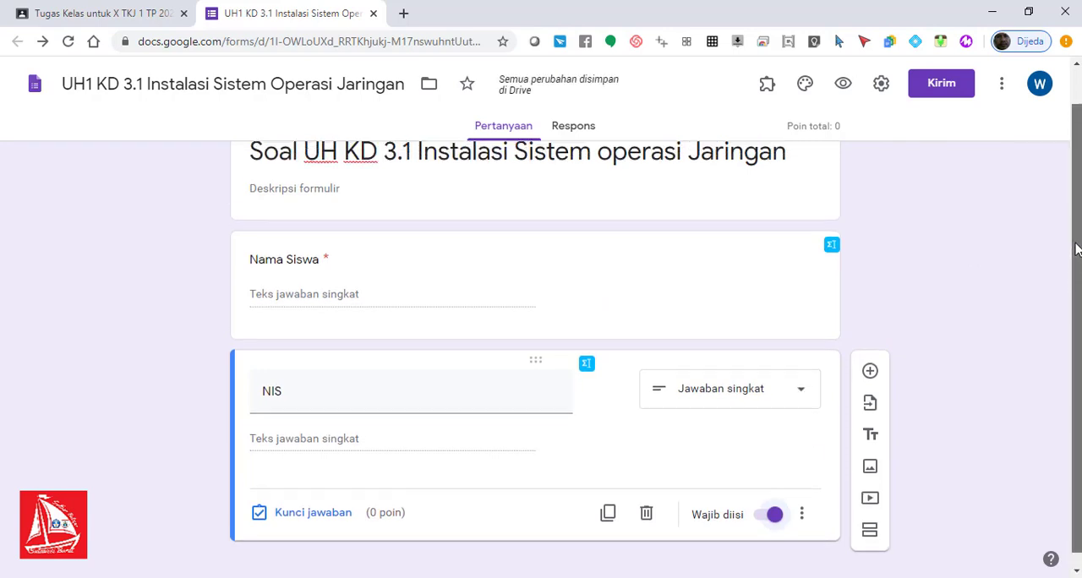
{"action": "left_click_drag", "start_coordinate": [1077, 248], "coordinate": [1076, 292]}
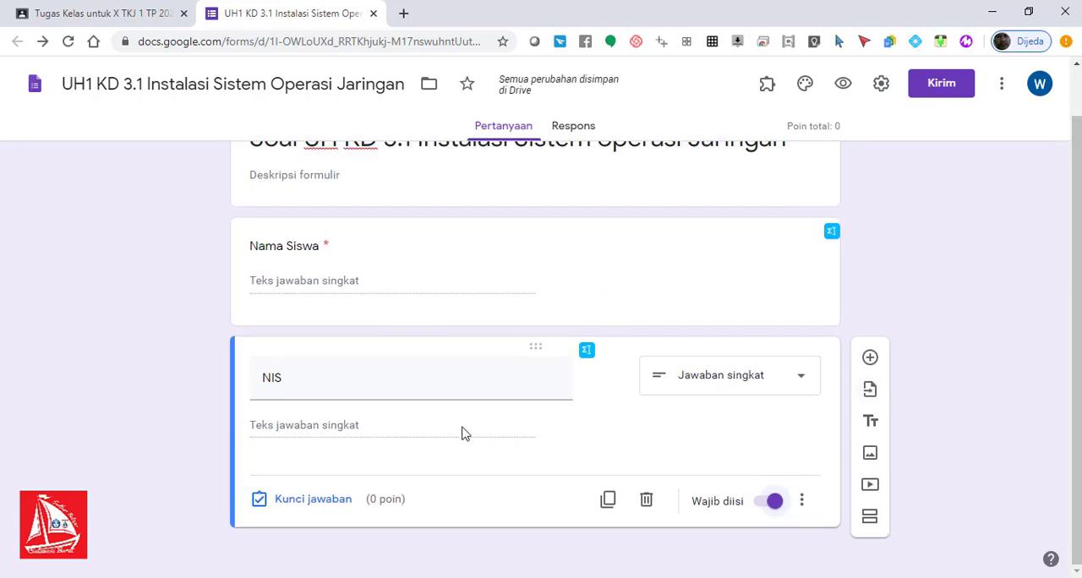
{"action": "left_click", "coordinate": [870, 358]}
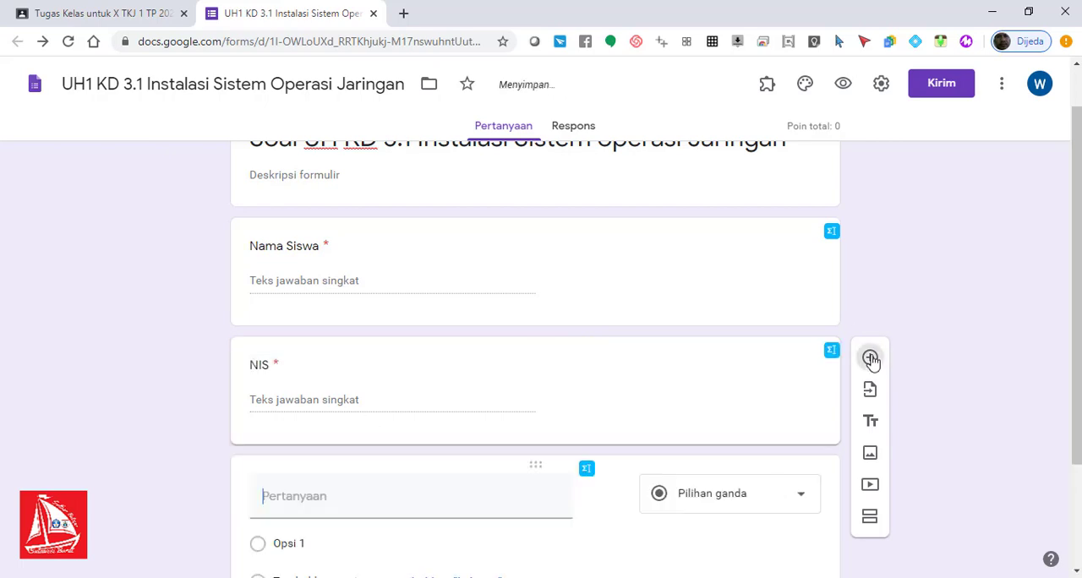
{"action": "type", "text": "kela"}
{"action": "key", "text": "BackSpace"}
{"action": "key", "text": "BackSpace"}
{"action": "key", "text": "BackSpace"}
{"action": "key", "text": "BackSpace"}
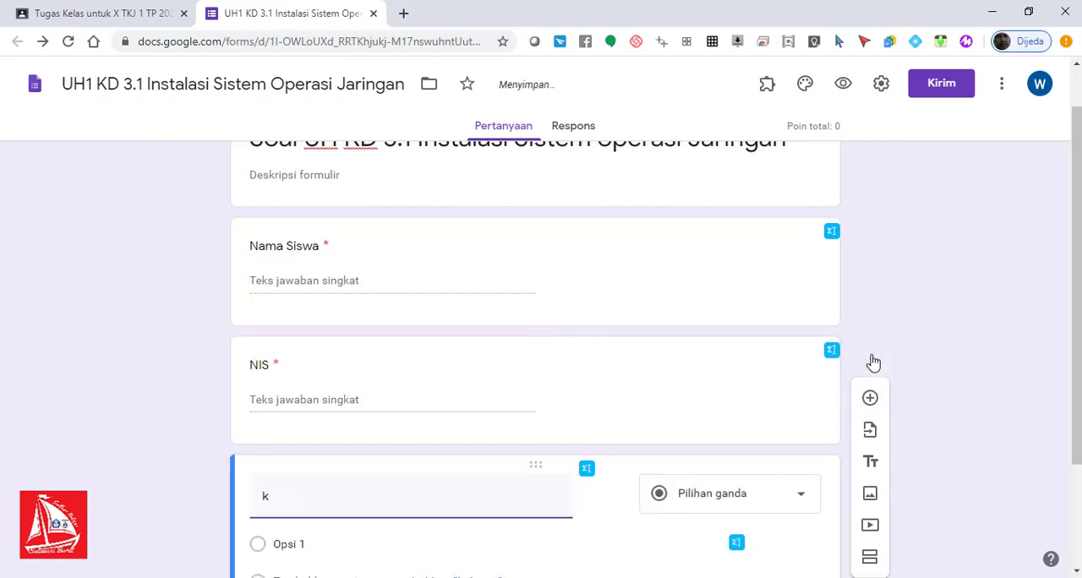
{"action": "type", "text": "Kelas"}
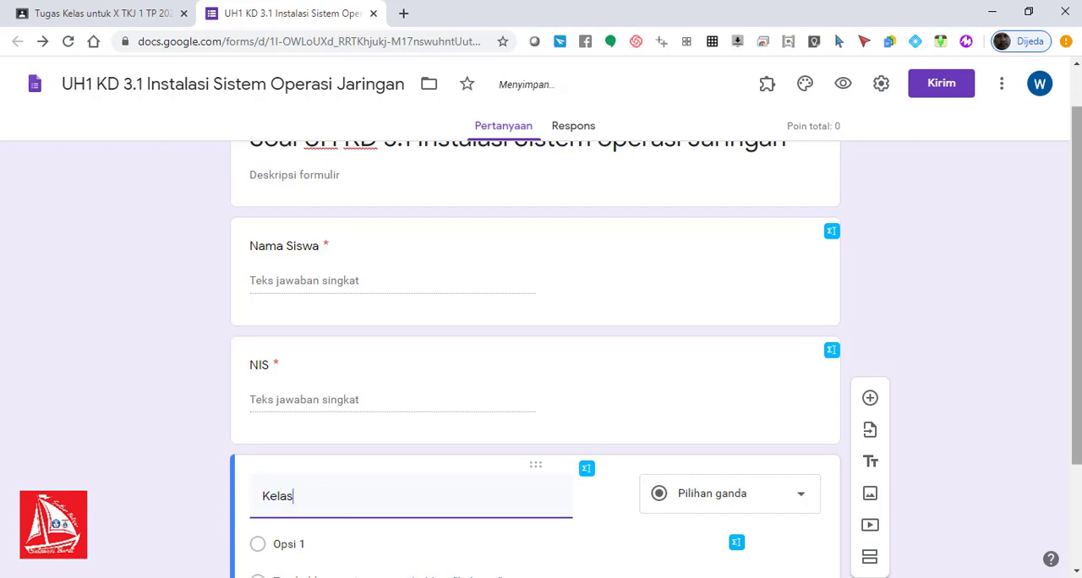
{"action": "left_click_drag", "start_coordinate": [1080, 370], "coordinate": [1080, 448]}
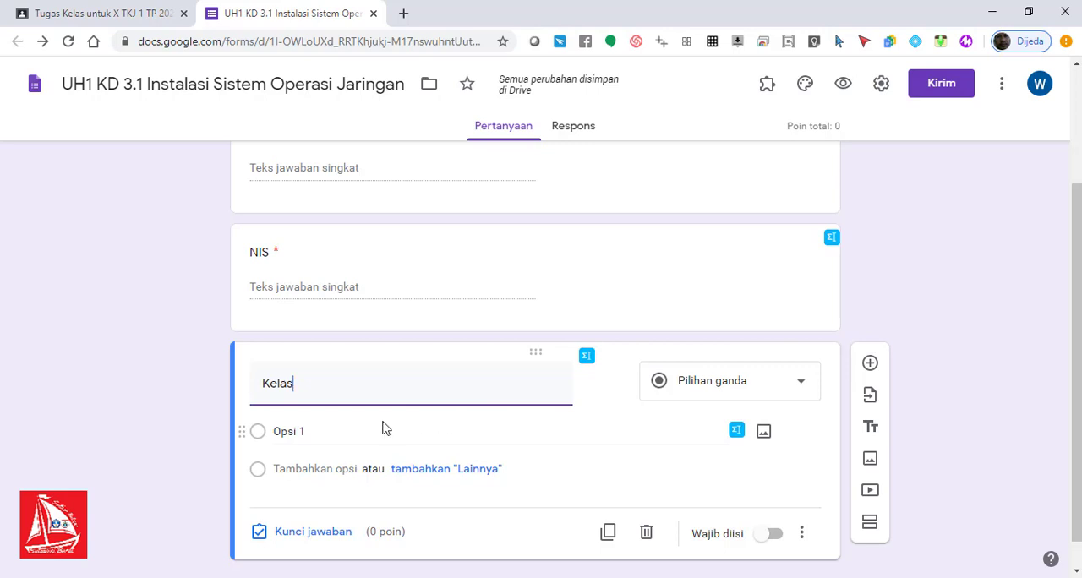
{"action": "left_click", "coordinate": [749, 388]}
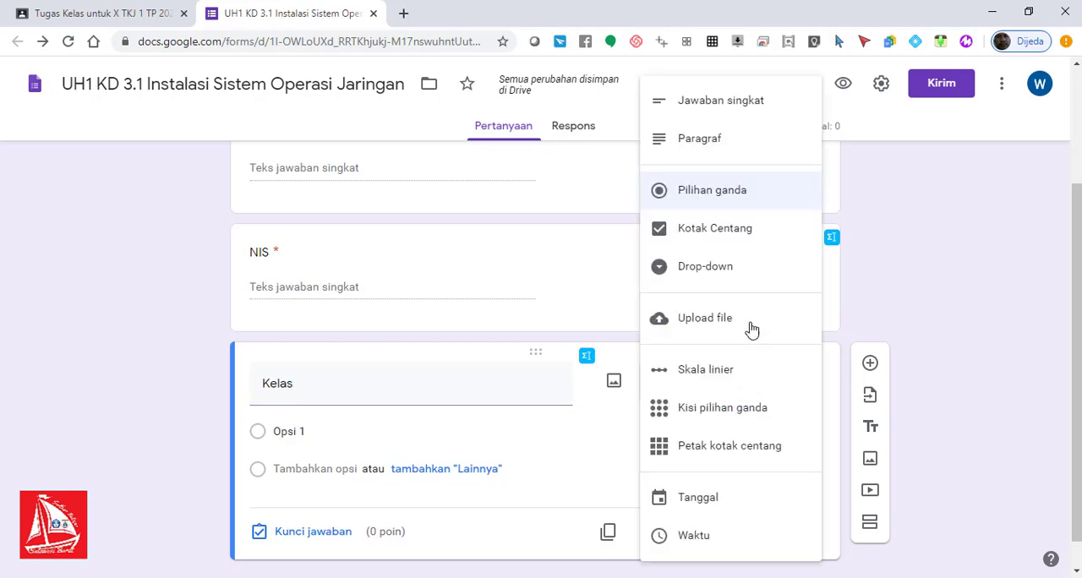
{"action": "left_click", "coordinate": [741, 277]}
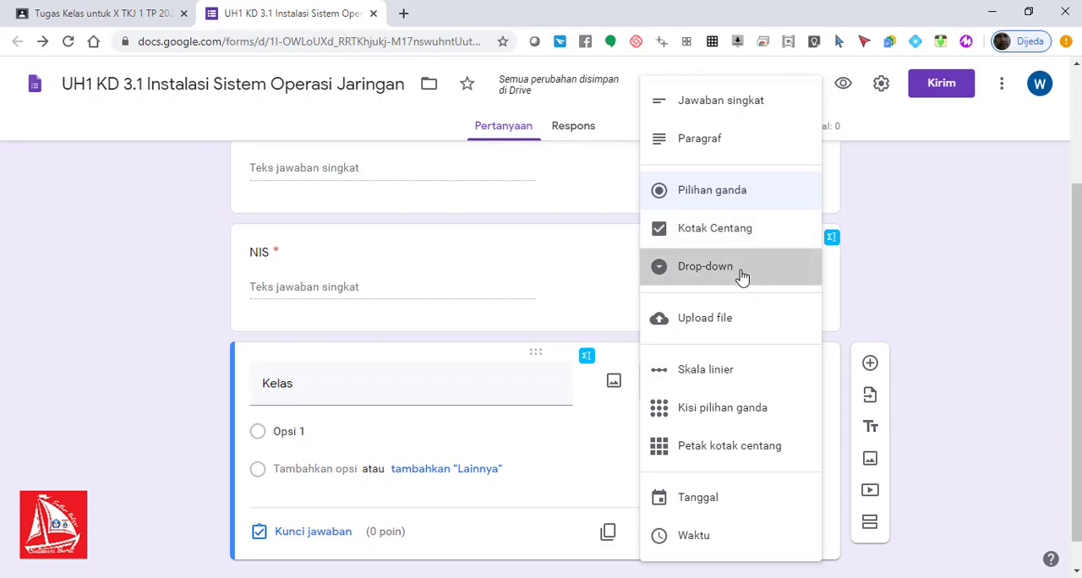
Step: Enter "7 A" as the first option of the Kelas question
{"action": "left_click", "coordinate": [317, 434]}
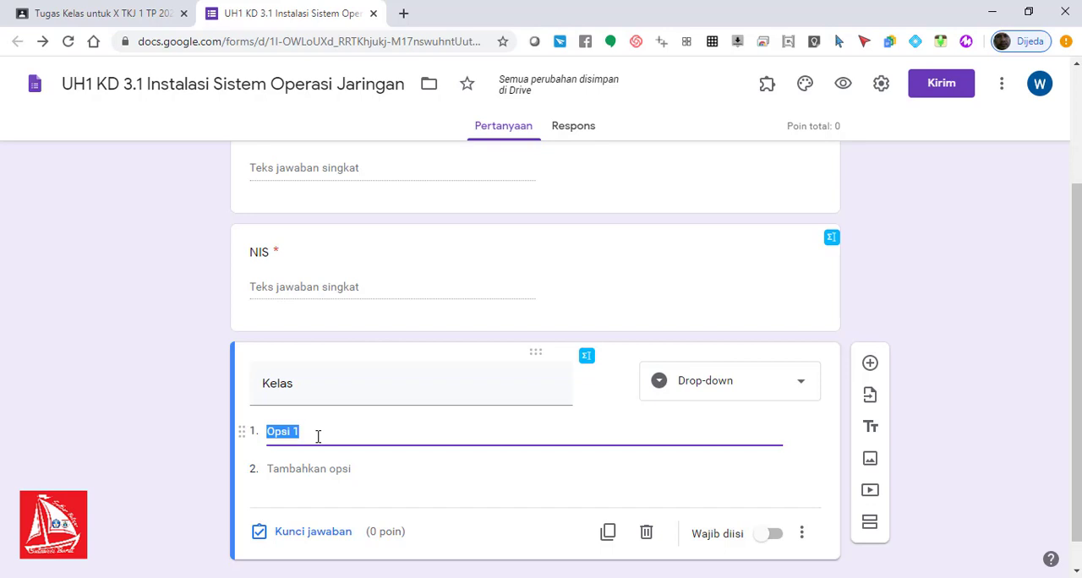
{"action": "scroll", "coordinate": [1077, 355], "scroll_direction": "up", "scroll_amount": 2}
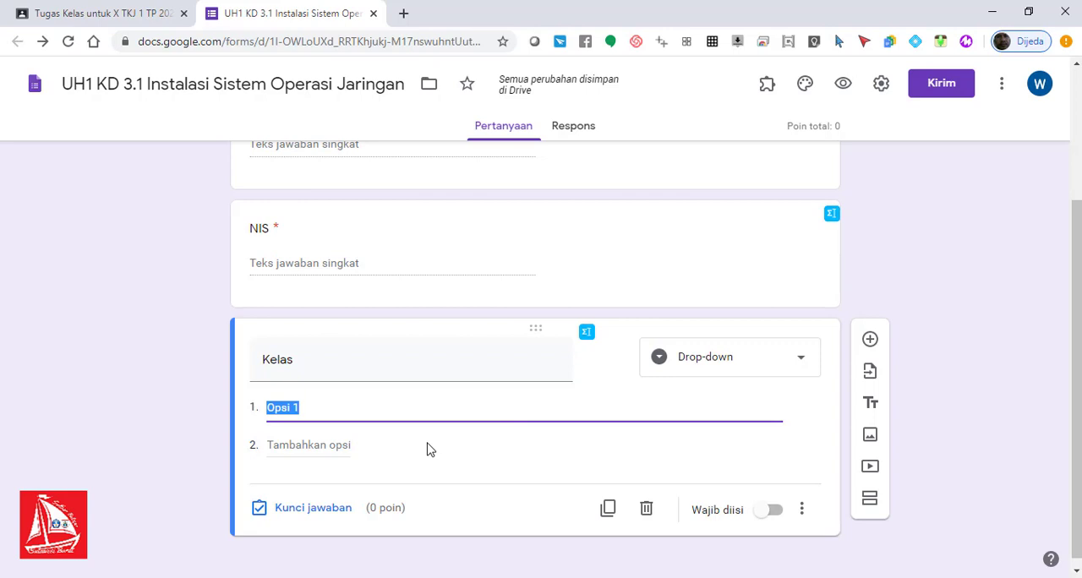
{"action": "type", "text": "7"}
{"action": "key", "text": "BackSpace"}
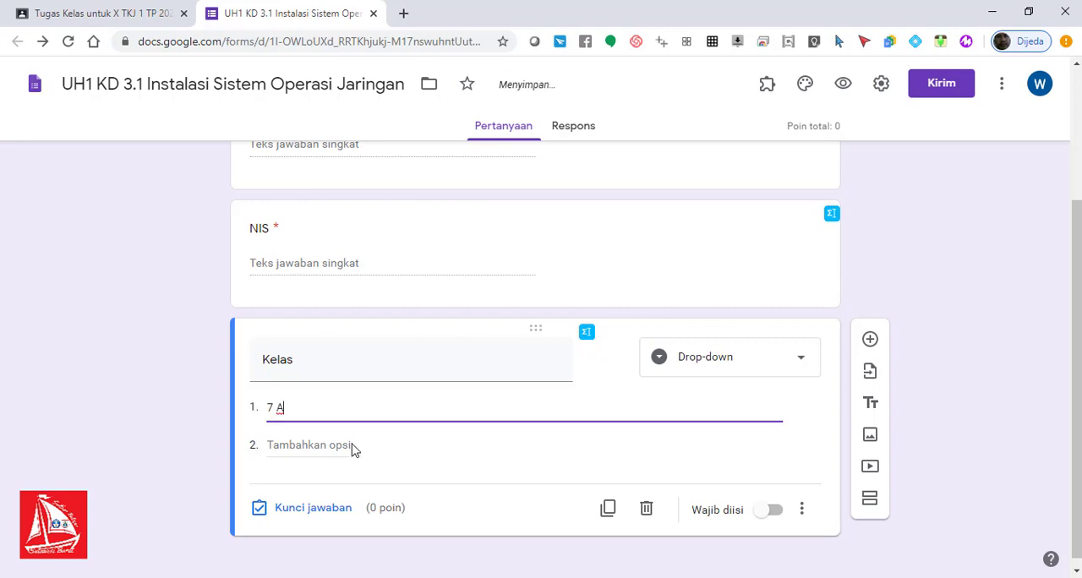
Step: Add the options "7 B", "7 C" and "7 D" to the Kelas question and make it required
{"action": "left_click", "coordinate": [352, 445]}
{"action": "left_click", "coordinate": [335, 444]}
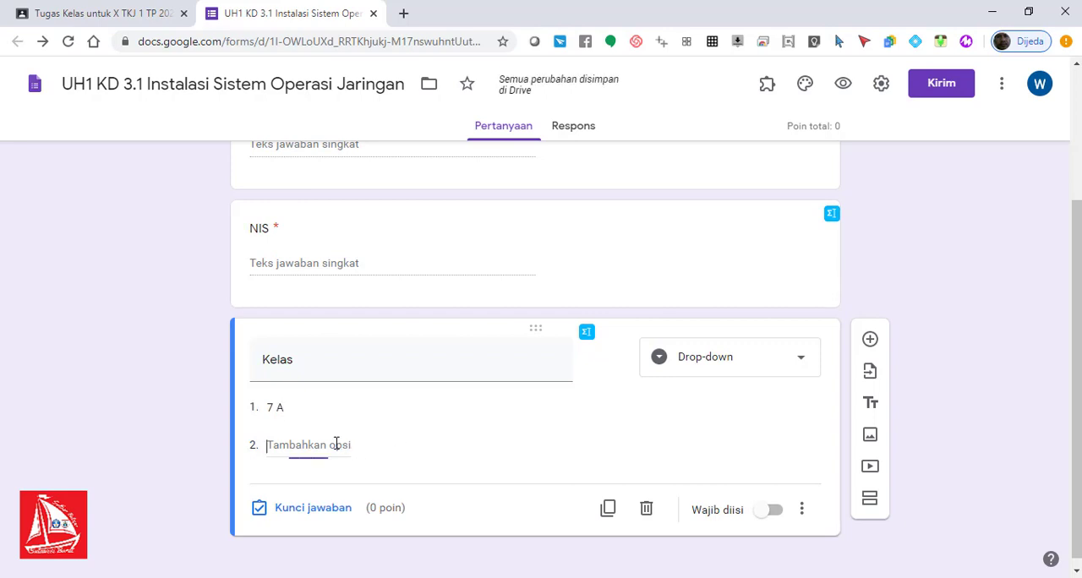
{"action": "type", "text": "7 B"}
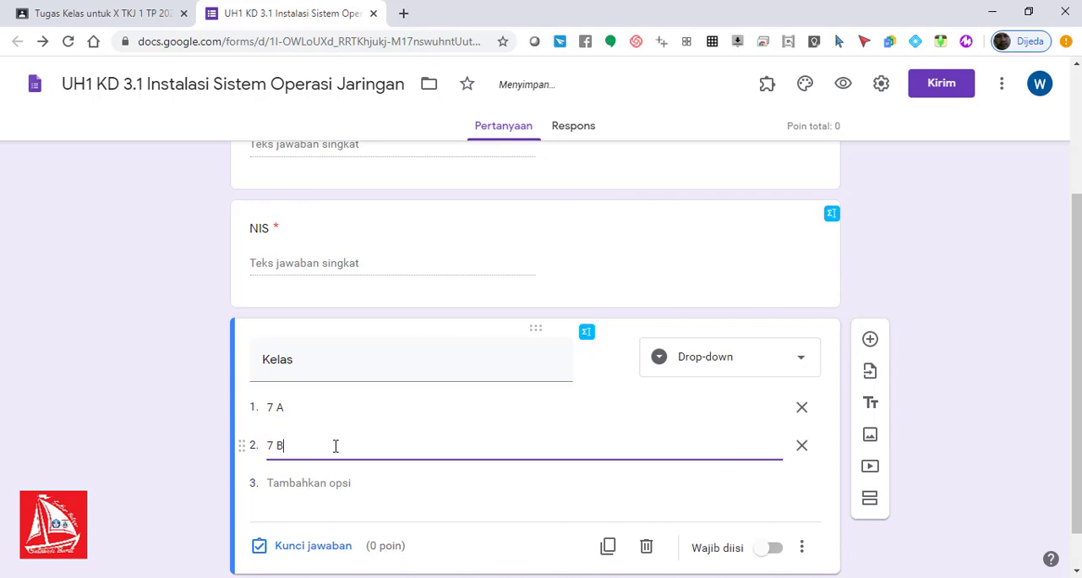
{"action": "left_click", "coordinate": [309, 483]}
{"action": "type", "text": "7 C"}
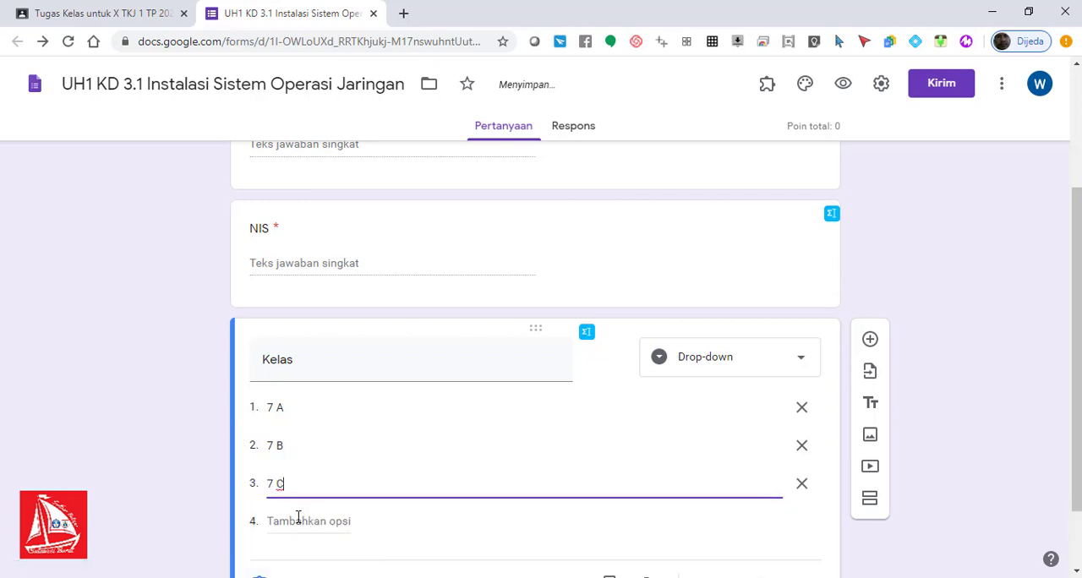
{"action": "left_click", "coordinate": [297, 519]}
{"action": "type", "text": "7 D"}
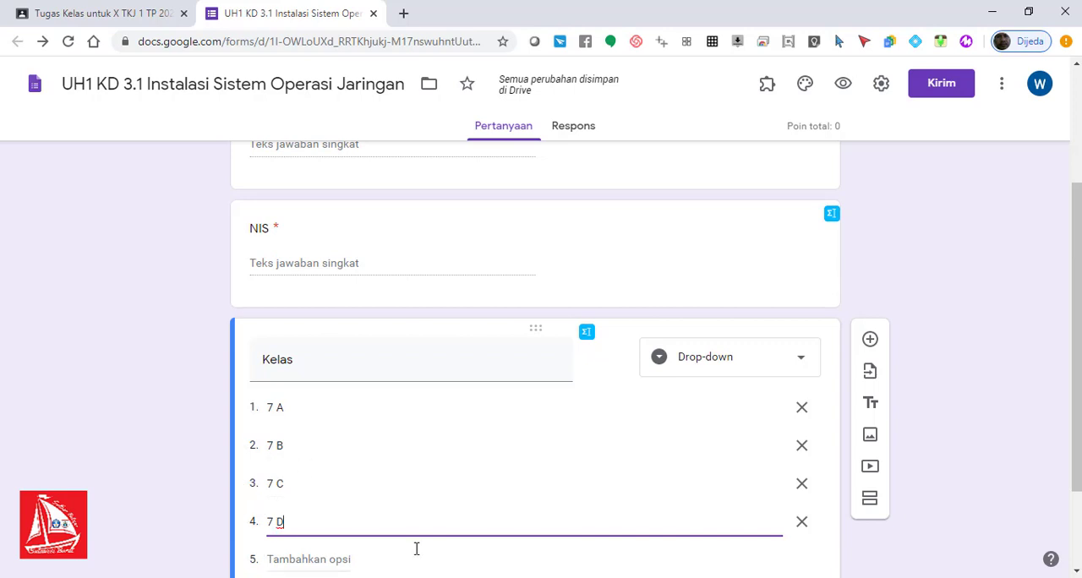
{"action": "scroll", "coordinate": [1076, 338], "scroll_direction": "down", "scroll_amount": 1}
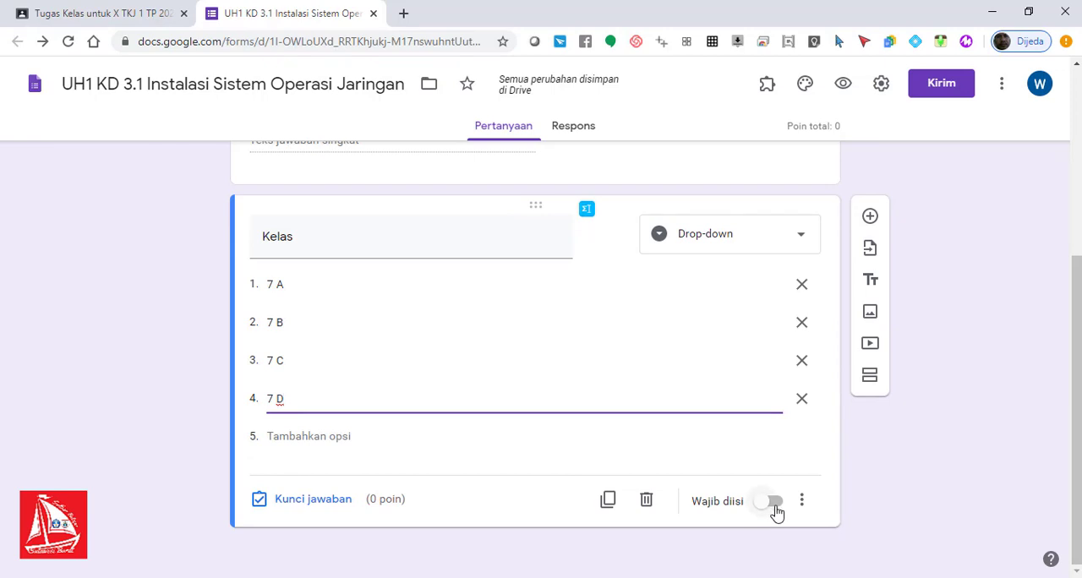
{"action": "left_click", "coordinate": [773, 502]}
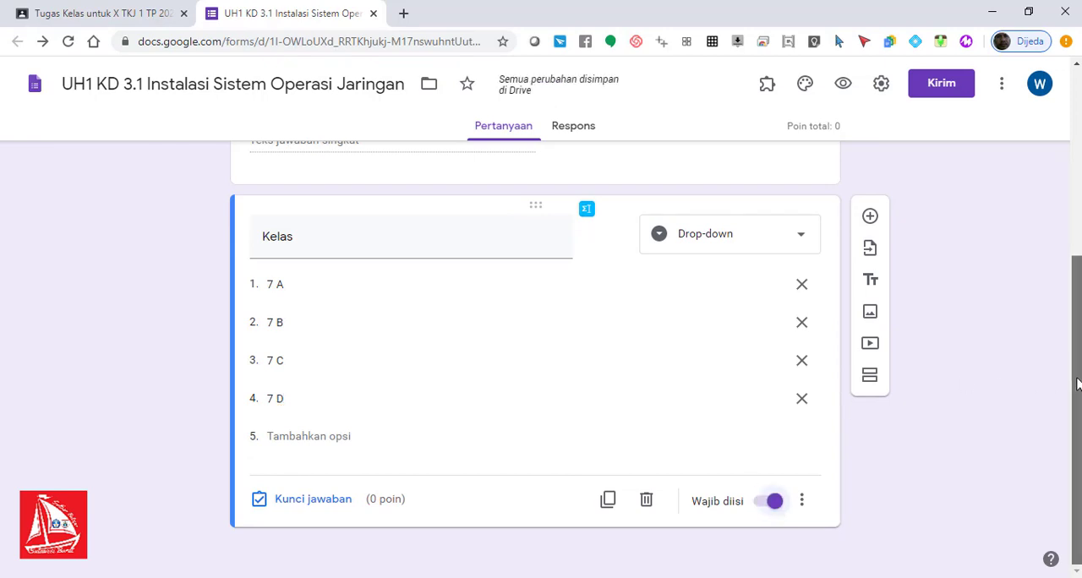
Step: Add a multiple-choice question below Kelas and title it "Nama presiden RI yang pertama adalah..."
{"action": "left_click_drag", "start_coordinate": [1075, 382], "coordinate": [1074, 224]}
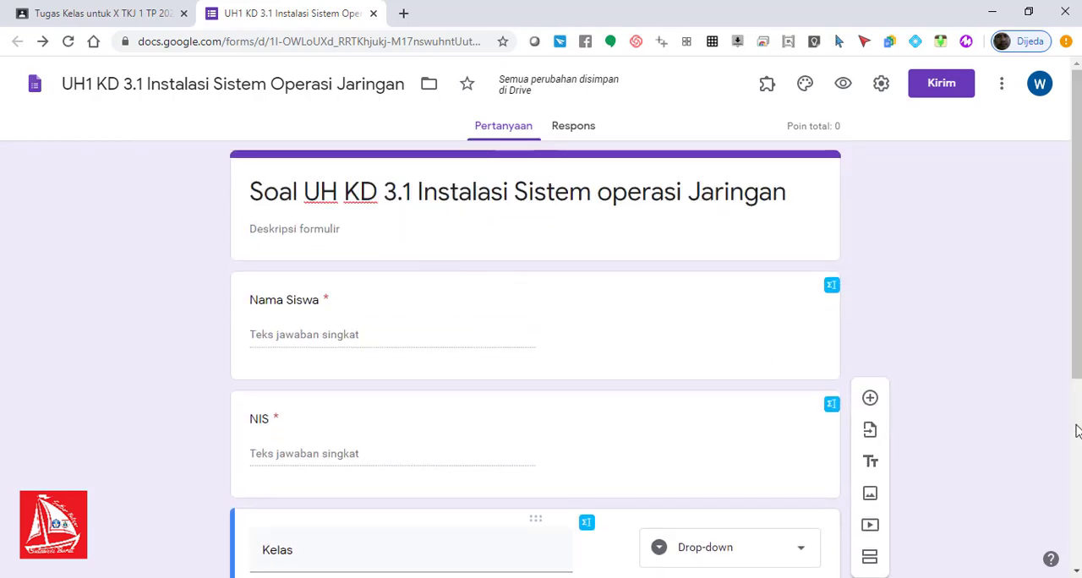
{"action": "left_click_drag", "start_coordinate": [1074, 376], "coordinate": [1078, 512]}
{"action": "left_click", "coordinate": [487, 427]}
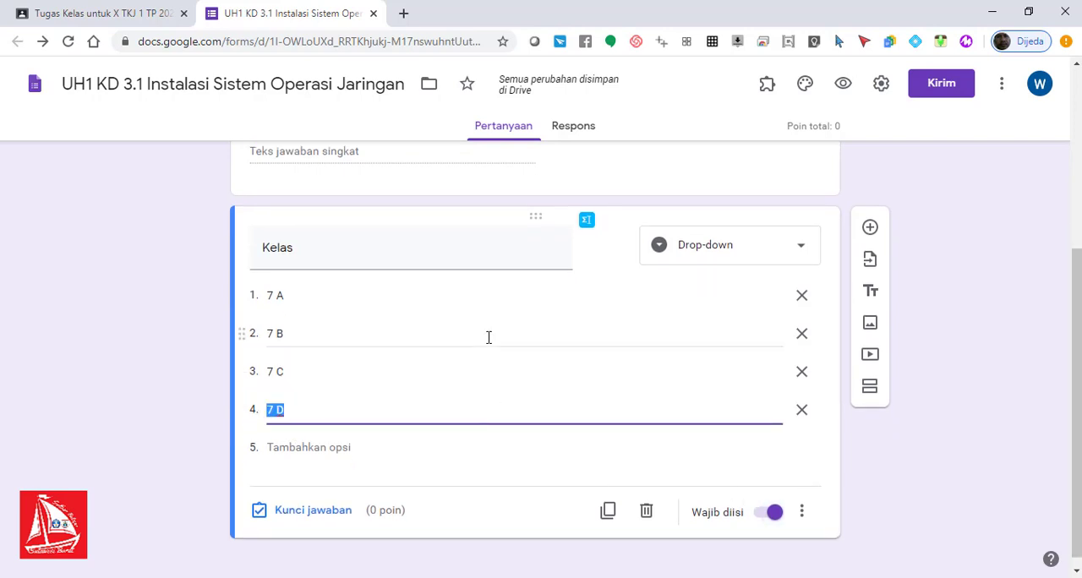
{"action": "left_click", "coordinate": [870, 228]}
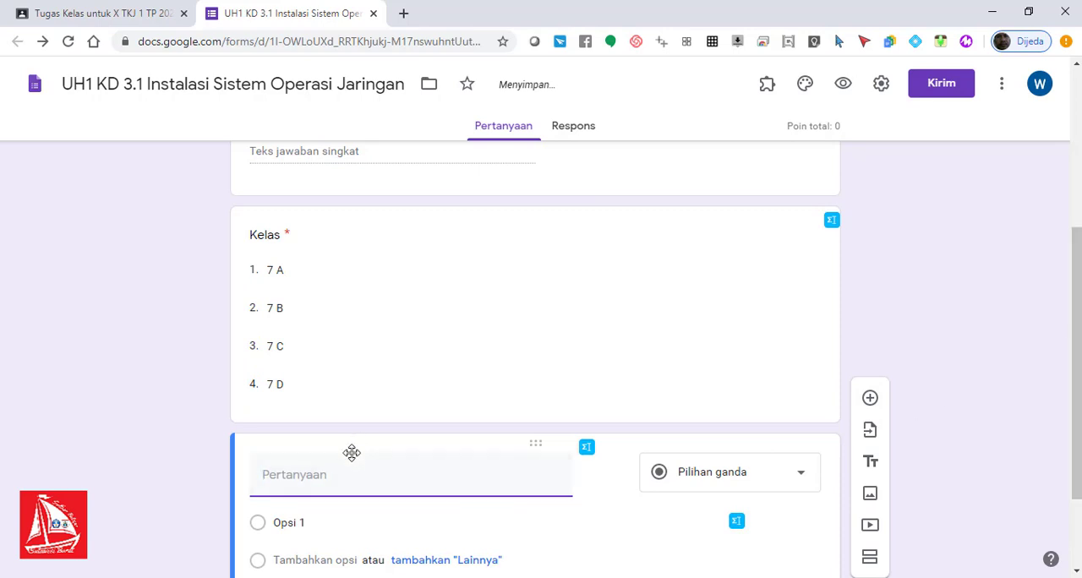
{"action": "type", "text": "nAMA"}
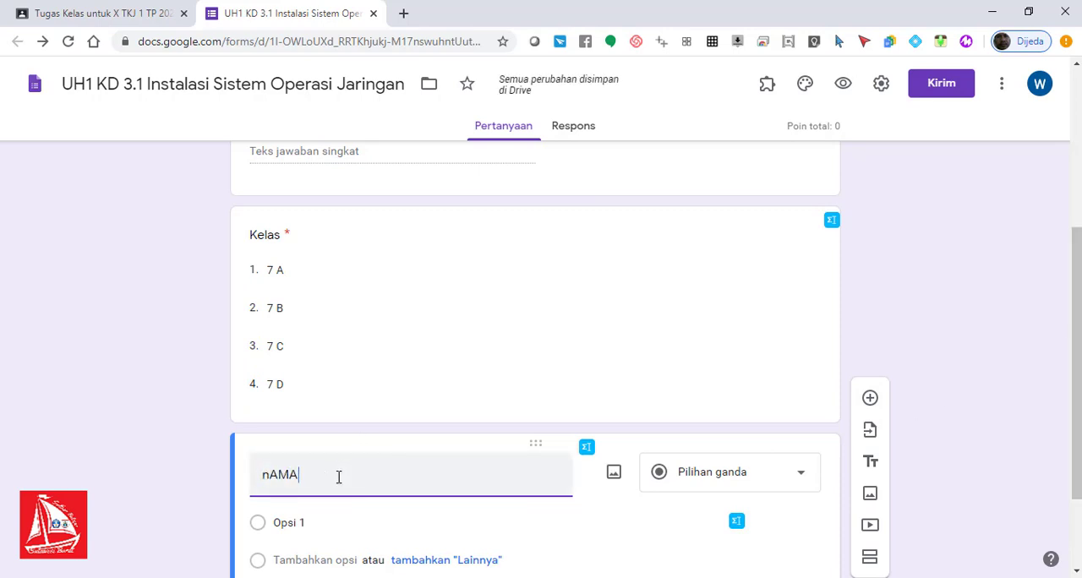
{"action": "key", "text": "BackSpace"}
{"action": "key", "text": "BackSpace"}
{"action": "key", "text": "BackSpace"}
{"action": "key", "text": "BackSpace"}
{"action": "type", "text": "Nama presiden R"}
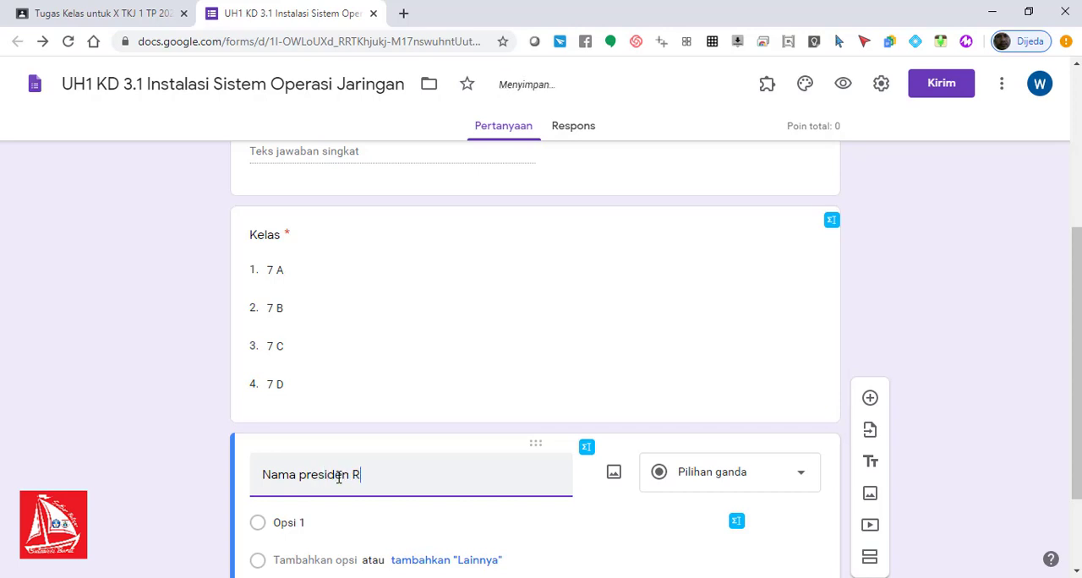
{"action": "type", "text": "I yang pertama adalah..."}
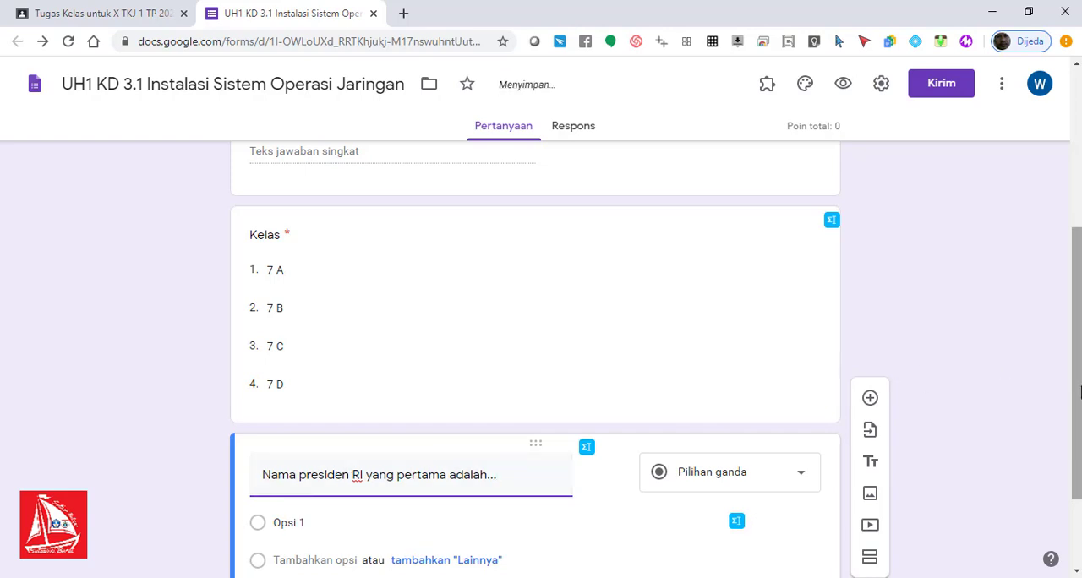
Step: Enter "Soekarno", "Soeharto", "Habibi" and "Gus Dur" as the four answer options of the first-president question
{"action": "left_click_drag", "start_coordinate": [1078, 389], "coordinate": [1078, 456]}
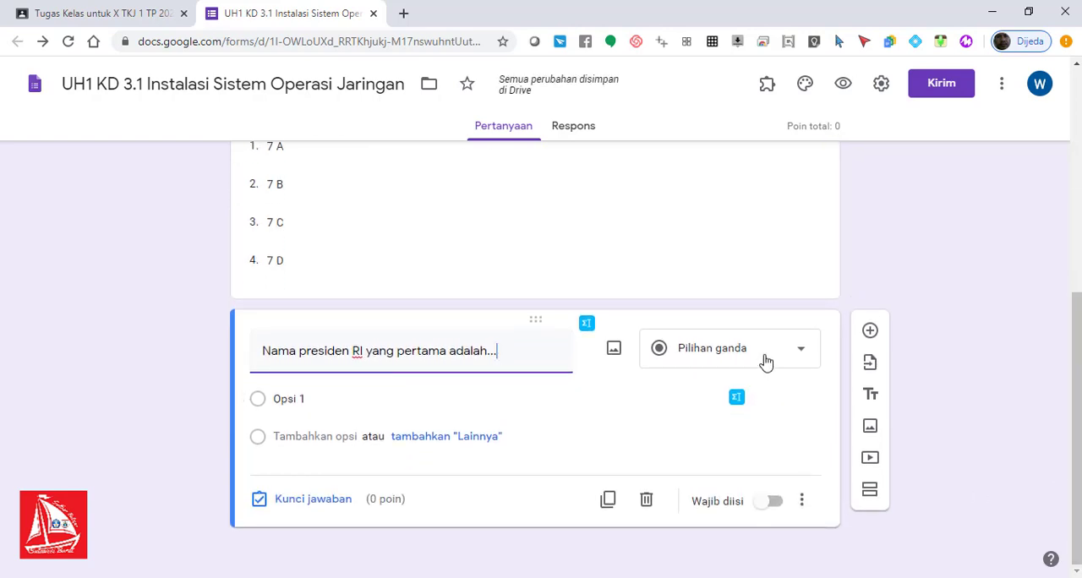
{"action": "left_click", "coordinate": [316, 399]}
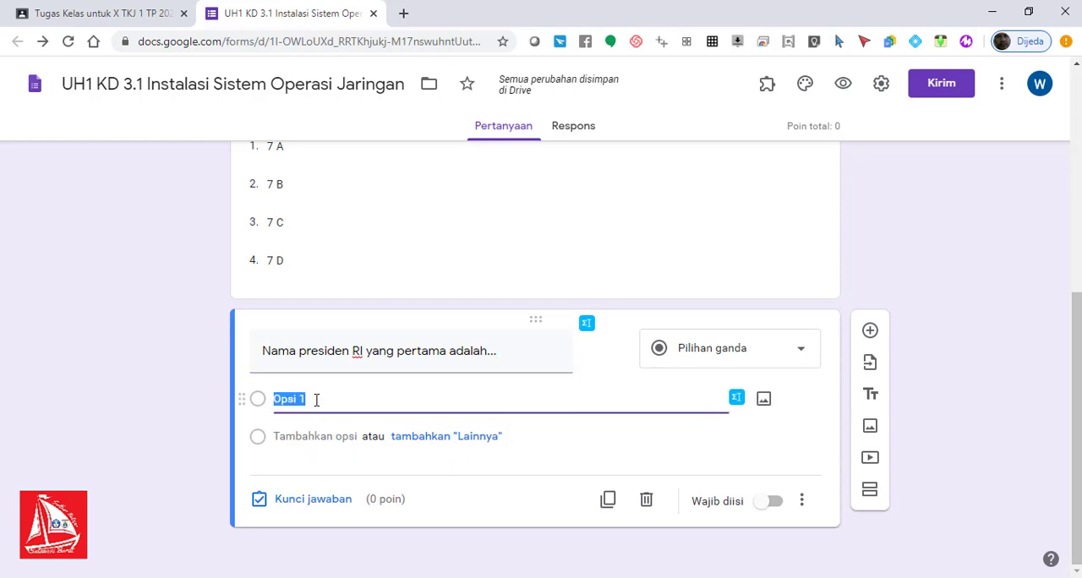
{"action": "type", "text": "Soekarno"}
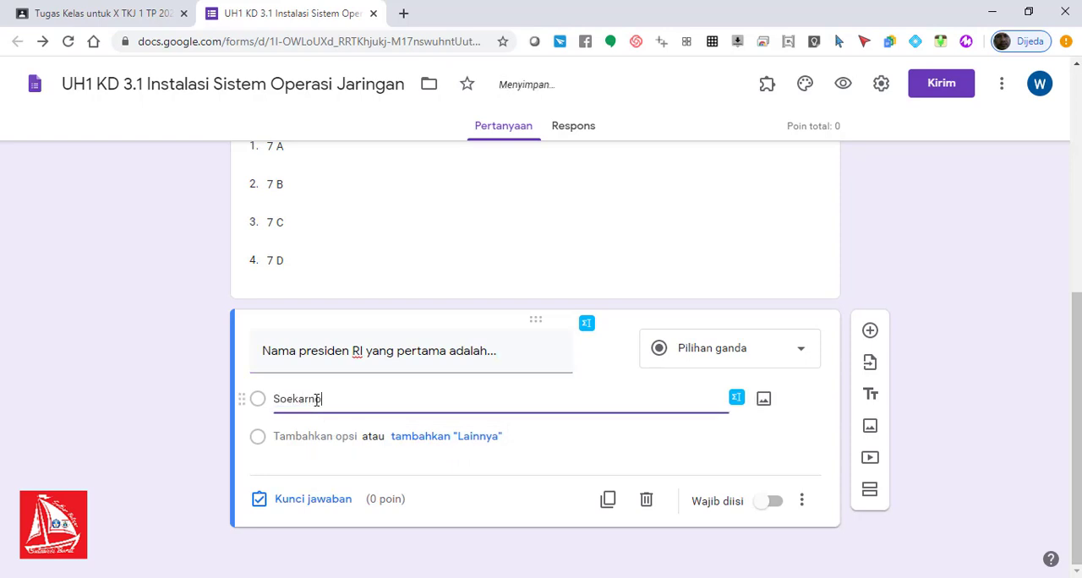
{"action": "left_click", "coordinate": [292, 437]}
{"action": "type", "text": "So"}
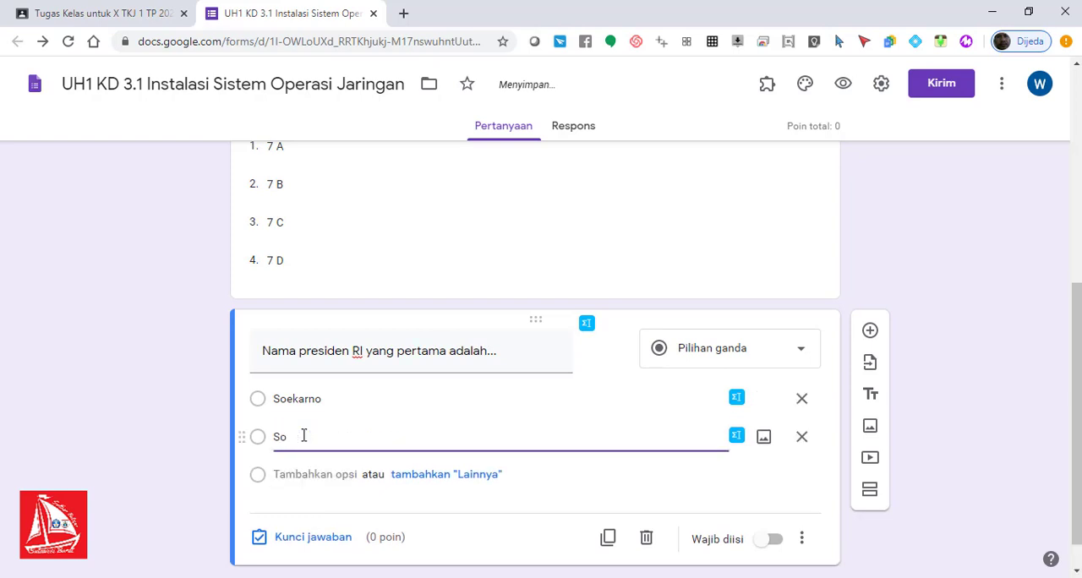
{"action": "type", "text": "eharto"}
{"action": "left_click", "coordinate": [312, 474]}
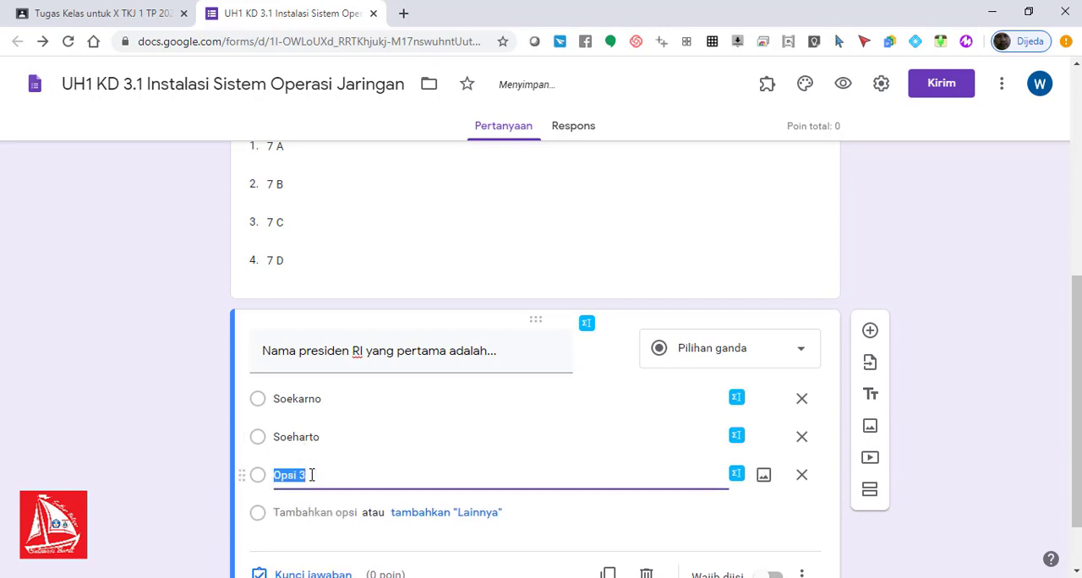
{"action": "type", "text": "Hab"}
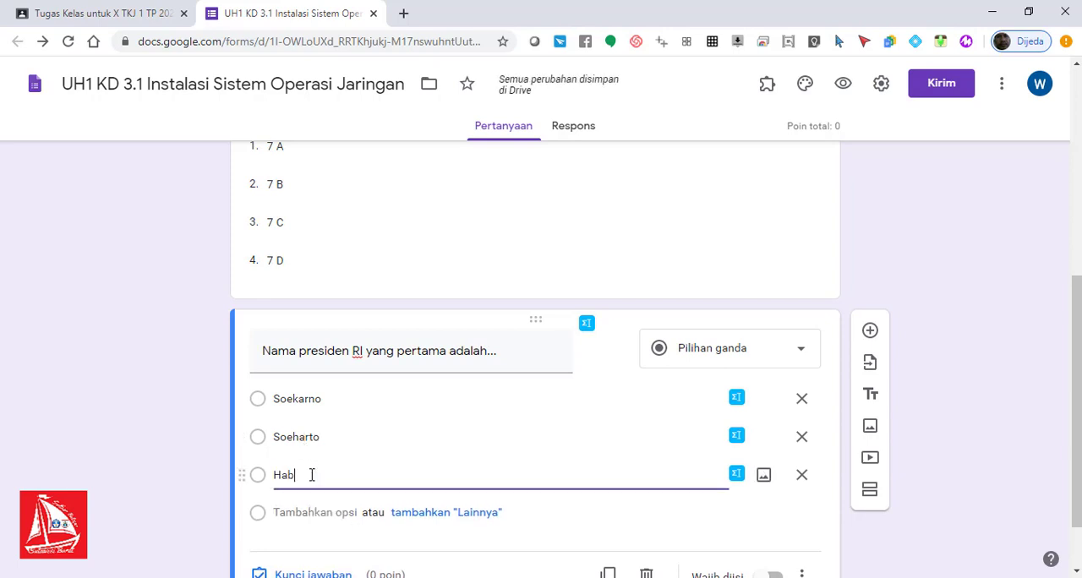
{"action": "type", "text": "ibi"}
{"action": "left_click", "coordinate": [311, 513]}
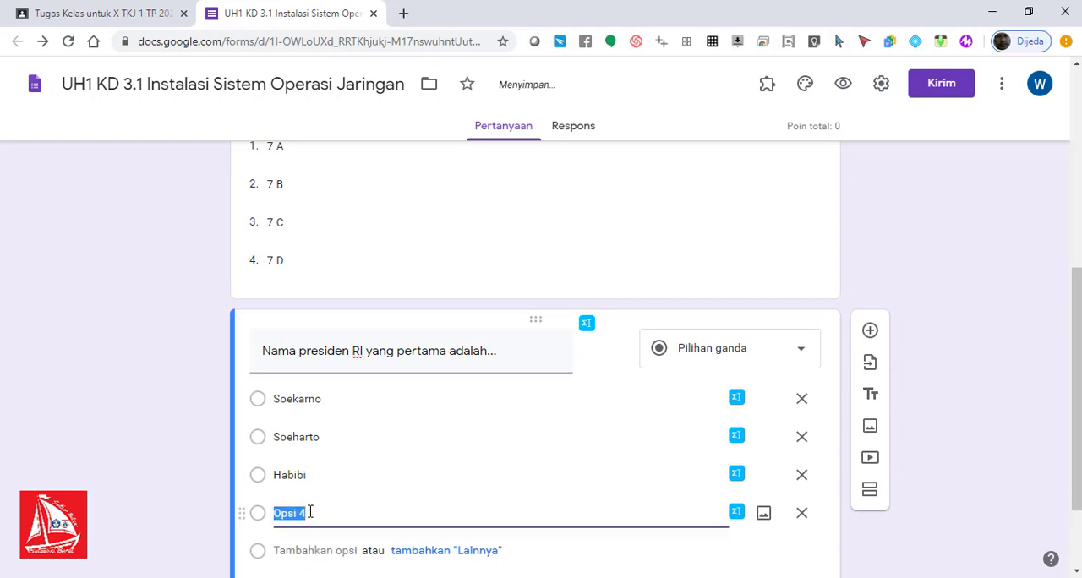
{"action": "type", "text": "Gus Dur"}
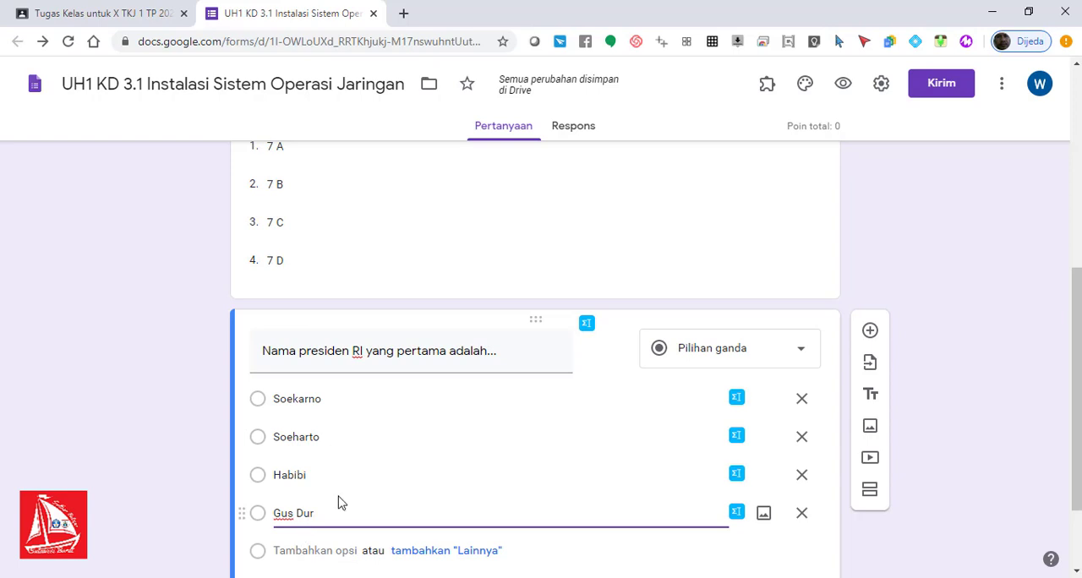
Step: Set the answer key of the first-president question to Soekarno and give it 2 points
{"action": "scroll", "coordinate": [893, 446], "scroll_direction": "down", "scroll_amount": 2}
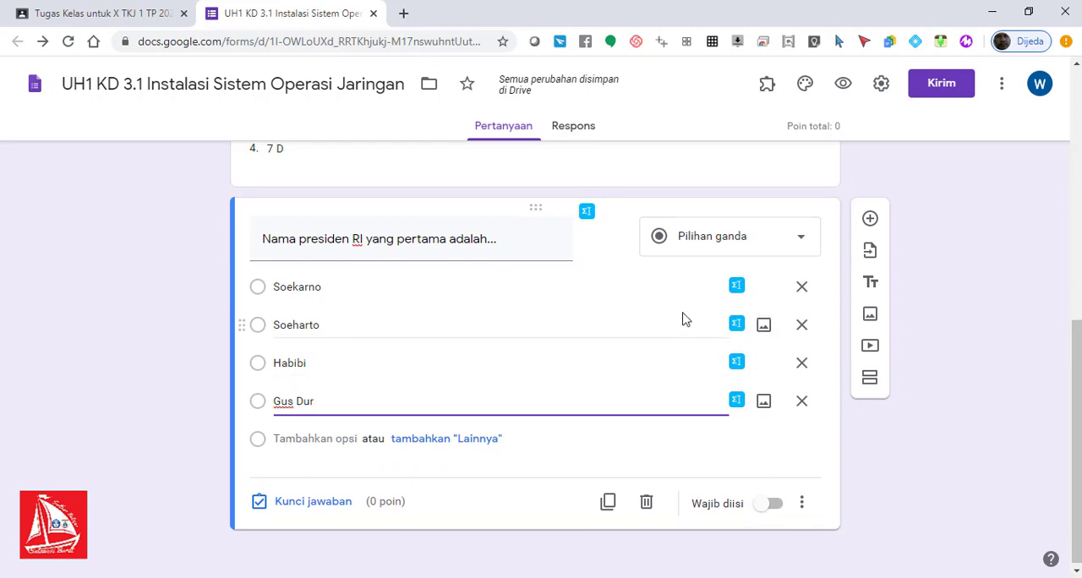
{"action": "left_click_drag", "start_coordinate": [1079, 348], "coordinate": [1079, 357]}
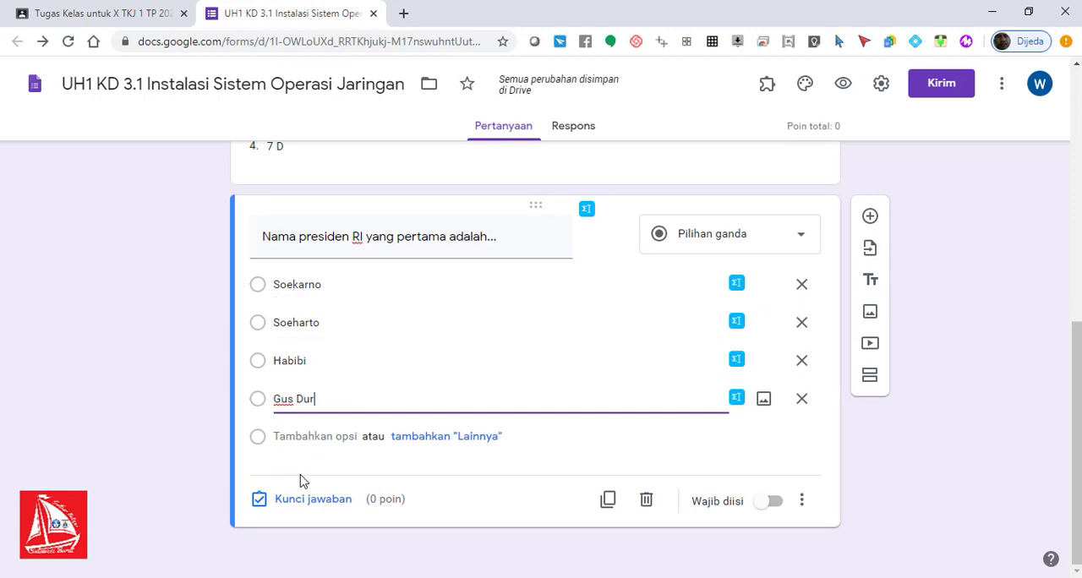
{"action": "left_click", "coordinate": [305, 505]}
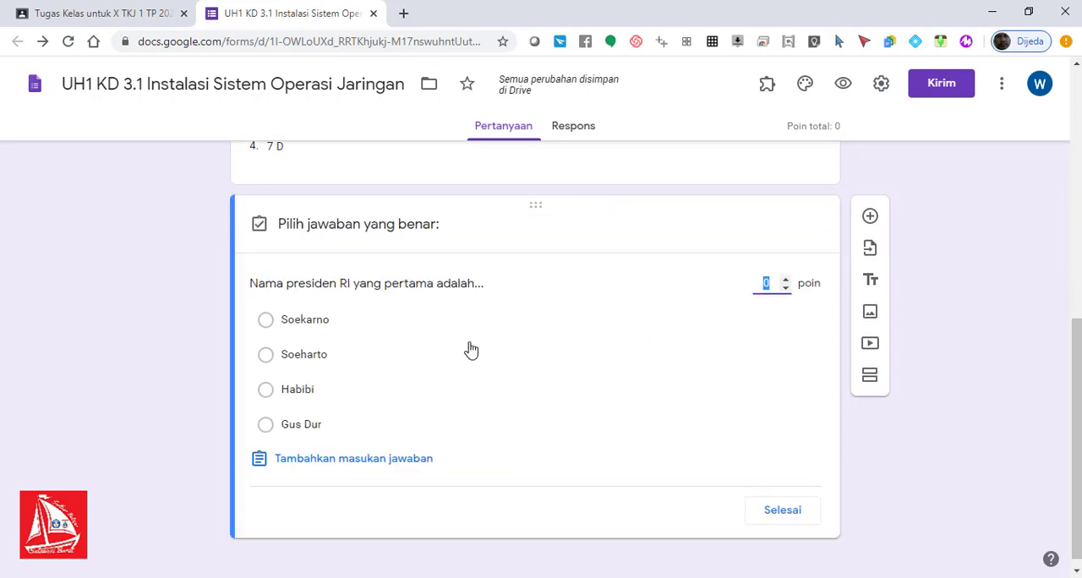
{"action": "left_click", "coordinate": [322, 328]}
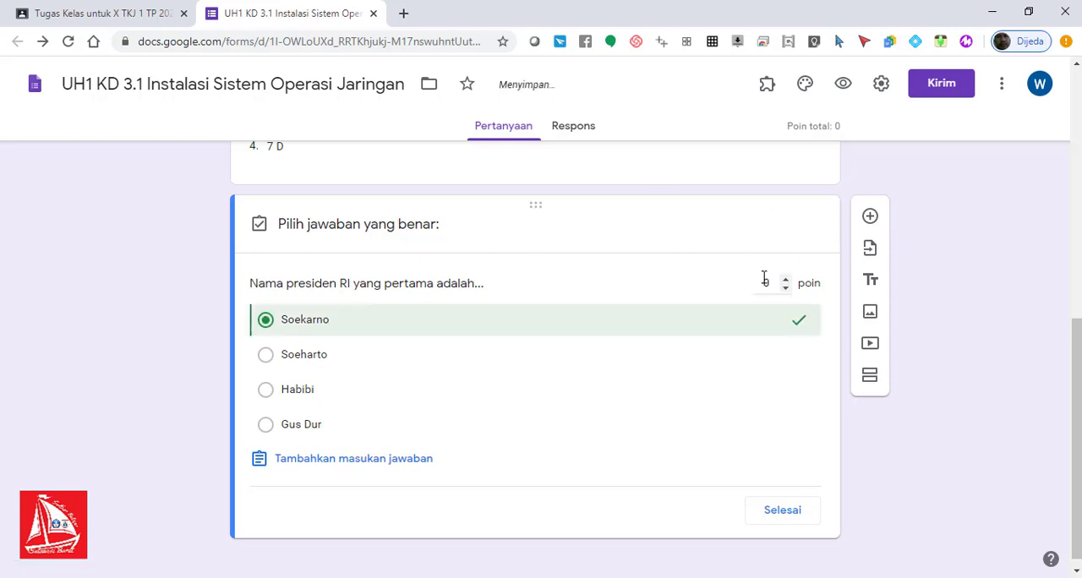
{"action": "left_click", "coordinate": [764, 280]}
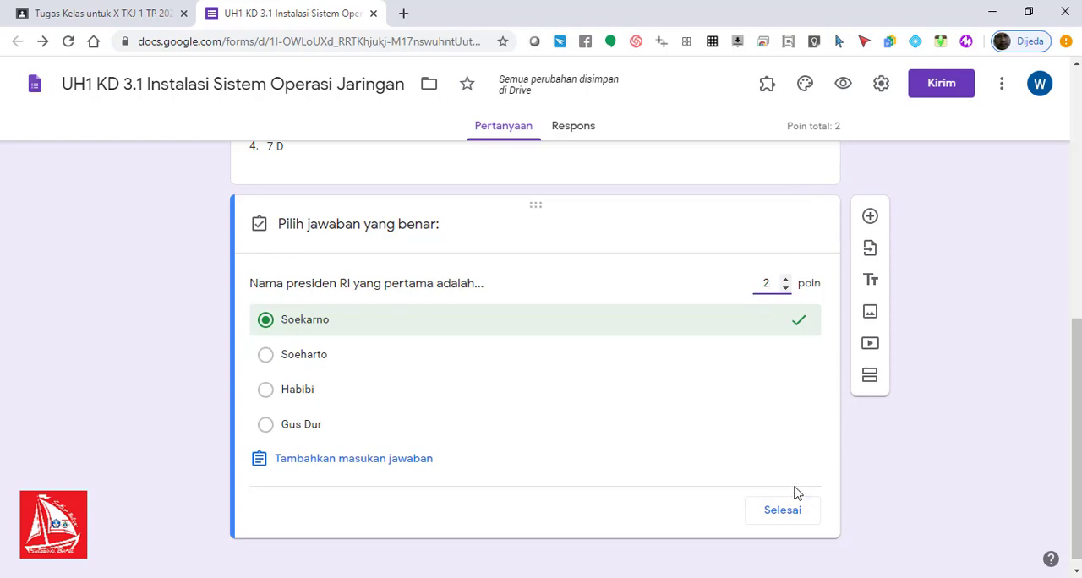
{"action": "left_click", "coordinate": [781, 510]}
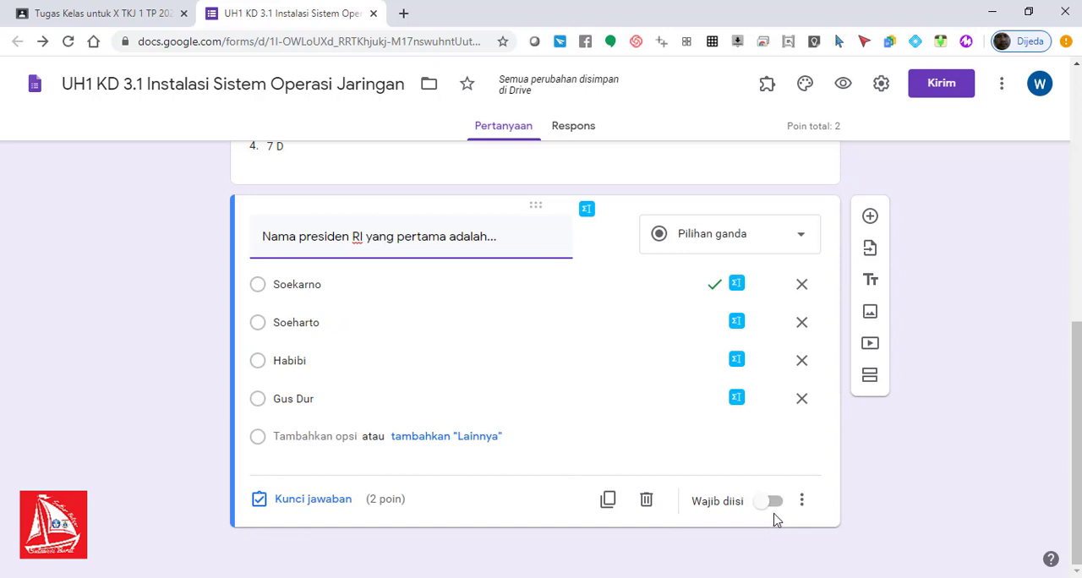
Step: Make the first-president question required and turn on shuffled option order for it
{"action": "left_click_drag", "start_coordinate": [1076, 378], "coordinate": [1078, 427]}
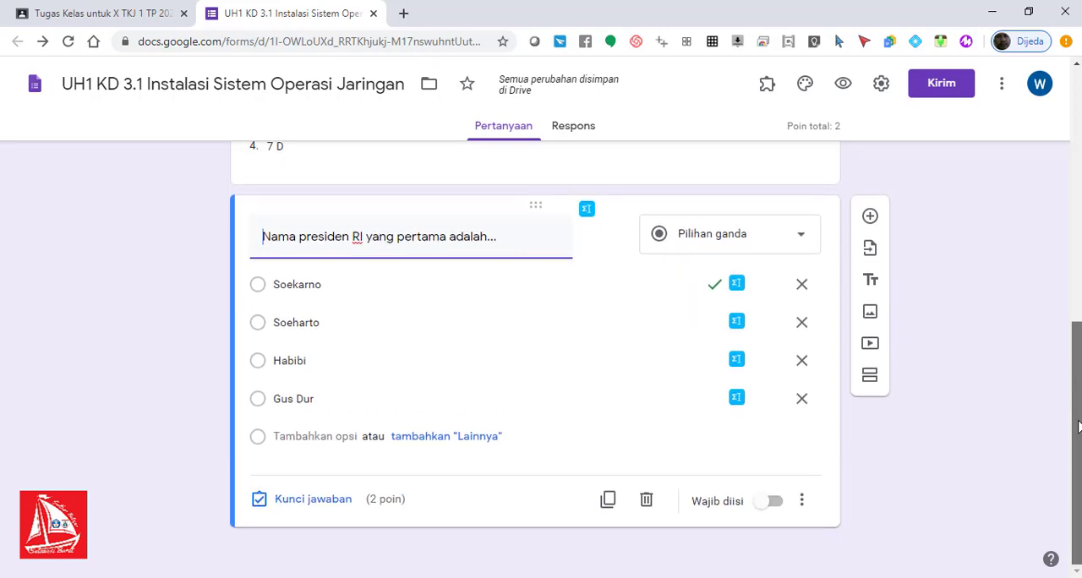
{"action": "left_click", "coordinate": [774, 507]}
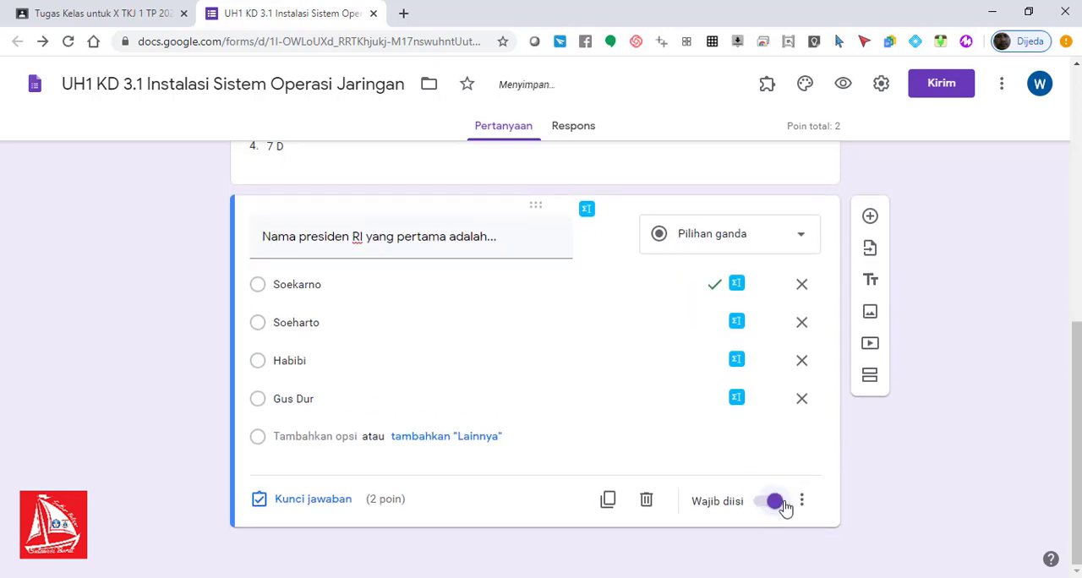
{"action": "left_click", "coordinate": [801, 501]}
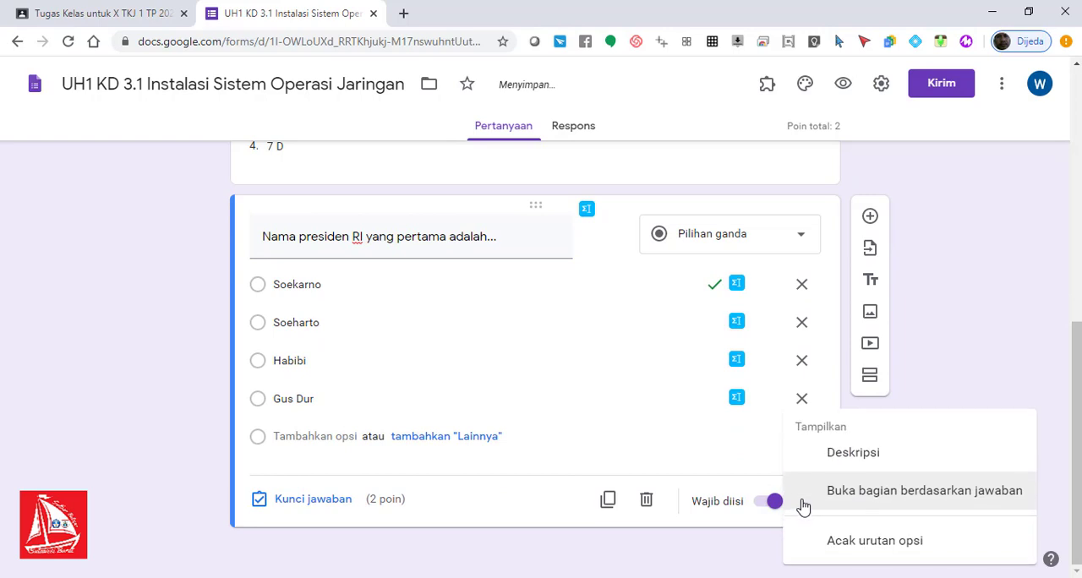
{"action": "left_click", "coordinate": [839, 541]}
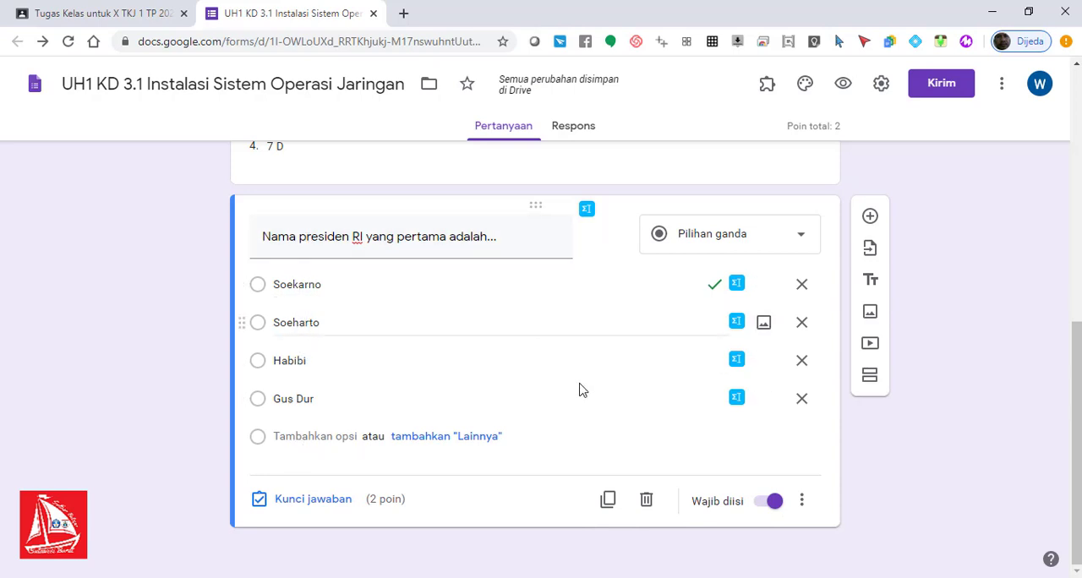
Step: Duplicate the first-president question and change the copy's title to "Nama presiden RI yang kedua adalah..."
{"action": "scroll", "coordinate": [1075, 352], "scroll_direction": "up", "scroll_amount": 1}
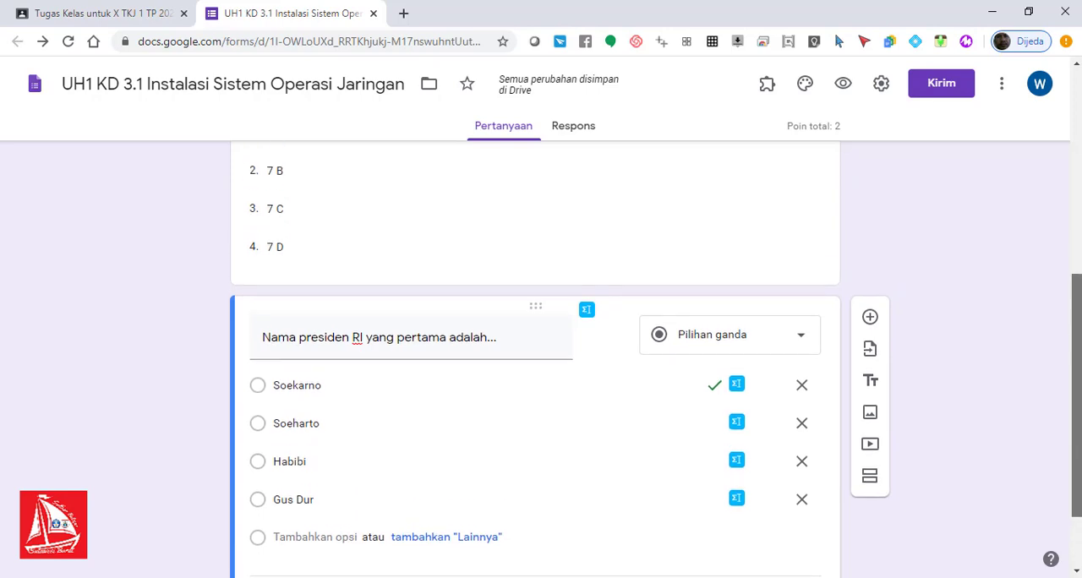
{"action": "left_click_drag", "start_coordinate": [1078, 373], "coordinate": [1078, 406]}
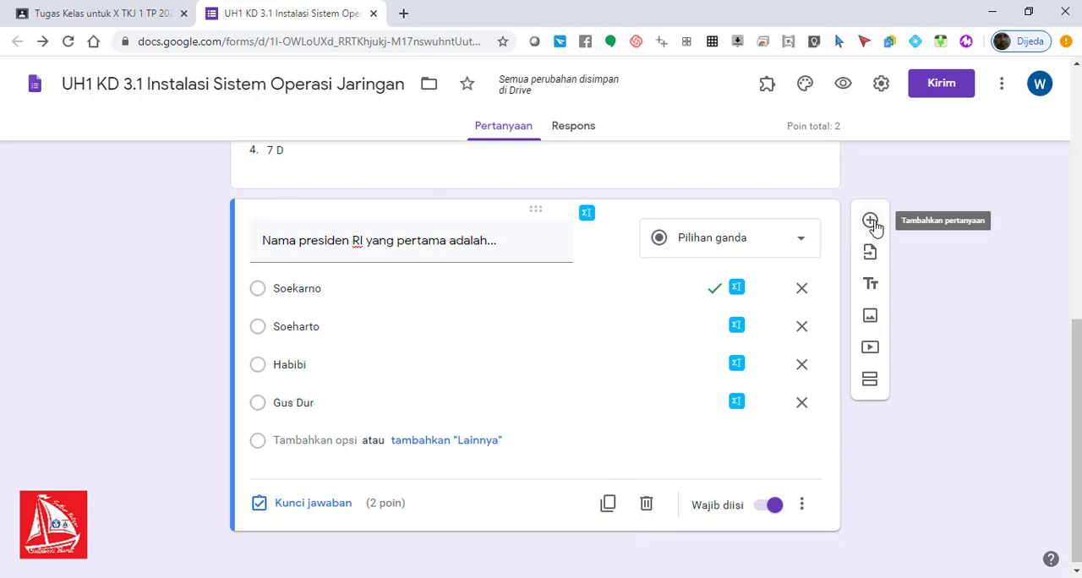
{"action": "left_click", "coordinate": [609, 509]}
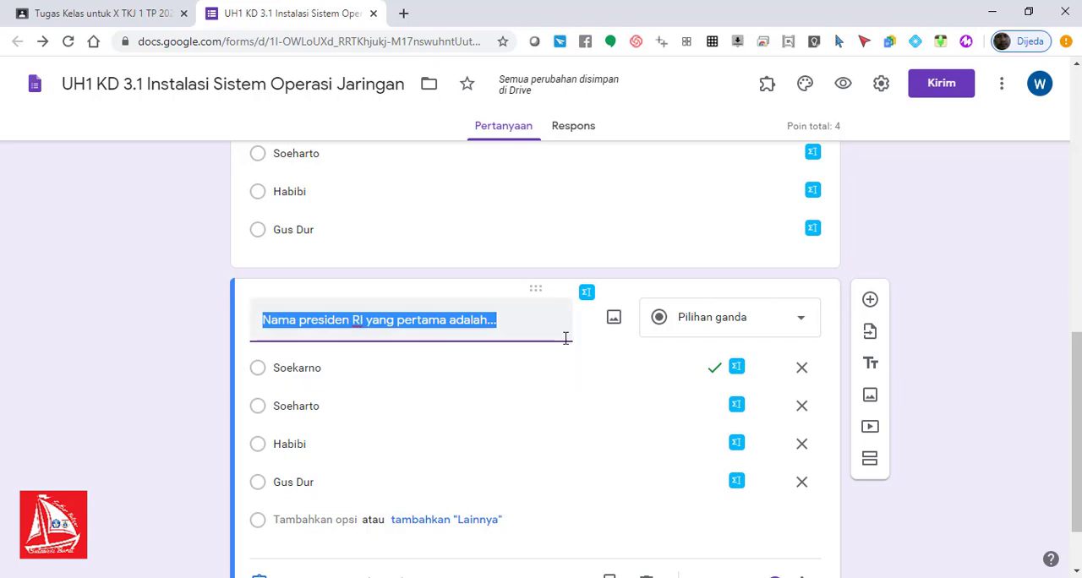
{"action": "left_click", "coordinate": [397, 328]}
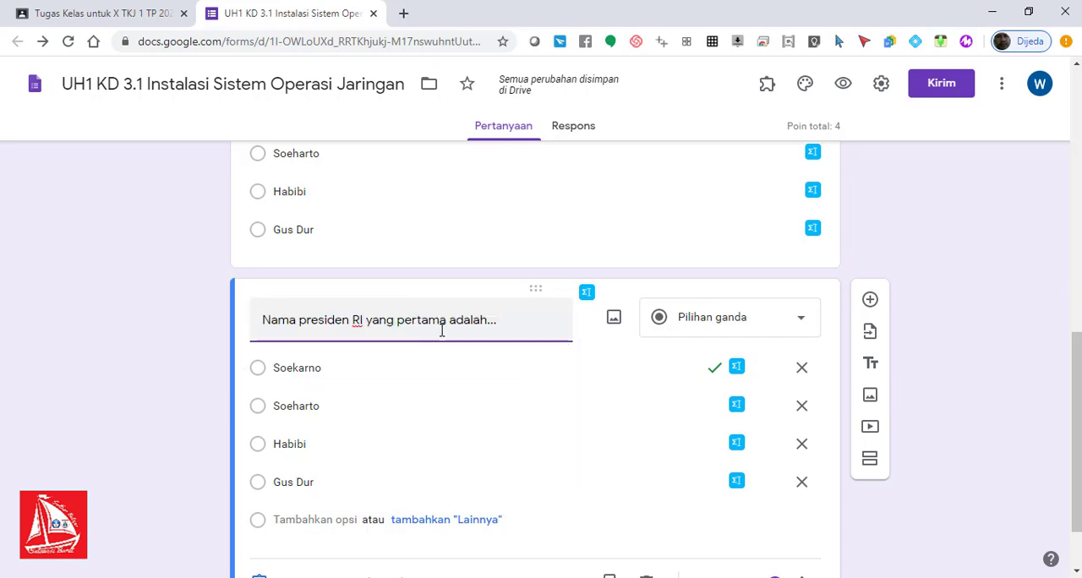
{"action": "left_click_drag", "start_coordinate": [438, 325], "coordinate": [413, 328]}
{"action": "type", "text": "kedua"}
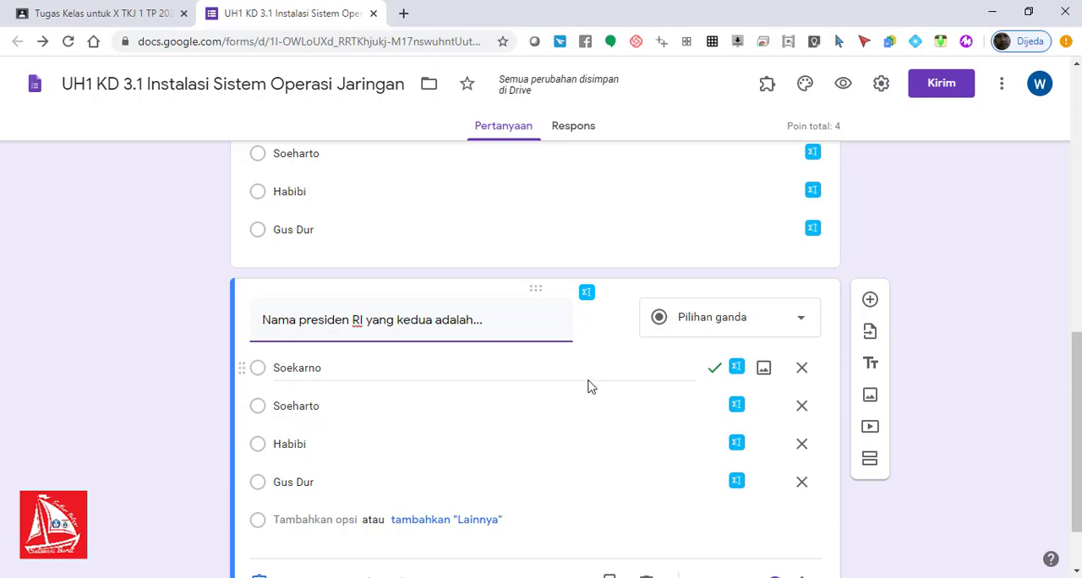
Step: Change the second-president question's answer key so that only Soeharto is marked correct
{"action": "scroll", "coordinate": [1077, 329], "scroll_direction": "down", "scroll_amount": 1}
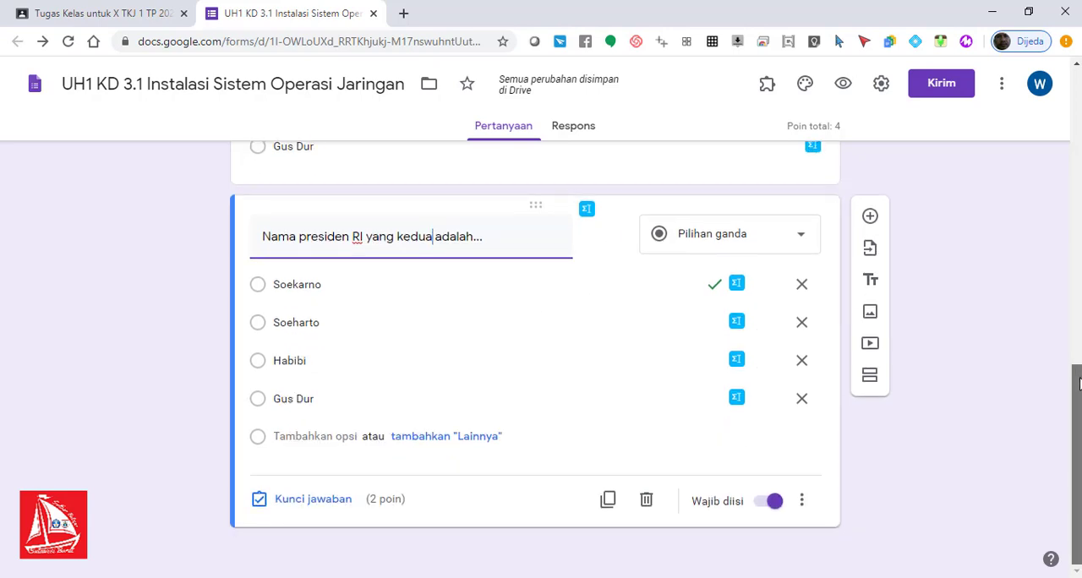
{"action": "left_click", "coordinate": [330, 503]}
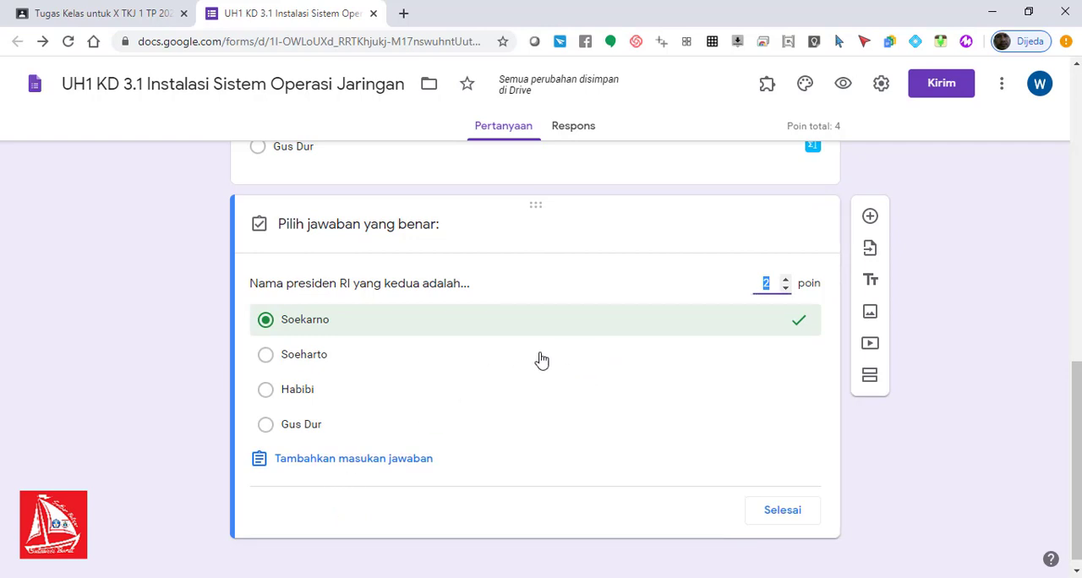
{"action": "left_click", "coordinate": [385, 367]}
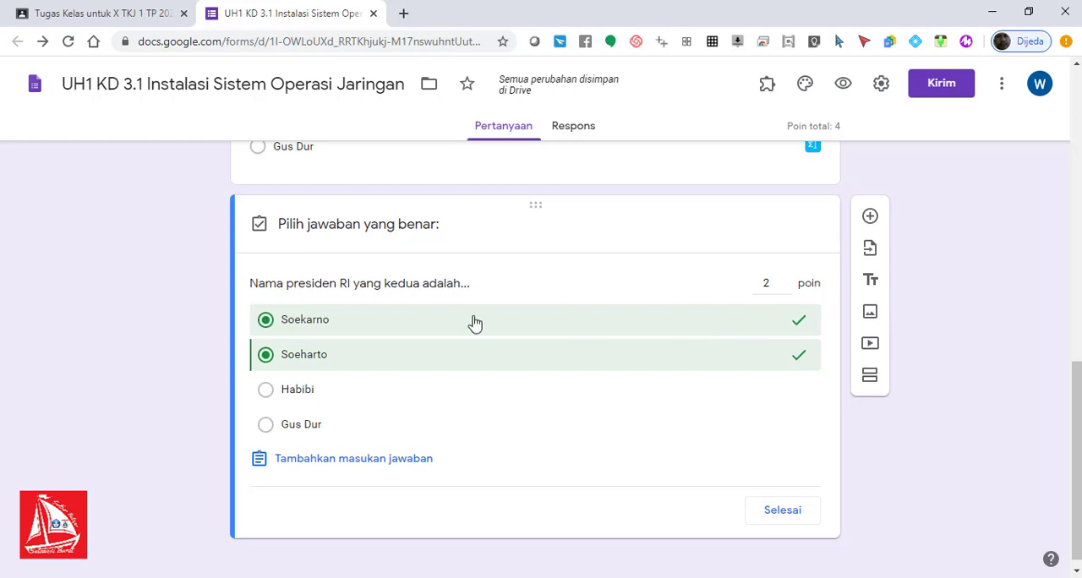
{"action": "left_click", "coordinate": [427, 320]}
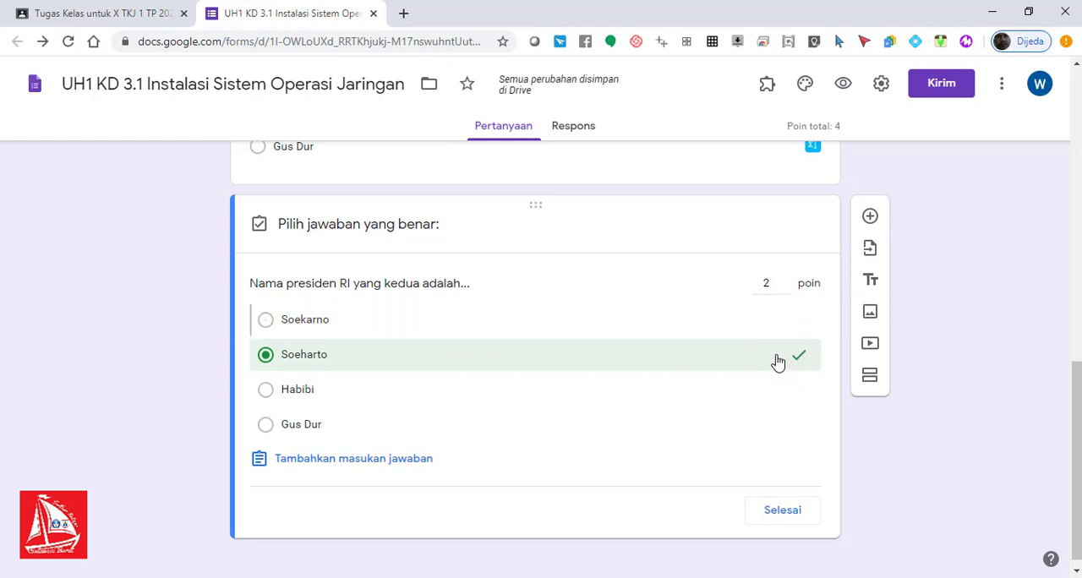
{"action": "left_click", "coordinate": [784, 516]}
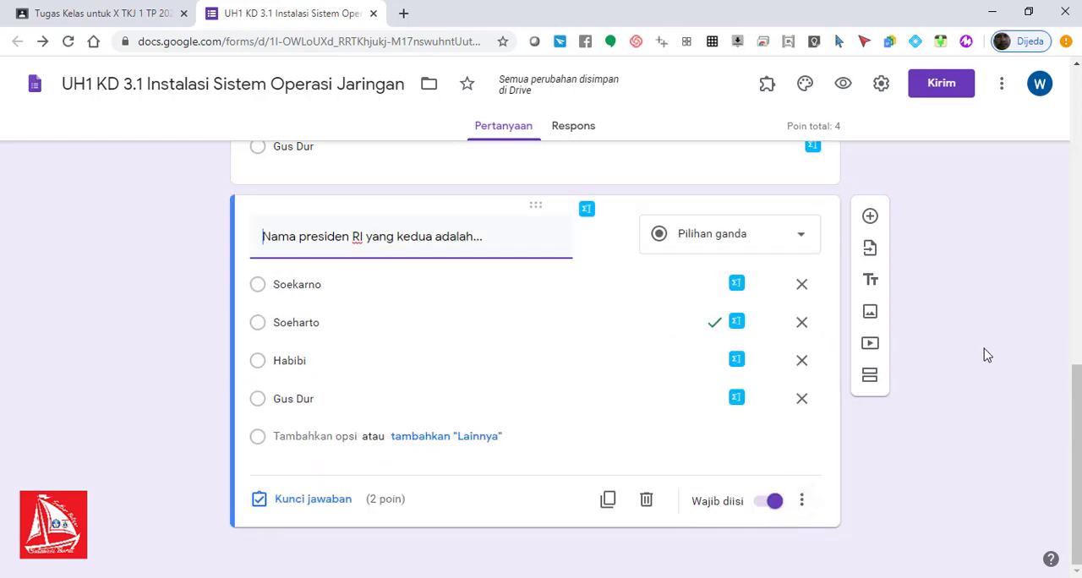
Step: Check the quiz's total points and look over the two president questions
{"action": "left_click_drag", "start_coordinate": [1077, 438], "coordinate": [1078, 397]}
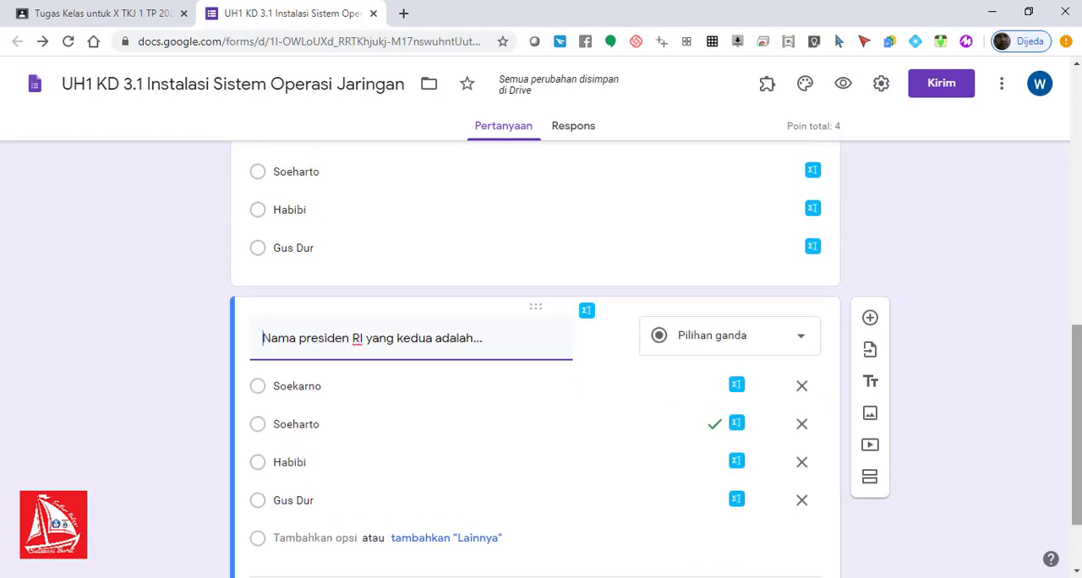
{"action": "triple_click", "coordinate": [836, 127]}
{"action": "left_click", "coordinate": [848, 133]}
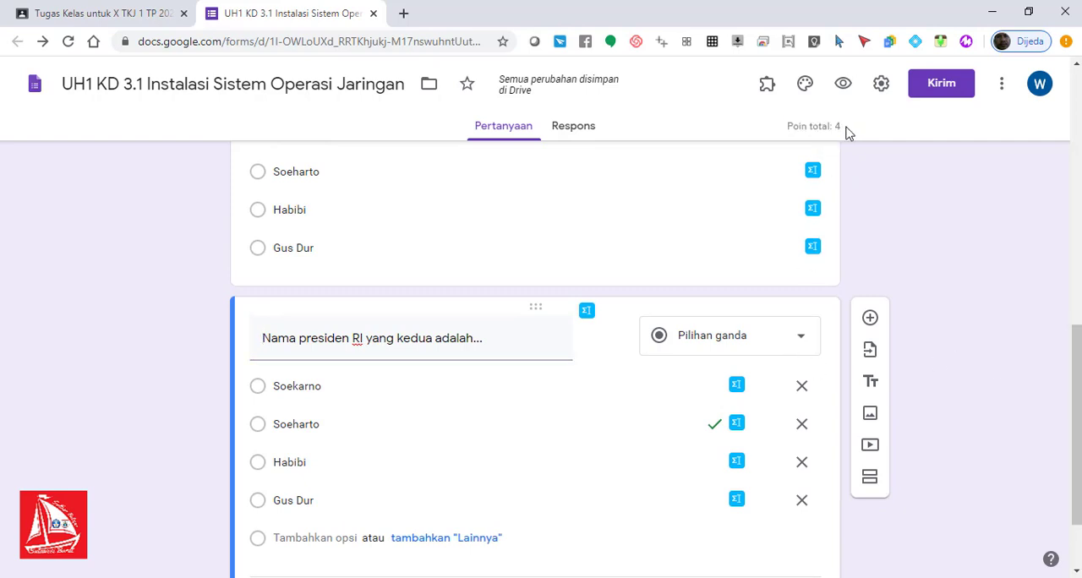
{"action": "left_click_drag", "start_coordinate": [1076, 371], "coordinate": [1076, 415]}
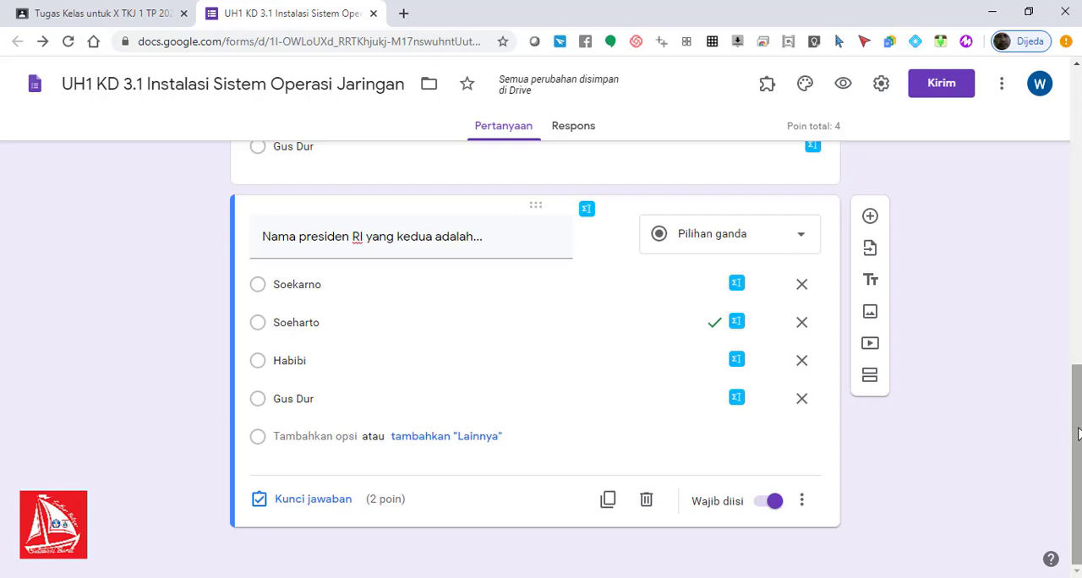
{"action": "left_click_drag", "start_coordinate": [1076, 434], "coordinate": [1077, 338]}
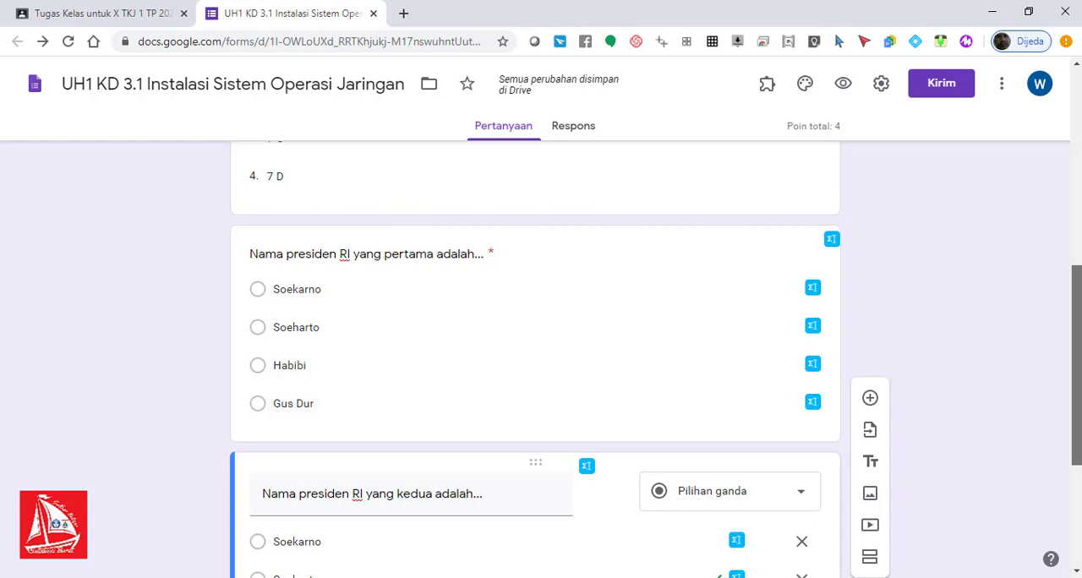
{"action": "left_click_drag", "start_coordinate": [1080, 338], "coordinate": [1078, 448]}
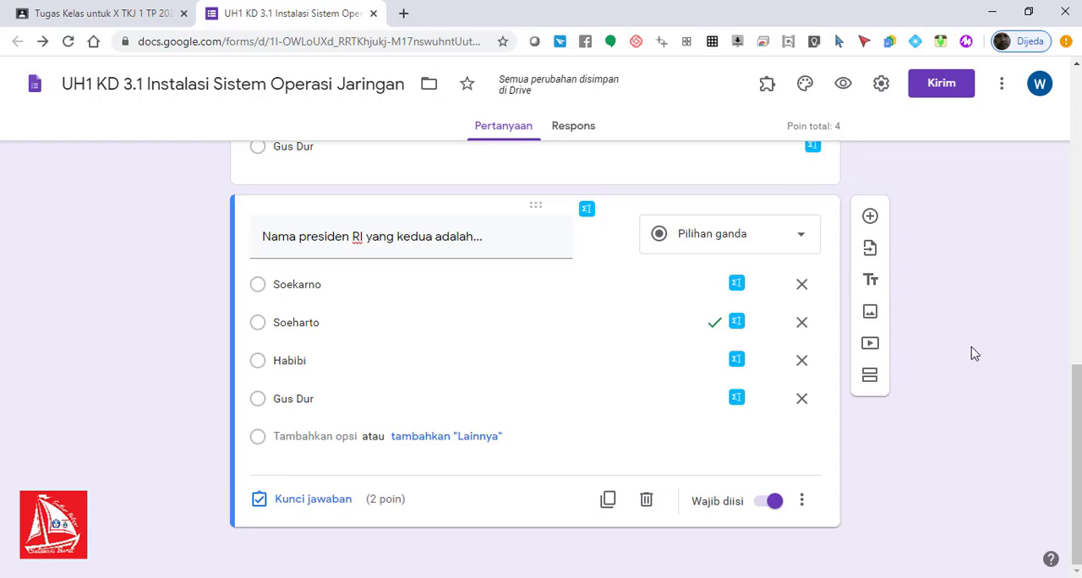
Step: Add a new question below the second-president question
{"action": "mouse_move", "coordinate": [1077, 426]}
{"action": "left_mouse_down"}
{"action": "mouse_move", "coordinate": [1078, 233]}
{"action": "mouse_move", "coordinate": [1077, 425]}
{"action": "left_mouse_up"}
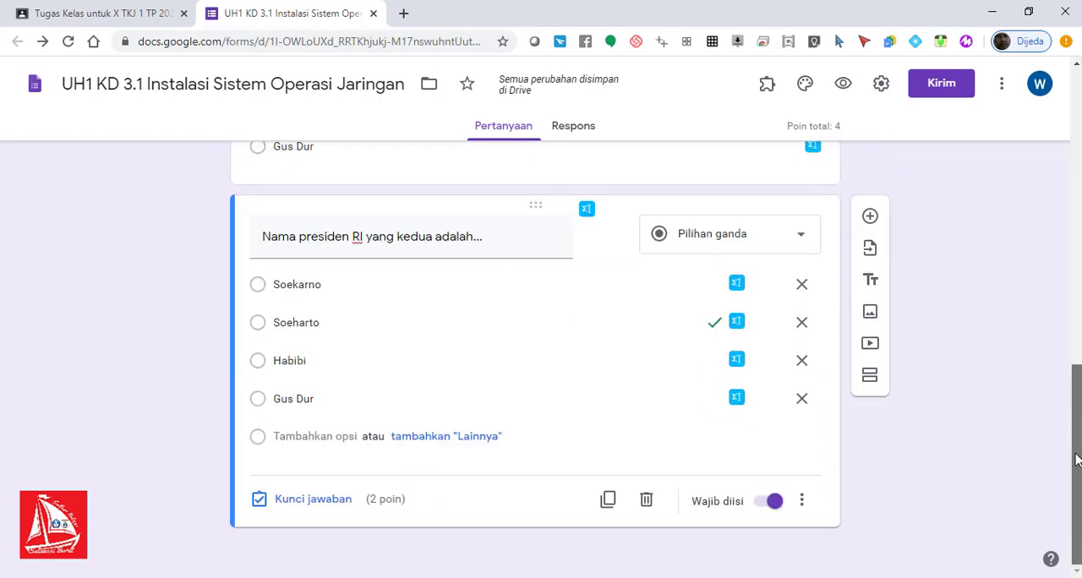
{"action": "left_click", "coordinate": [869, 217]}
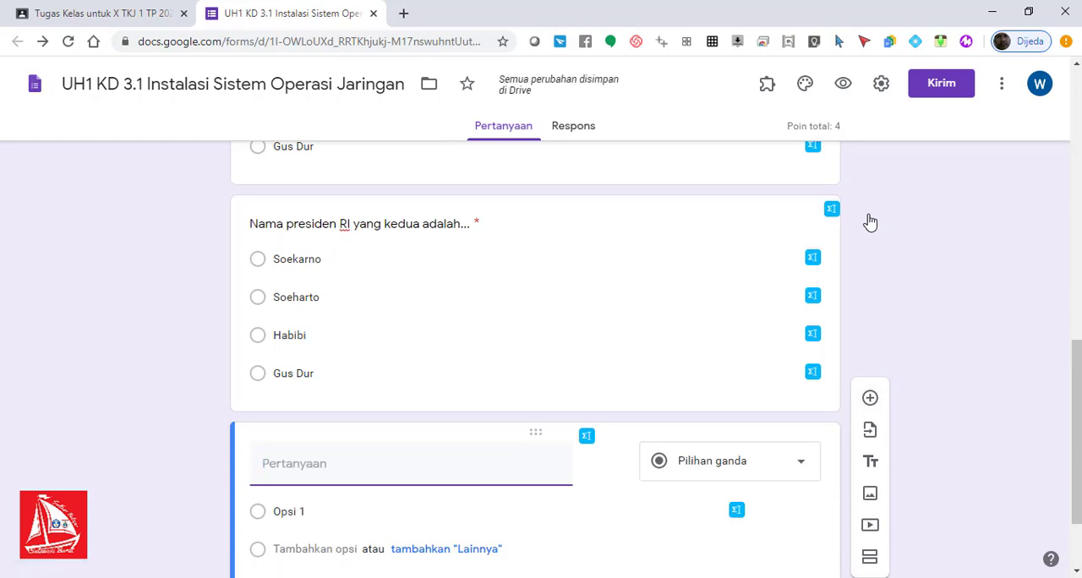
{"action": "type", "text": "Nama pre"}
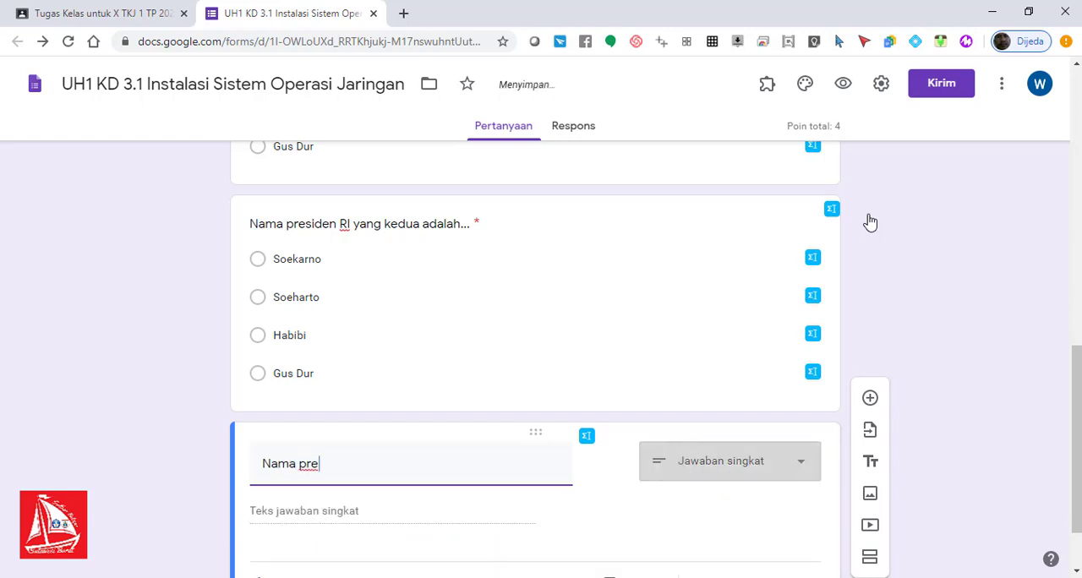
{"action": "key", "text": "BackSpace"}
{"action": "key", "text": "BackSpace"}
{"action": "key", "text": "BackSpace"}
{"action": "key", "text": "BackSpace"}
{"action": "key", "text": "BackSpace"}
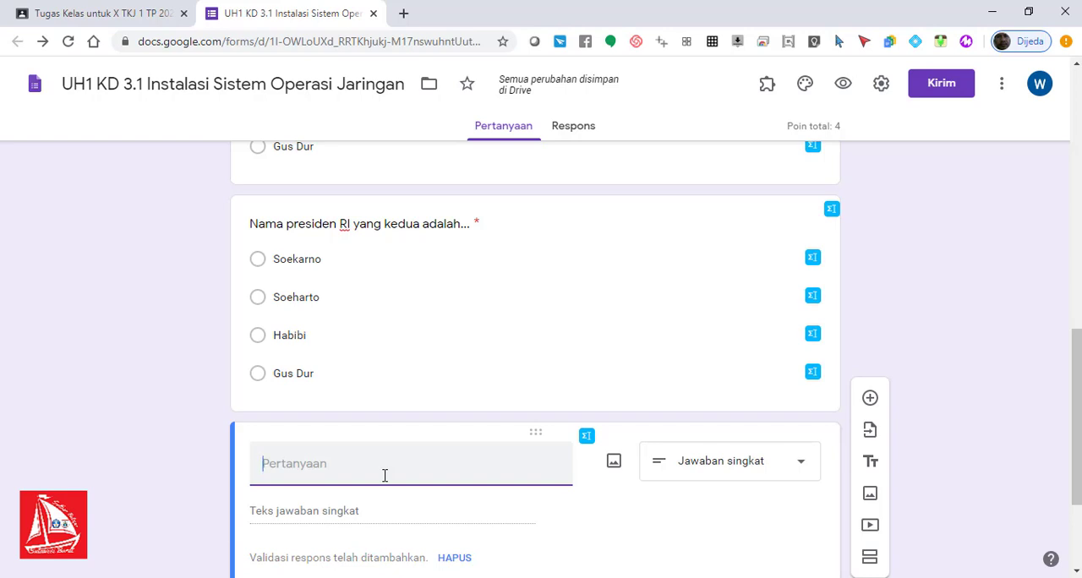
Step: Title the new question "3 + 5 = ..." and set its type to short answer (Jawaban singkat)
{"action": "type", "text": "3 5"}
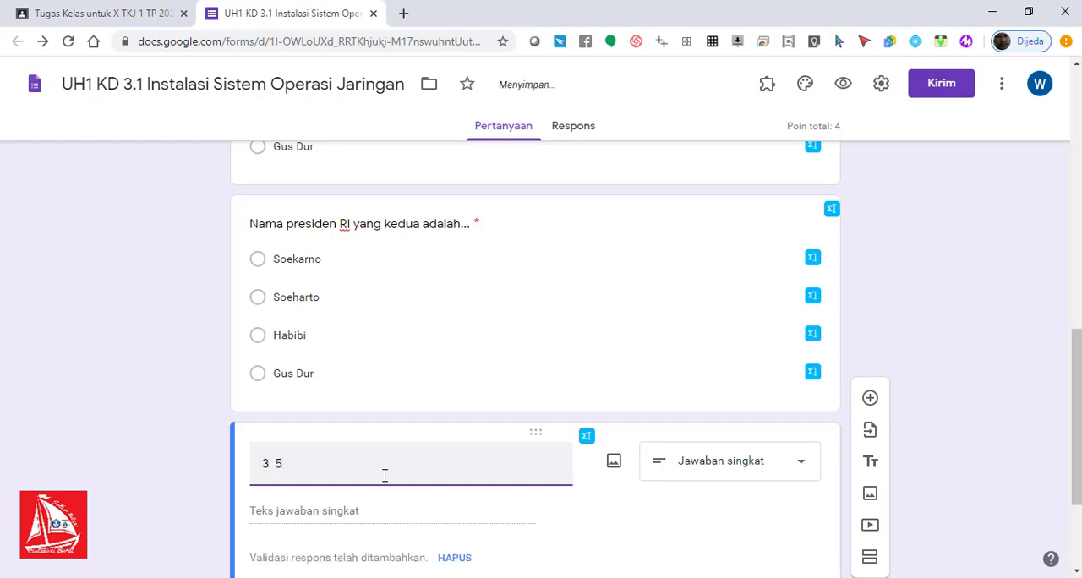
{"action": "type", "text": "+"}
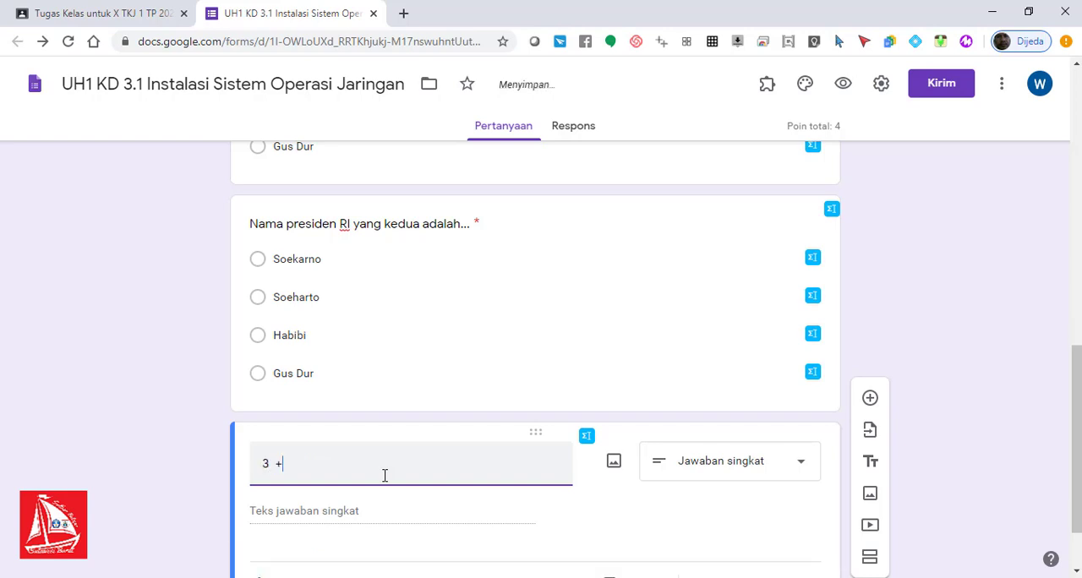
{"action": "type", "text": " 5"}
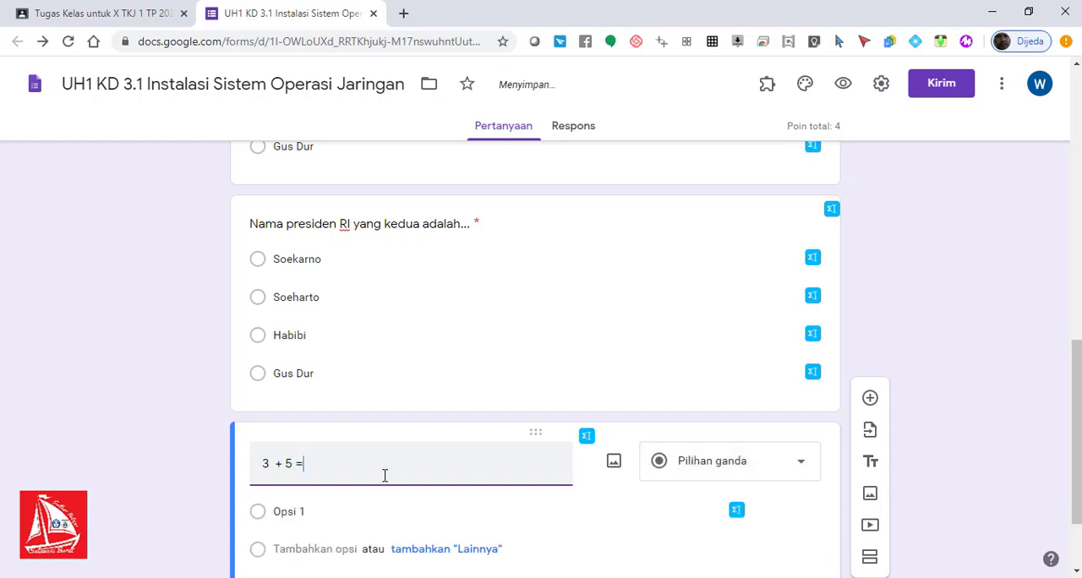
{"action": "type", "text": " = ..."}
{"action": "left_click_drag", "start_coordinate": [1075, 383], "coordinate": [1076, 425]}
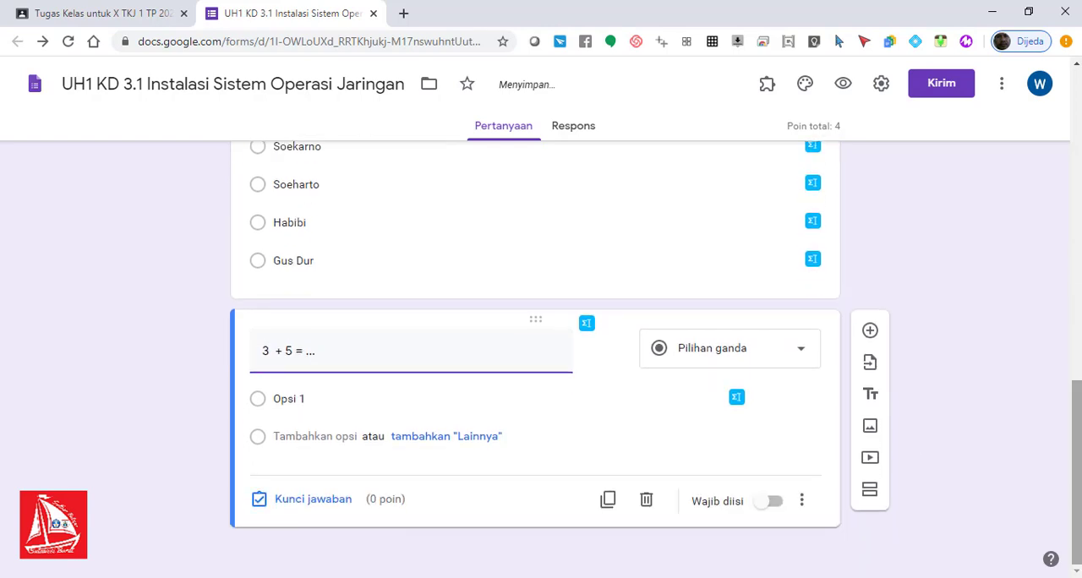
{"action": "left_click", "coordinate": [800, 353]}
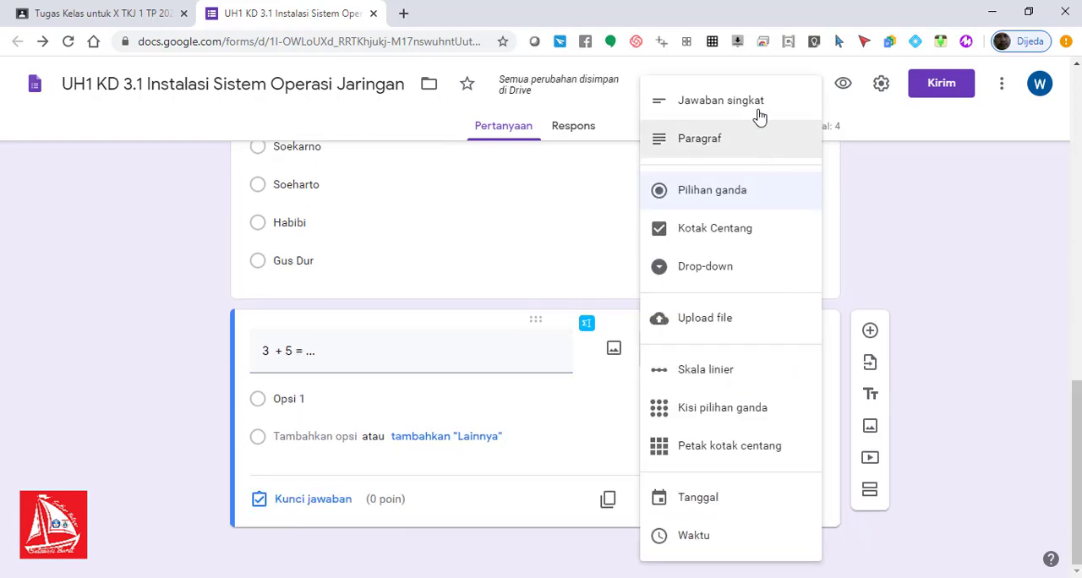
{"action": "left_click", "coordinate": [758, 103]}
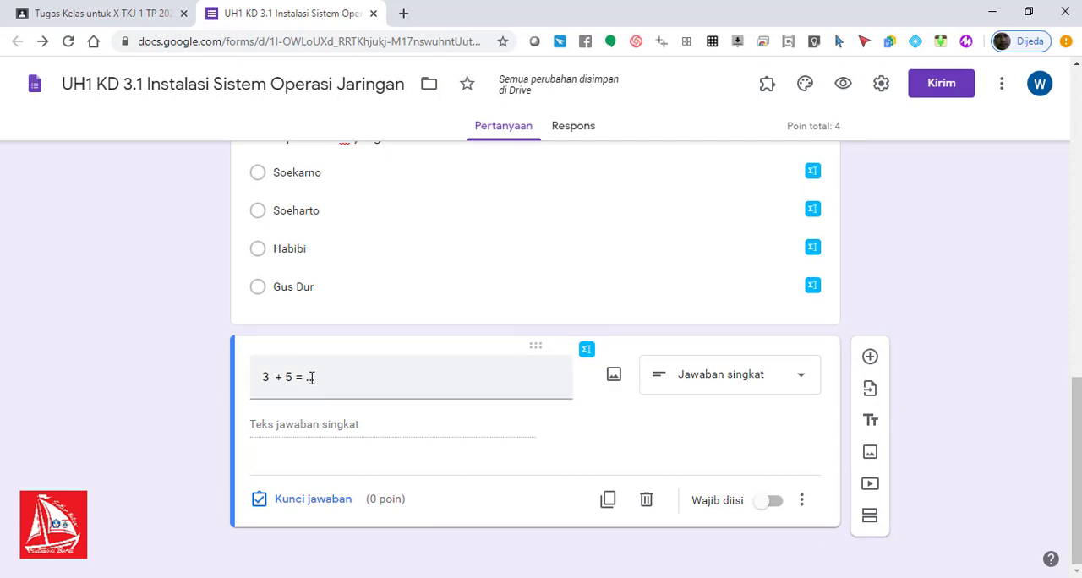
Step: Set the correct answer of the "3 + 5" question to 8, worth 2 points, and make the question required
{"action": "left_click", "coordinate": [312, 502]}
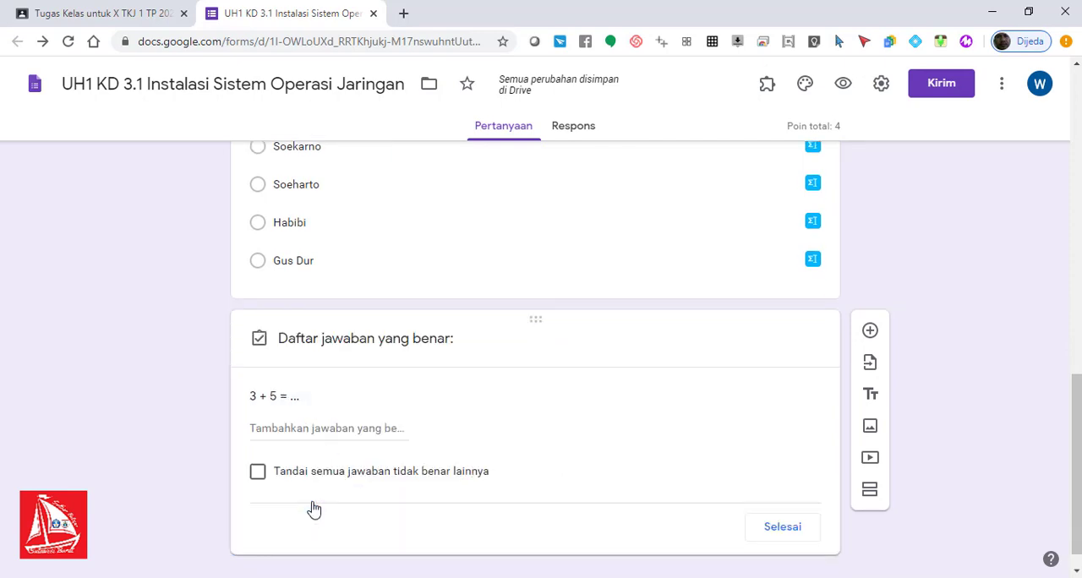
{"action": "left_click", "coordinate": [317, 436]}
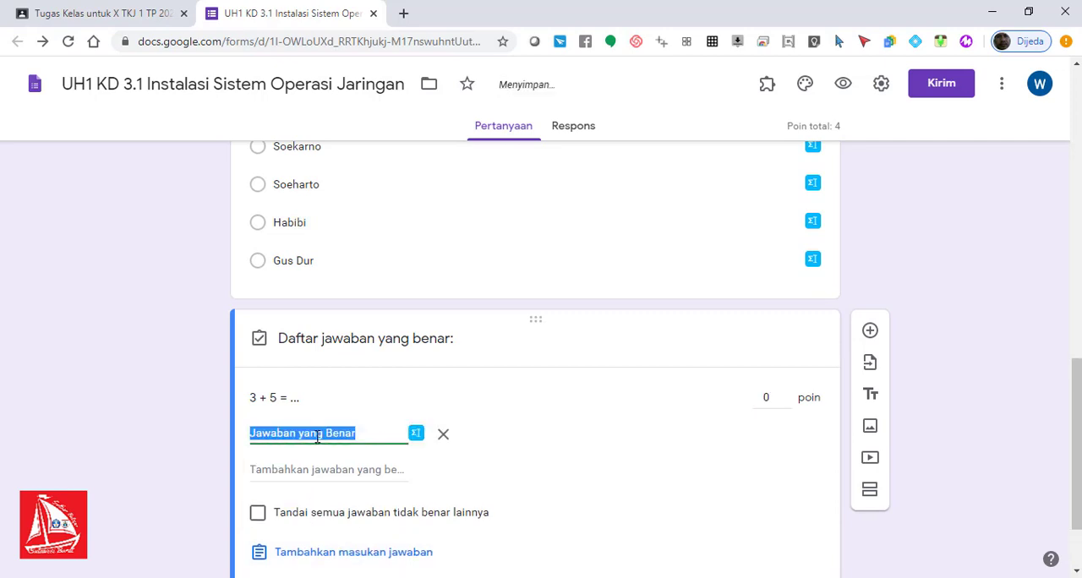
{"action": "type", "text": "8"}
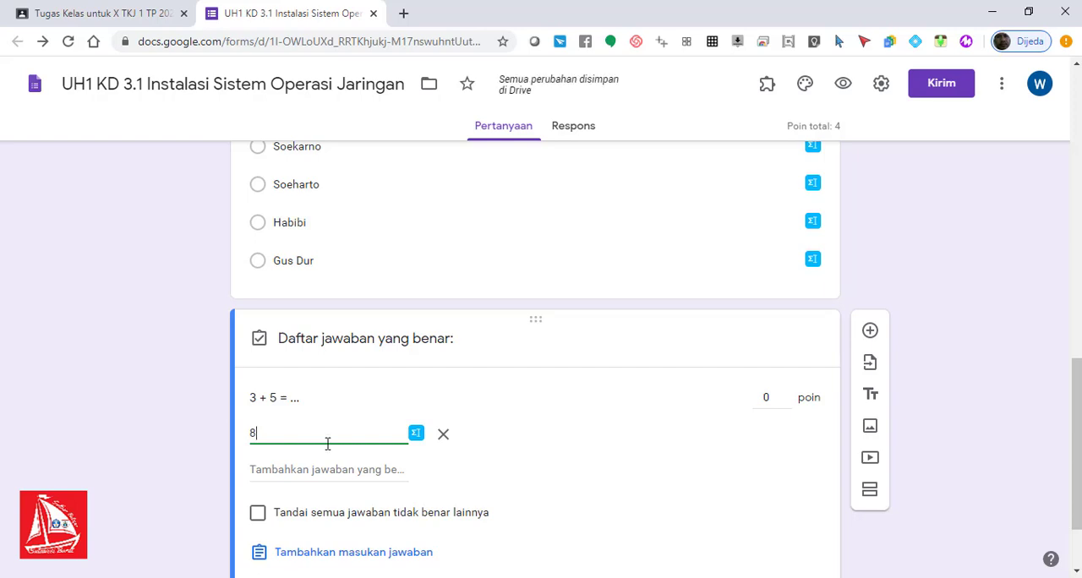
{"action": "left_click", "coordinate": [767, 397]}
{"action": "type", "text": "2"}
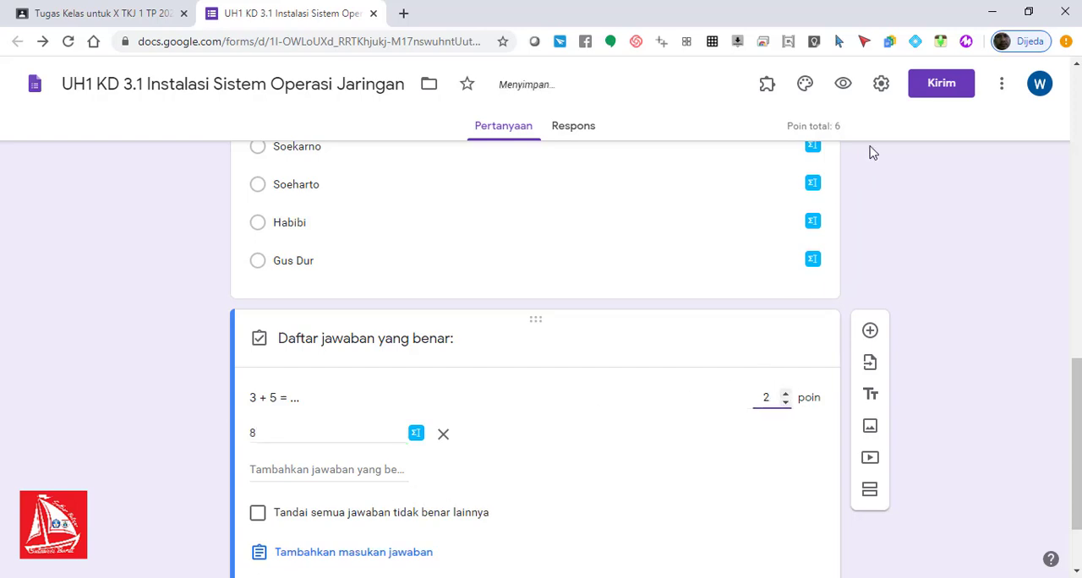
{"action": "scroll", "coordinate": [1079, 480], "scroll_direction": "down", "scroll_amount": 2}
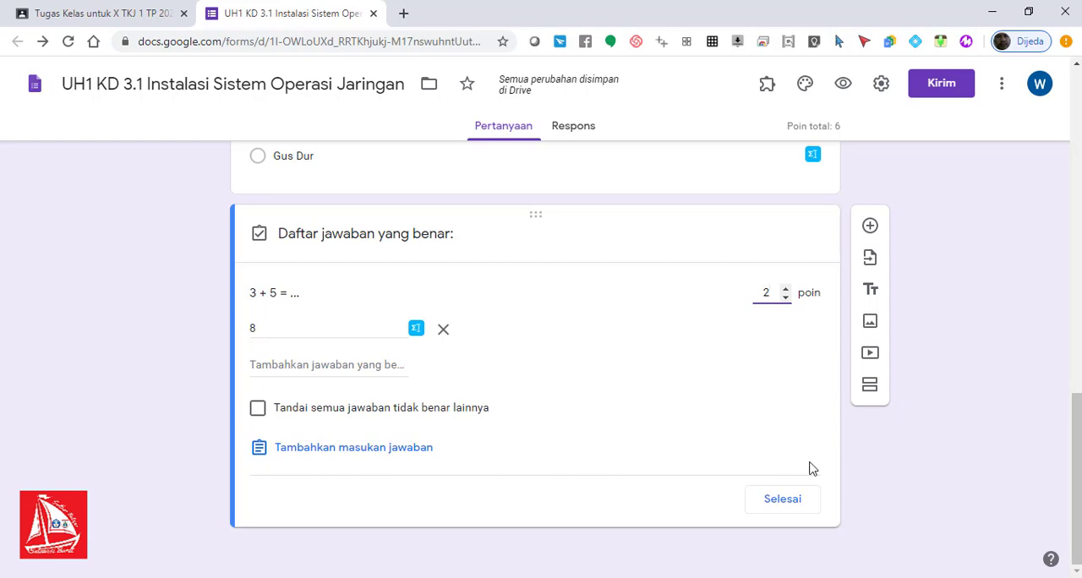
{"action": "left_click", "coordinate": [782, 501]}
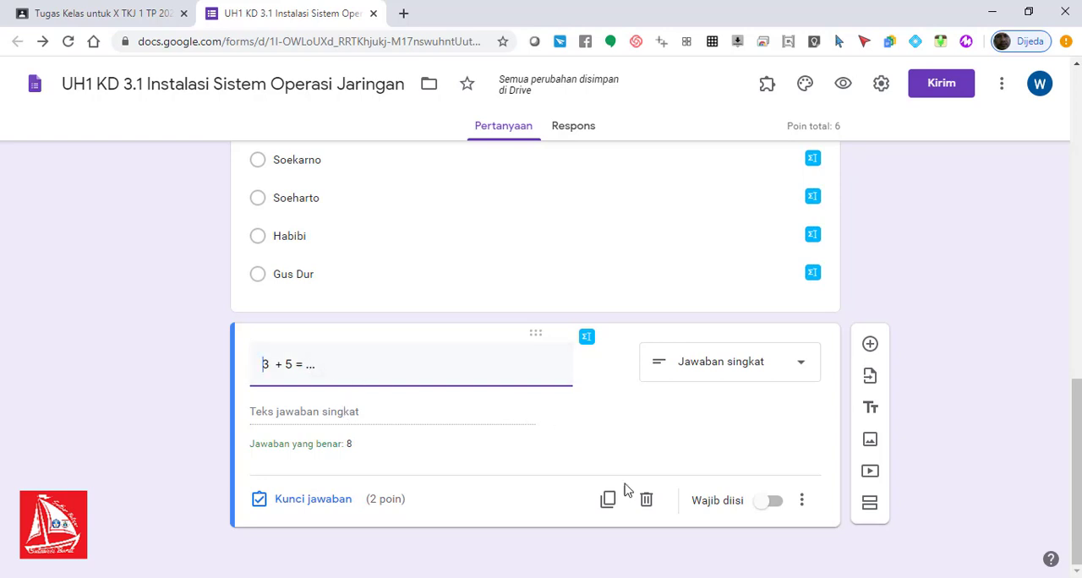
{"action": "left_click", "coordinate": [773, 503]}
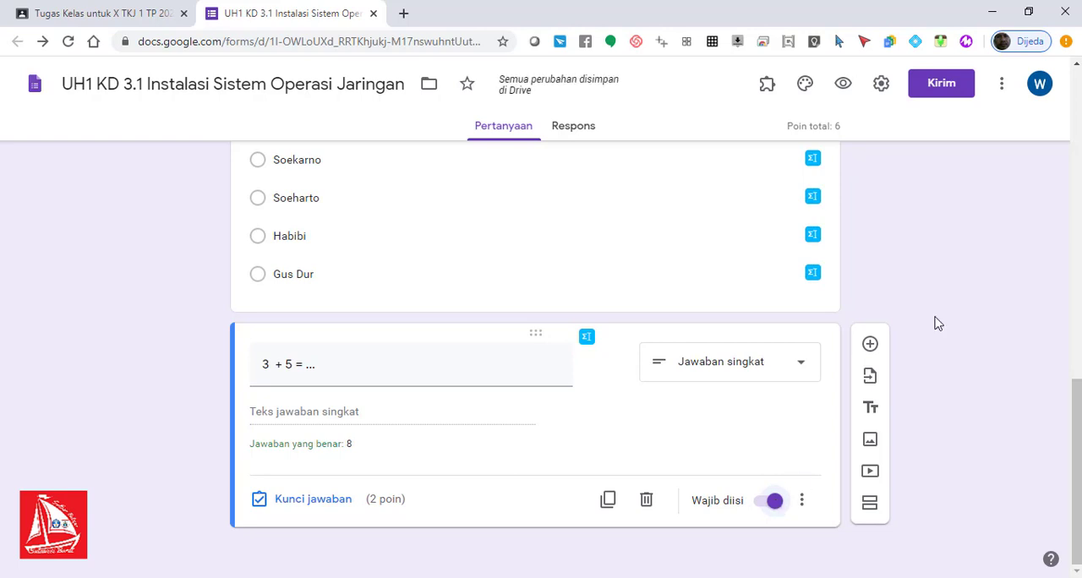
Step: Add another question titled "Budi pergi ... pasar bersama adiknya." below the "3 + 5" question
{"action": "left_click", "coordinate": [869, 345]}
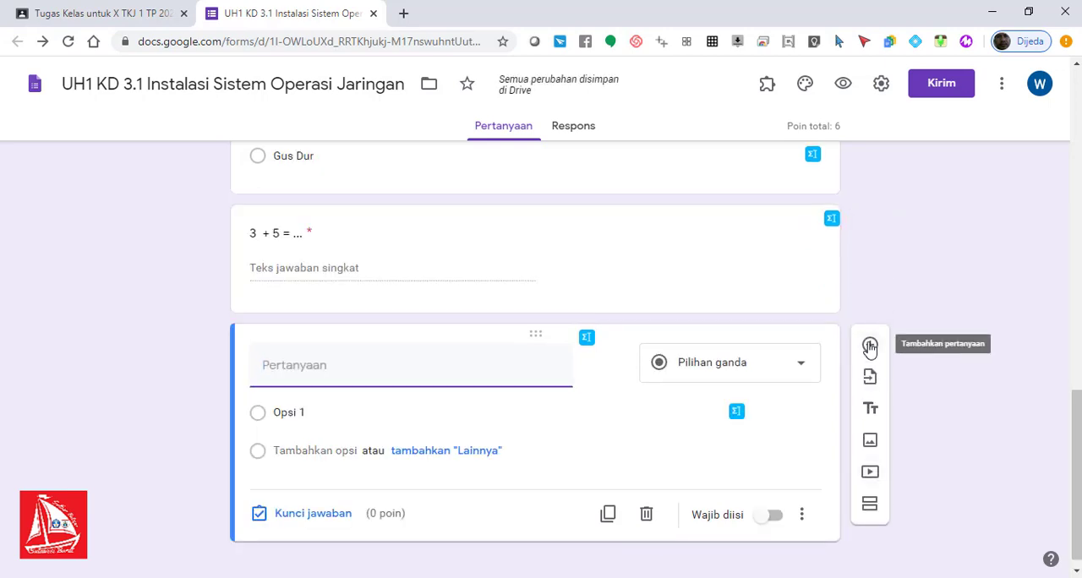
{"action": "type", "text": "Budi pergi ..."}
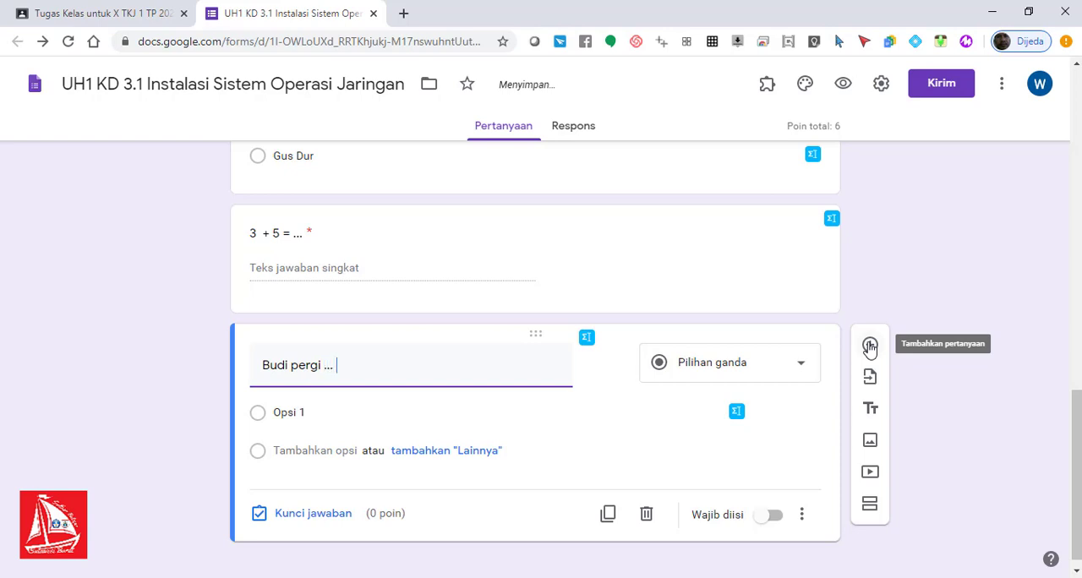
{"action": "type", "text": " pasar bersama"}
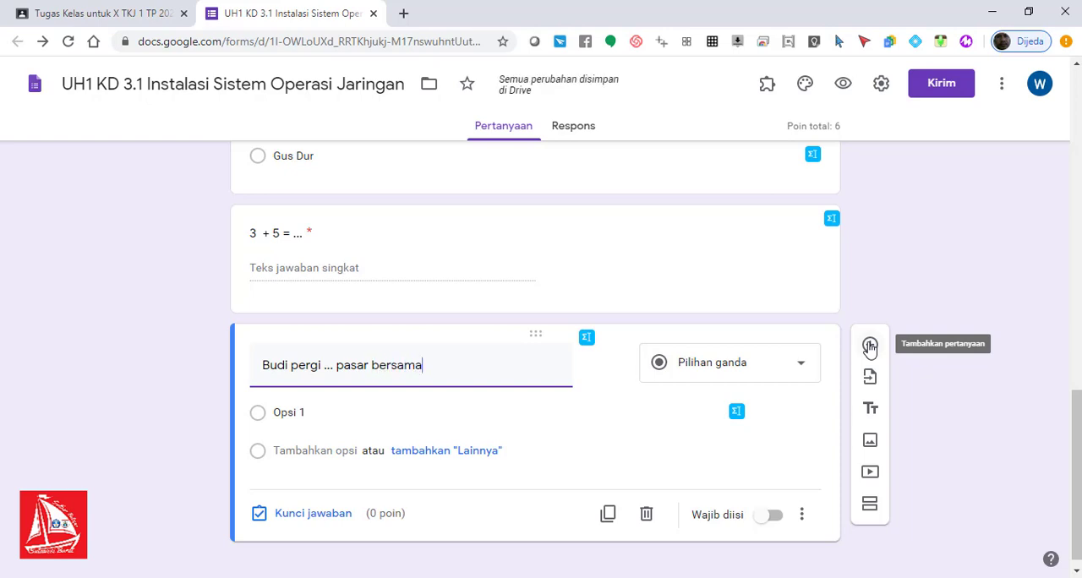
{"action": "type", "text": " adiknya."}
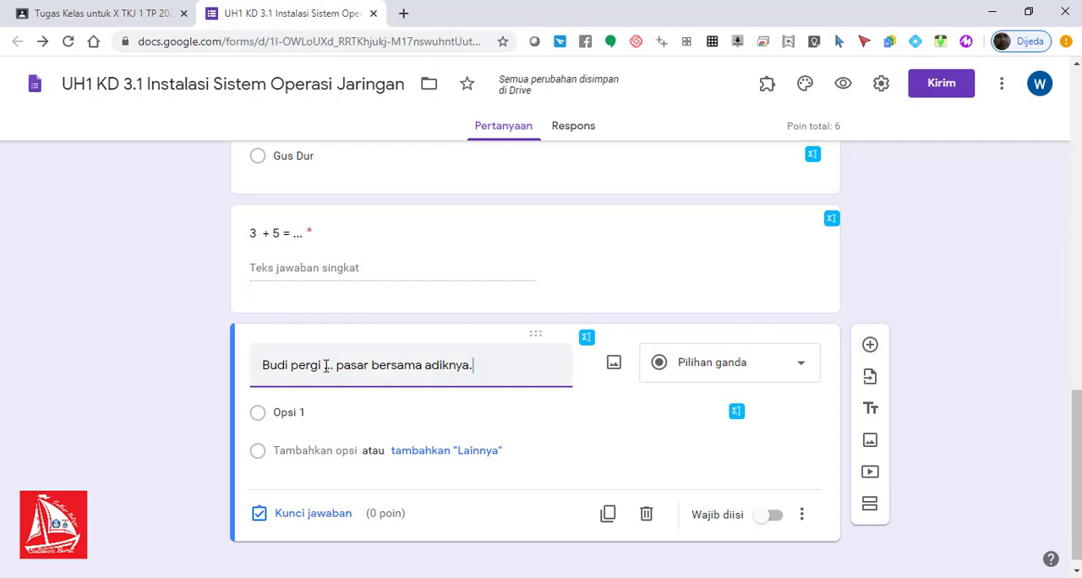
{"action": "left_click_drag", "start_coordinate": [325, 365], "coordinate": [335, 365]}
{"action": "left_click", "coordinate": [333, 372]}
Step: Set the type of the "pasar bersama adiknya" question to short answer (Jawaban singkat)
{"action": "left_click_drag", "start_coordinate": [1074, 416], "coordinate": [1074, 426]}
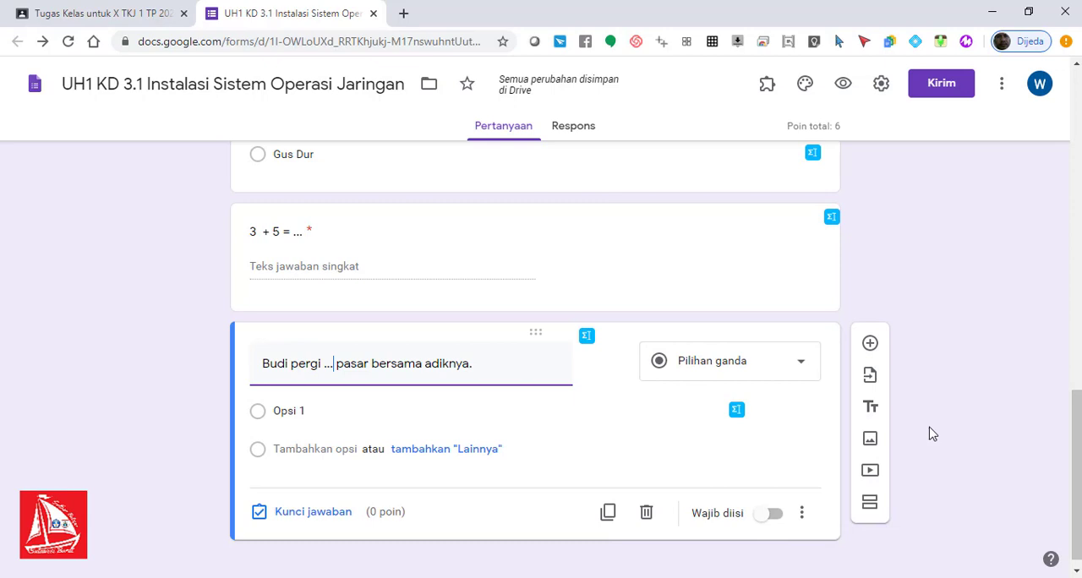
{"action": "left_click", "coordinate": [792, 365]}
{"action": "left_click", "coordinate": [733, 117]}
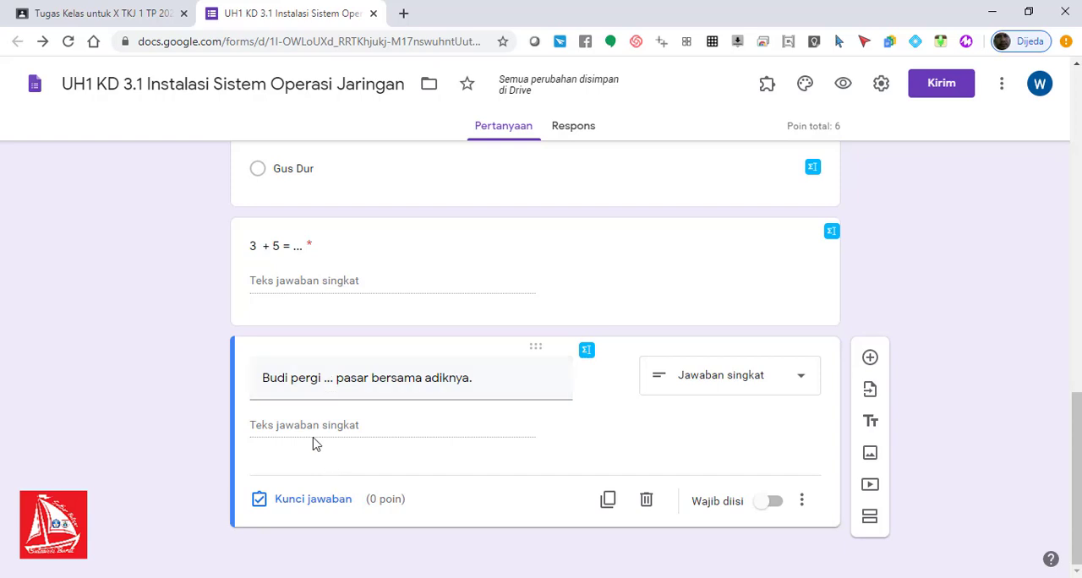
Step: Set the correct answer of the "pasar bersama adiknya" question to "ke", worth 2 points, and make the question required
{"action": "left_click", "coordinate": [290, 507]}
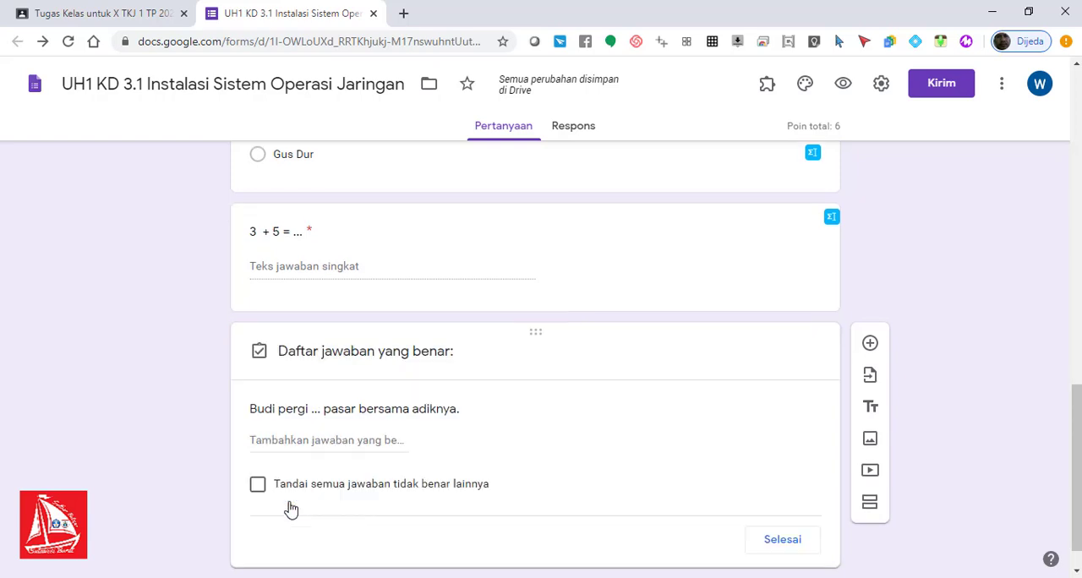
{"action": "left_click", "coordinate": [298, 443]}
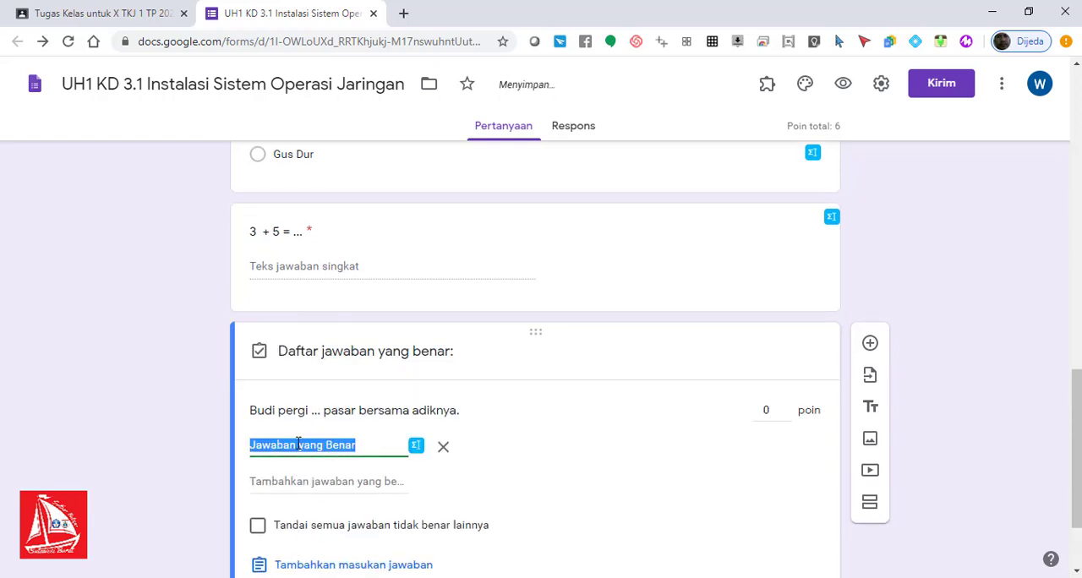
{"action": "type", "text": "ke"}
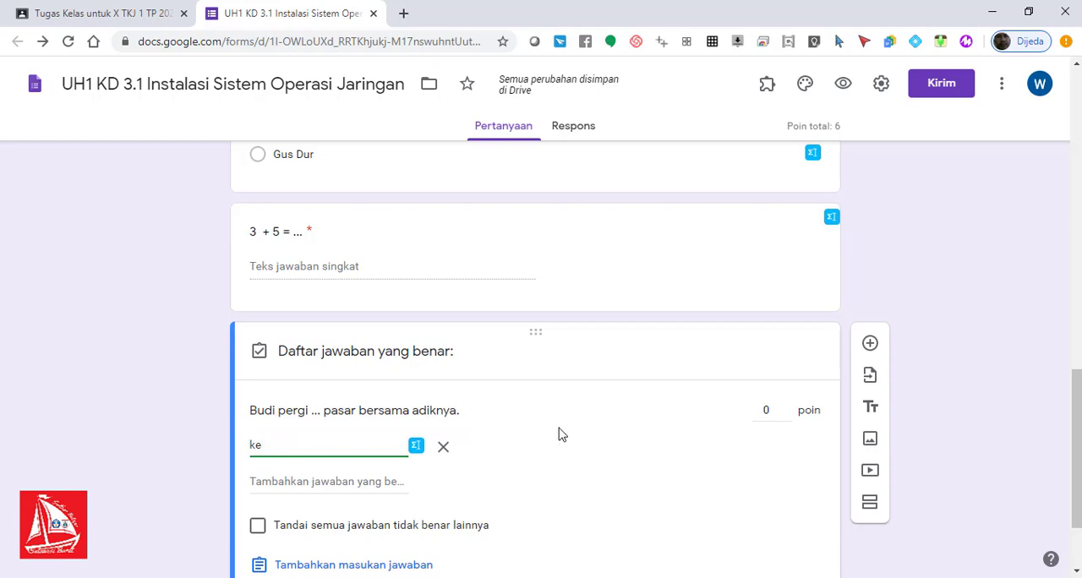
{"action": "left_click", "coordinate": [767, 409]}
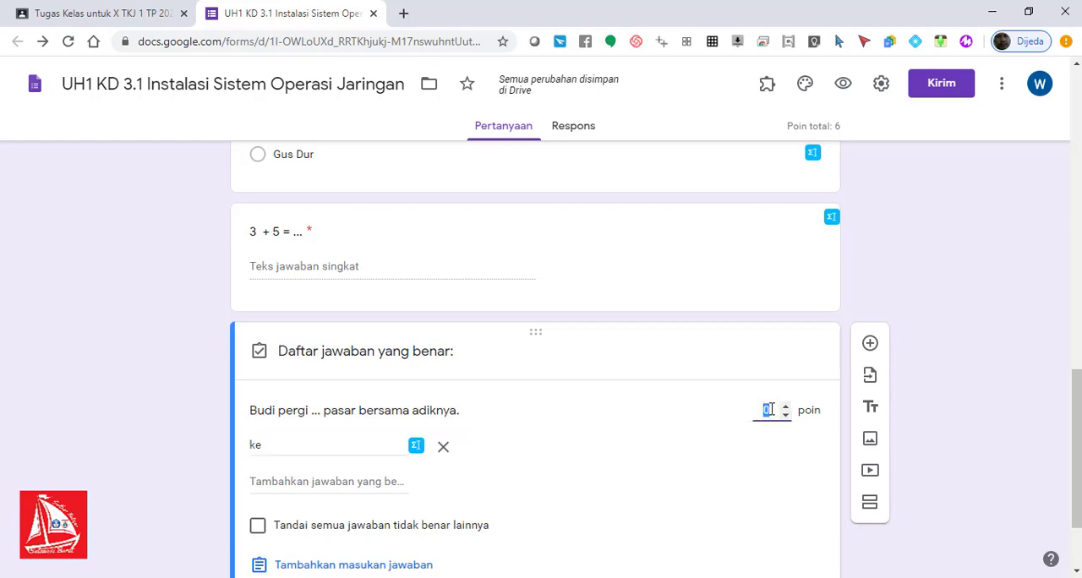
{"action": "type", "text": "2"}
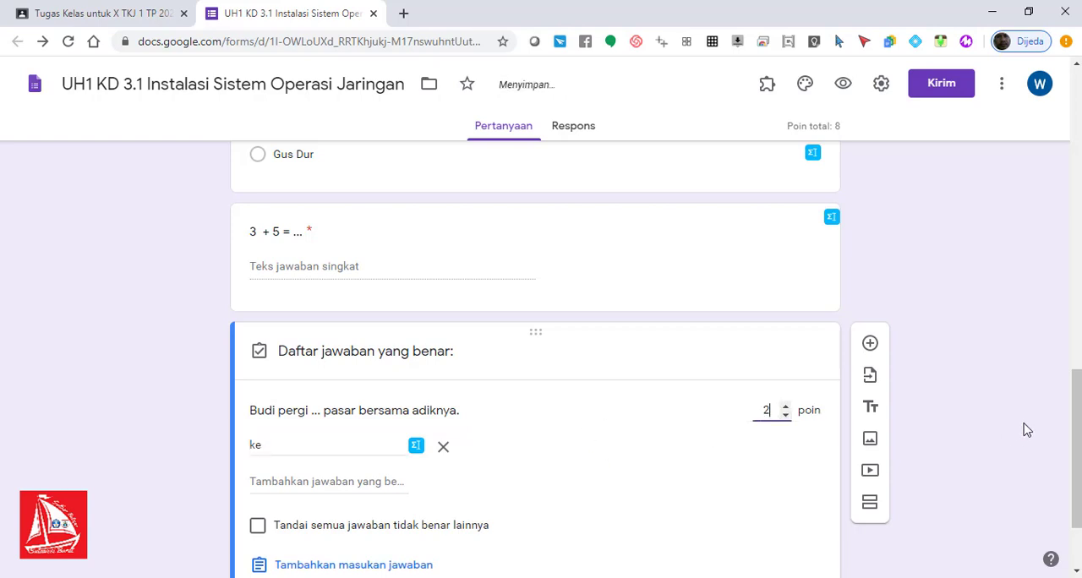
{"action": "scroll", "coordinate": [655, 360], "scroll_direction": "down", "scroll_amount": 2}
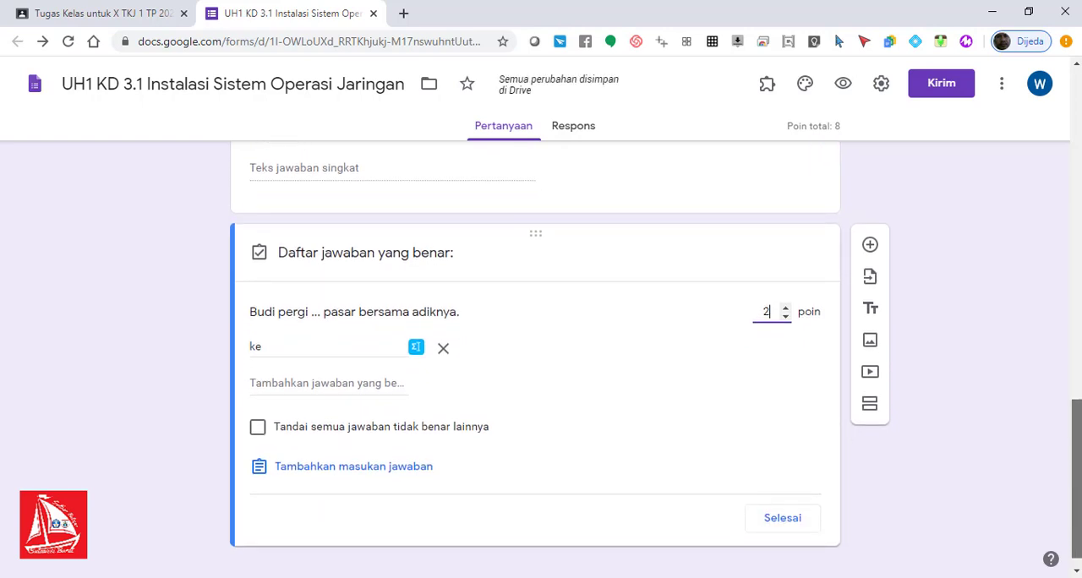
{"action": "left_click", "coordinate": [780, 516]}
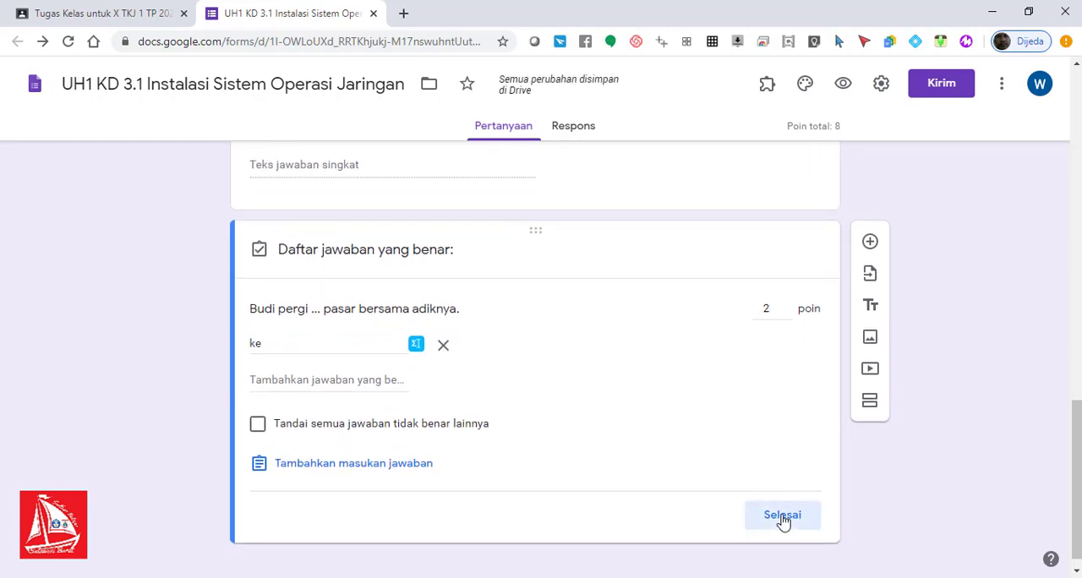
{"action": "left_click", "coordinate": [774, 502]}
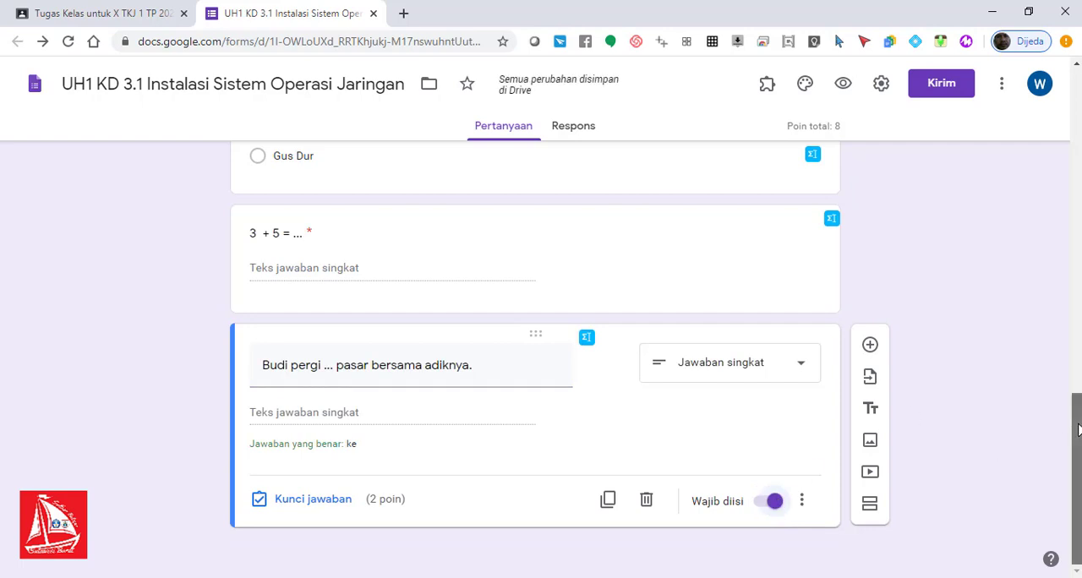
{"action": "scroll", "coordinate": [1078, 413], "scroll_direction": "up", "scroll_amount": 1}
{"action": "scroll", "coordinate": [1077, 413], "scroll_direction": "up", "scroll_amount": 3}
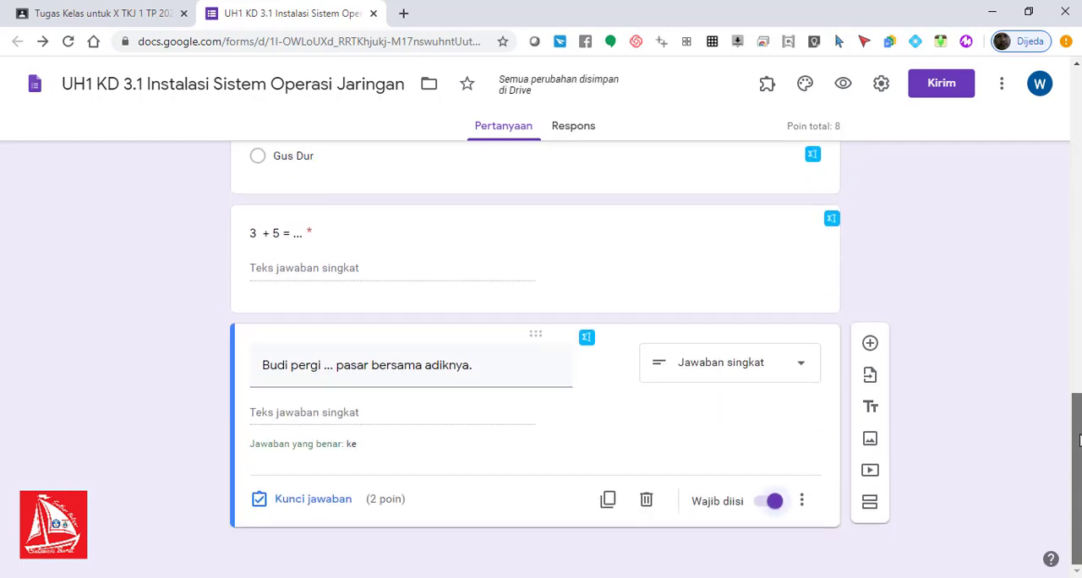
{"action": "scroll", "coordinate": [1078, 416], "scroll_direction": "up", "scroll_amount": 3}
{"action": "scroll", "coordinate": [1078, 423], "scroll_direction": "down", "scroll_amount": 7}
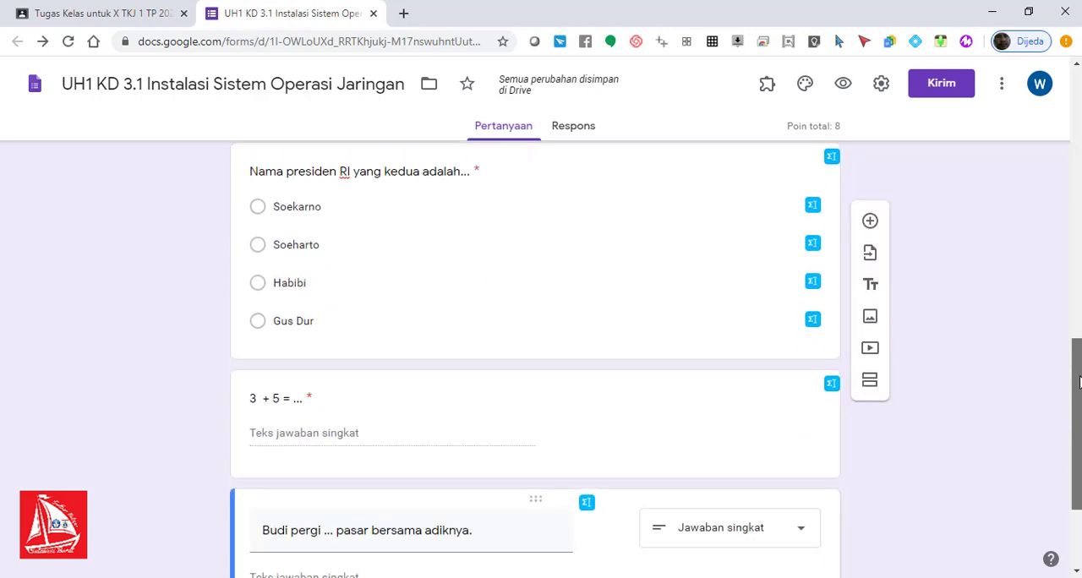
{"action": "scroll", "coordinate": [1077, 431], "scroll_direction": "down", "scroll_amount": 1}
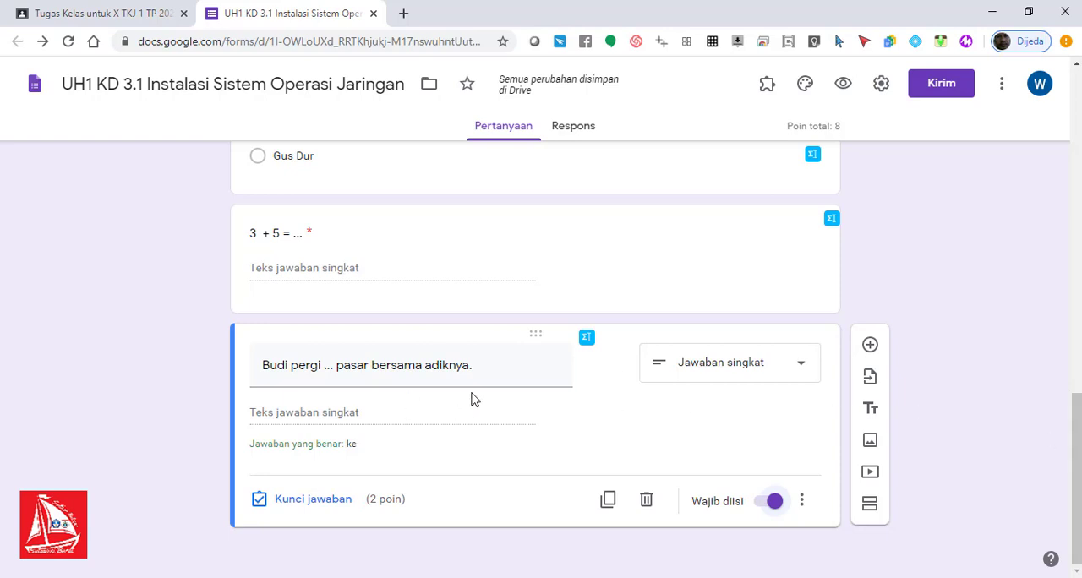
{"action": "left_click_drag", "start_coordinate": [1074, 442], "coordinate": [1075, 473]}
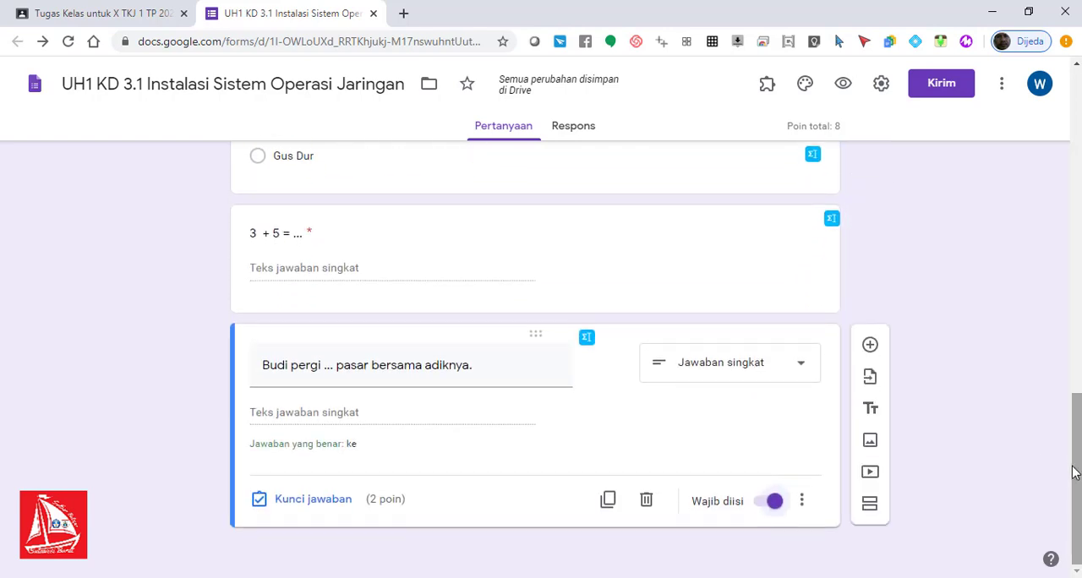
Step: Add a question titled "Kepanjangan dari DPR adalah..." below the last one and set its type to short answer (Jawaban singkat)
{"action": "left_click", "coordinate": [873, 346]}
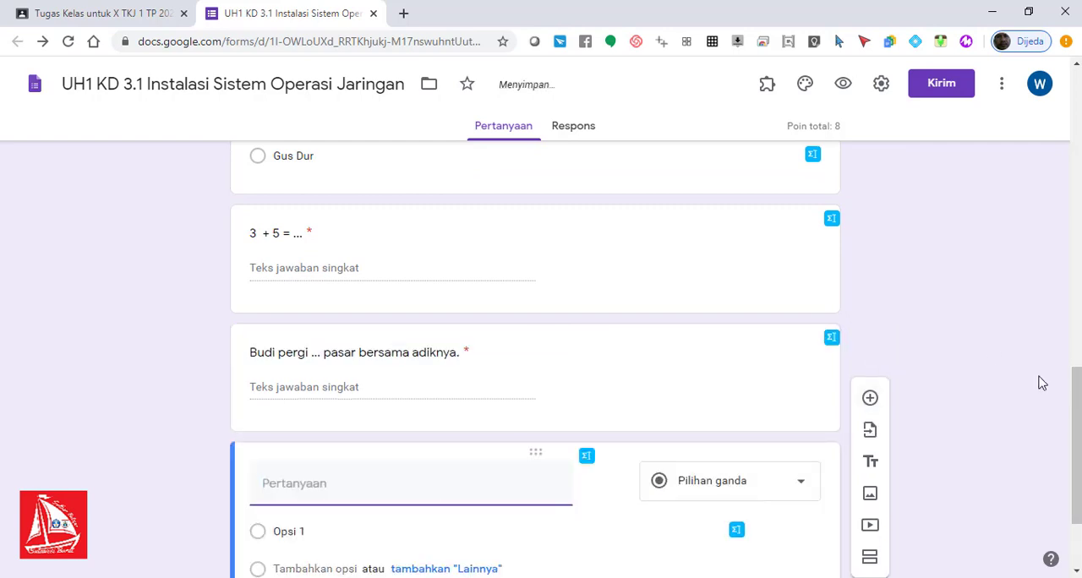
{"action": "left_click_drag", "start_coordinate": [1077, 396], "coordinate": [1077, 433]}
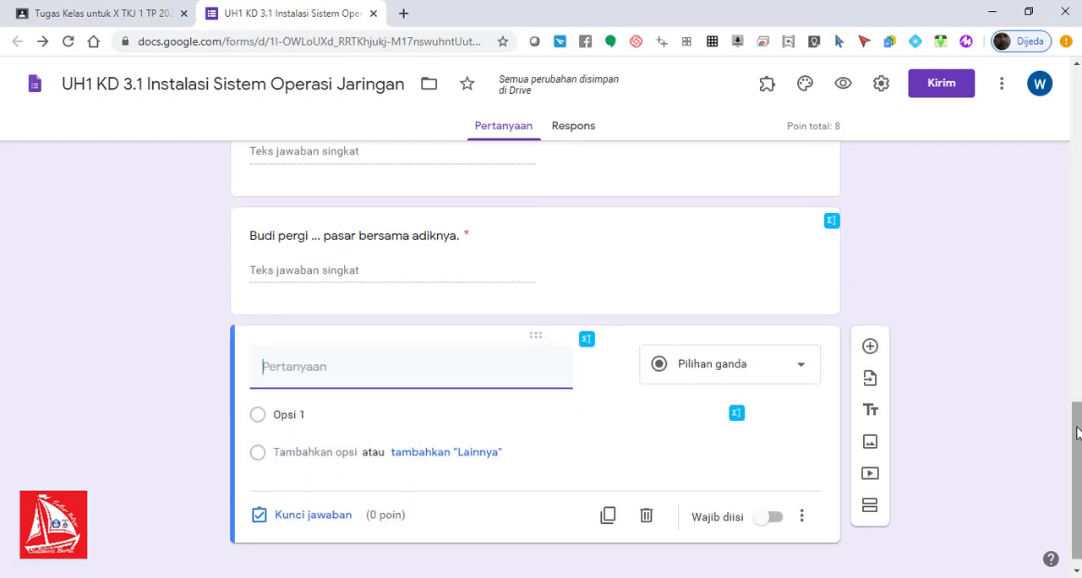
{"action": "type", "text": "Kp"}
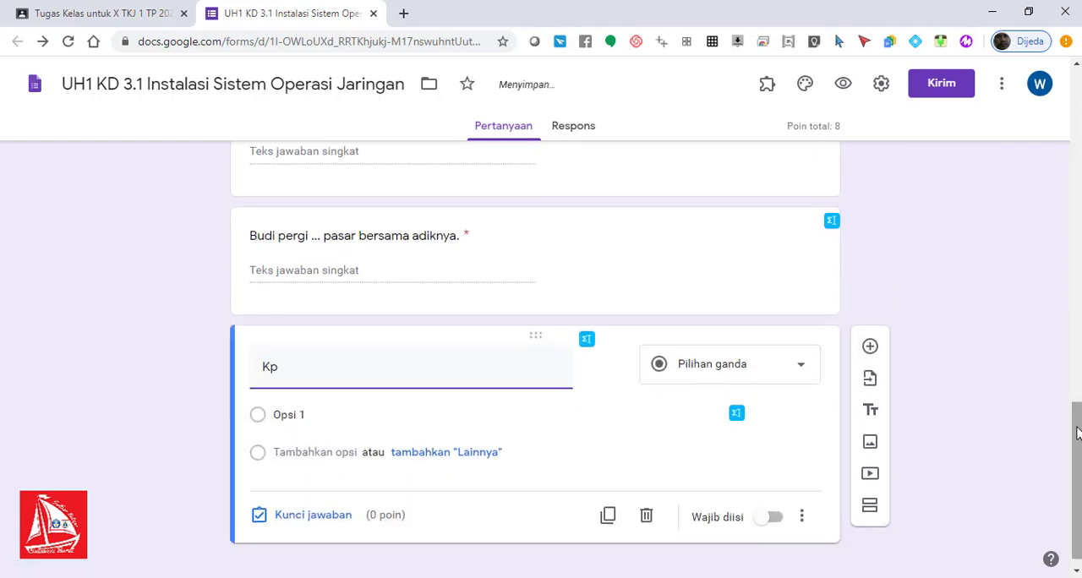
{"action": "type", "text": "pan"}
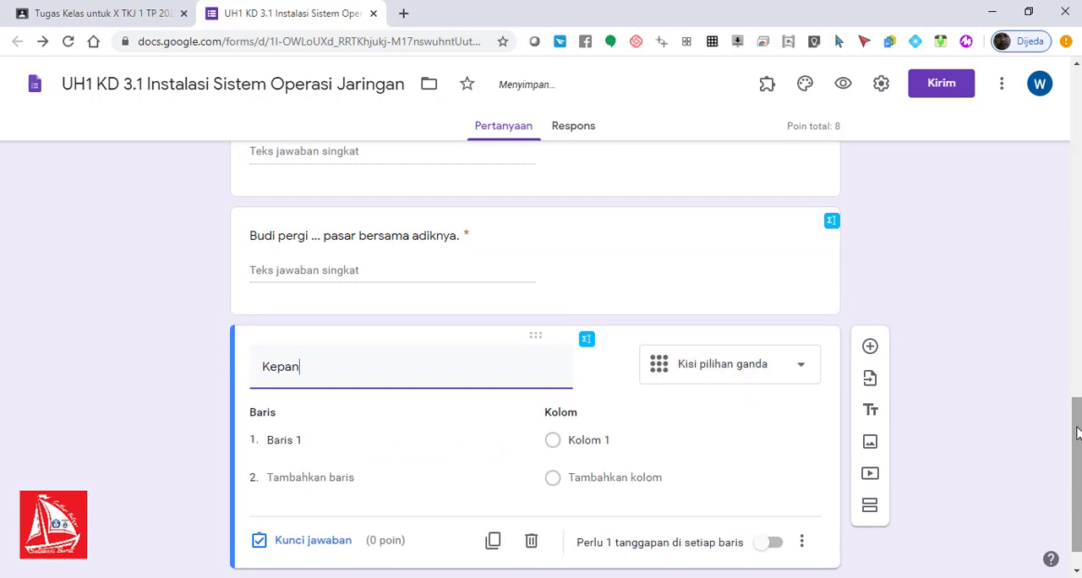
{"action": "type", "text": "jangan dari DPR adala"}
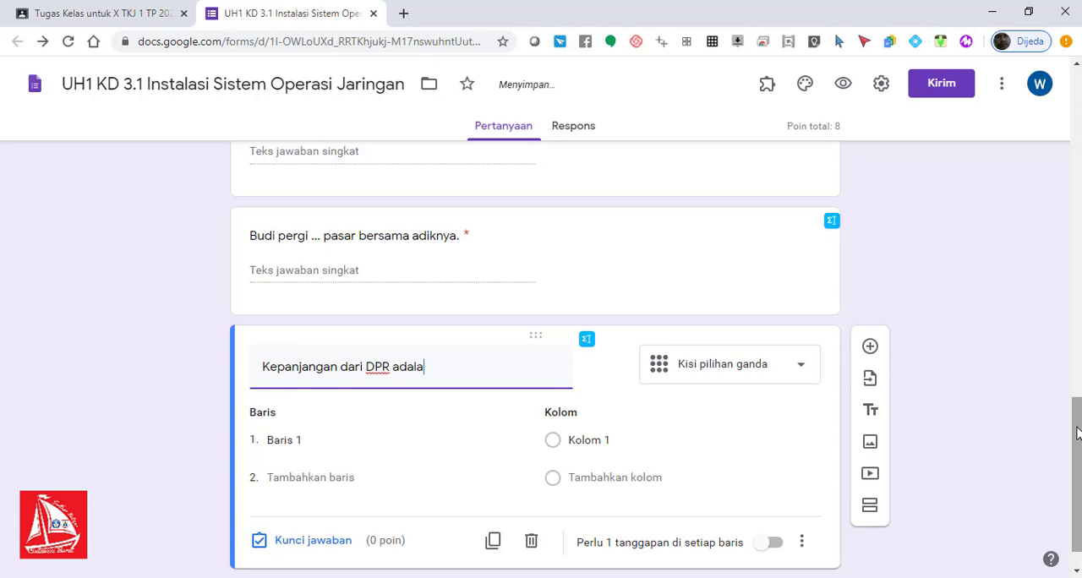
{"action": "type", "text": "h.."}
{"action": "left_click_drag", "start_coordinate": [1077, 439], "coordinate": [1079, 451]}
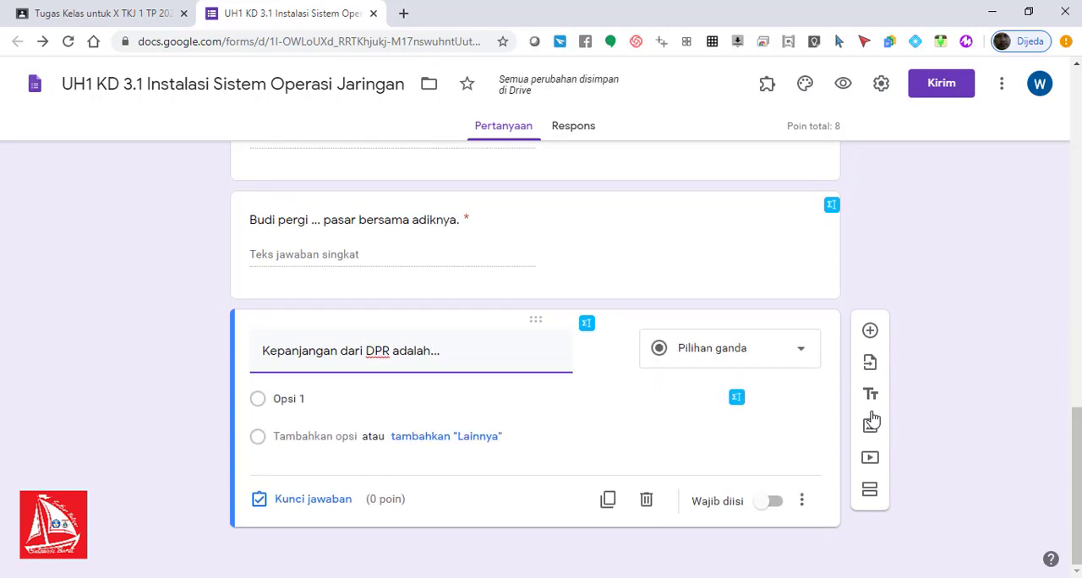
{"action": "left_click", "coordinate": [797, 355]}
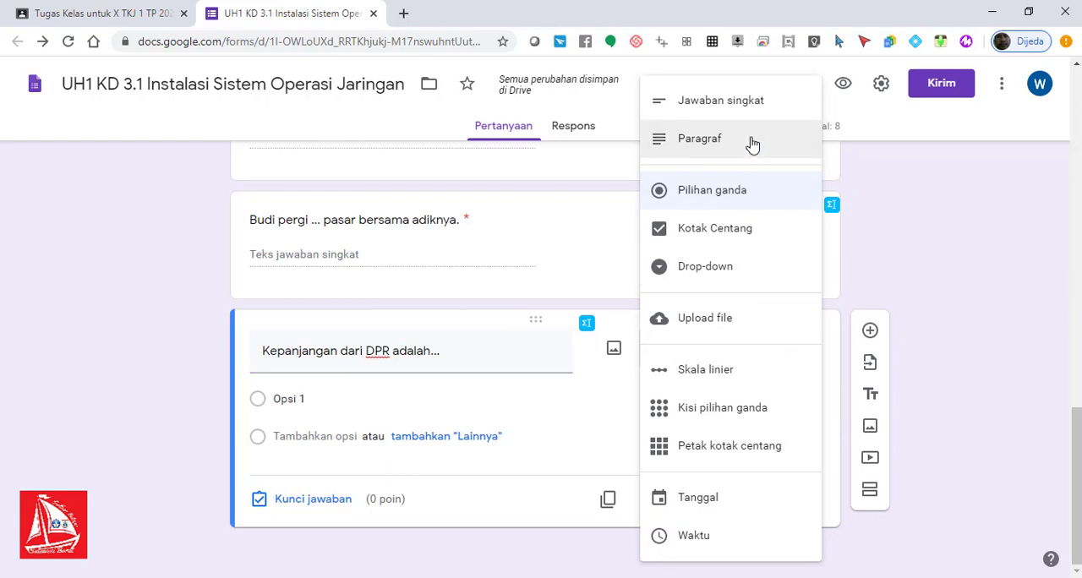
{"action": "left_click", "coordinate": [755, 104]}
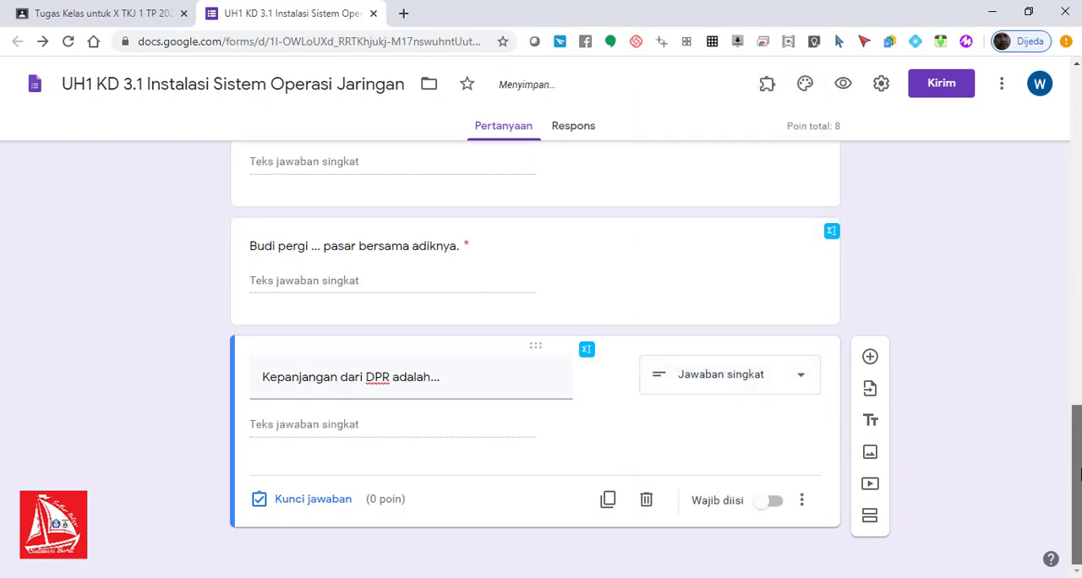
Step: Enter "dewan perwakilan rakyat" as a correct answer in the answer key of the DPR question
{"action": "left_click", "coordinate": [306, 497]}
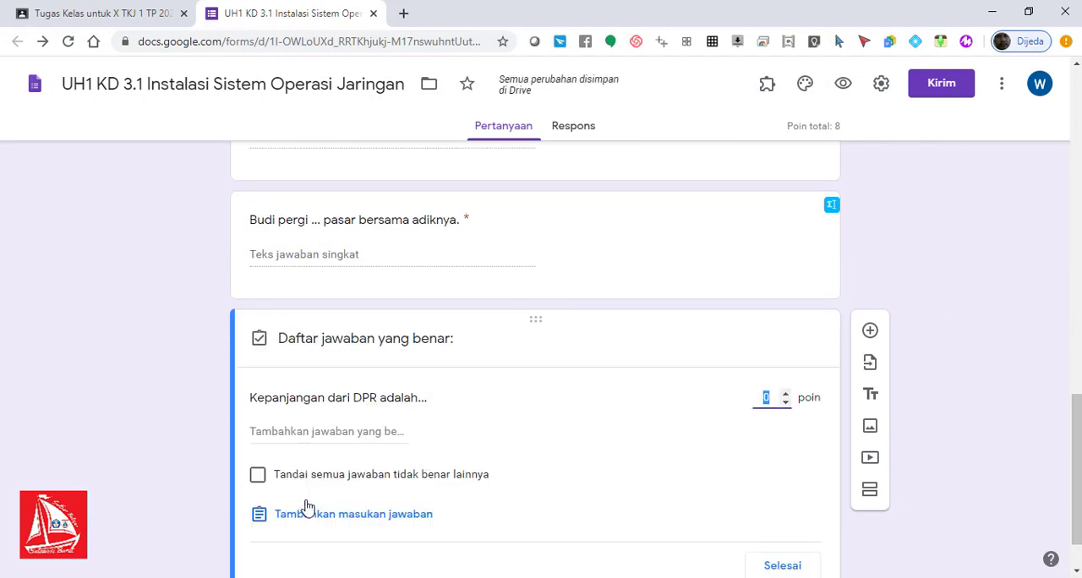
{"action": "left_click", "coordinate": [337, 431]}
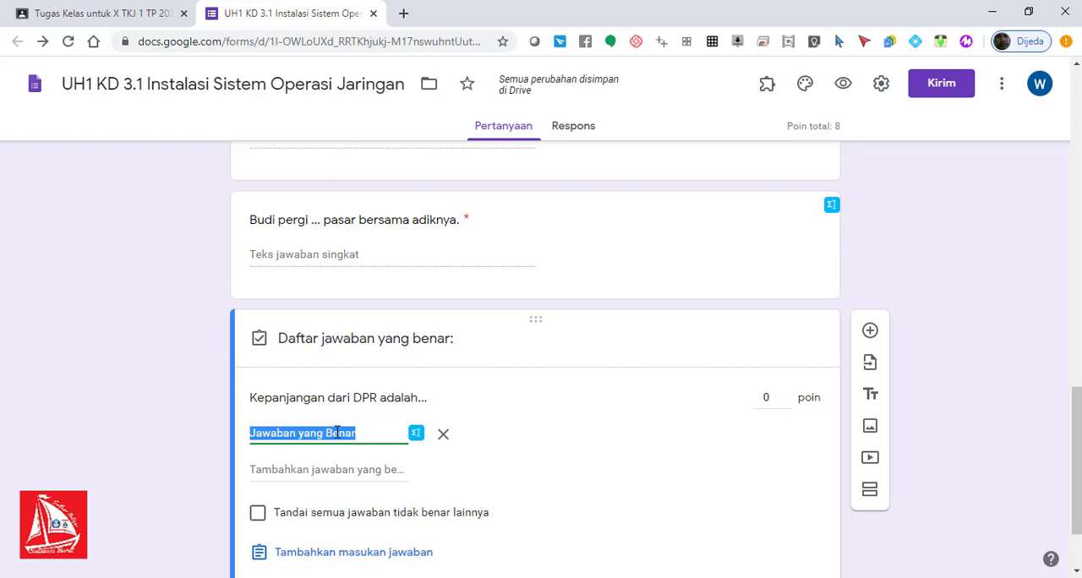
{"action": "type", "text": "da"}
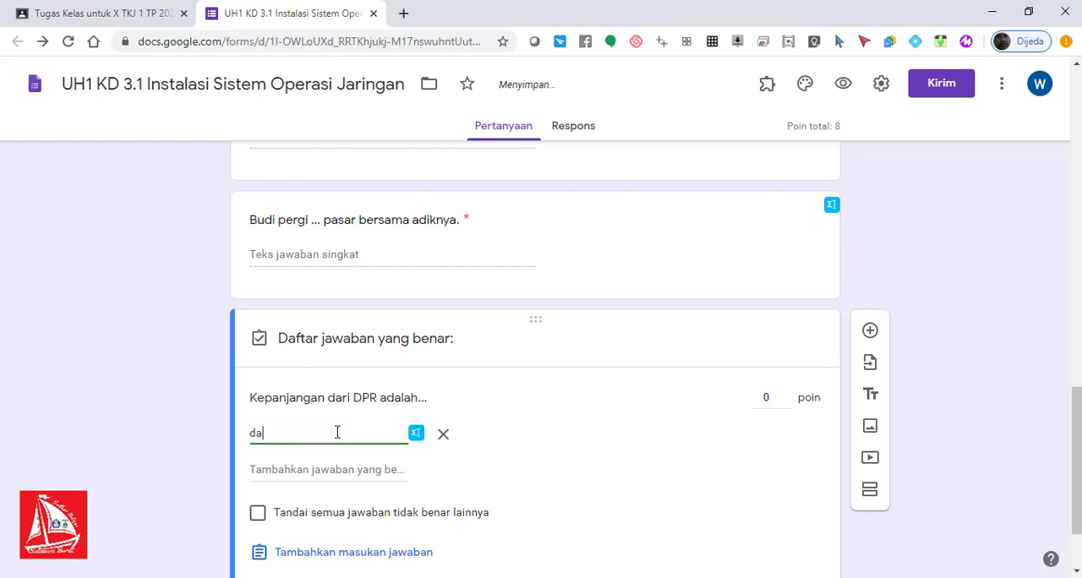
{"action": "key", "text": "BackSpace"}
{"action": "type", "text": "ewan "}
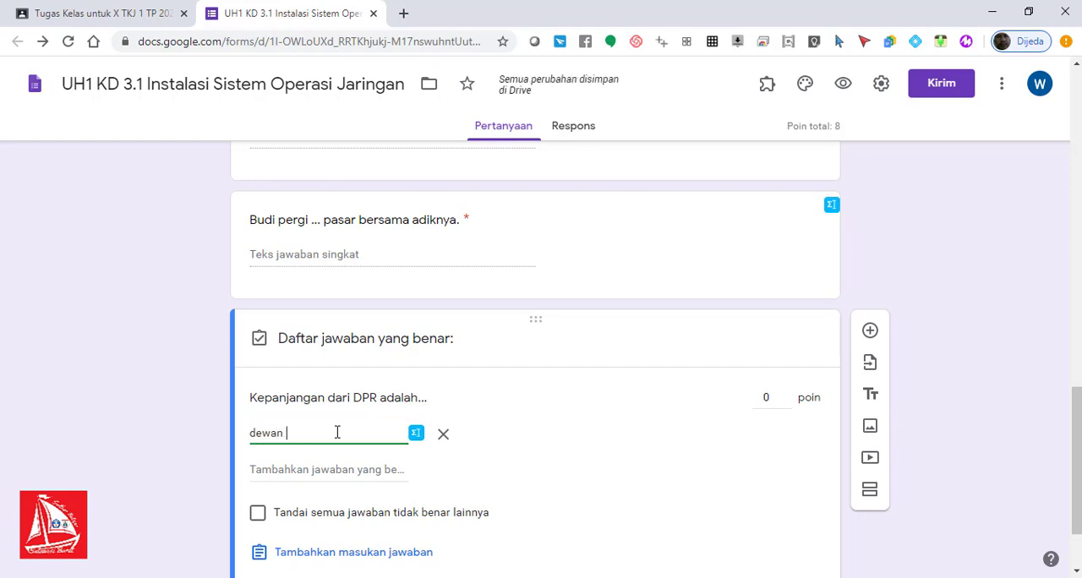
{"action": "type", "text": "perwakilan rakyat"}
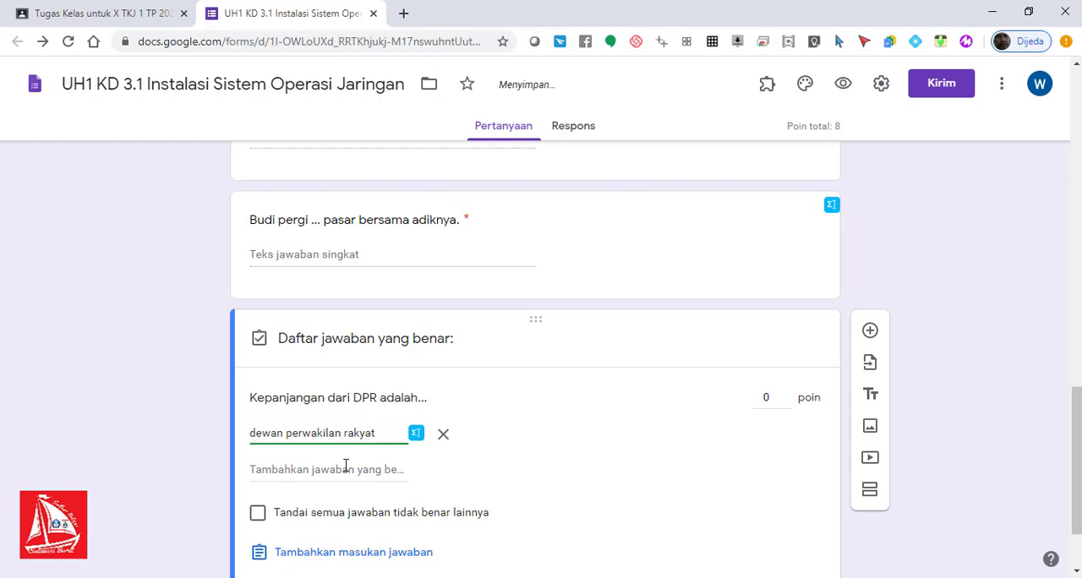
Step: Add "DEWAN PERWAKILAN RAKYAT" and "Dewan Perwakilan Rakyat" as further correct answers of the DPR question
{"action": "left_click", "coordinate": [350, 470]}
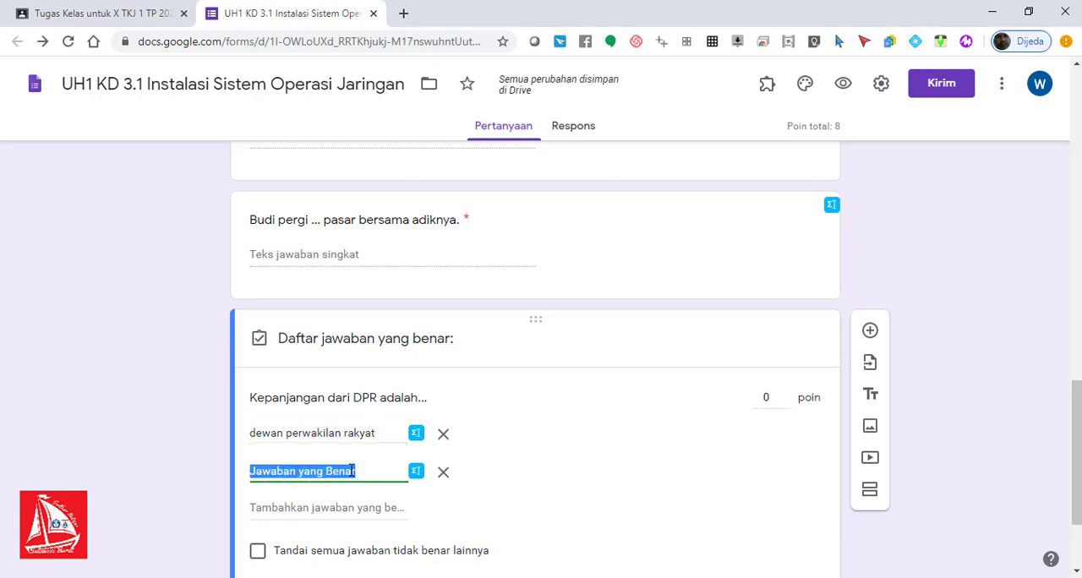
{"action": "type", "text": "DEWA"}
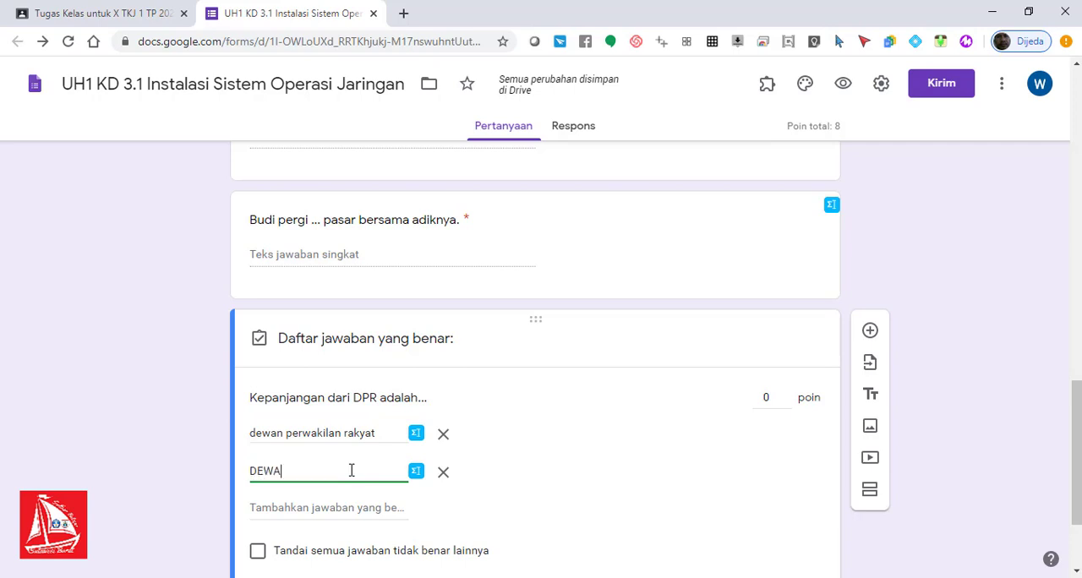
{"action": "type", "text": "N PERWAKILAN RAKYAT"}
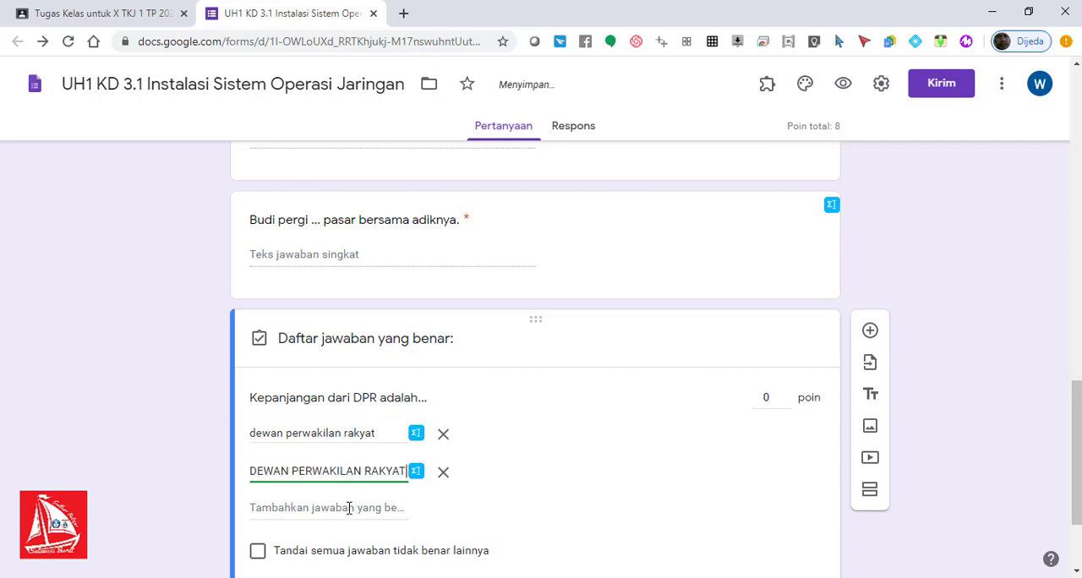
{"action": "left_click", "coordinate": [349, 507]}
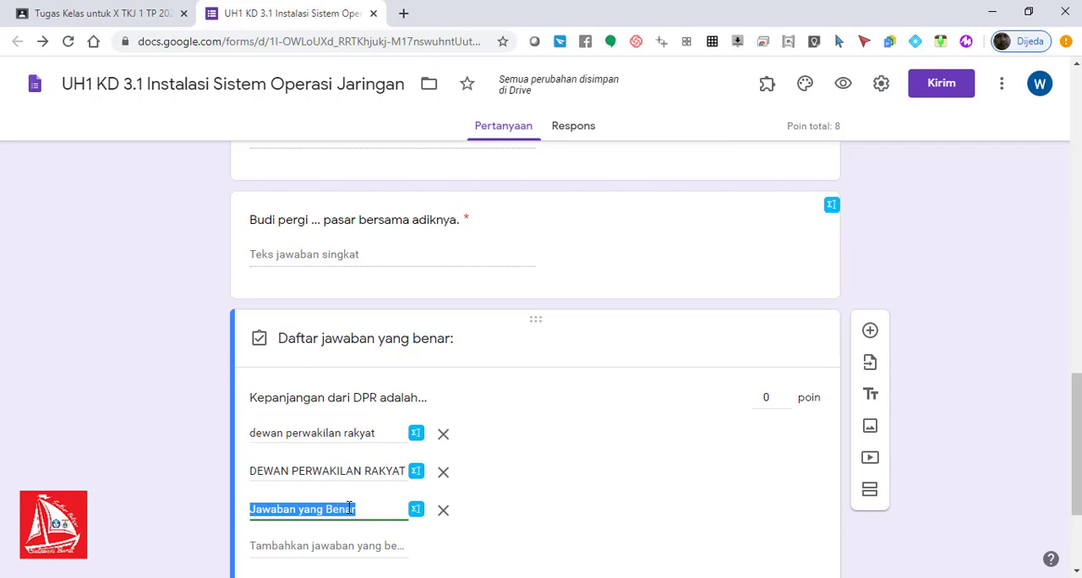
{"action": "type", "text": "Dewa"}
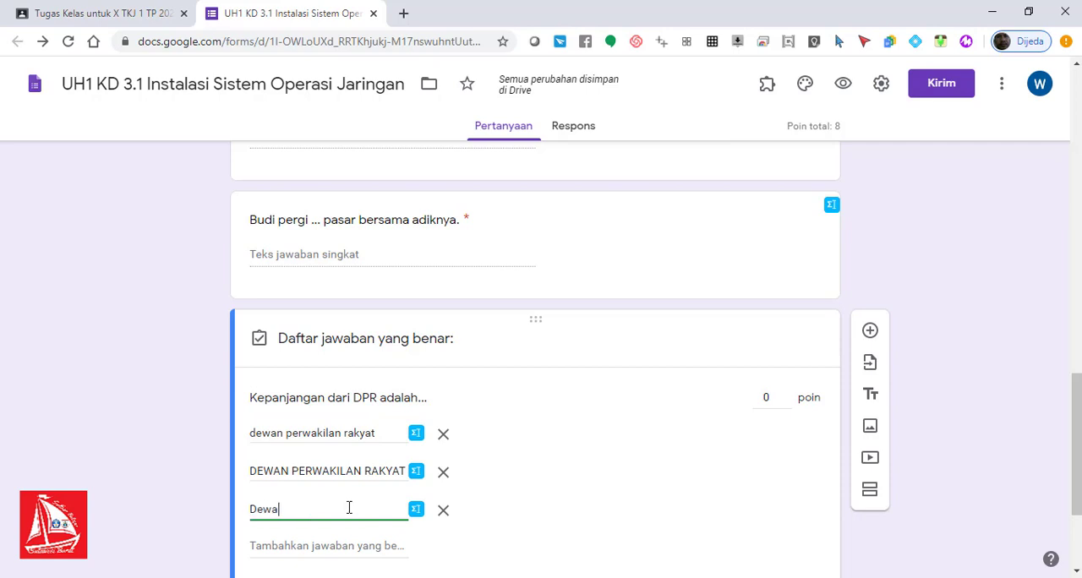
{"action": "type", "text": "n Perwakilan Rakyat"}
Step: Review the three capitalization variants in the list of correct answers for the DPR question
{"action": "triple_click", "coordinate": [377, 433]}
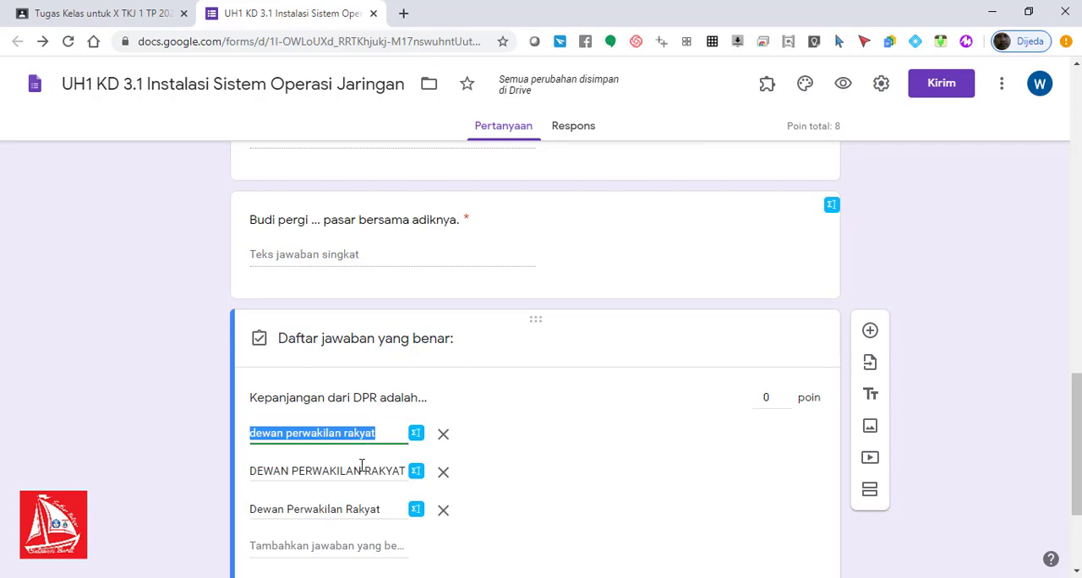
{"action": "triple_click", "coordinate": [362, 471]}
{"action": "triple_click", "coordinate": [360, 507]}
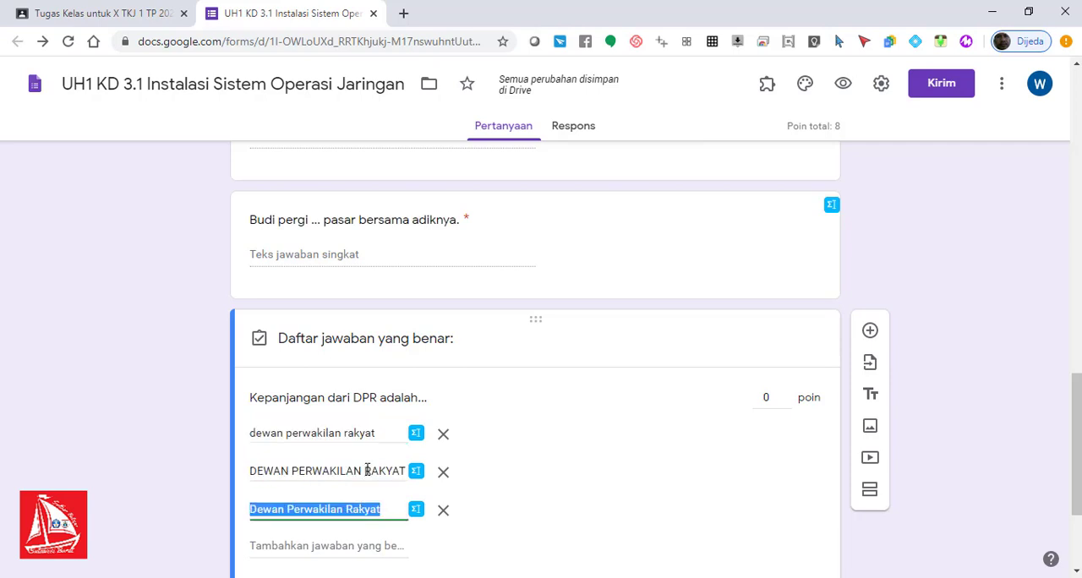
{"action": "triple_click", "coordinate": [365, 470]}
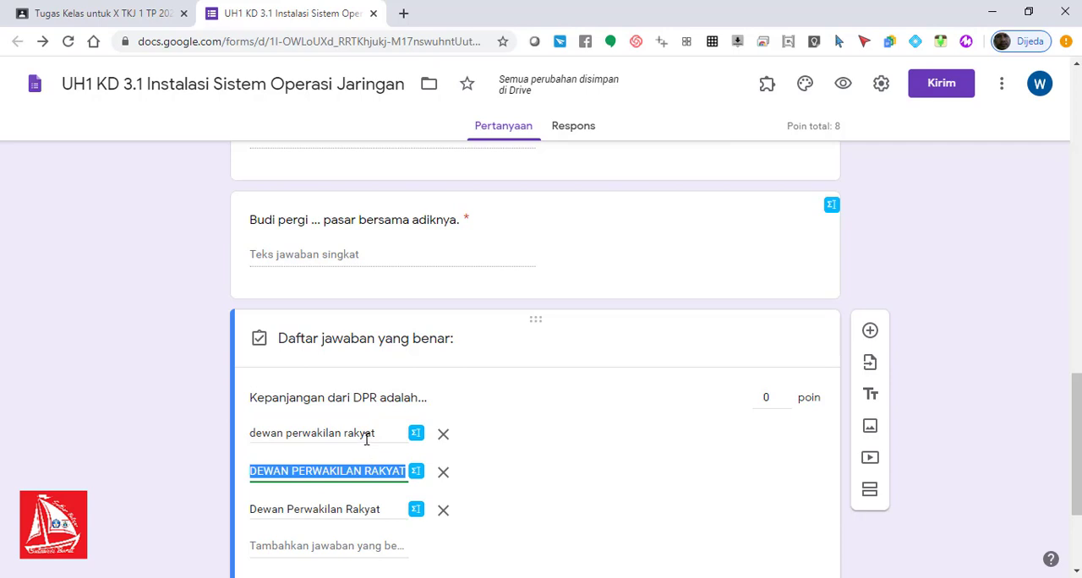
{"action": "triple_click", "coordinate": [365, 435]}
{"action": "triple_click", "coordinate": [355, 474]}
{"action": "triple_click", "coordinate": [349, 510]}
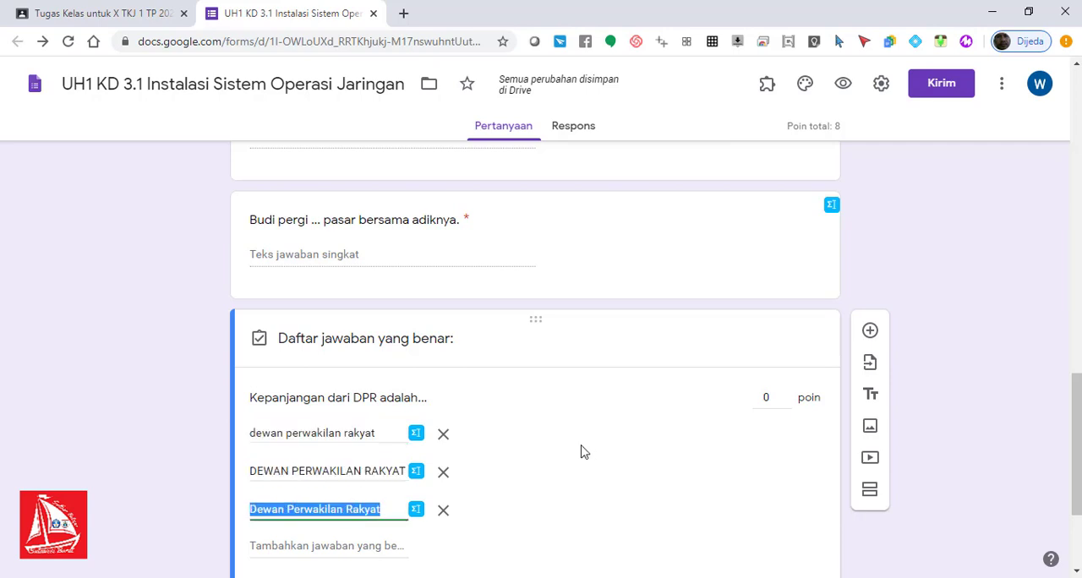
Step: Set the score of the question "Kepanjangan dari DPR adalah..." to 2 points
{"action": "left_click", "coordinate": [769, 399]}
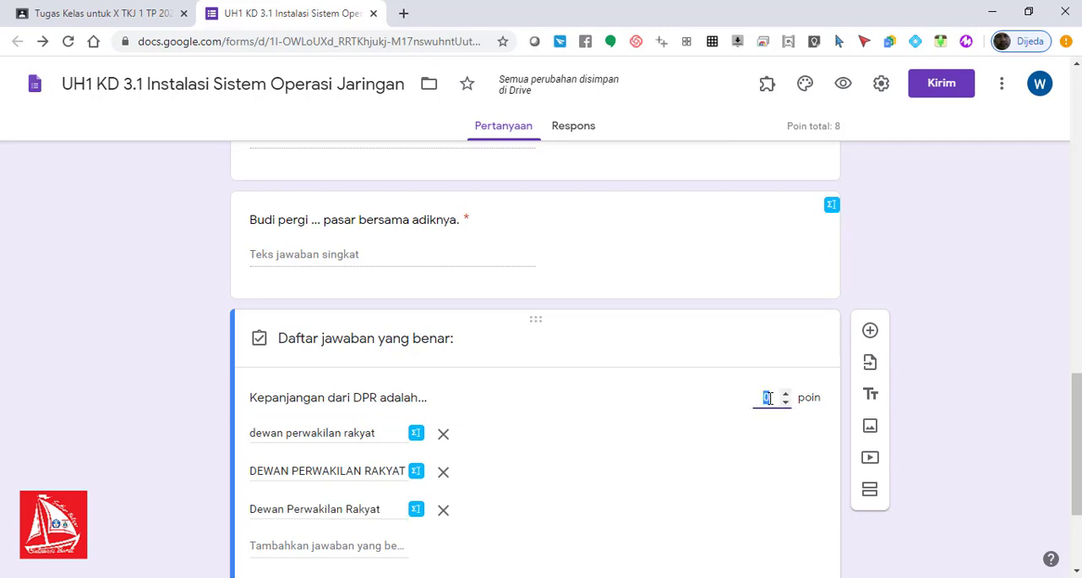
{"action": "type", "text": "2"}
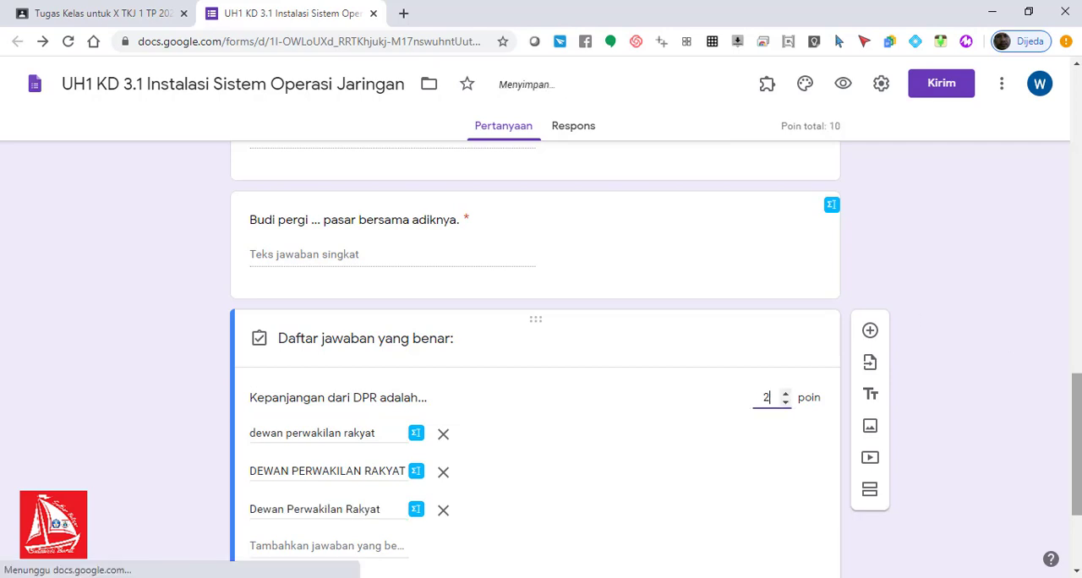
{"action": "scroll", "coordinate": [1076, 410], "scroll_direction": "down", "scroll_amount": 1}
{"action": "left_click_drag", "start_coordinate": [1080, 410], "coordinate": [1076, 500]}
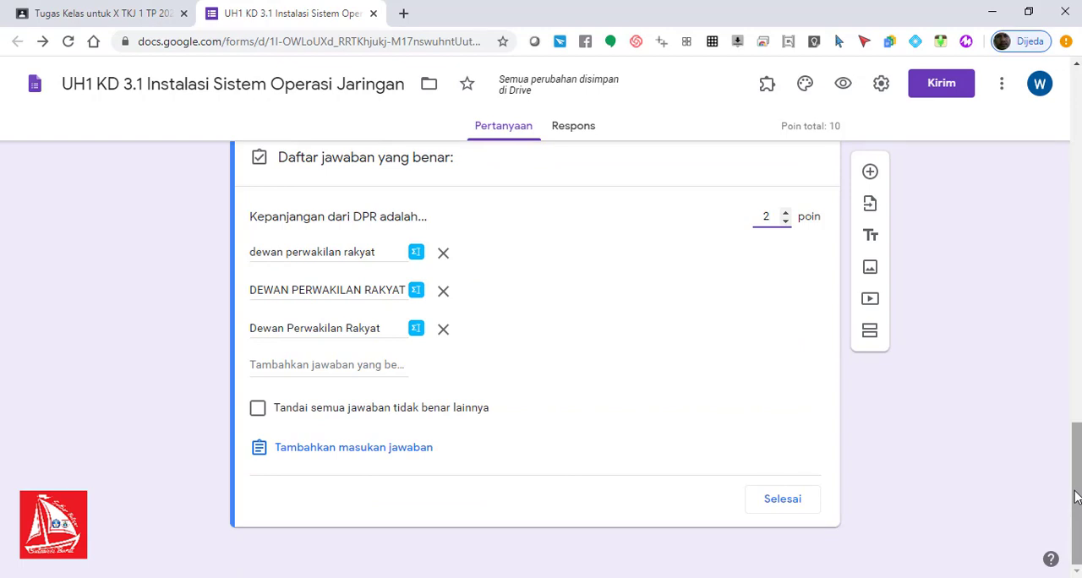
Step: Add a question below the DPR question with the text "Kepanjangan dari MPR adalah Majelis Permusyawaratan Rakyat"
{"action": "left_click_drag", "start_coordinate": [1076, 497], "coordinate": [1076, 329]}
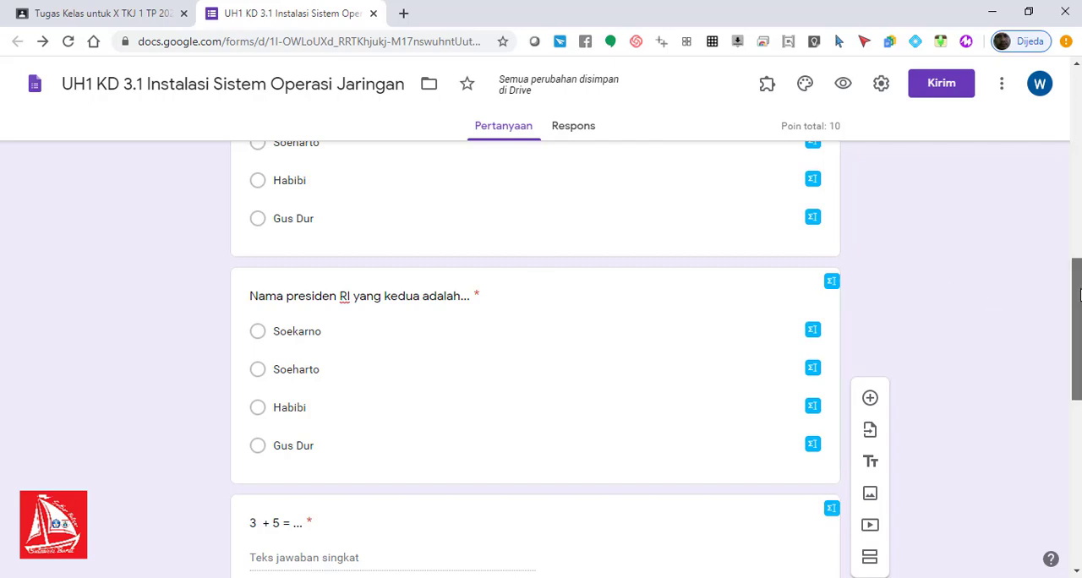
{"action": "left_click_drag", "start_coordinate": [1076, 338], "coordinate": [1076, 294]}
{"action": "left_click_drag", "start_coordinate": [1079, 256], "coordinate": [1079, 300]}
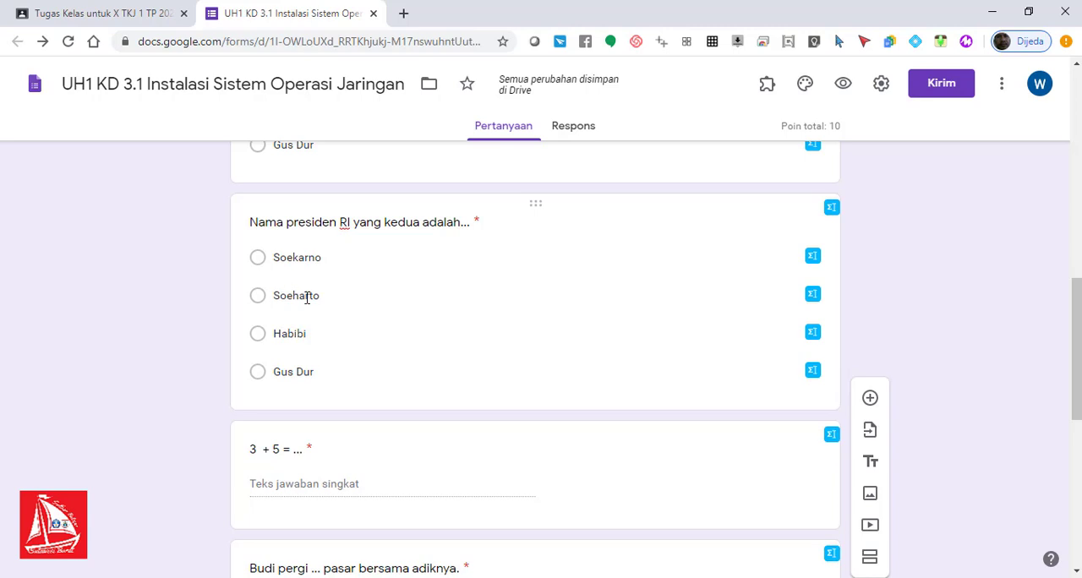
{"action": "left_click_drag", "start_coordinate": [1078, 351], "coordinate": [1078, 488]}
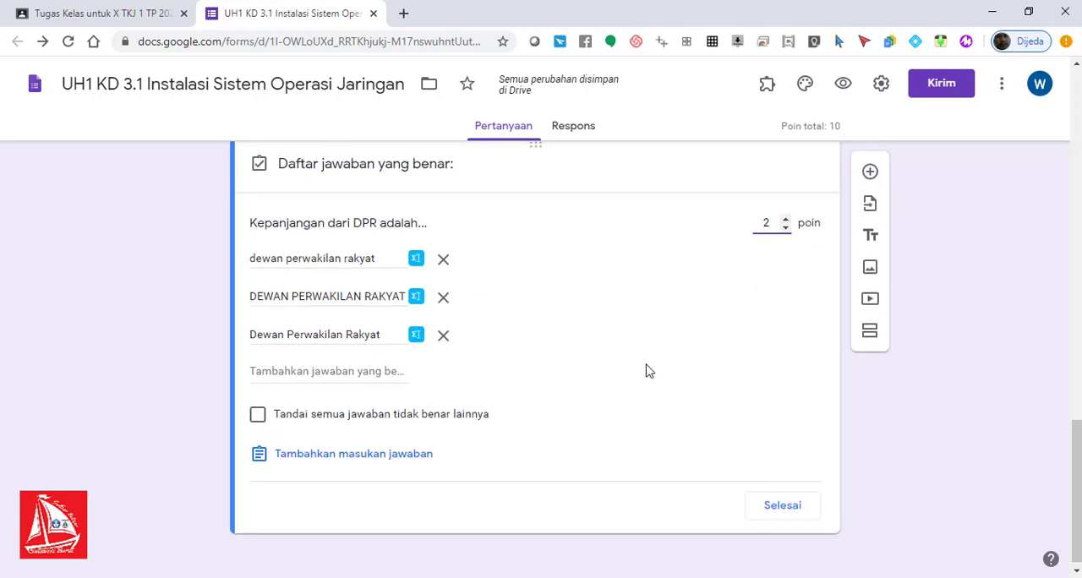
{"action": "left_click", "coordinate": [869, 171]}
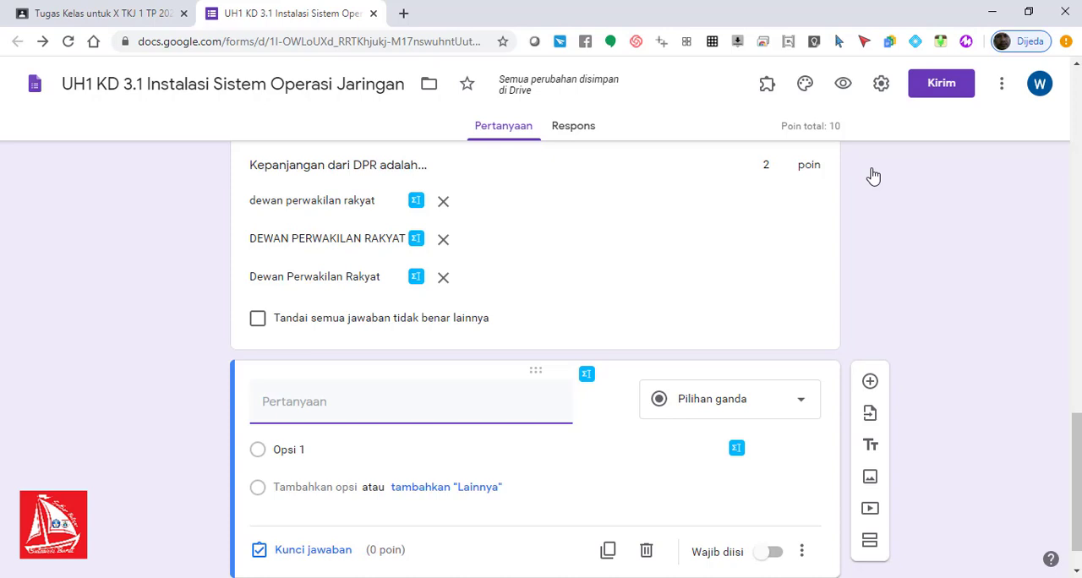
{"action": "type", "text": "Kepanjangan dari"}
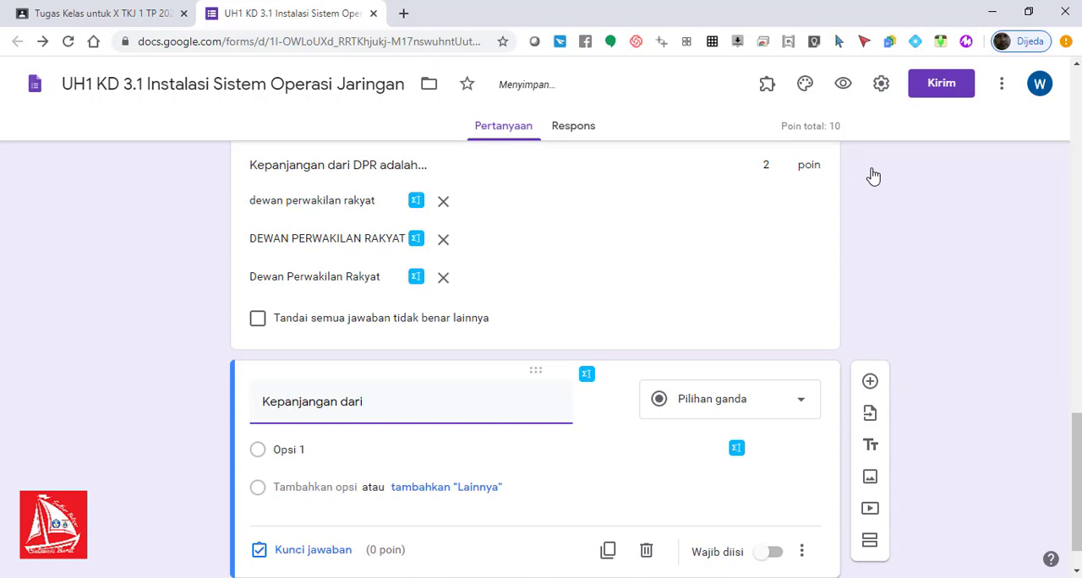
{"action": "type", "text": " MPR adalah "}
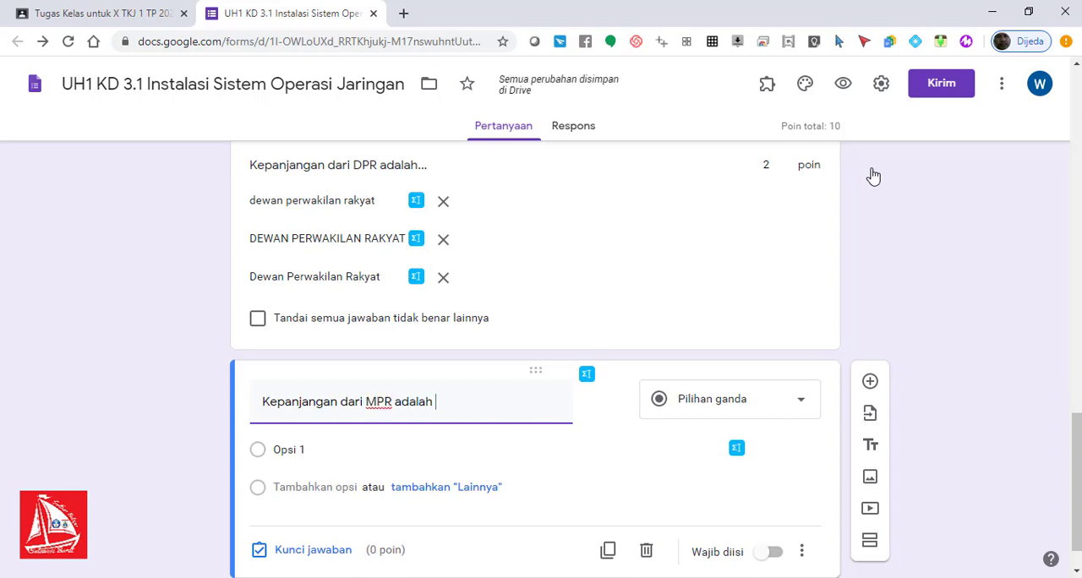
{"action": "type", "text": "M"}
{"action": "type", "text": "ajelis "}
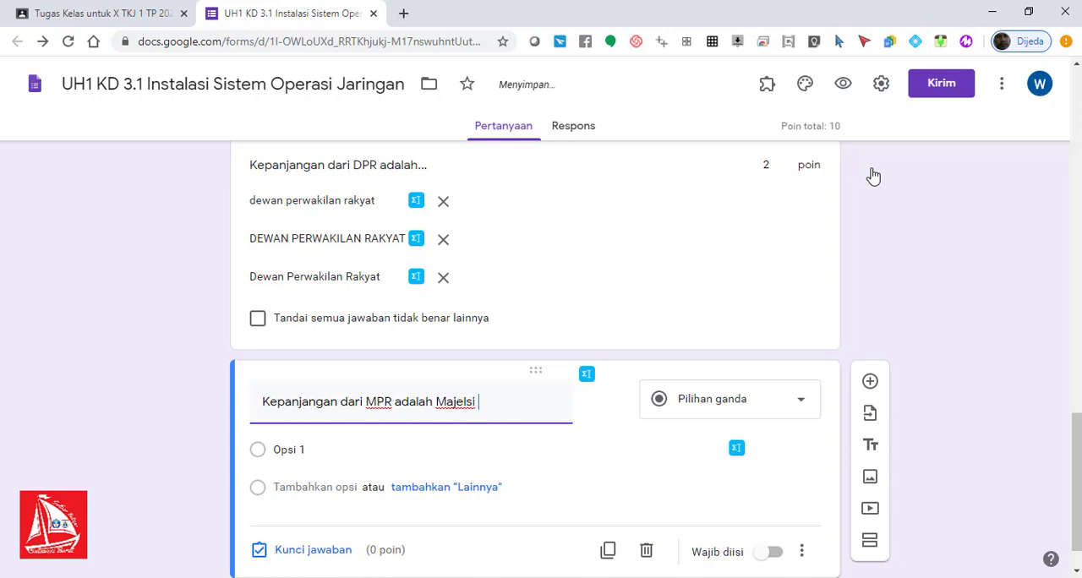
{"action": "type", "text": "Permusyawaran"}
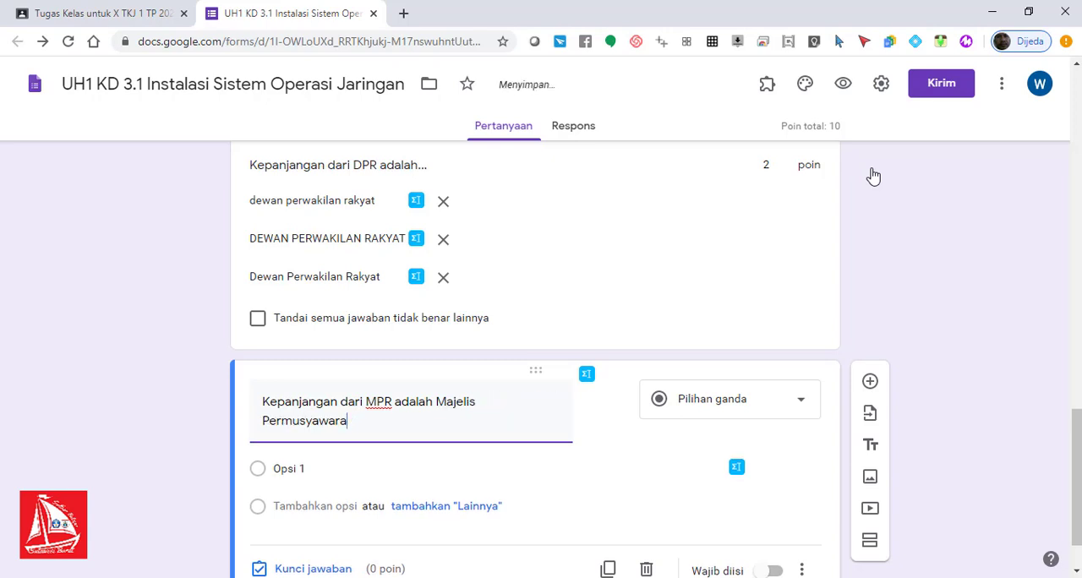
{"action": "key", "text": "BackSpace"}
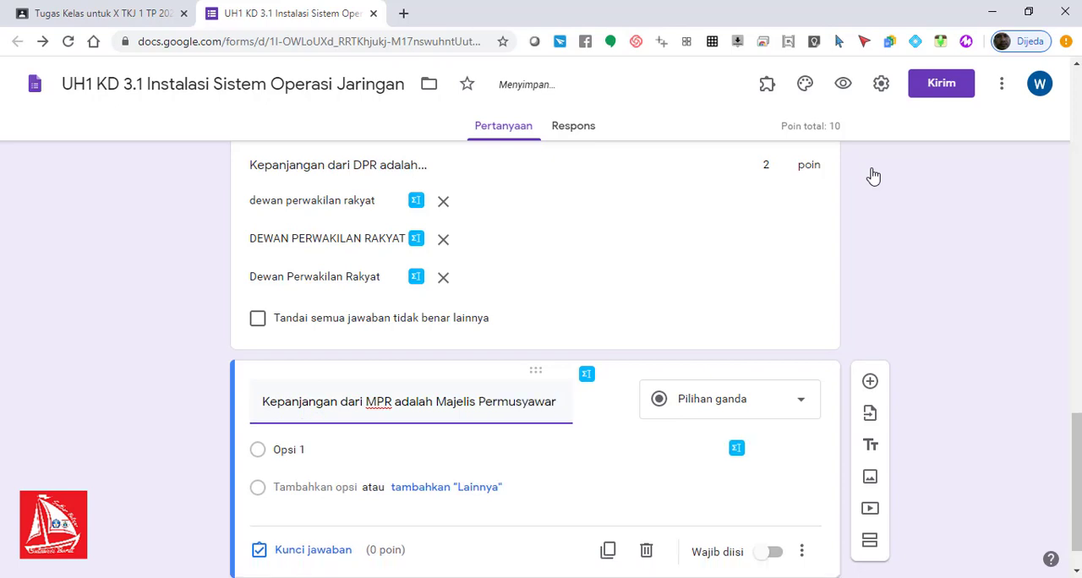
{"action": "type", "text": "atan Ra"}
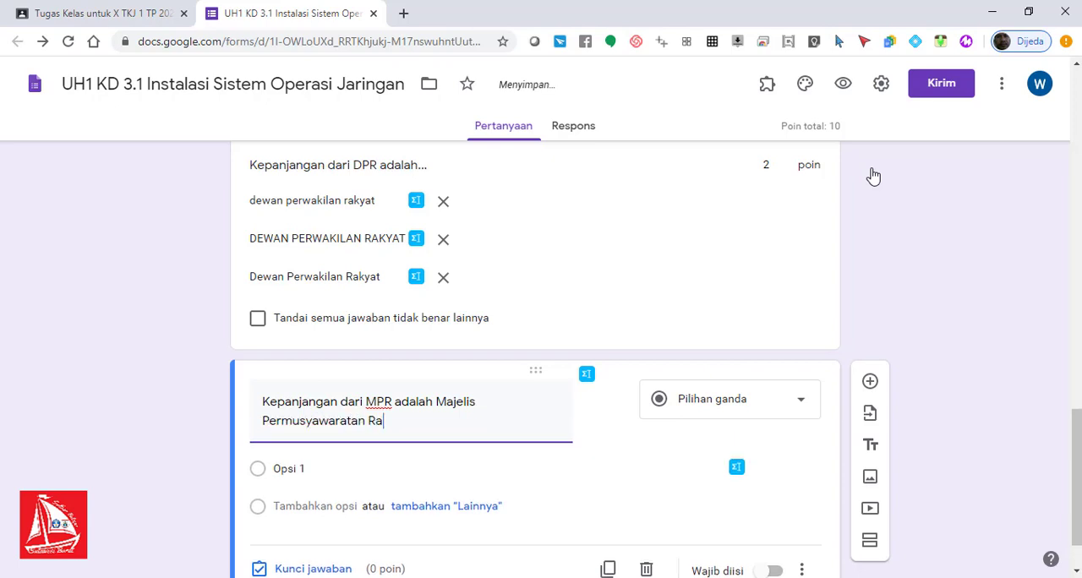
{"action": "type", "text": "kyat"}
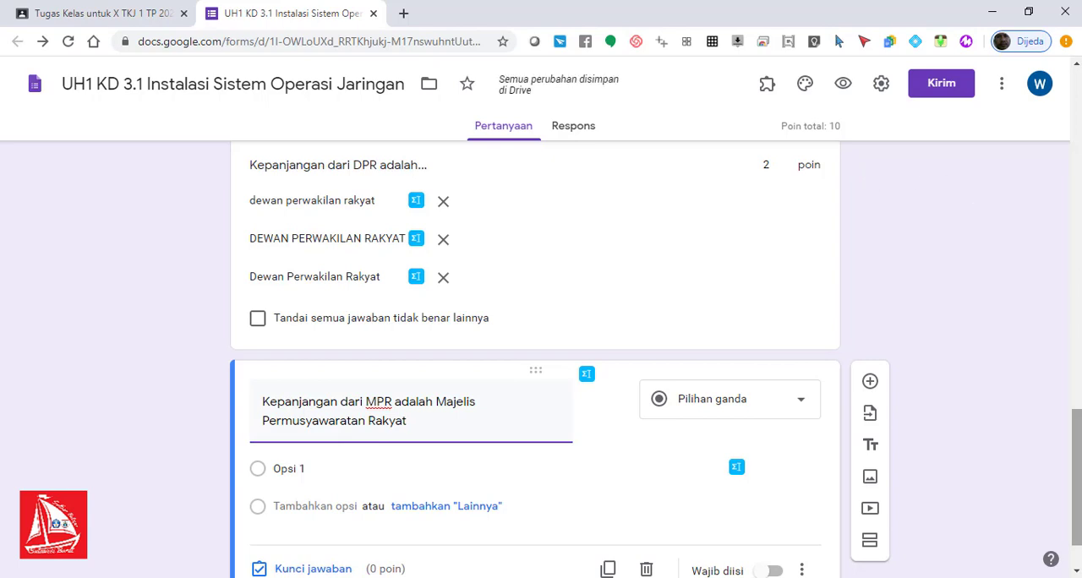
Step: Give the MPR question two multiple-choice options, "Benar" and "Salah"
{"action": "scroll", "coordinate": [1080, 325], "scroll_direction": "down", "scroll_amount": 1}
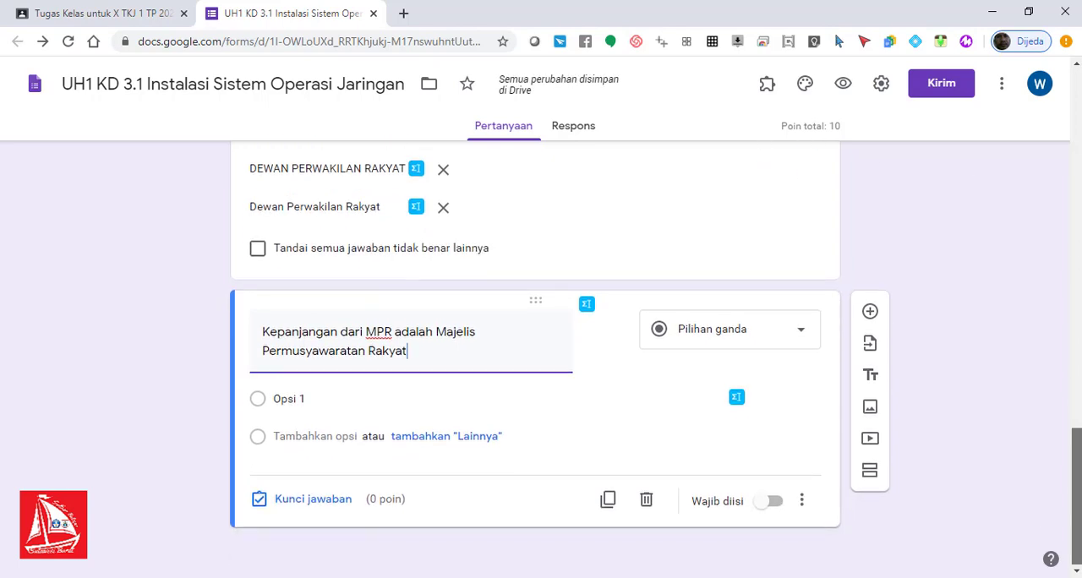
{"action": "left_click", "coordinate": [314, 401]}
{"action": "type", "text": "b"}
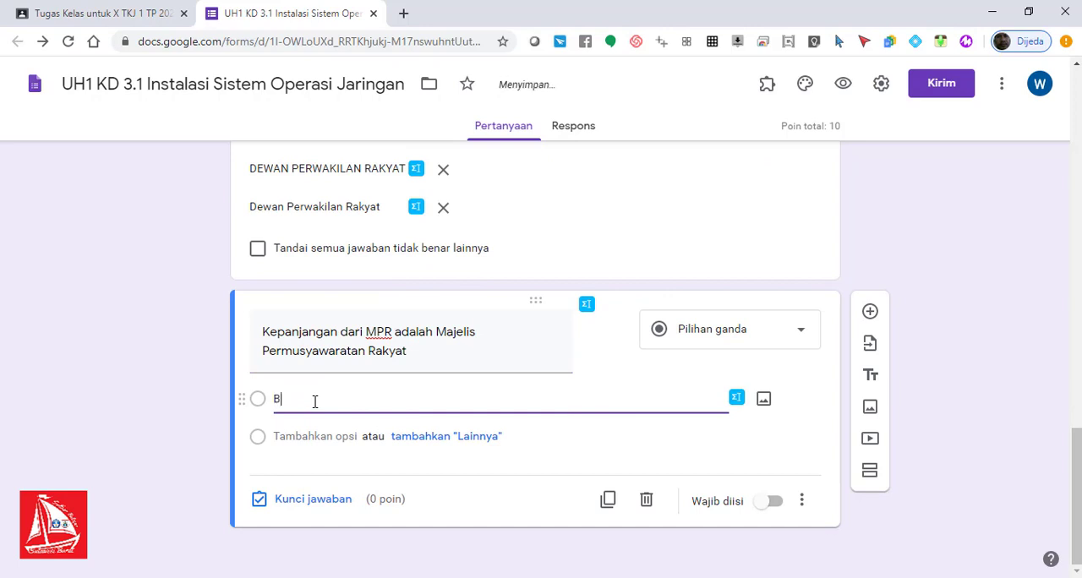
{"action": "type", "text": "enar"}
{"action": "left_click", "coordinate": [305, 437]}
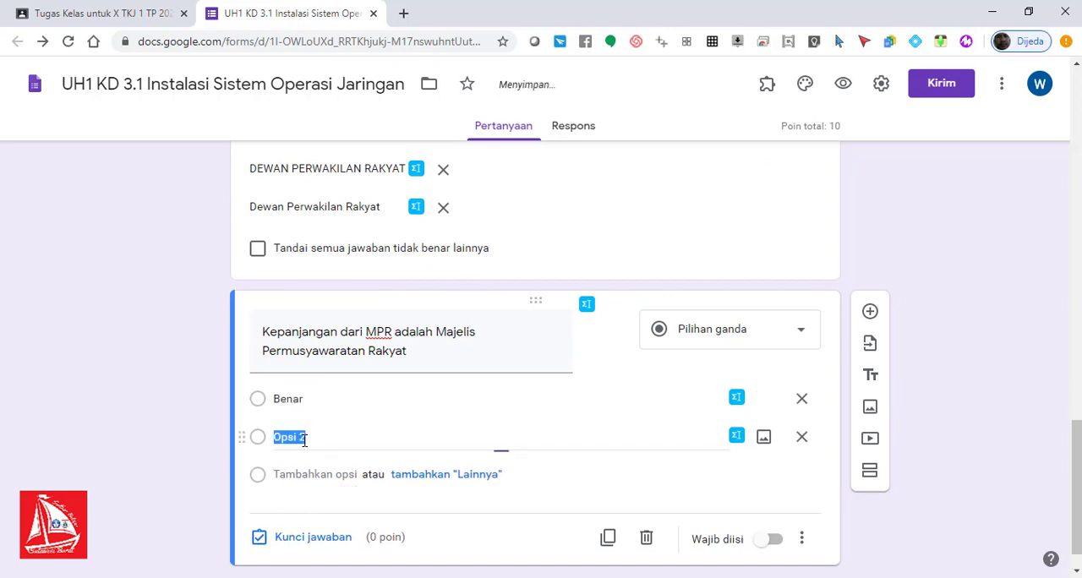
{"action": "type", "text": "Salah"}
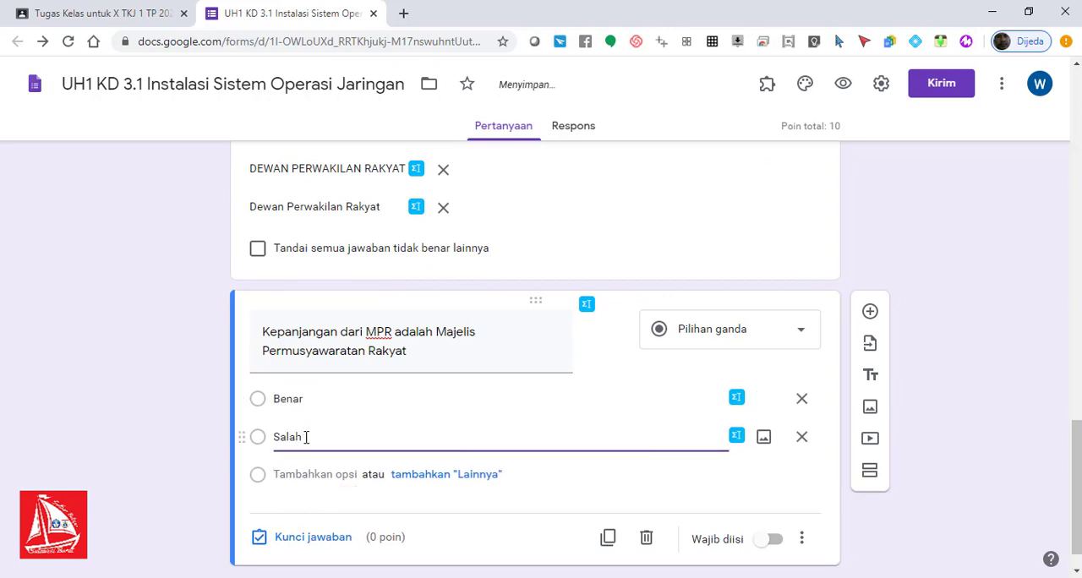
Step: Add a question below the MPR question with the text "Yang termasuk binatang unggas berikut ini yaitu..."
{"action": "left_click_drag", "start_coordinate": [1080, 447], "coordinate": [1080, 301]}
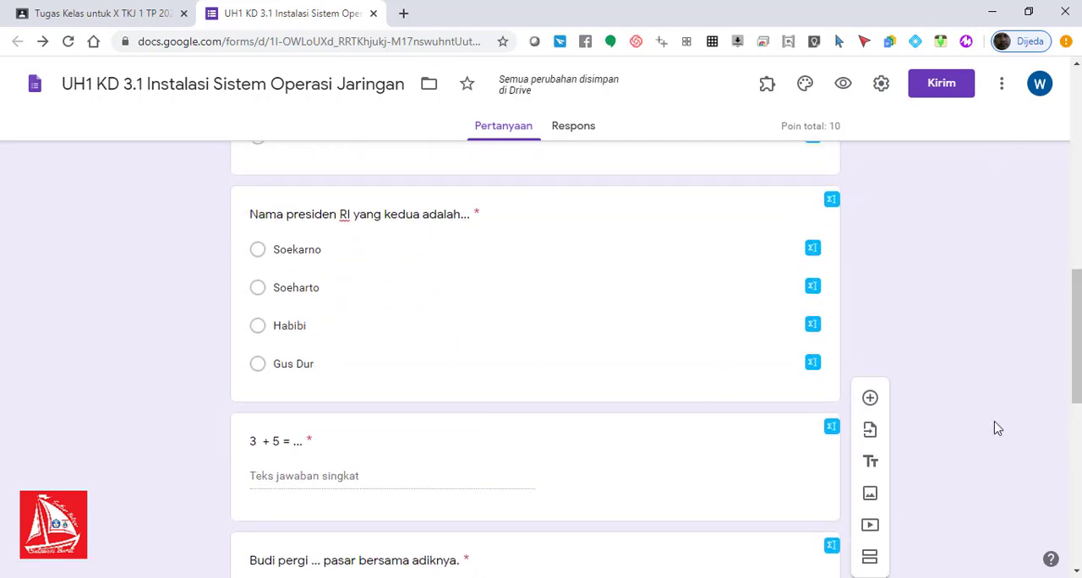
{"action": "left_click_drag", "start_coordinate": [1078, 317], "coordinate": [1077, 491]}
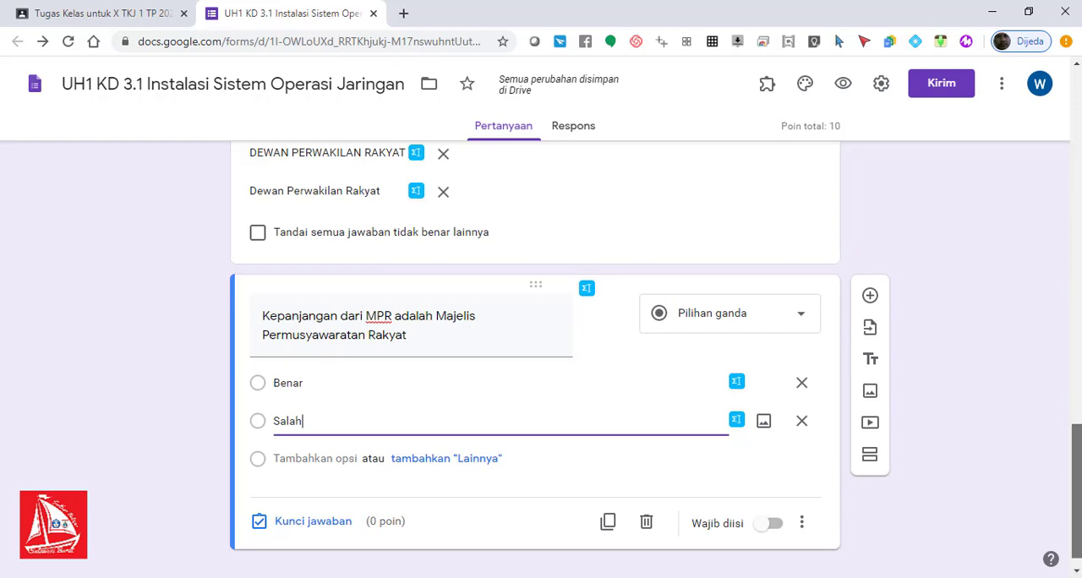
{"action": "scroll", "coordinate": [1075, 490], "scroll_direction": "down", "scroll_amount": 1}
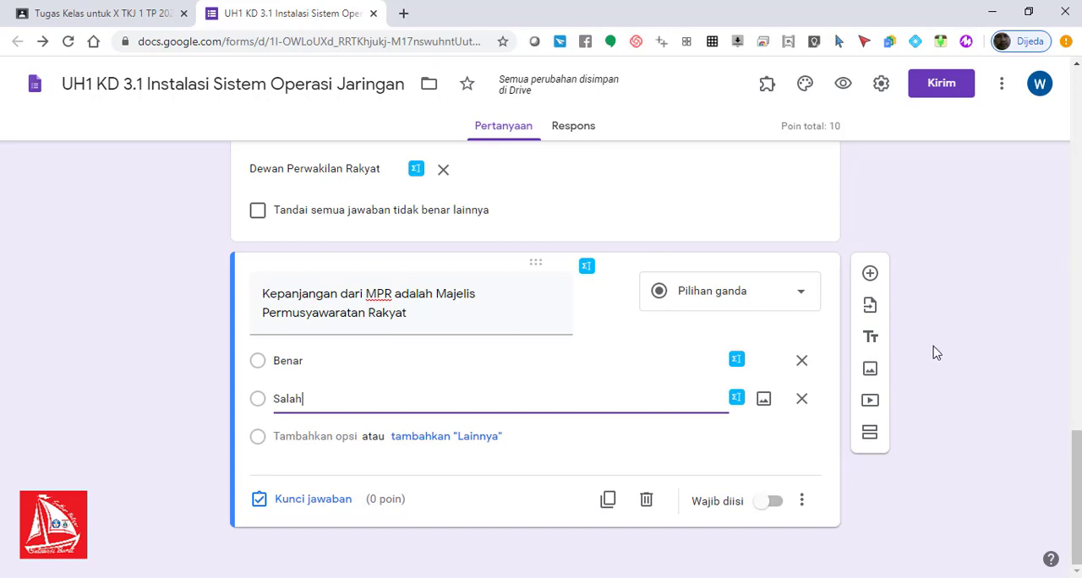
{"action": "left_click", "coordinate": [870, 275]}
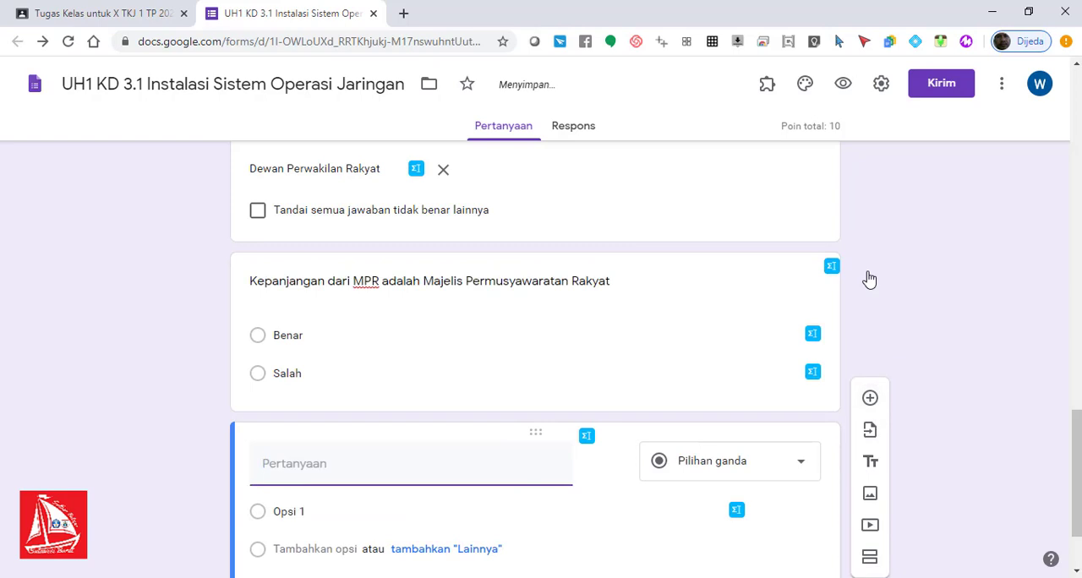
{"action": "type", "text": "Ya"}
{"action": "key", "text": "BackSpace"}
{"action": "key", "text": "BackSpace"}
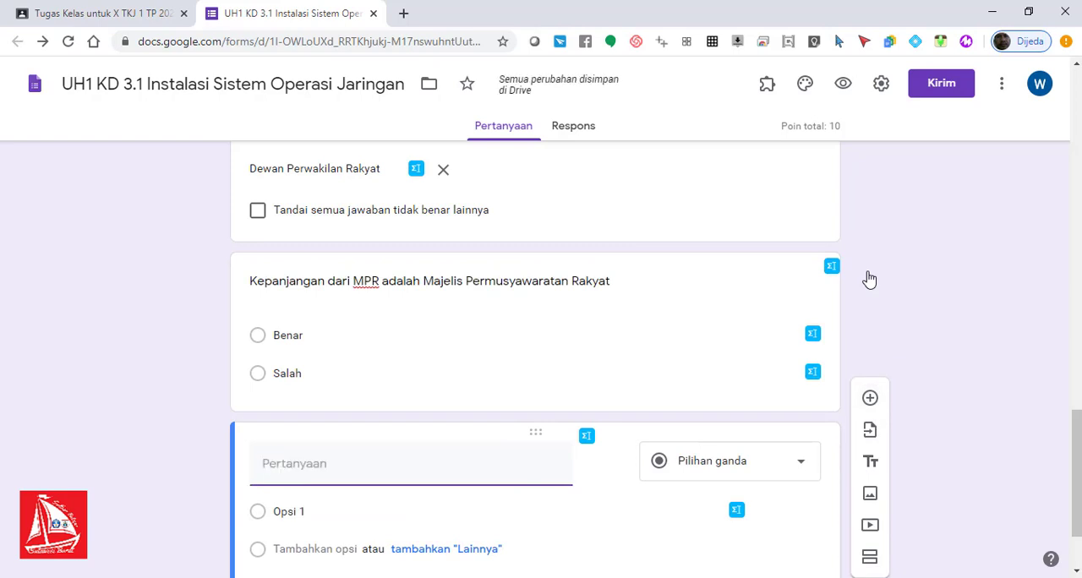
{"action": "type", "text": "yangh"}
{"action": "key", "text": "BackSpace"}
{"action": "key", "text": "BackSpace"}
{"action": "type", "text": "Yann"}
{"action": "key", "text": "BackSpace"}
{"action": "type", "text": "g tyer"}
{"action": "type", "text": "rma"}
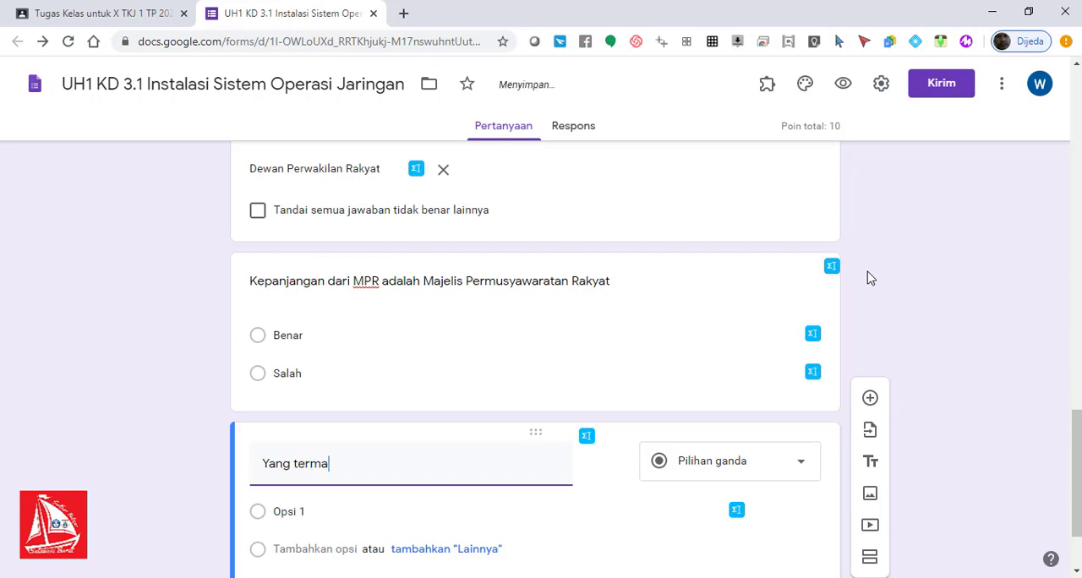
{"action": "type", "text": "suk binatang"}
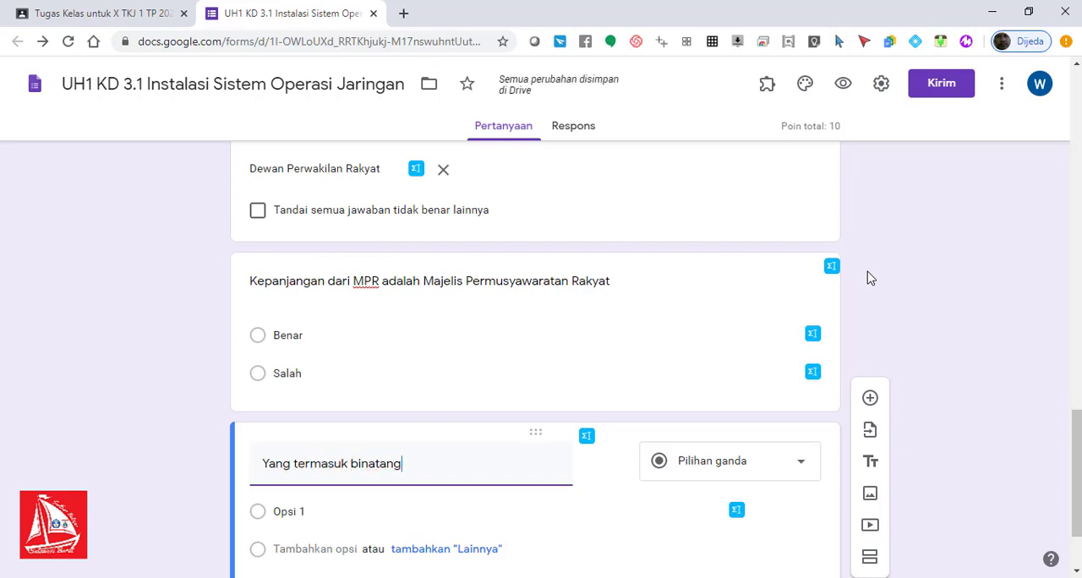
{"action": "type", "text": " Un"}
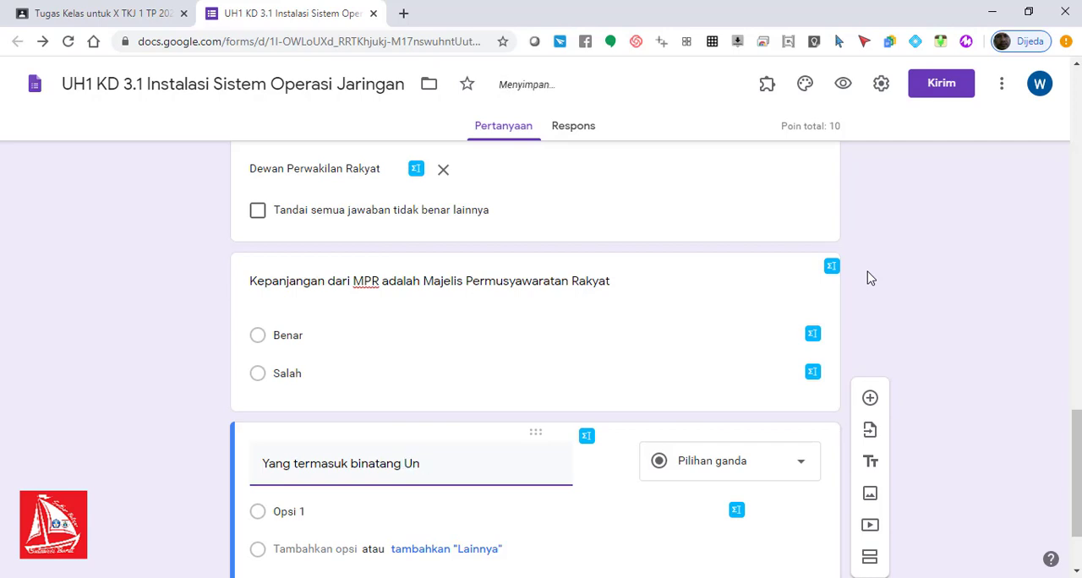
{"action": "type", "text": "ggasa dsa"}
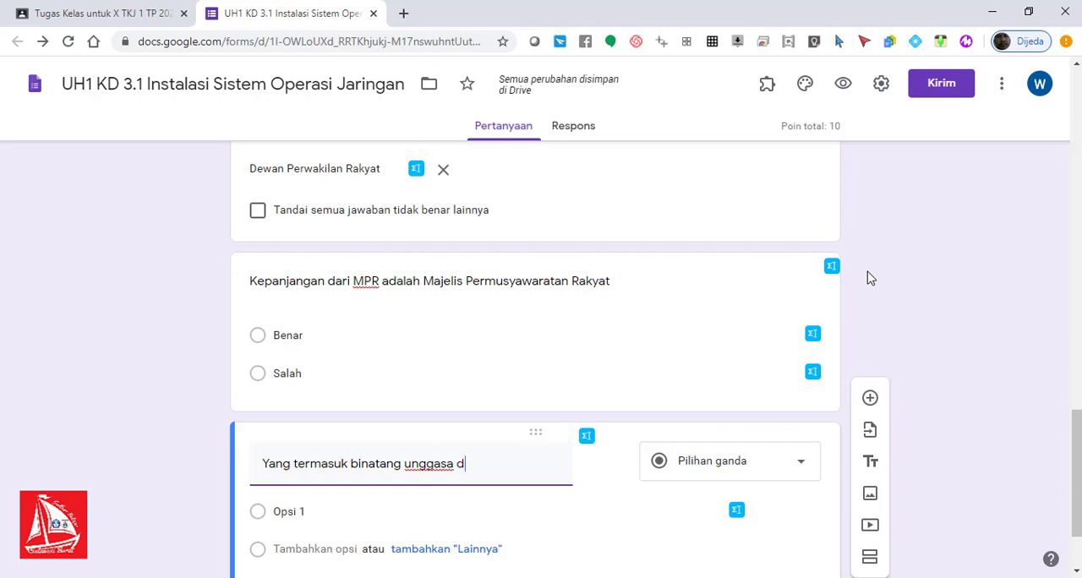
{"action": "key", "text": "BackSpace"}
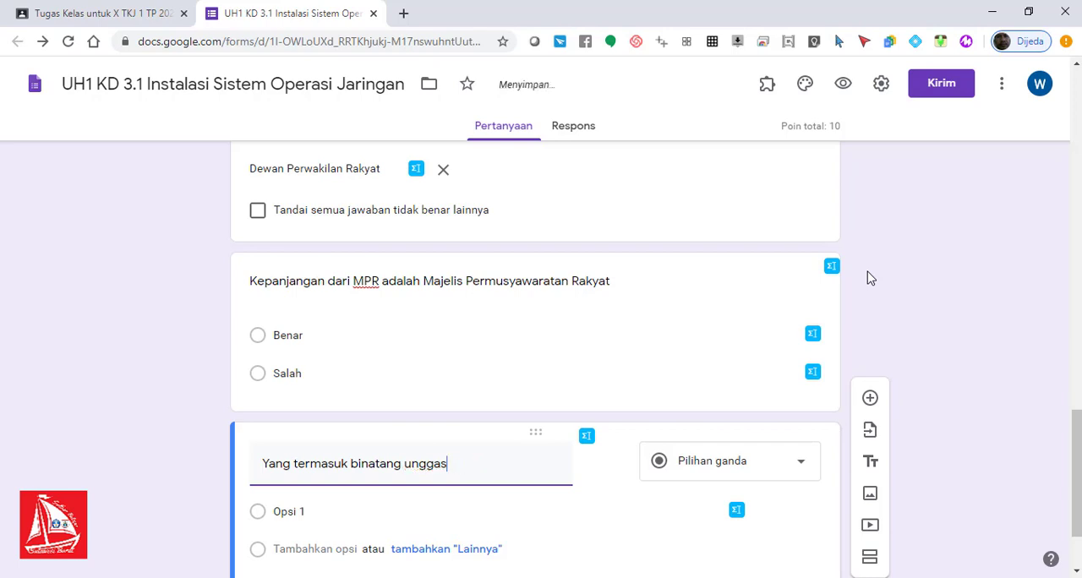
{"action": "type", "text": "berikut"}
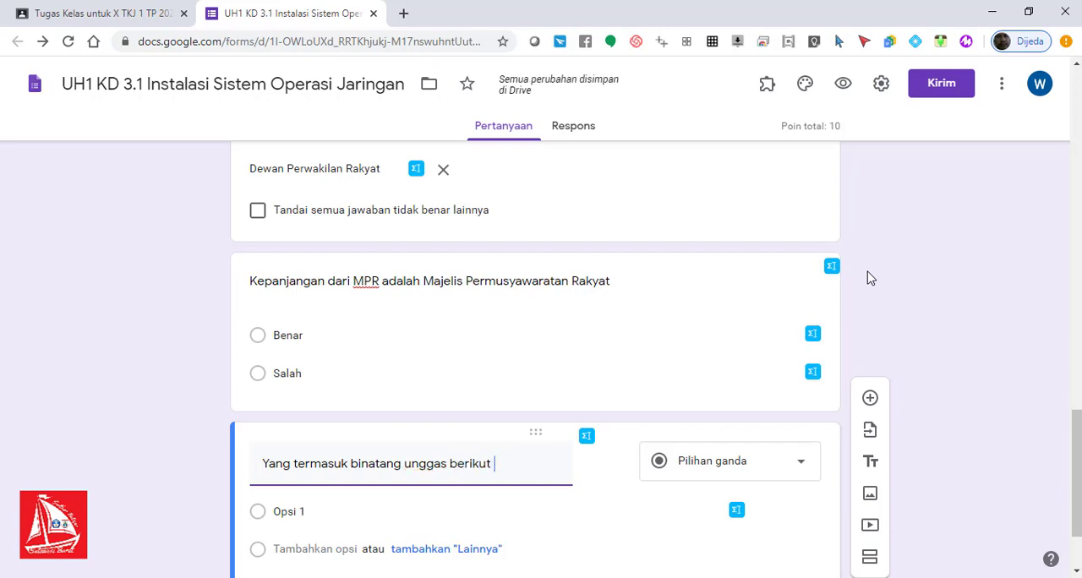
{"action": "type", "text": " ayaitu..."}
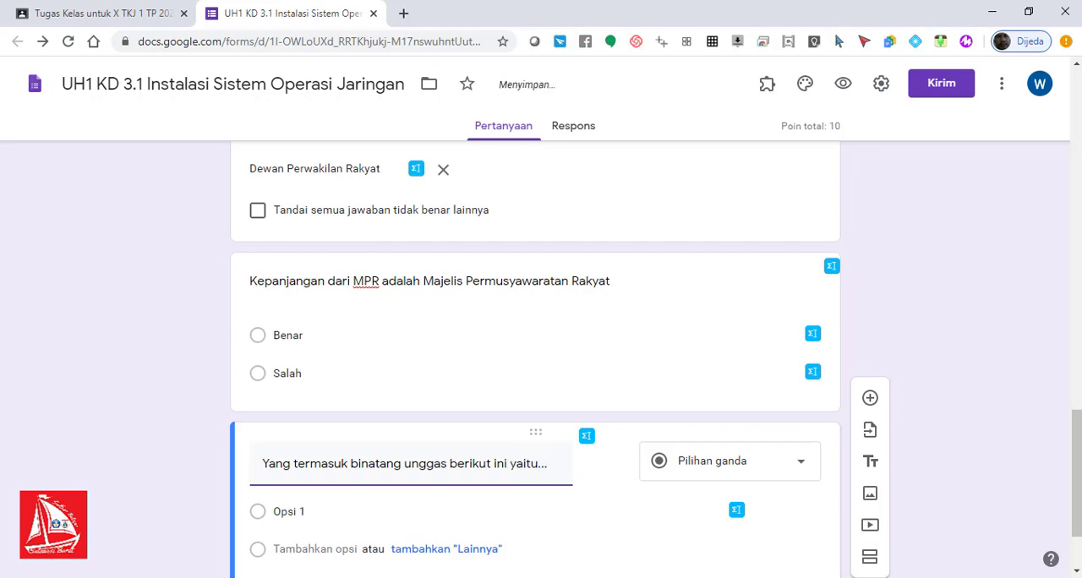
Step: Change the "binatang unggas" question's type to checkboxes (Kotak Centang) and enter "Sapi" as its first option
{"action": "scroll", "coordinate": [541, 391], "scroll_direction": "down", "scroll_amount": 1}
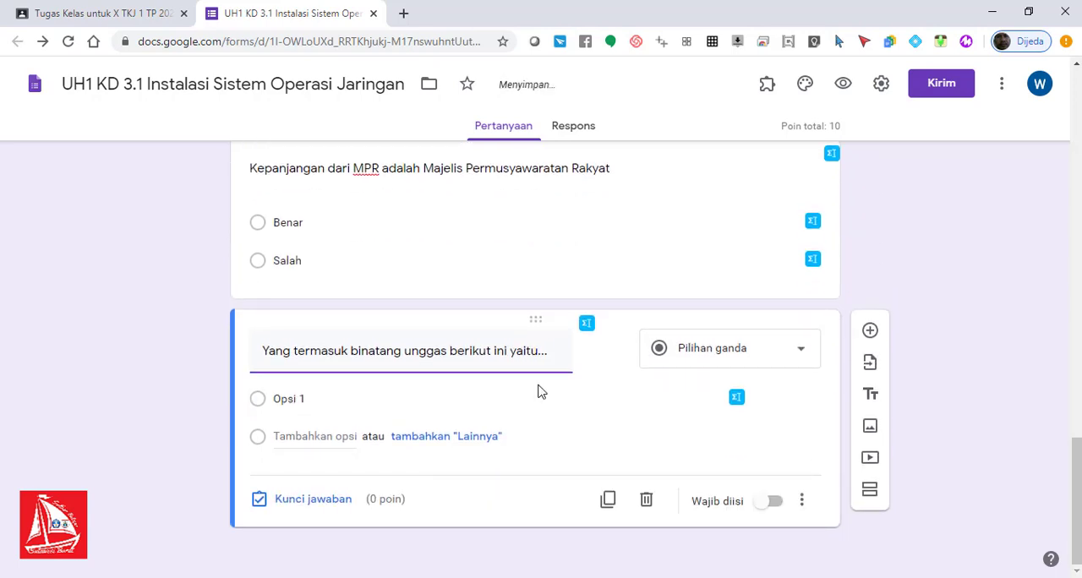
{"action": "left_click", "coordinate": [757, 357]}
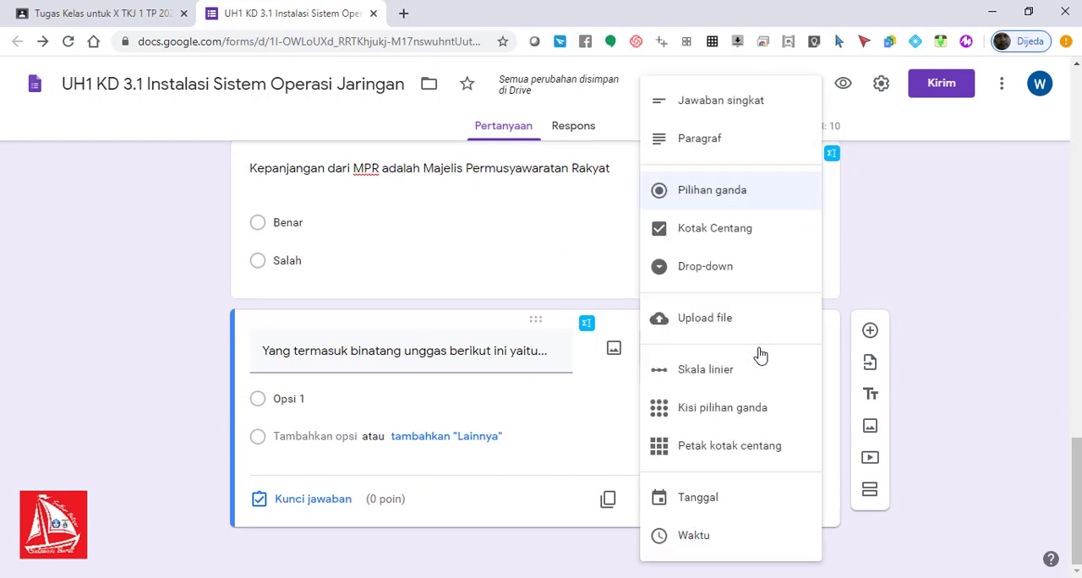
{"action": "left_click", "coordinate": [745, 234]}
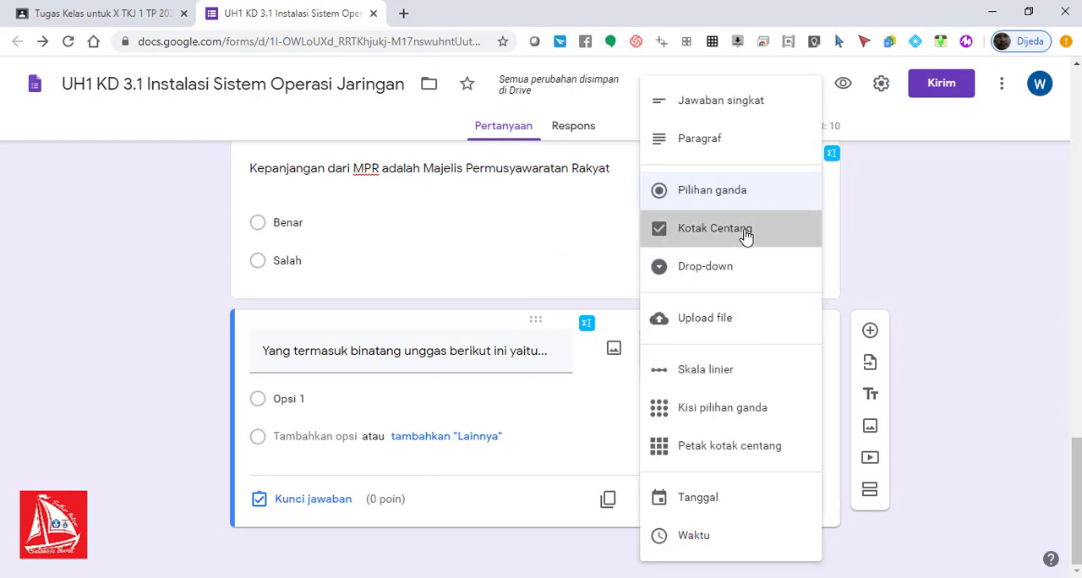
{"action": "left_click", "coordinate": [402, 404]}
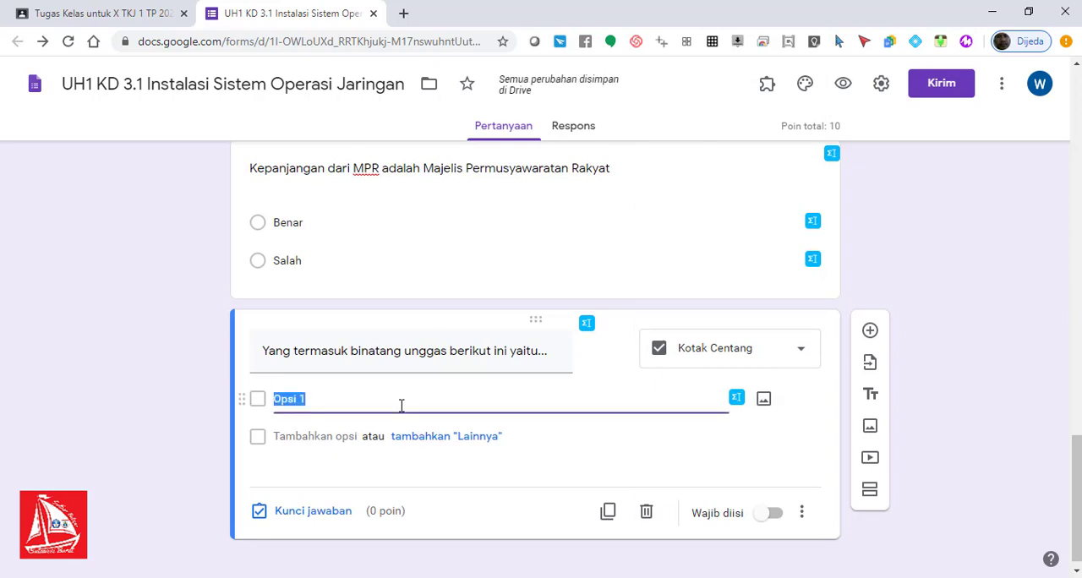
{"action": "type", "text": "Sapi"}
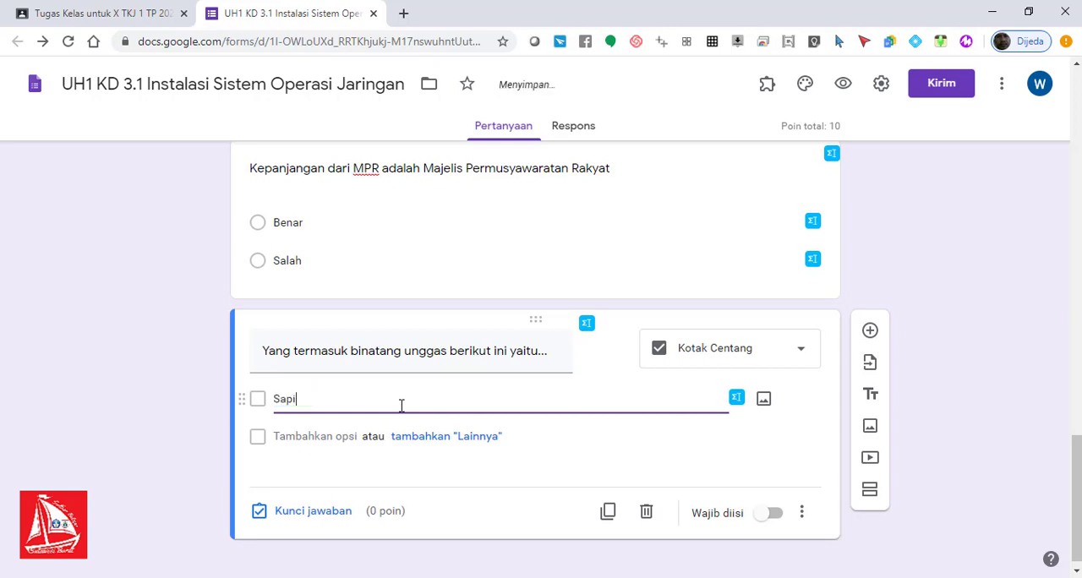
Step: Add the options "Kerbau", "Burung", "Kucing" and "Ayam" below "Sapi" in the "binatang unggas" question
{"action": "left_click", "coordinate": [331, 438]}
{"action": "type", "text": "Ke"}
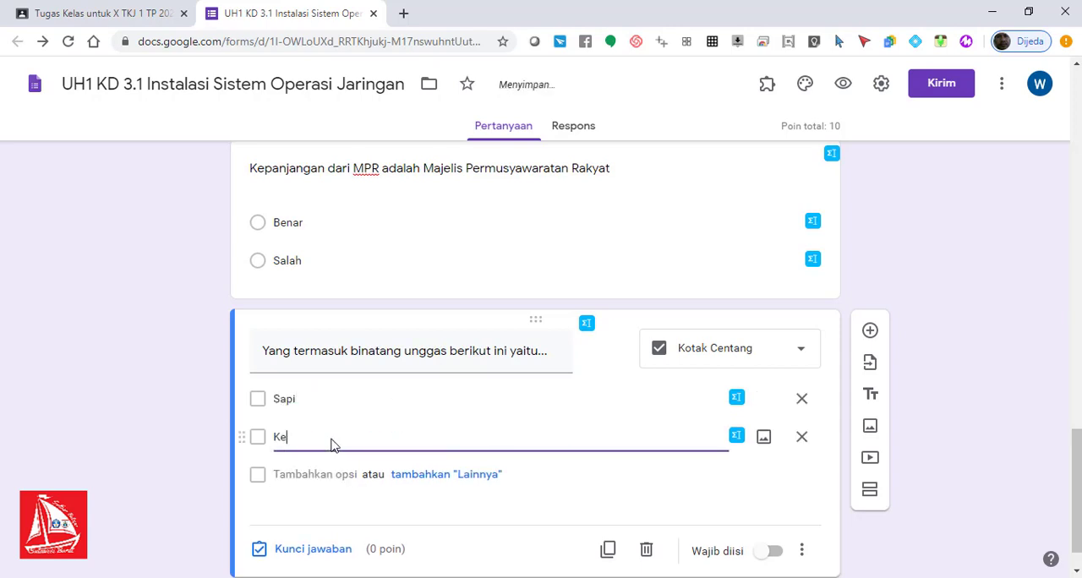
{"action": "type", "text": "rbau"}
{"action": "left_click", "coordinate": [303, 474]}
{"action": "type", "text": "Burung"}
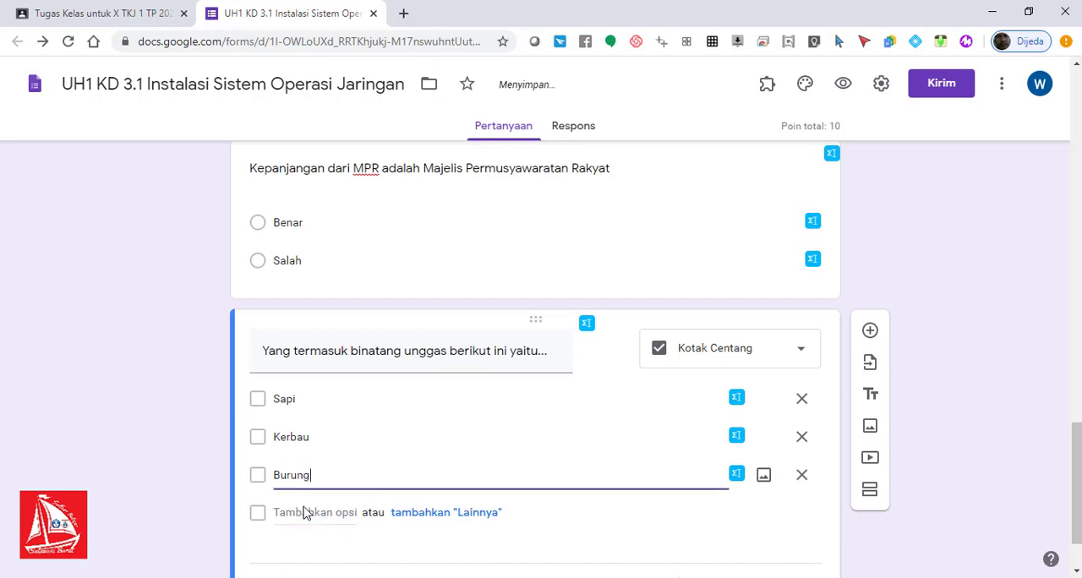
{"action": "left_click", "coordinate": [304, 512]}
{"action": "type", "text": "Ayam"}
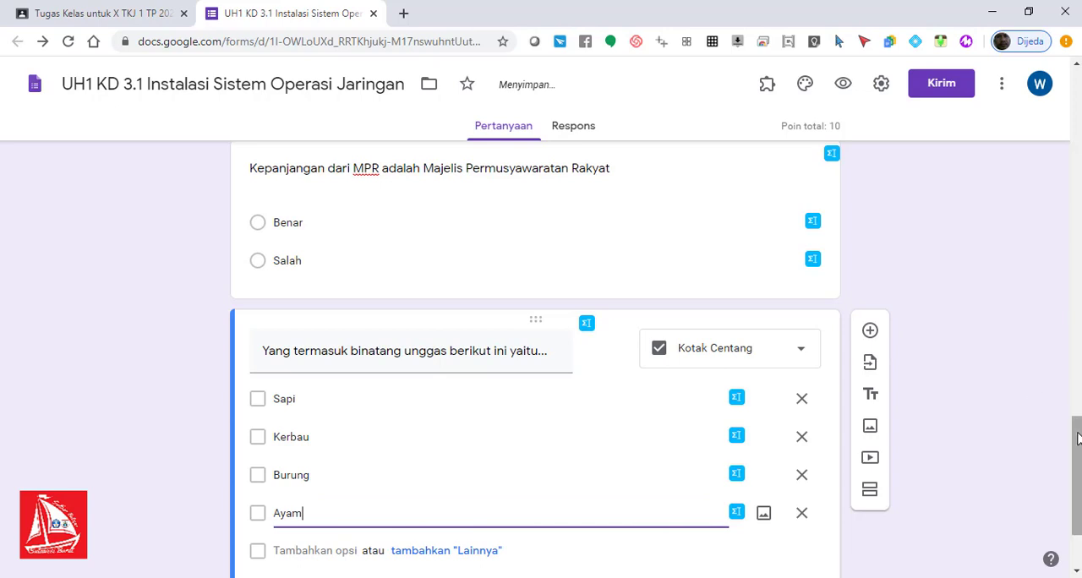
{"action": "left_click_drag", "start_coordinate": [1075, 435], "coordinate": [1077, 463]}
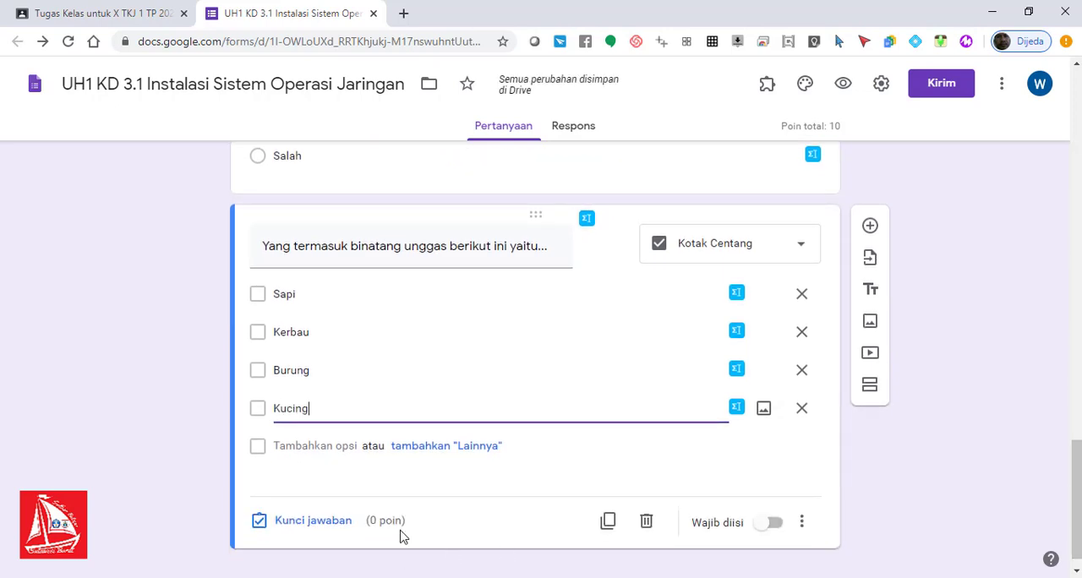
{"action": "left_click", "coordinate": [302, 445]}
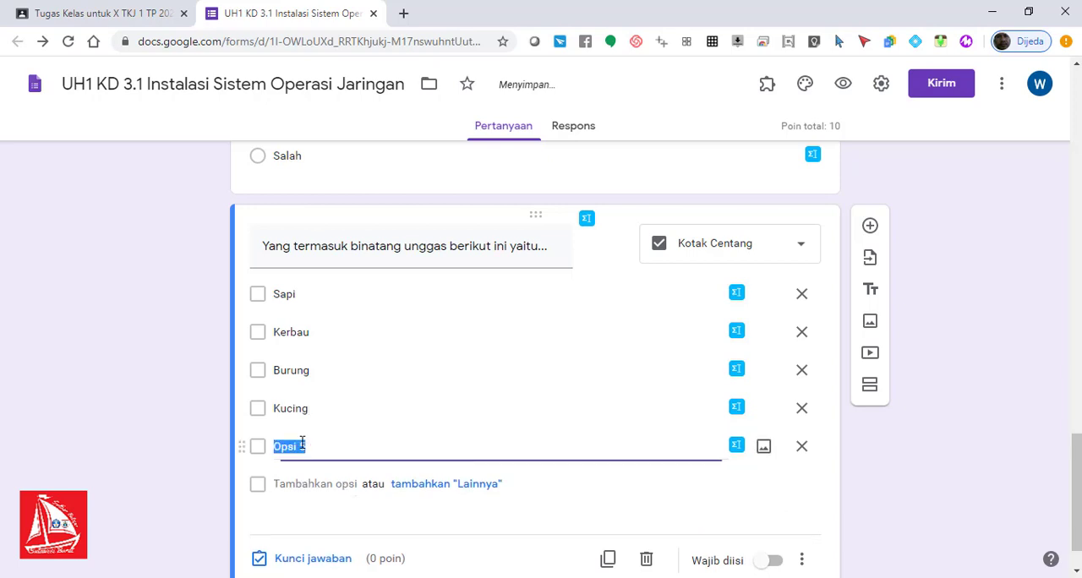
{"action": "type", "text": "ya"}
{"action": "type", "text": "am"}
{"action": "scroll", "coordinate": [1078, 507], "scroll_direction": "down", "scroll_amount": 2}
{"action": "scroll", "coordinate": [1079, 507], "scroll_direction": "up", "scroll_amount": 2}
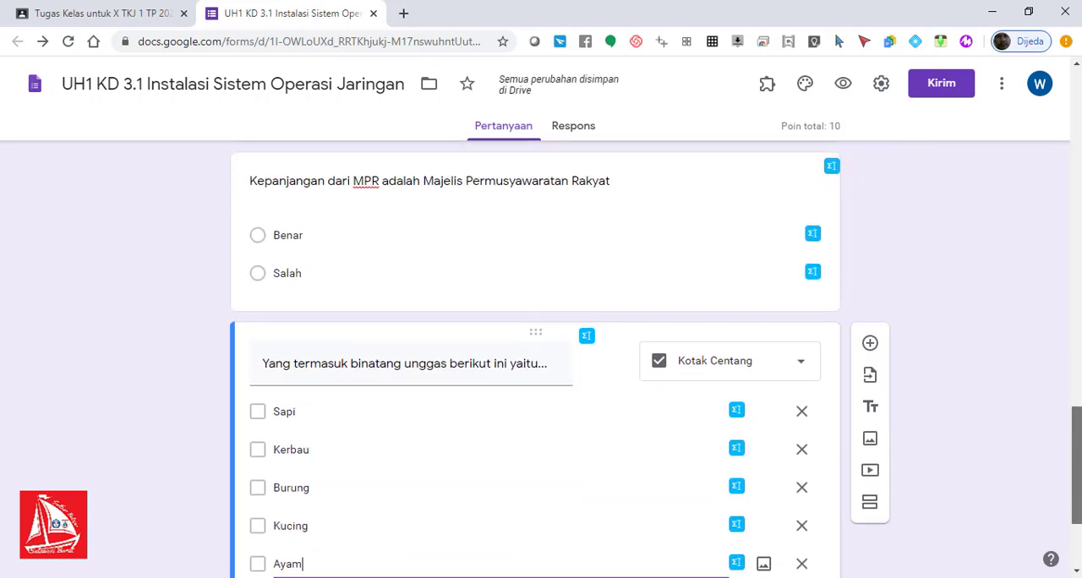
Step: Set the "binatang unggas" question's answer key to "Burung" and "Ayam" with 2 points, and make the question required
{"action": "left_click_drag", "start_coordinate": [1076, 463], "coordinate": [1077, 460]}
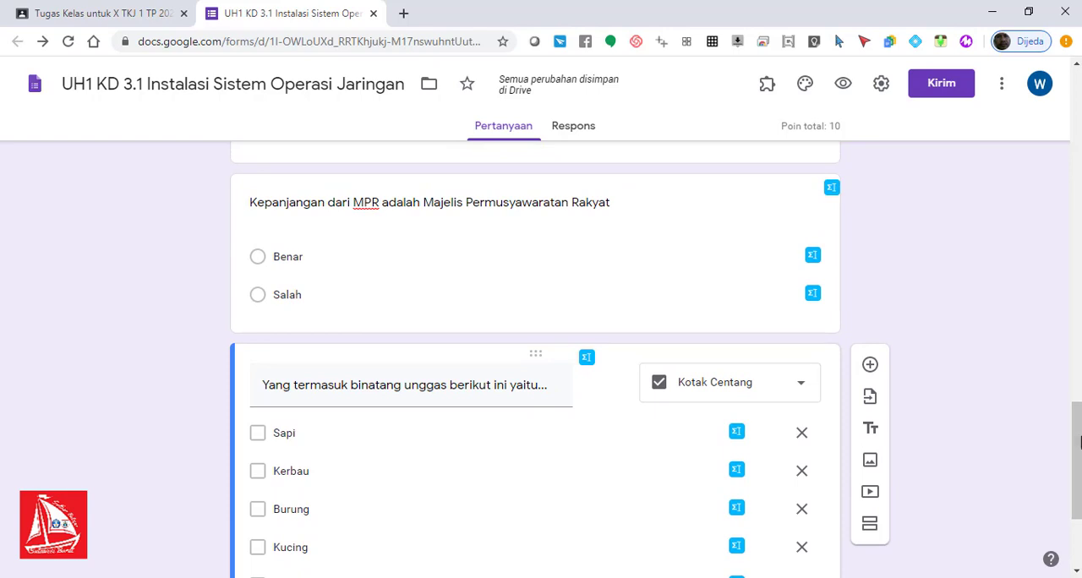
{"action": "left_click_drag", "start_coordinate": [1078, 442], "coordinate": [1079, 487]}
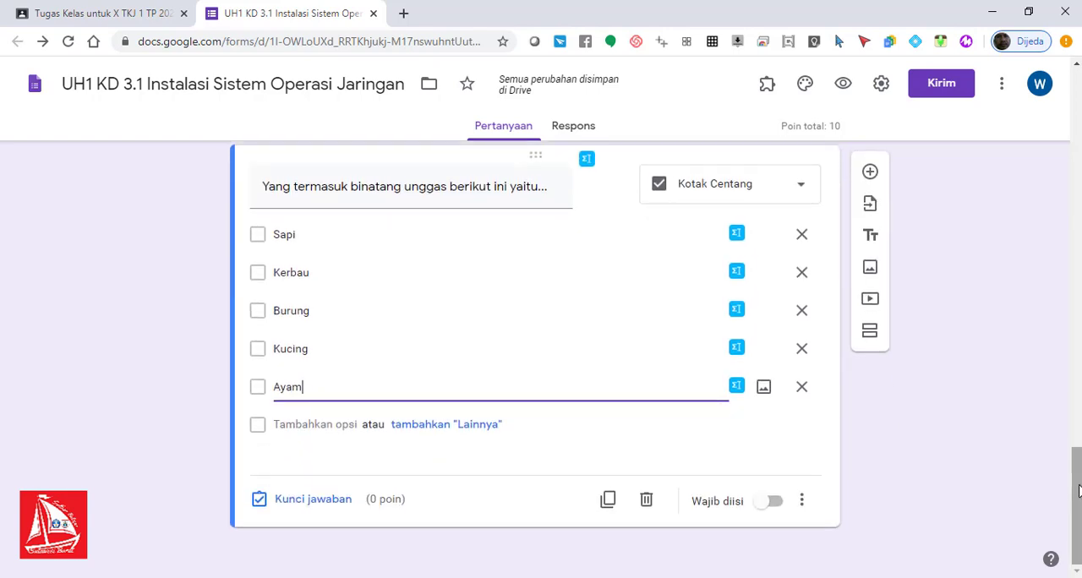
{"action": "left_click", "coordinate": [332, 506]}
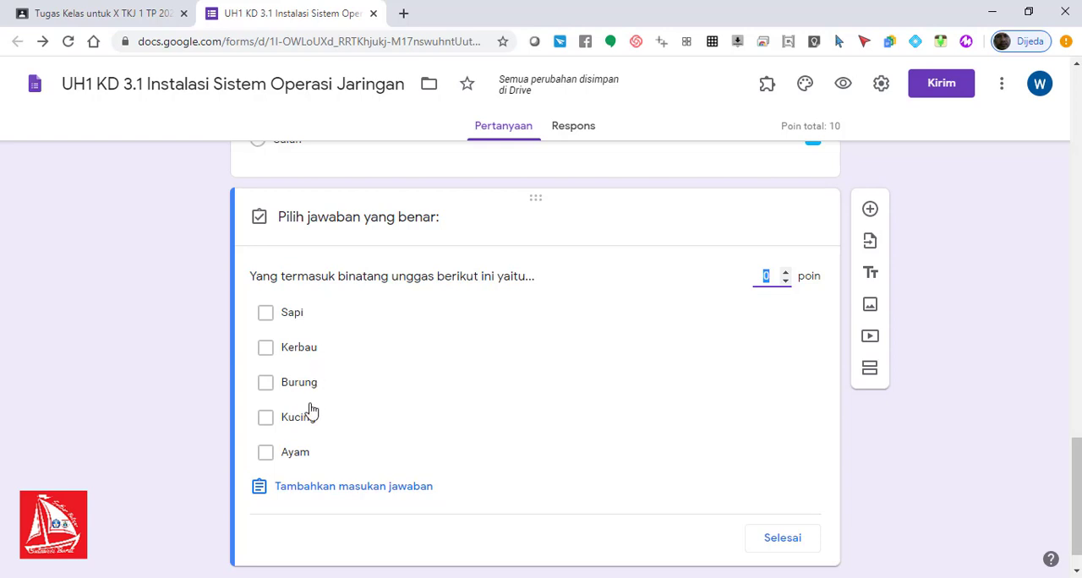
{"action": "left_click", "coordinate": [381, 398]}
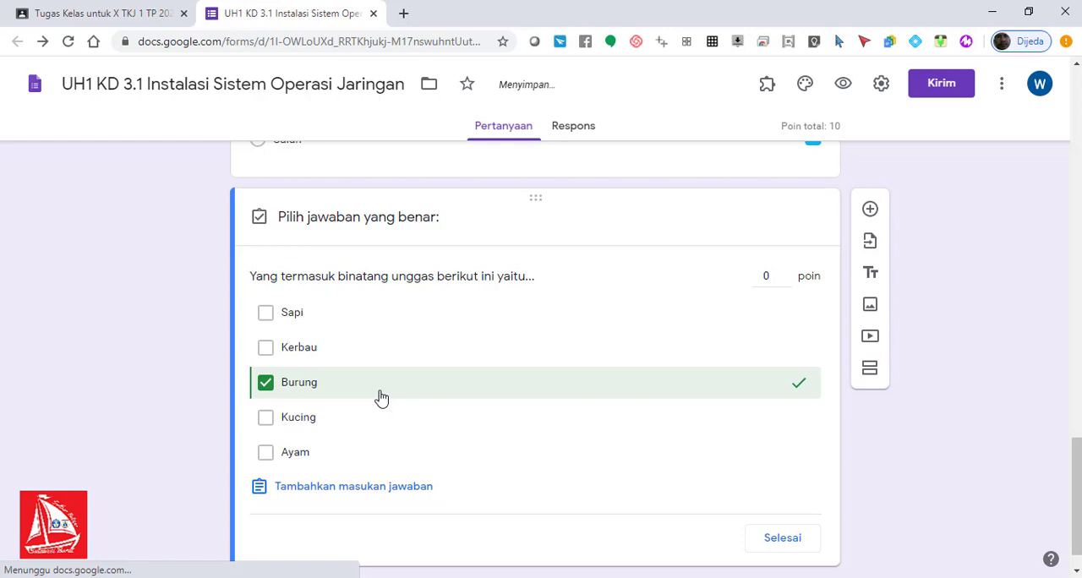
{"action": "left_click", "coordinate": [367, 462]}
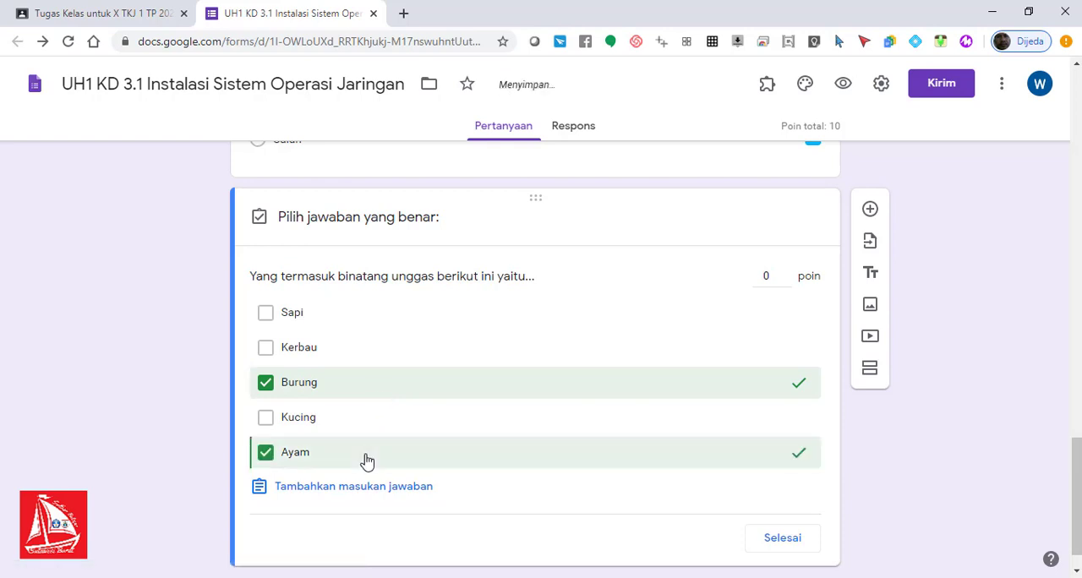
{"action": "double_click", "coordinate": [769, 275]}
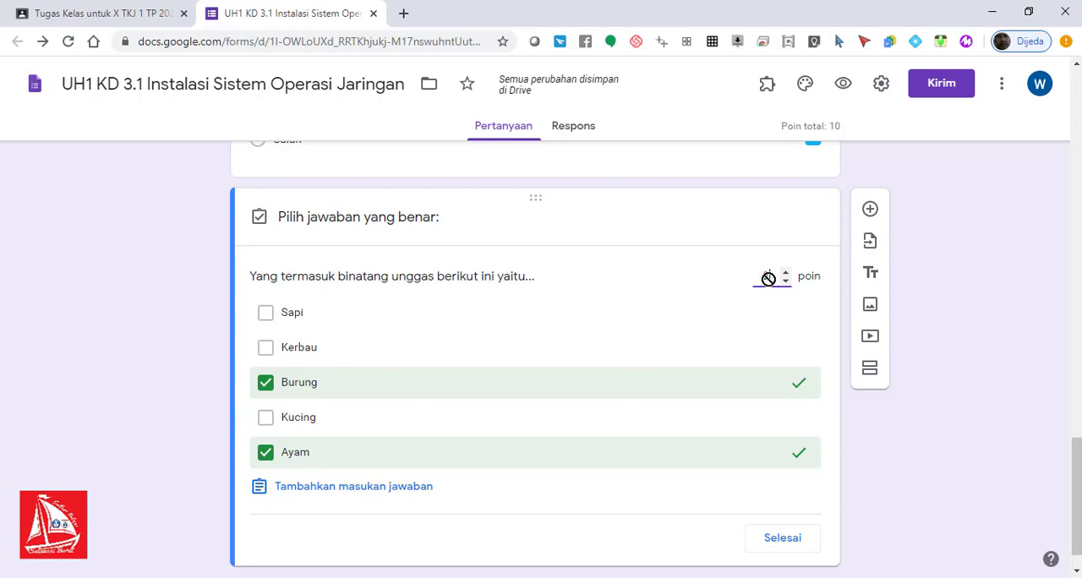
{"action": "type", "text": "2"}
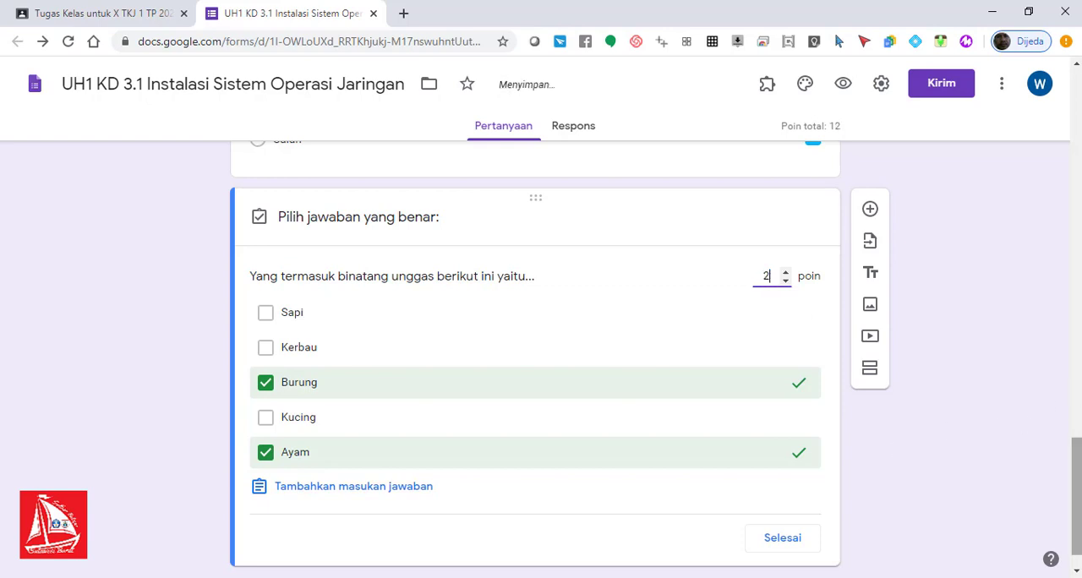
{"action": "left_click_drag", "start_coordinate": [1077, 487], "coordinate": [1076, 500]}
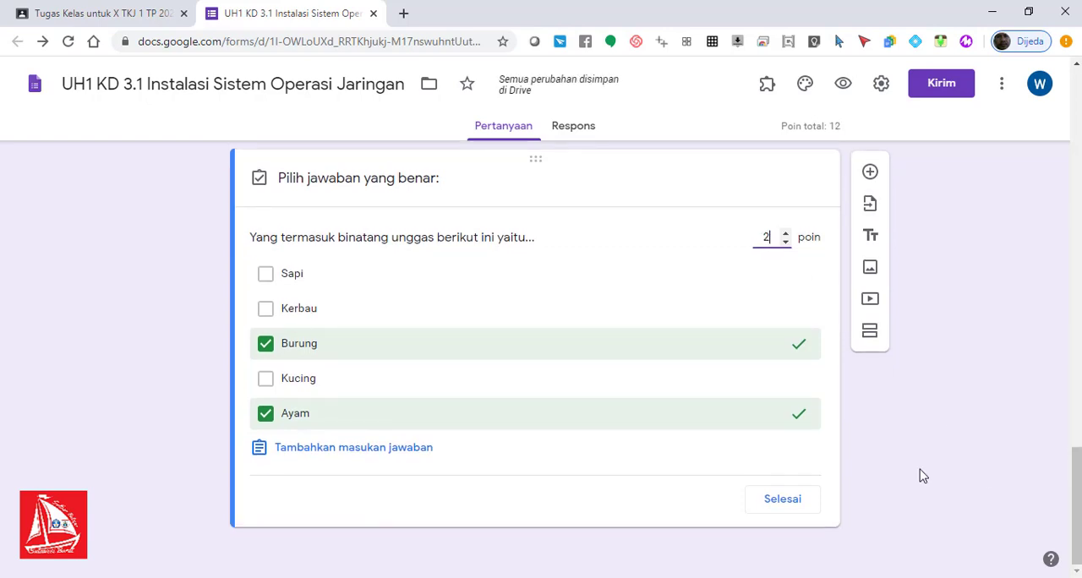
{"action": "left_click", "coordinate": [775, 505]}
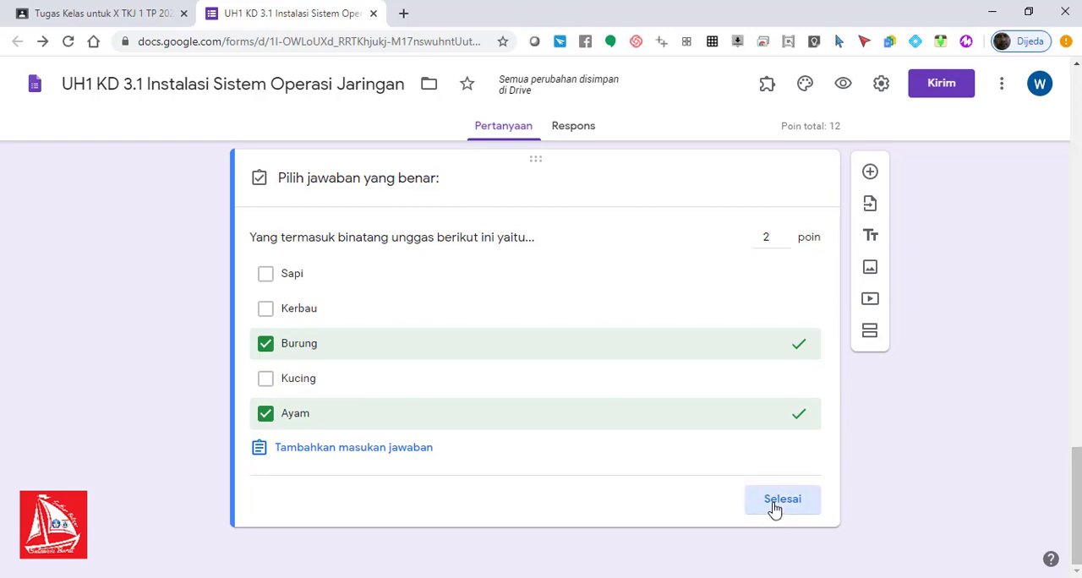
{"action": "left_click", "coordinate": [777, 507]}
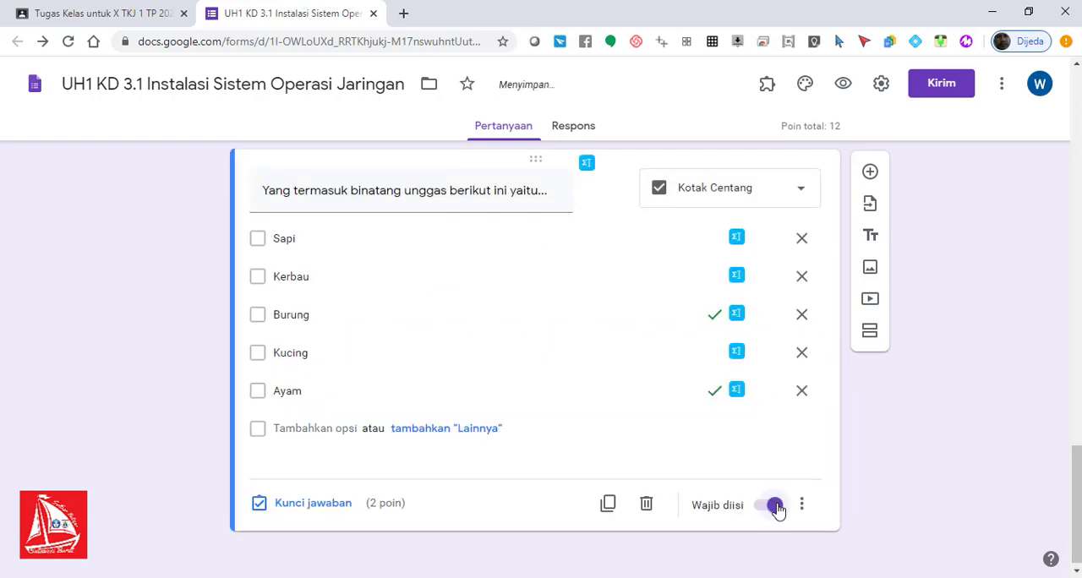
Step: Set the MPR question's answer key to "Benar" with 2 points
{"action": "left_click_drag", "start_coordinate": [1079, 482], "coordinate": [1080, 427]}
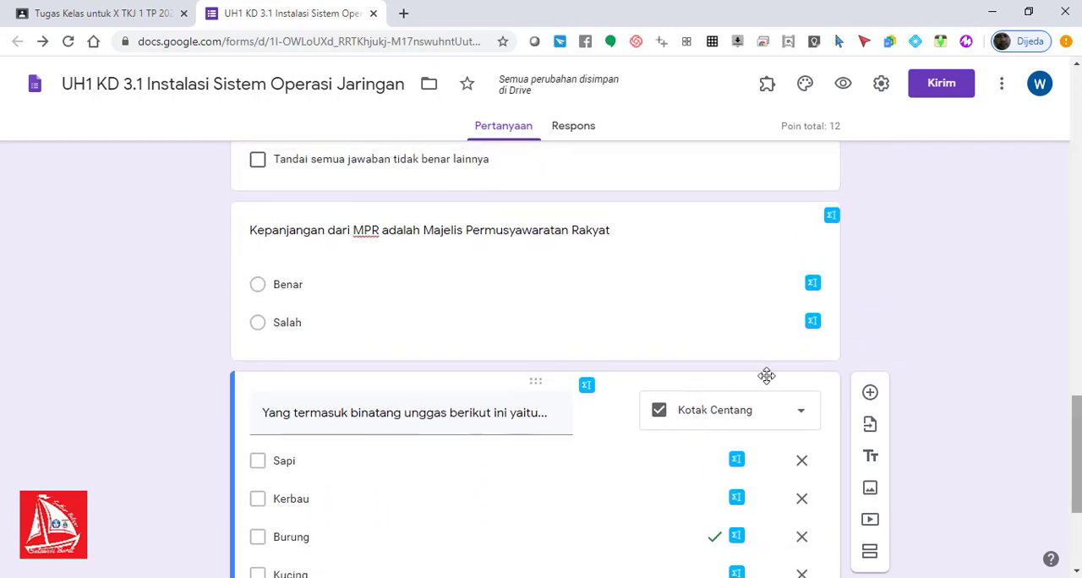
{"action": "left_click", "coordinate": [356, 242]}
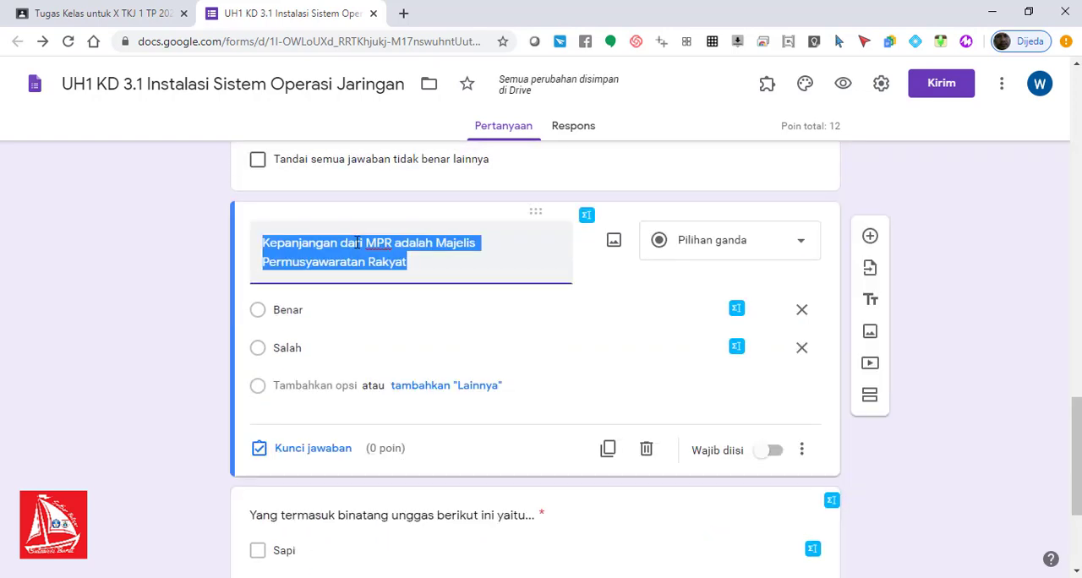
{"action": "left_click", "coordinate": [311, 448]}
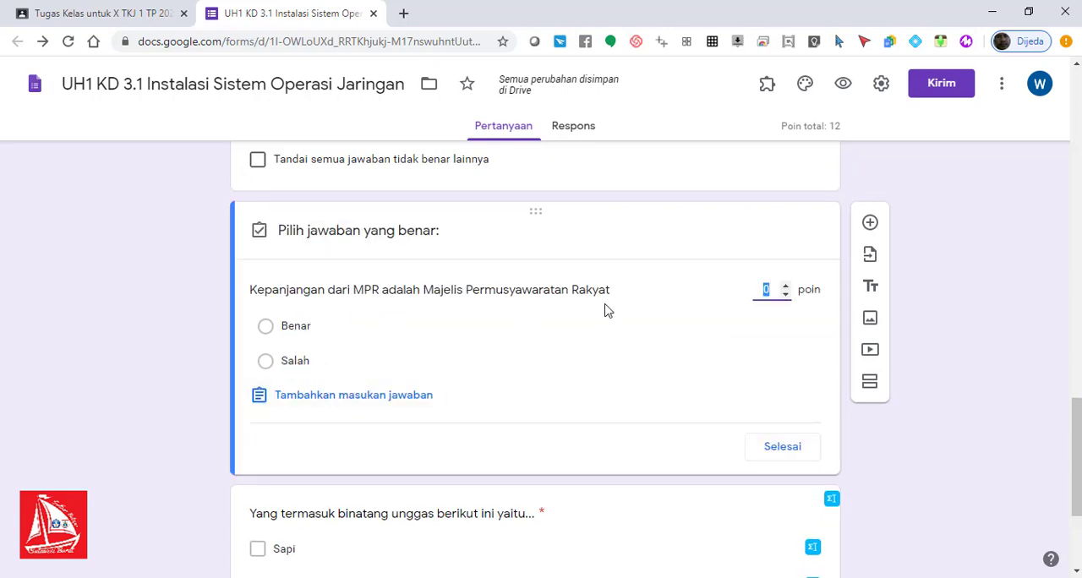
{"action": "left_click", "coordinate": [308, 335]}
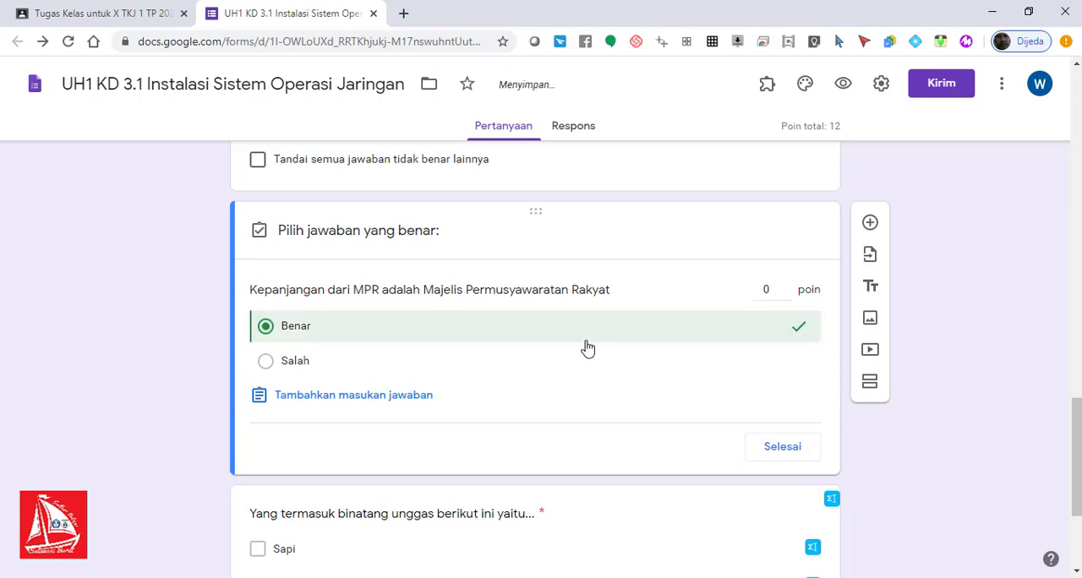
{"action": "left_click", "coordinate": [772, 286]}
{"action": "double_click", "coordinate": [764, 289]}
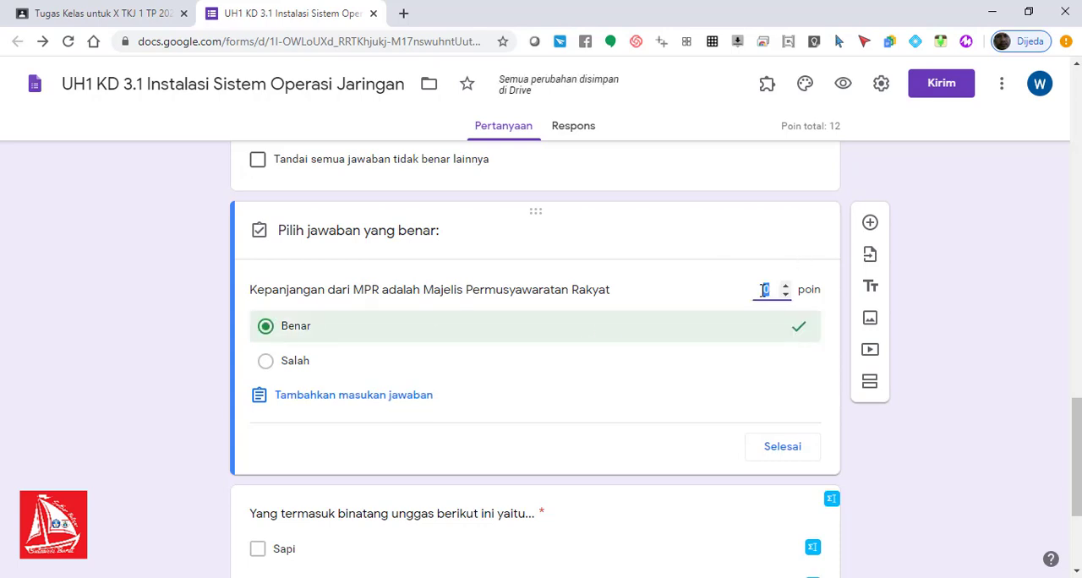
{"action": "type", "text": "2"}
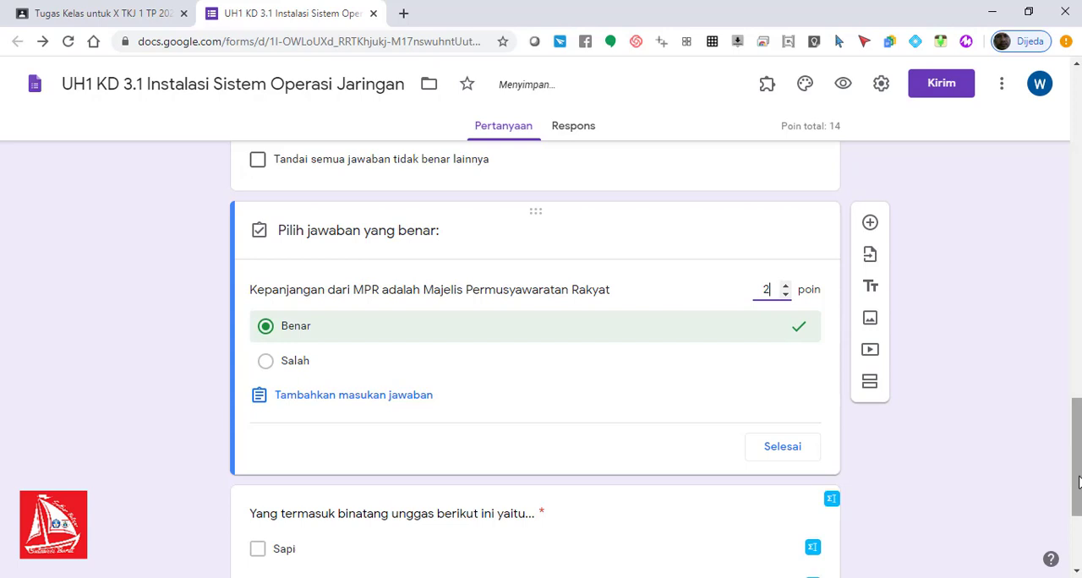
{"action": "left_click_drag", "start_coordinate": [1077, 465], "coordinate": [1078, 511]}
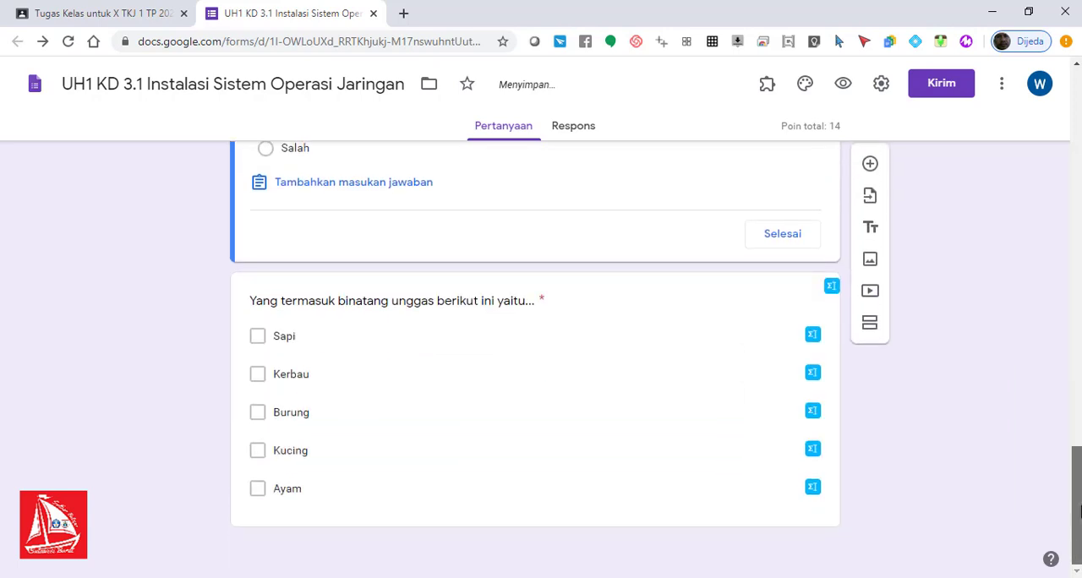
{"action": "left_click", "coordinate": [772, 236]}
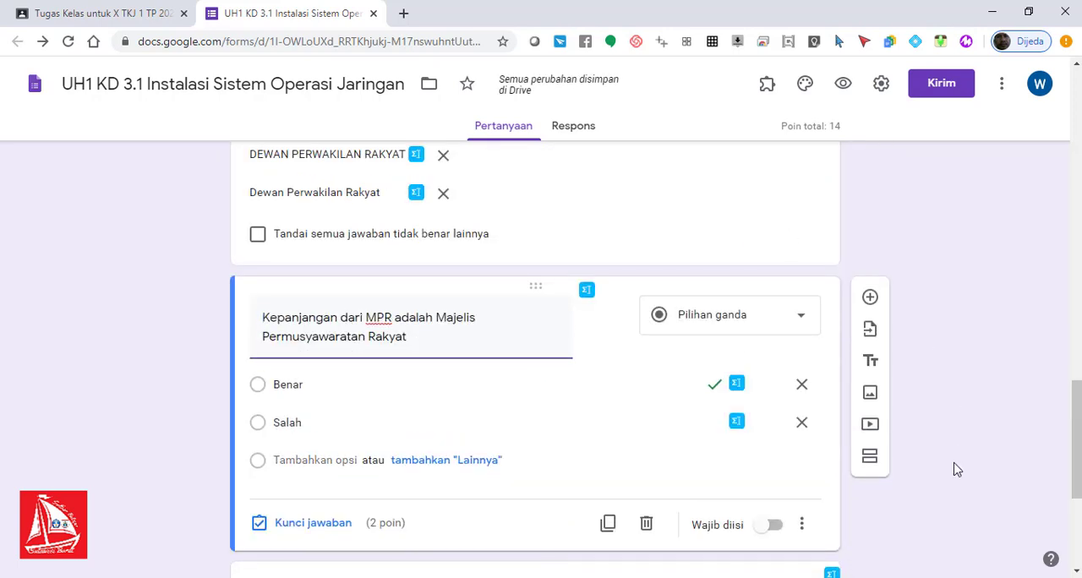
{"action": "left_click_drag", "start_coordinate": [1078, 445], "coordinate": [1078, 488]}
{"action": "left_click_drag", "start_coordinate": [1077, 490], "coordinate": [1078, 499]}
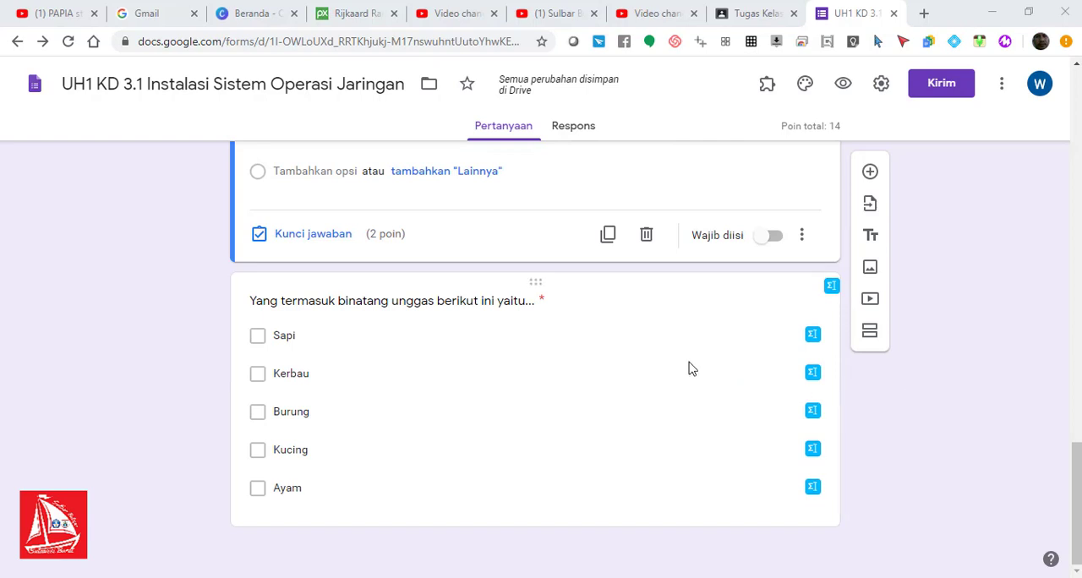
Step: In the form's general settings, collect email addresses without response receipts and restrict the form to SMK Negeri 2 Majene users
{"action": "left_click", "coordinate": [881, 84]}
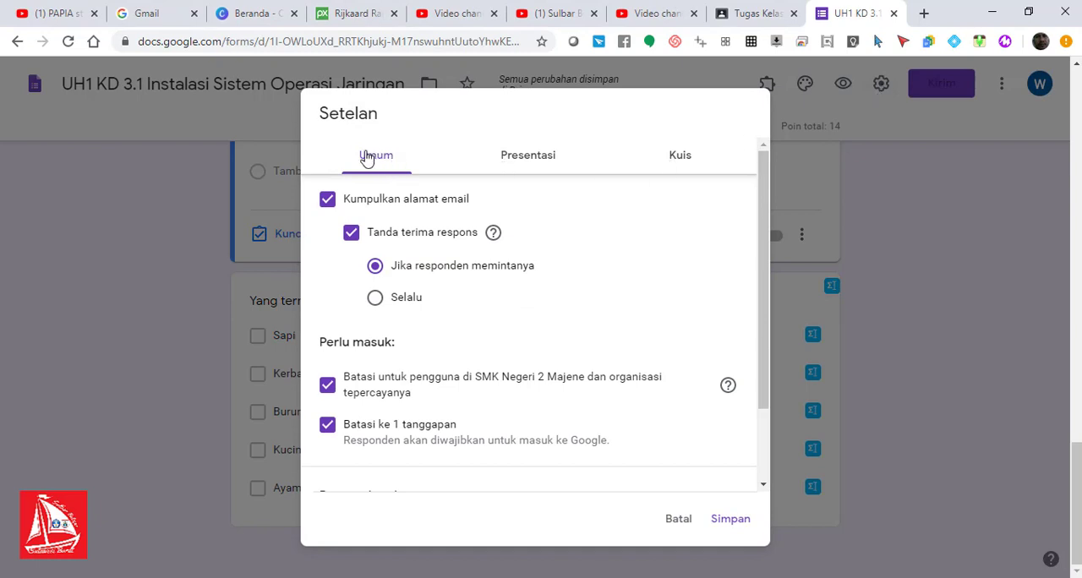
{"action": "left_click", "coordinate": [328, 206]}
{"action": "left_click", "coordinate": [329, 207]}
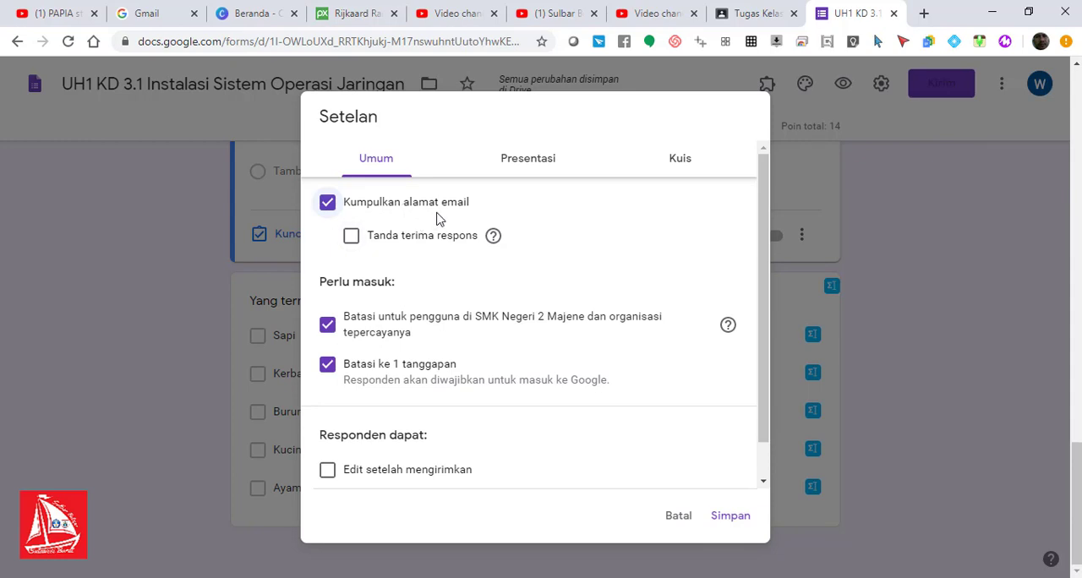
{"action": "left_click", "coordinate": [351, 237]}
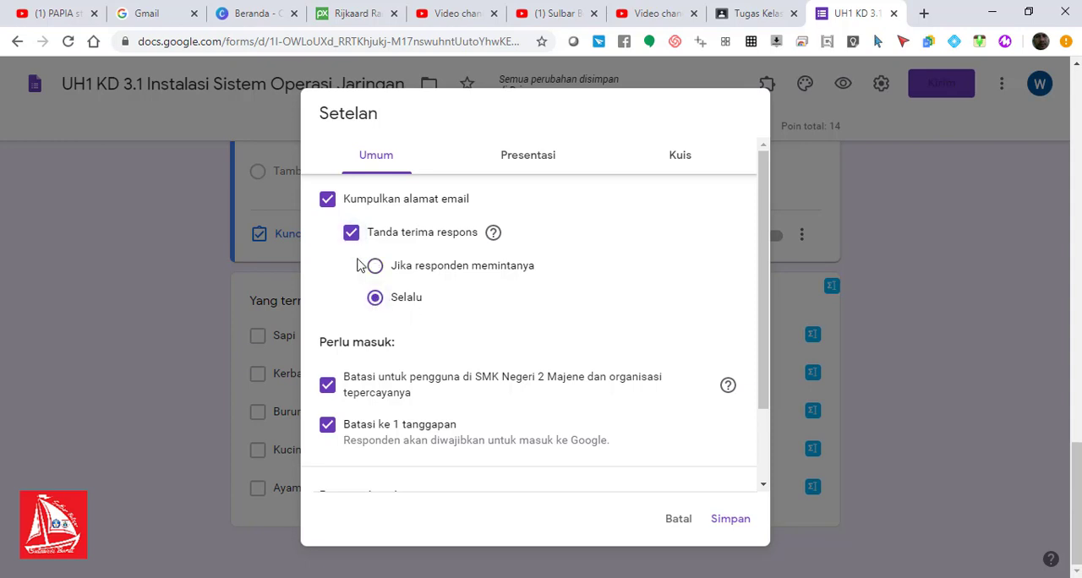
{"action": "left_click", "coordinate": [329, 205]}
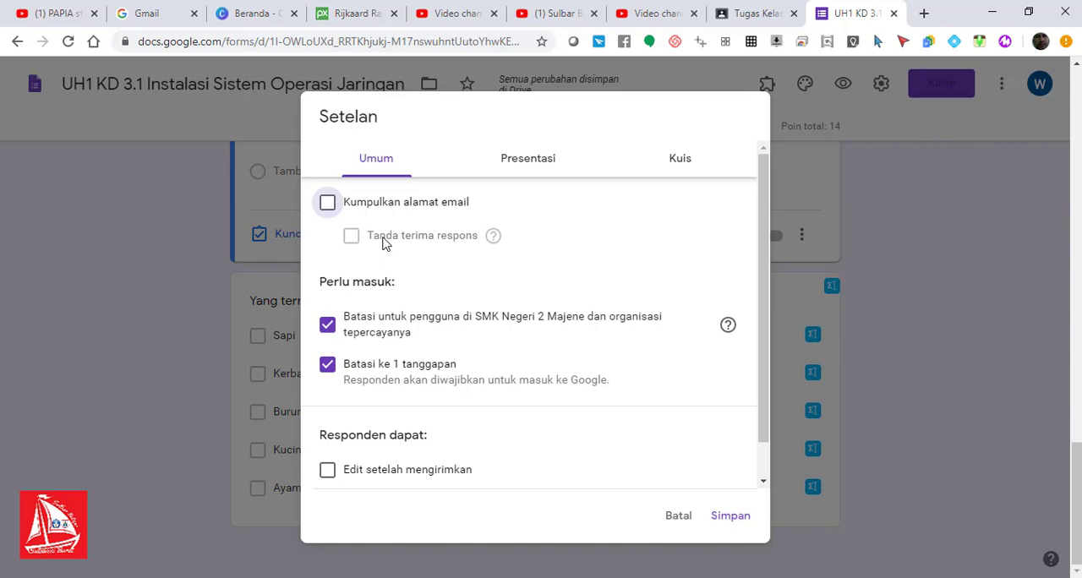
{"action": "left_click", "coordinate": [328, 206]}
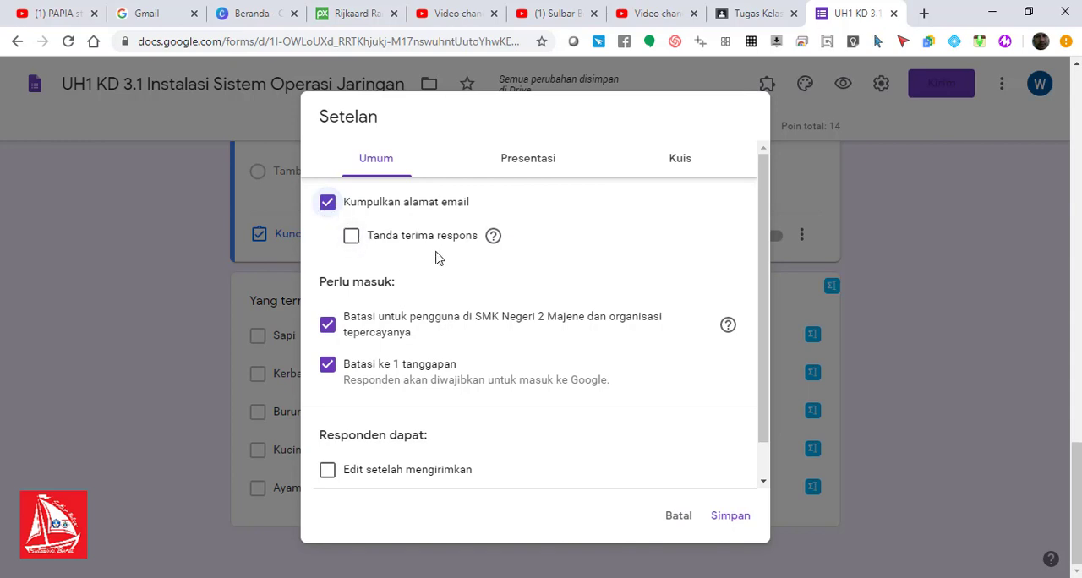
{"action": "left_click", "coordinate": [352, 240]}
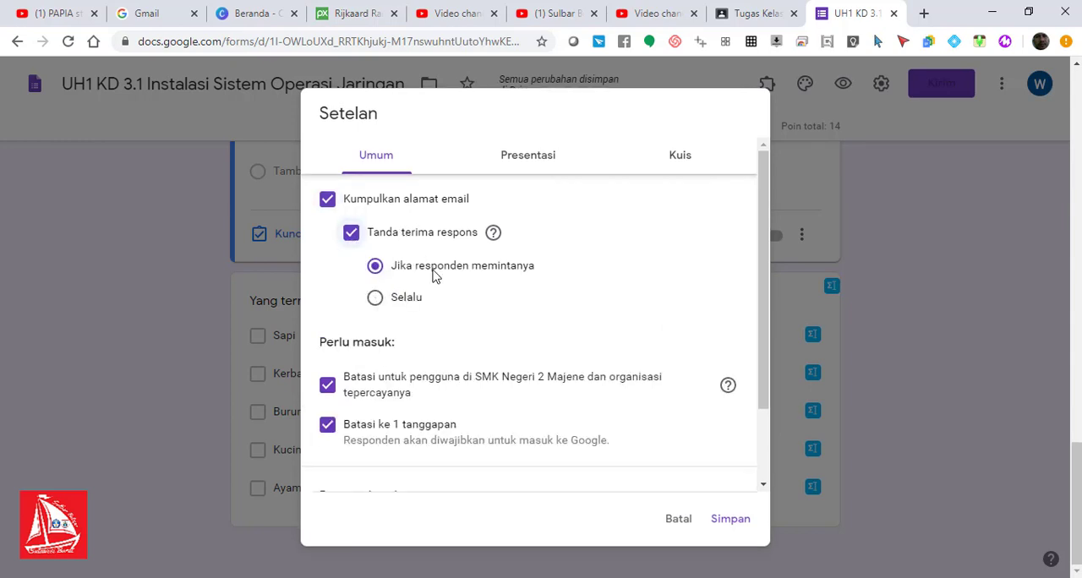
{"action": "left_click", "coordinate": [353, 240]}
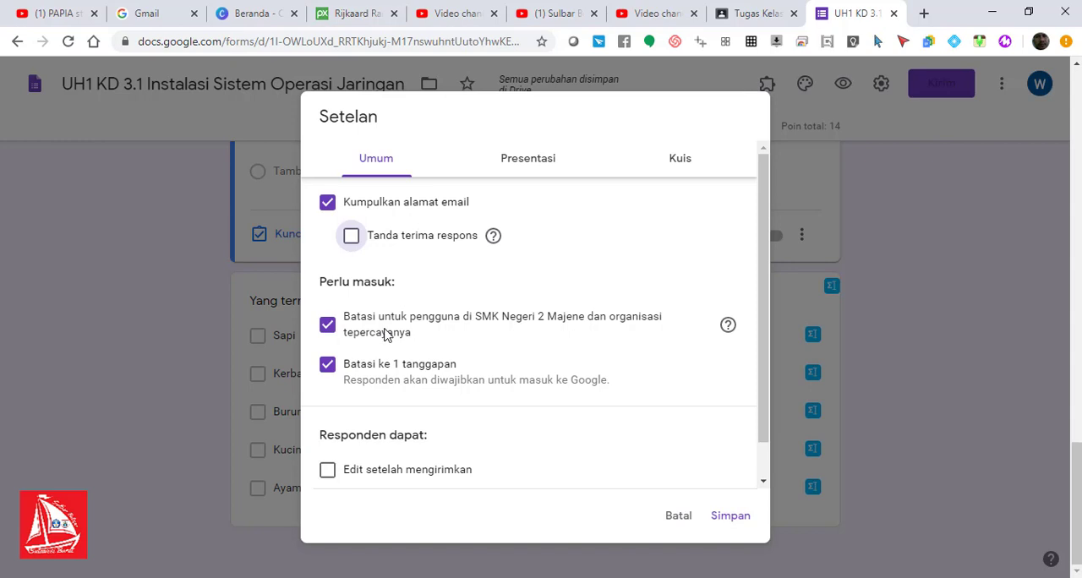
{"action": "left_click", "coordinate": [329, 333]}
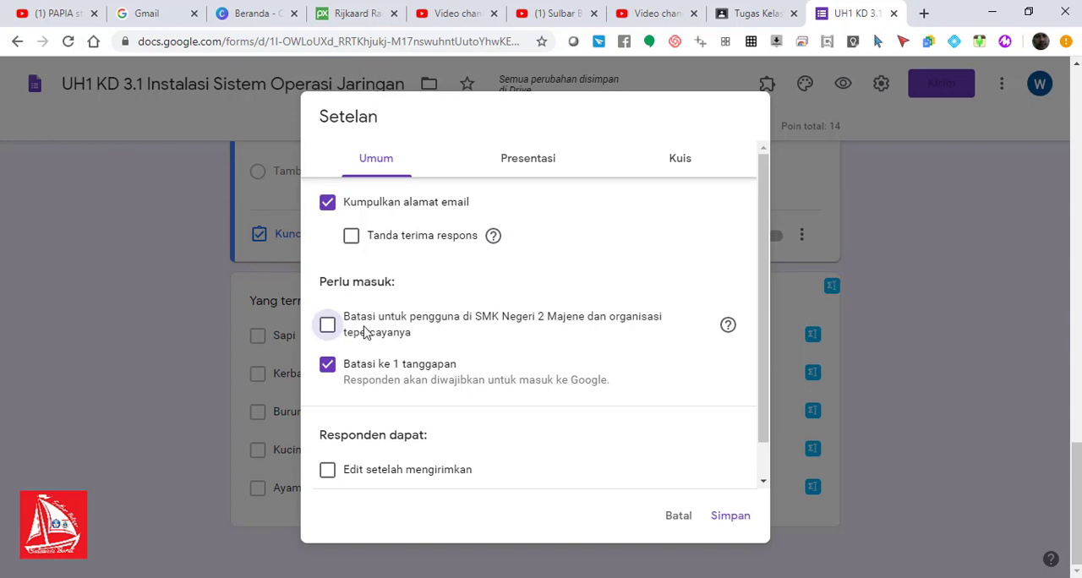
{"action": "left_click", "coordinate": [329, 326]}
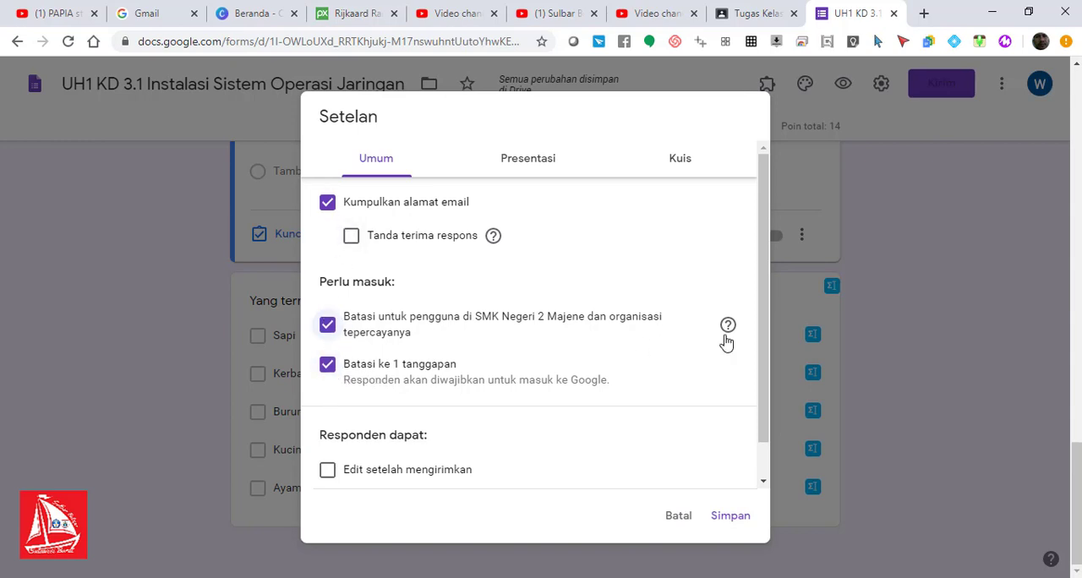
Step: Look over the remaining general settings and open the form's presentation settings
{"action": "left_click_drag", "start_coordinate": [765, 289], "coordinate": [766, 399]}
{"action": "scroll", "coordinate": [753, 265], "scroll_direction": "up", "scroll_amount": 1}
{"action": "left_click", "coordinate": [548, 161]}
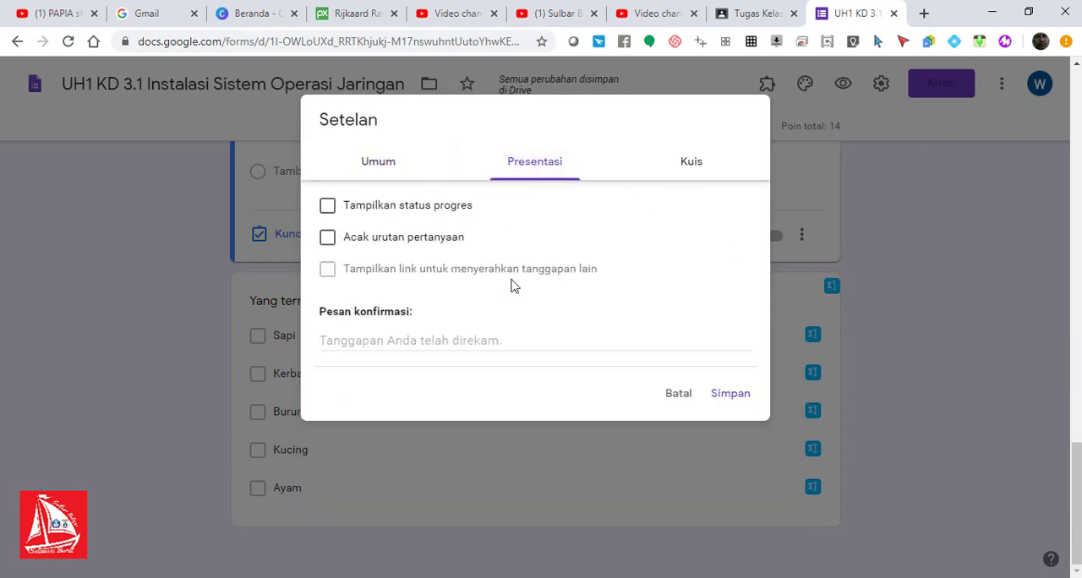
Step: Set the form's confirmation message to "Terima kasih anda telah mengerjakan soal ulangan harian. Semoga sukses!"
{"action": "left_click", "coordinate": [386, 340]}
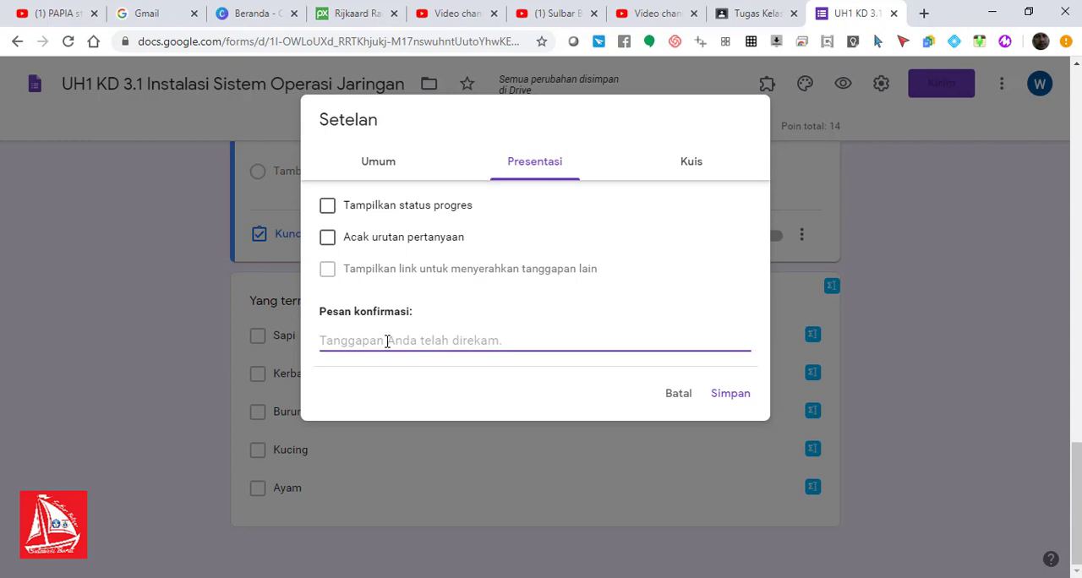
{"action": "type", "text": "tERI"}
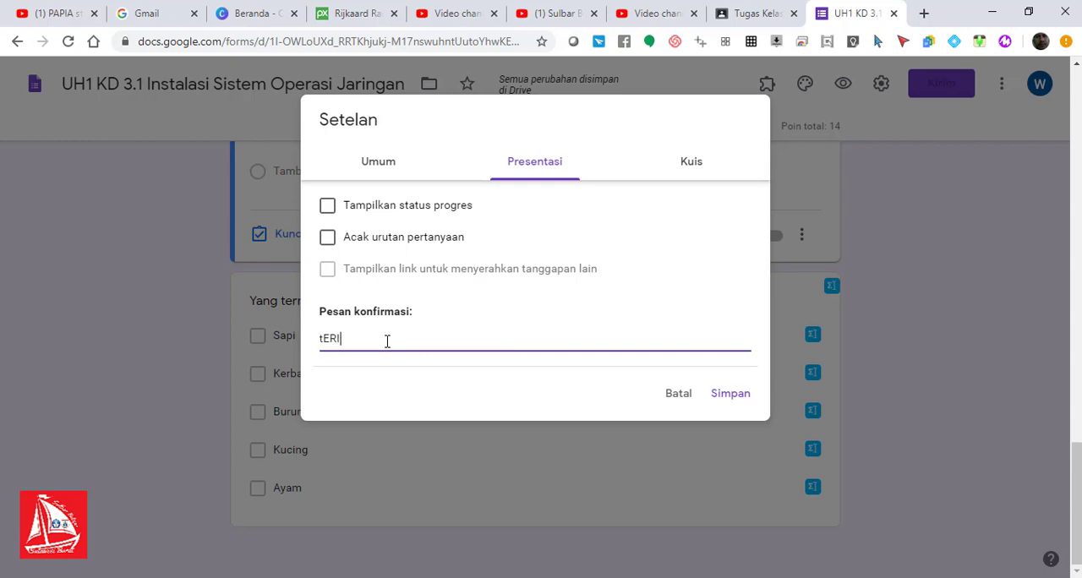
{"action": "key", "text": "BackSpace"}
{"action": "key", "text": "BackSpace"}
{"action": "key", "text": "BackSpace"}
{"action": "key", "text": "BackSpace"}
{"action": "type", "text": "Tet"}
{"action": "key", "text": "BackSpace"}
{"action": "type", "text": "rima aksi"}
{"action": "key", "text": "BackSpace"}
{"action": "key", "text": "BackSpace"}
{"action": "key", "text": "BackSpace"}
{"action": "key", "text": "BackSpace"}
{"action": "type", "text": "kasih anda tra"}
{"action": "key", "text": "BackSpace"}
{"action": "type", "text": "elaha"}
{"action": "key", "text": "BackSpace"}
{"action": "type", "text": "mengerjakan s"}
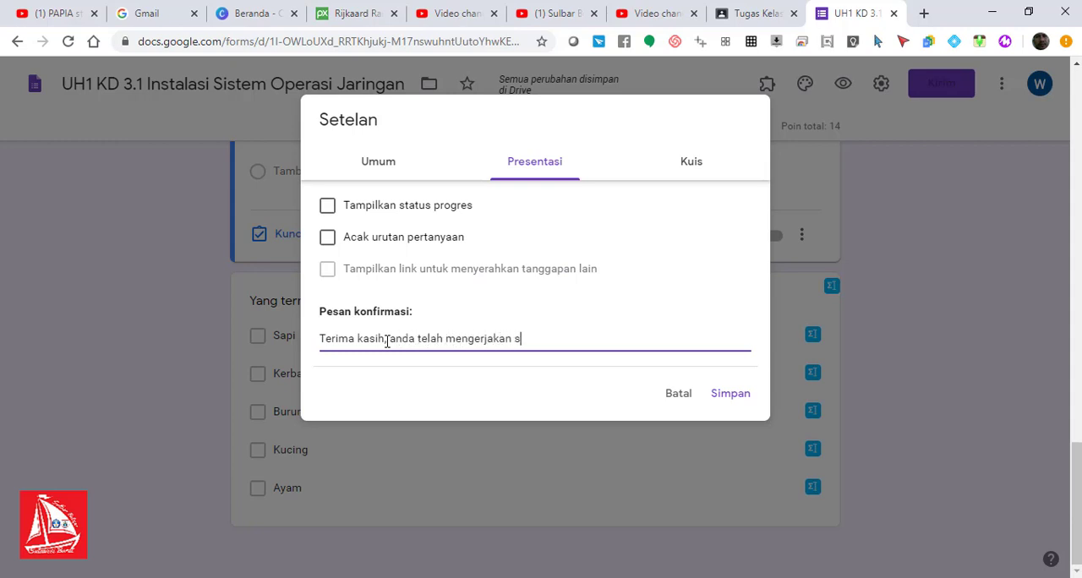
{"action": "type", "text": "oal ulangan har"}
{"action": "key", "text": "BackSpace"}
{"action": "key", "text": "BackSpace"}
{"action": "type", "text": "arian, d"}
{"action": "key", "text": "BackSpace"}
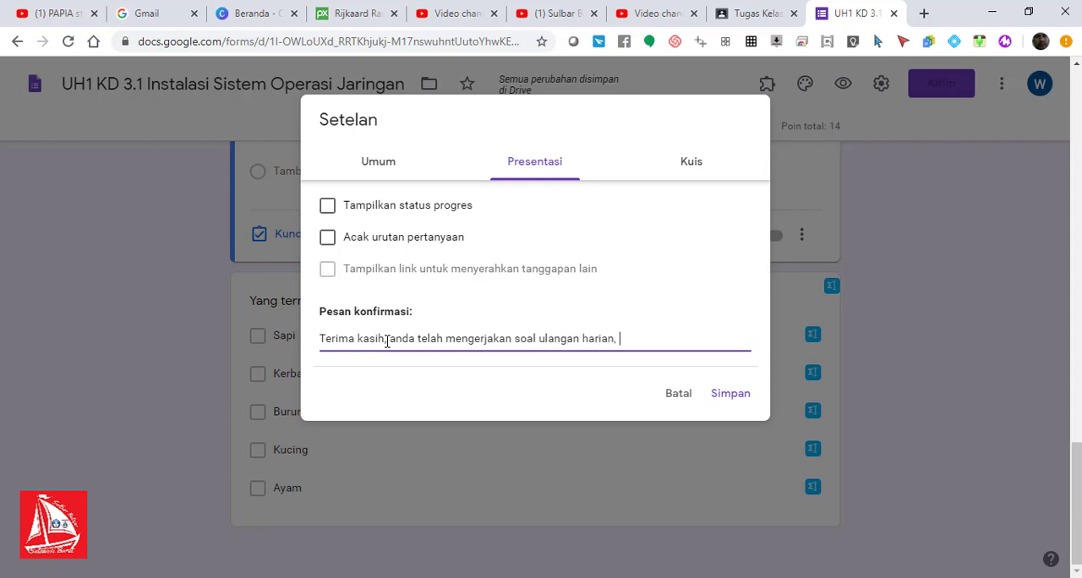
{"action": "type", "text": ". Semoga Sukse"}
{"action": "key", "text": "BackSpace"}
{"action": "key", "text": "BackSpace"}
{"action": "key", "text": "BackSpace"}
{"action": "key", "text": "BackSpace"}
{"action": "key", "text": "BackSpace"}
{"action": "type", "text": "suk"}
{"action": "key", "text": "BackSpace"}
{"action": "type", "text": "kses!"}
Step: Open the form's quiz settings and review the locked mode, grade release and respondent visibility options
{"action": "left_click", "coordinate": [684, 169]}
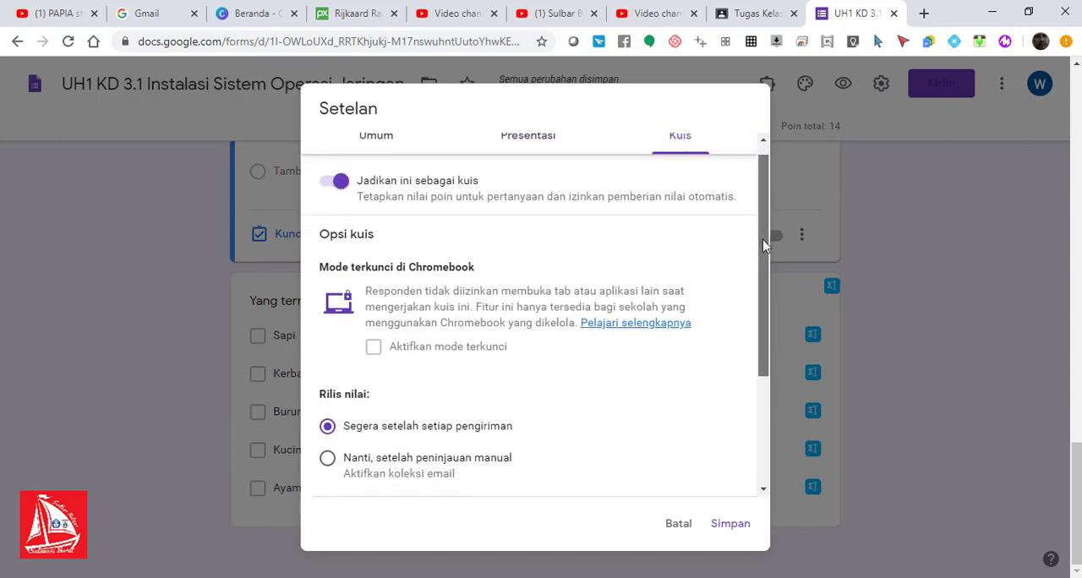
{"action": "mouse_move", "coordinate": [763, 232]}
{"action": "left_mouse_down"}
{"action": "mouse_move", "coordinate": [763, 245]}
{"action": "mouse_move", "coordinate": [768, 230]}
{"action": "left_mouse_up"}
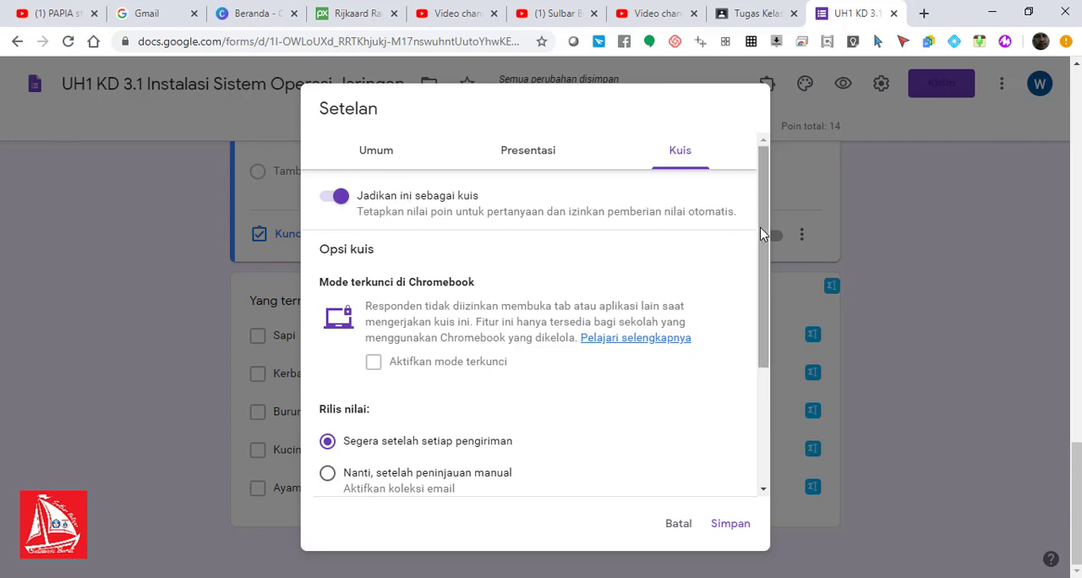
{"action": "left_click_drag", "start_coordinate": [763, 234], "coordinate": [760, 237]}
{"action": "scroll", "coordinate": [760, 238], "scroll_direction": "down", "scroll_amount": 3}
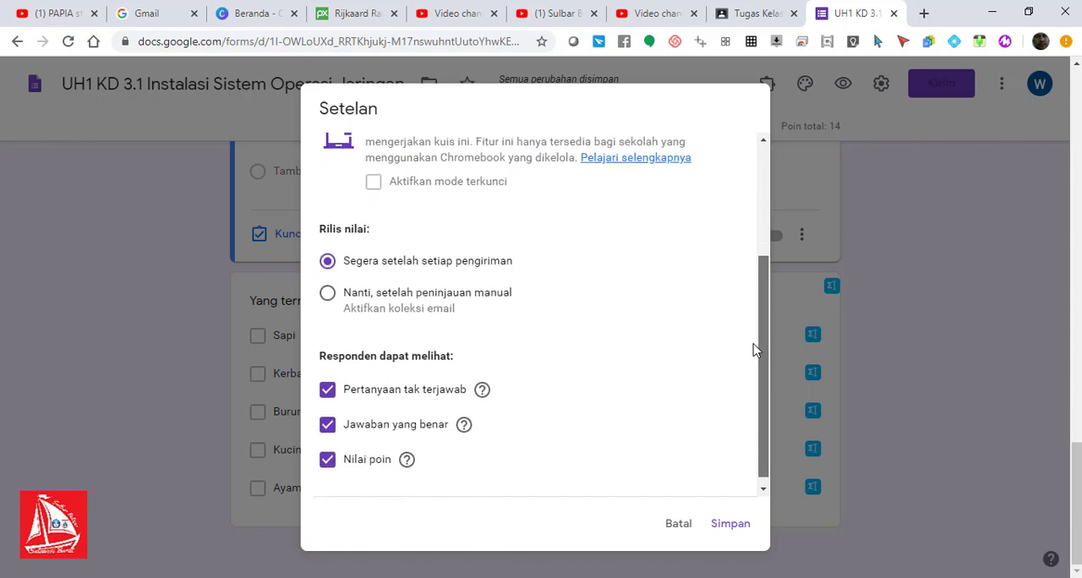
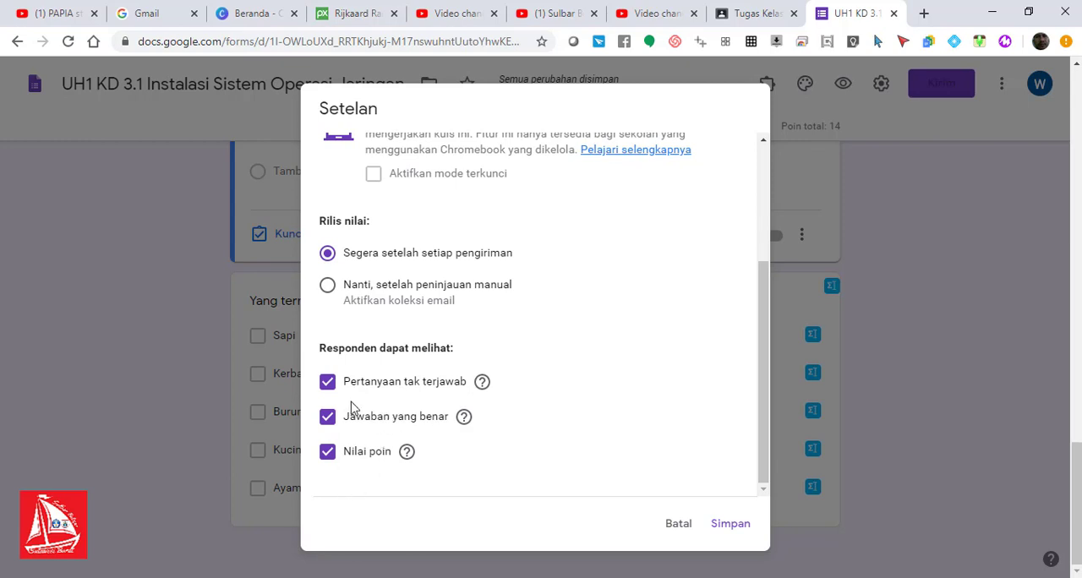
Step: Hide unanswered questions and correct answers from respondents, leave point values visible, and save the quiz settings
{"action": "left_click", "coordinate": [328, 385]}
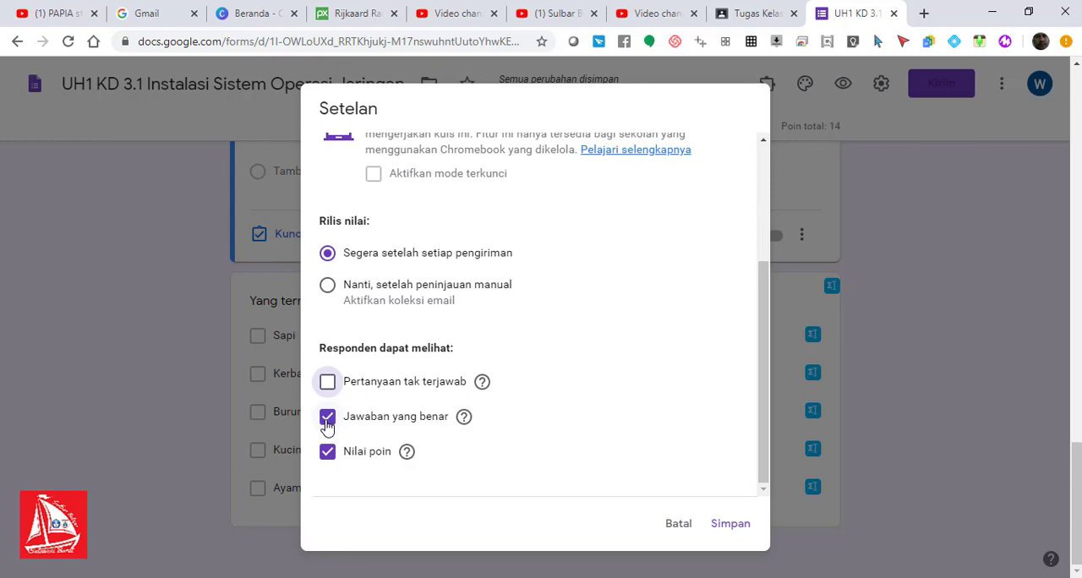
{"action": "left_click", "coordinate": [328, 423]}
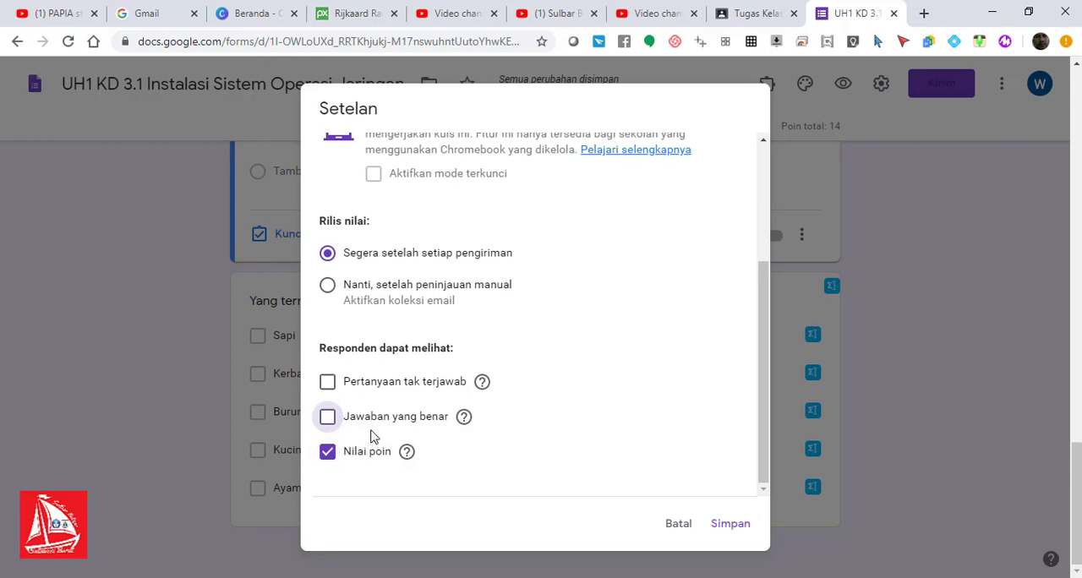
{"action": "left_click", "coordinate": [328, 456]}
{"action": "left_click", "coordinate": [326, 456]}
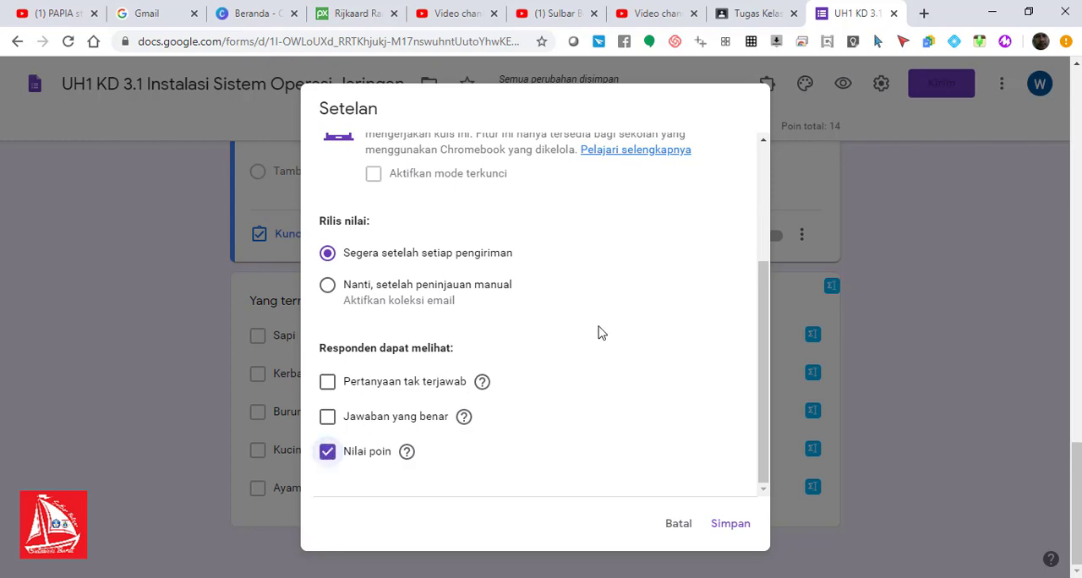
{"action": "left_click_drag", "start_coordinate": [762, 410], "coordinate": [755, 466]}
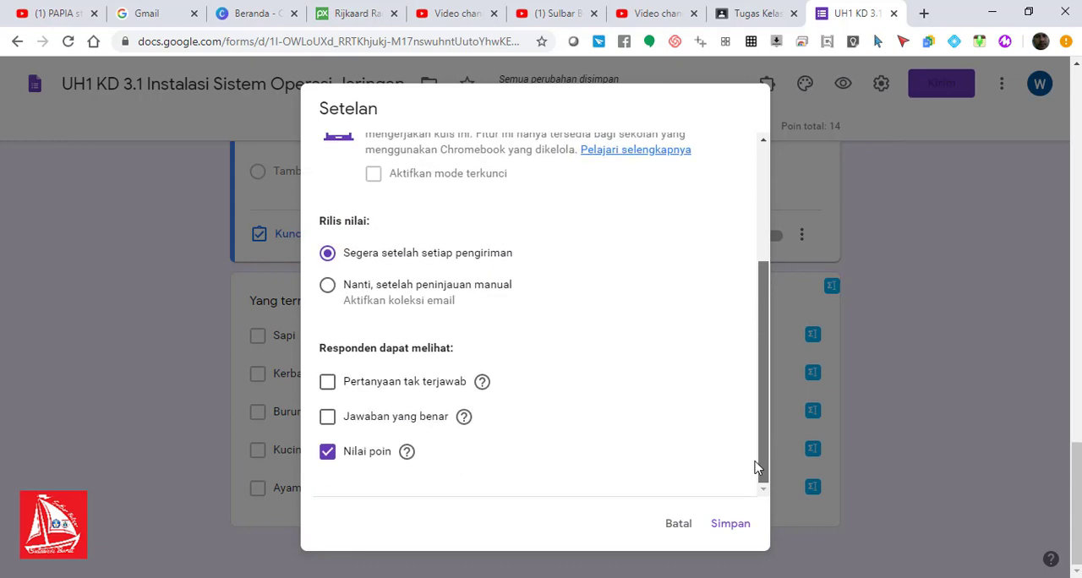
{"action": "left_click", "coordinate": [741, 530]}
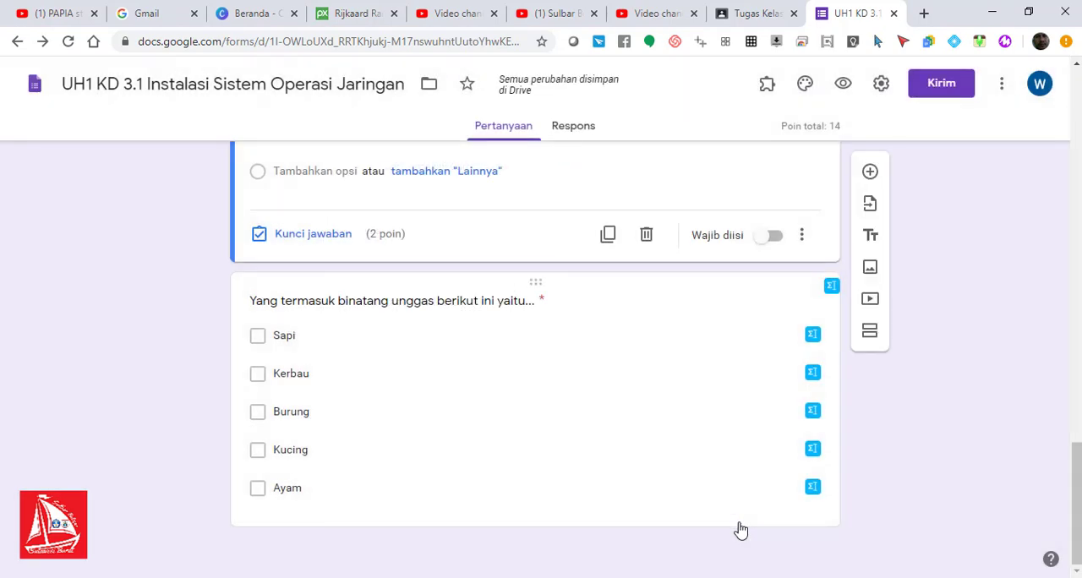
Step: Make the Benar/Salah question above the "binatang unggas" question required and check that the poultry question is required too
{"action": "left_click", "coordinate": [773, 239]}
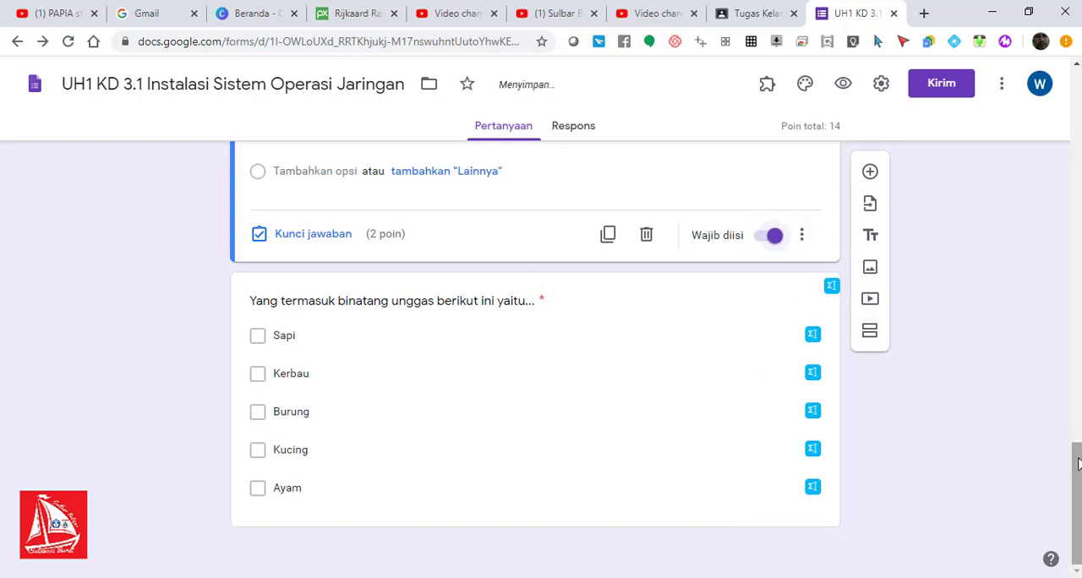
{"action": "left_click", "coordinate": [637, 376]}
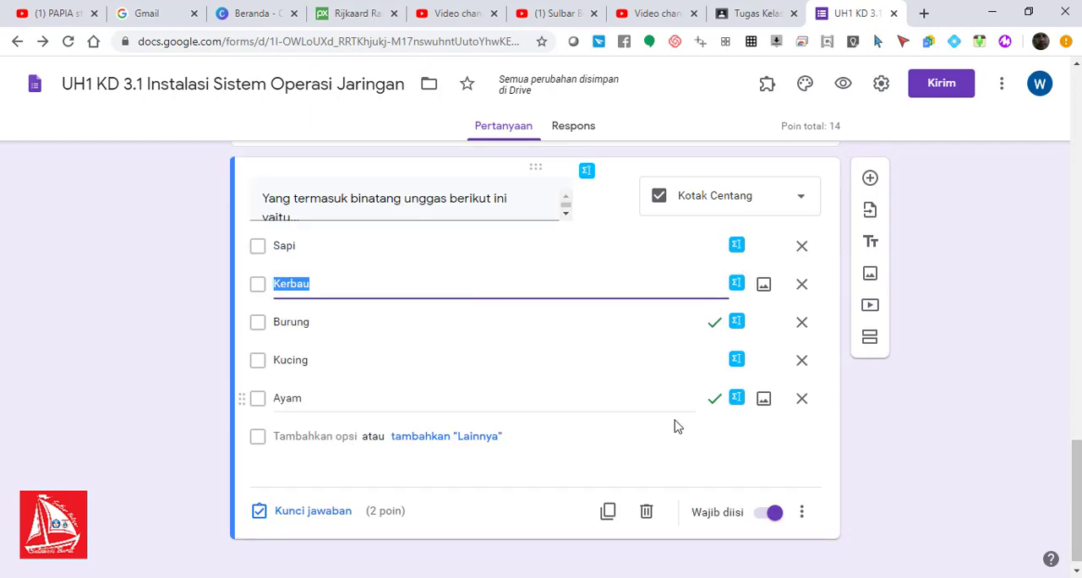
{"action": "left_click_drag", "start_coordinate": [1076, 474], "coordinate": [1075, 102]}
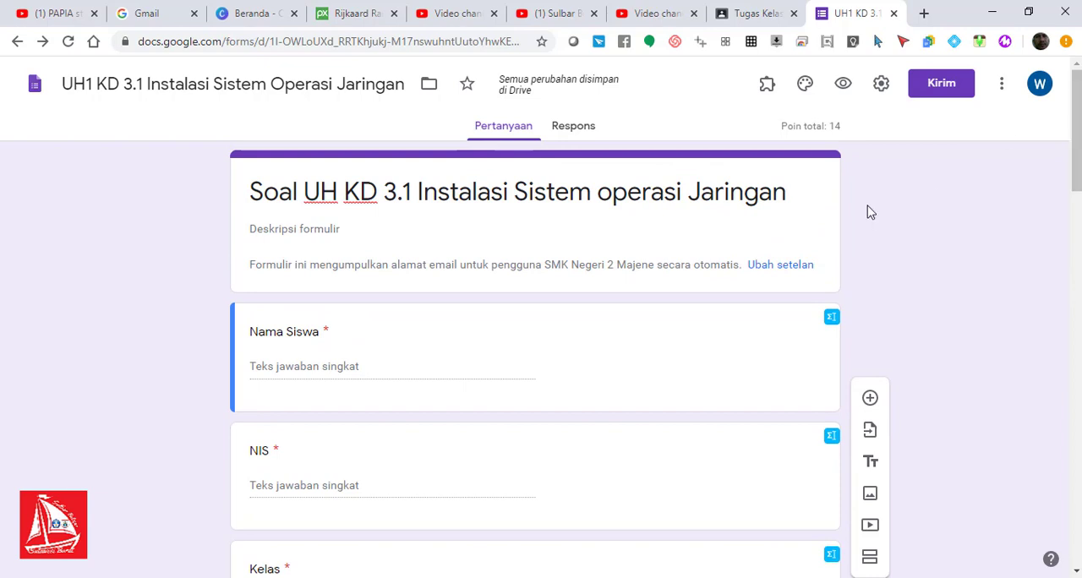
Step: Preview the form and fill in the student's name and student number (NIS)
{"action": "left_click", "coordinate": [843, 87]}
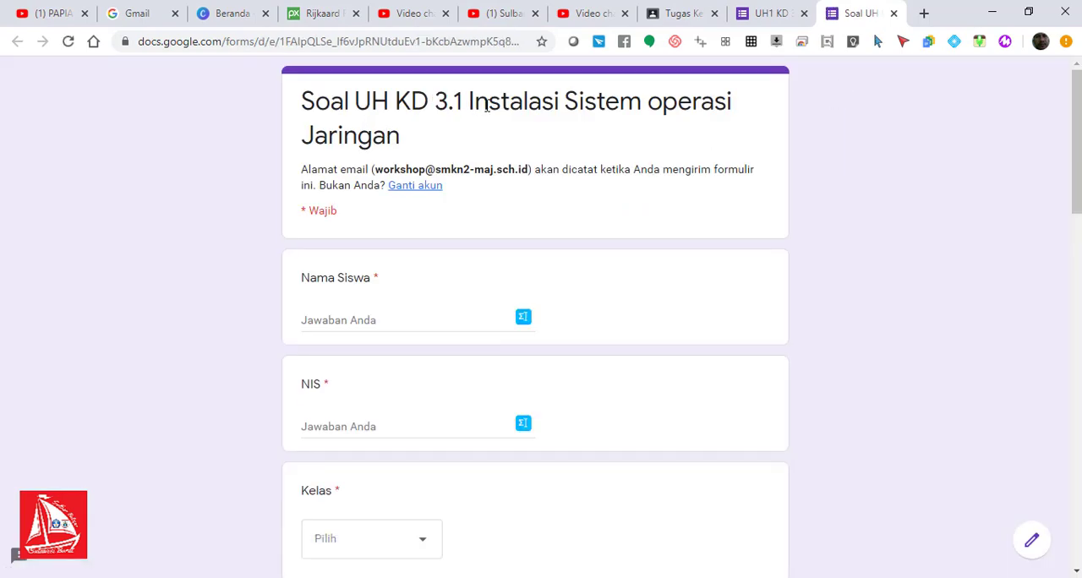
{"action": "left_click", "coordinate": [350, 321]}
{"action": "left_click", "coordinate": [337, 429]}
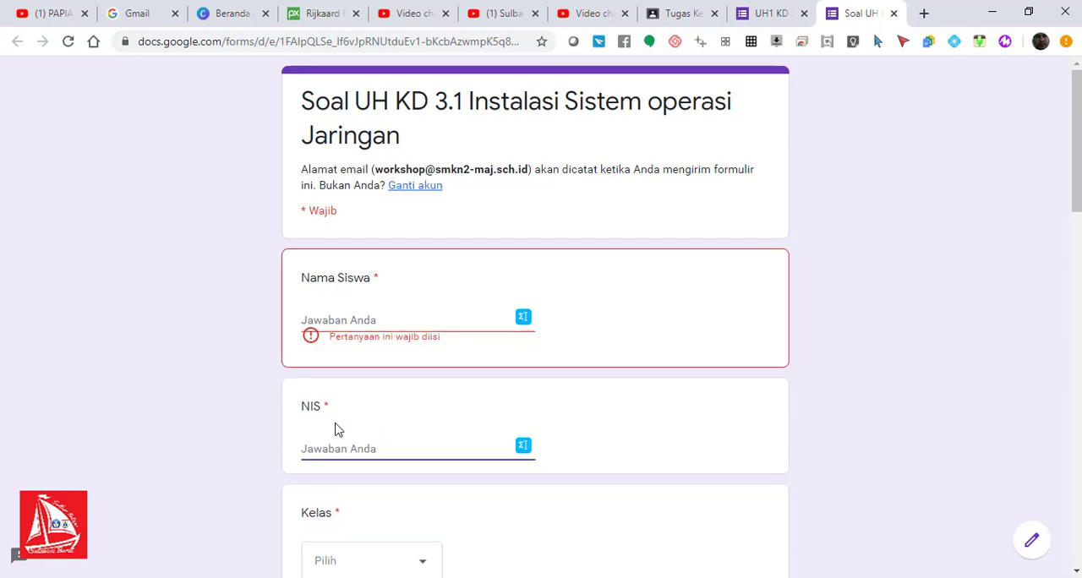
{"action": "left_click", "coordinate": [350, 321]}
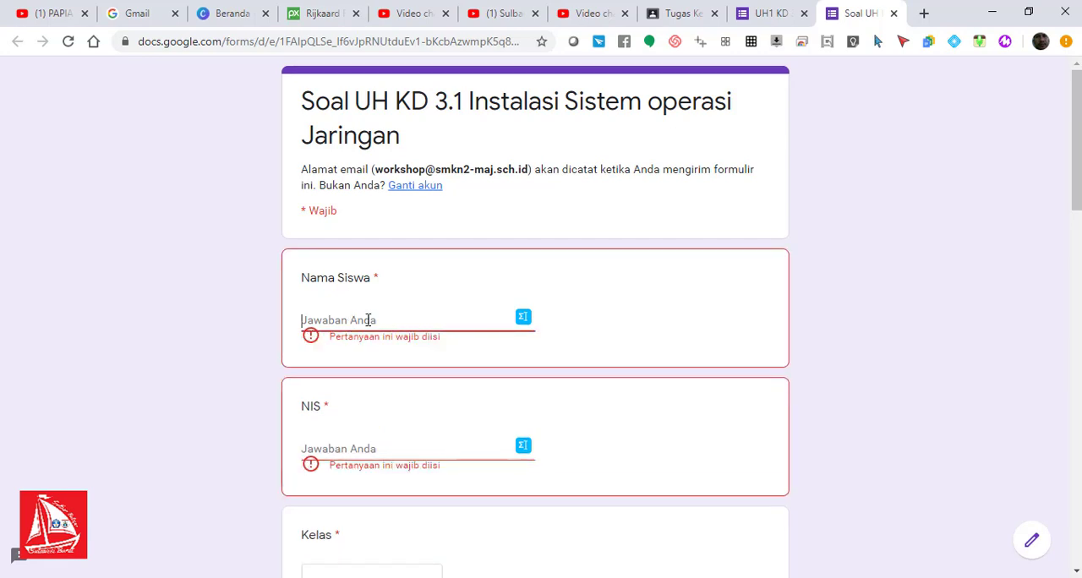
{"action": "type", "text": "Ab"}
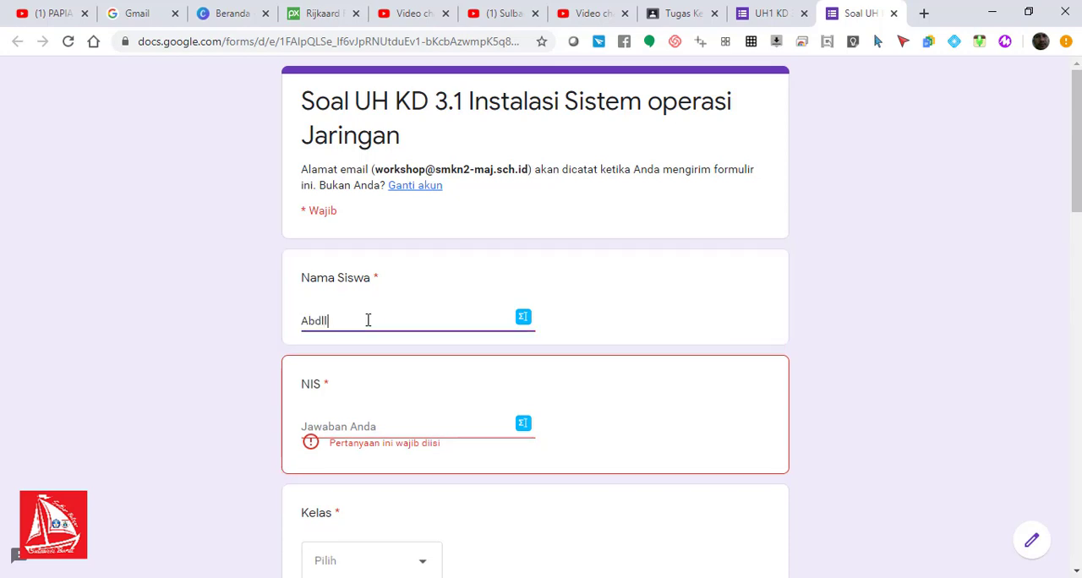
{"action": "type", "text": "dullah"}
{"action": "left_click", "coordinate": [353, 430]}
{"action": "type", "text": "909900"}
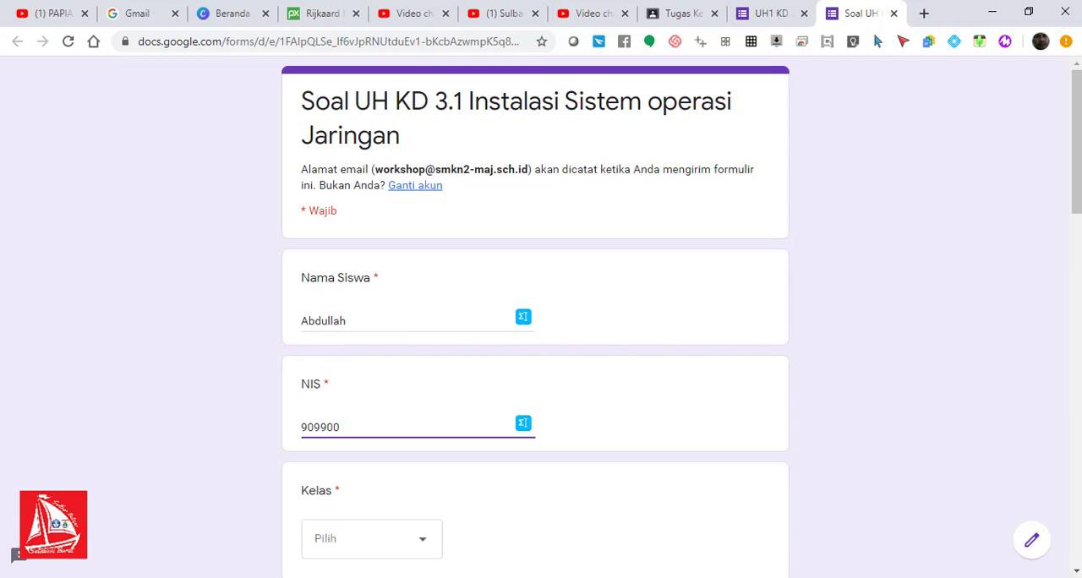
Step: Try out the Kelas choices in the preview and set the class to 7 B
{"action": "scroll", "coordinate": [393, 262], "scroll_direction": "down", "scroll_amount": 3}
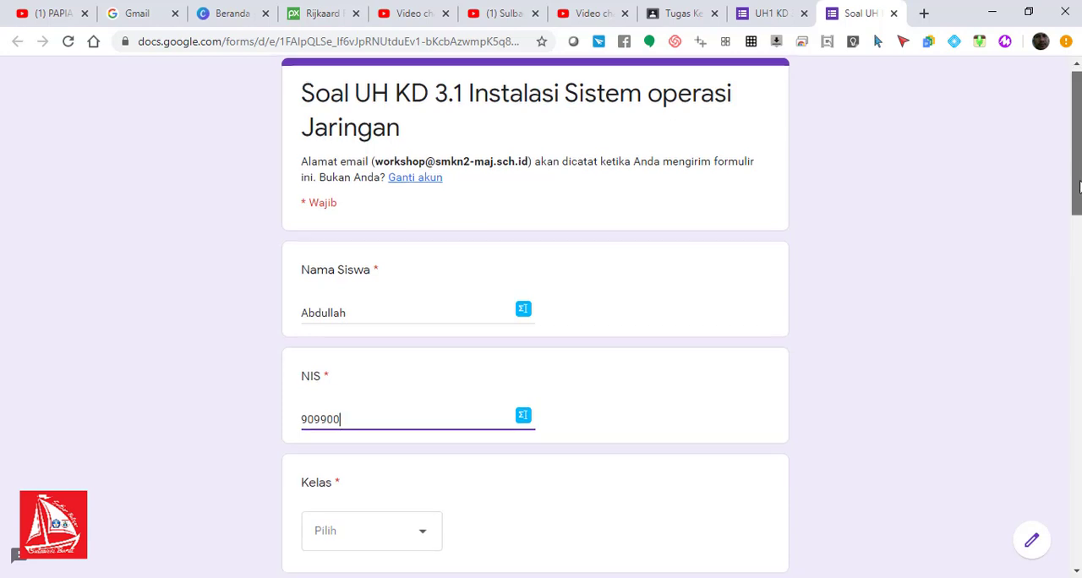
{"action": "left_click", "coordinate": [394, 262]}
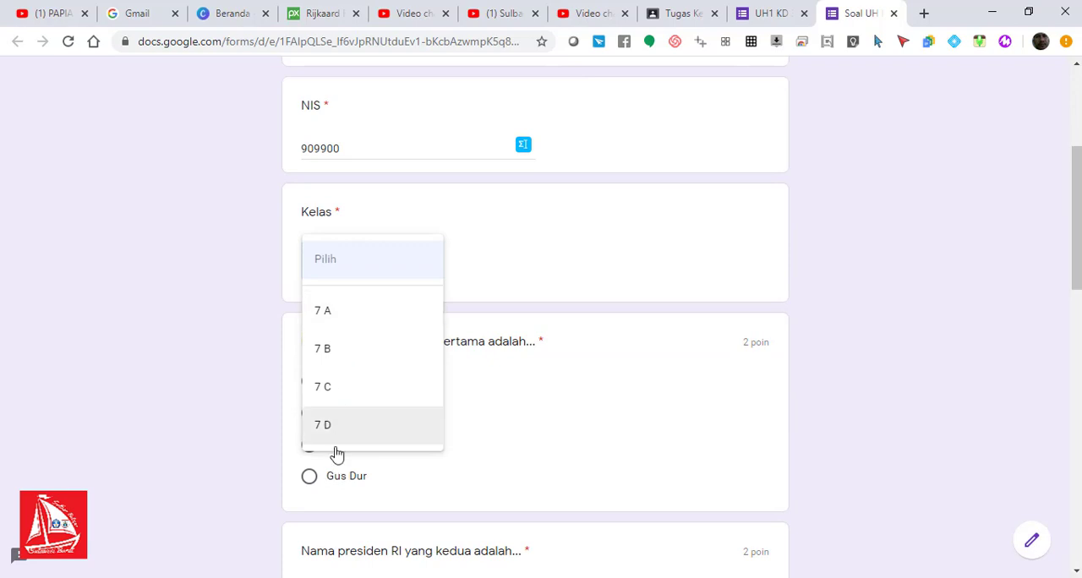
{"action": "left_click", "coordinate": [334, 313]}
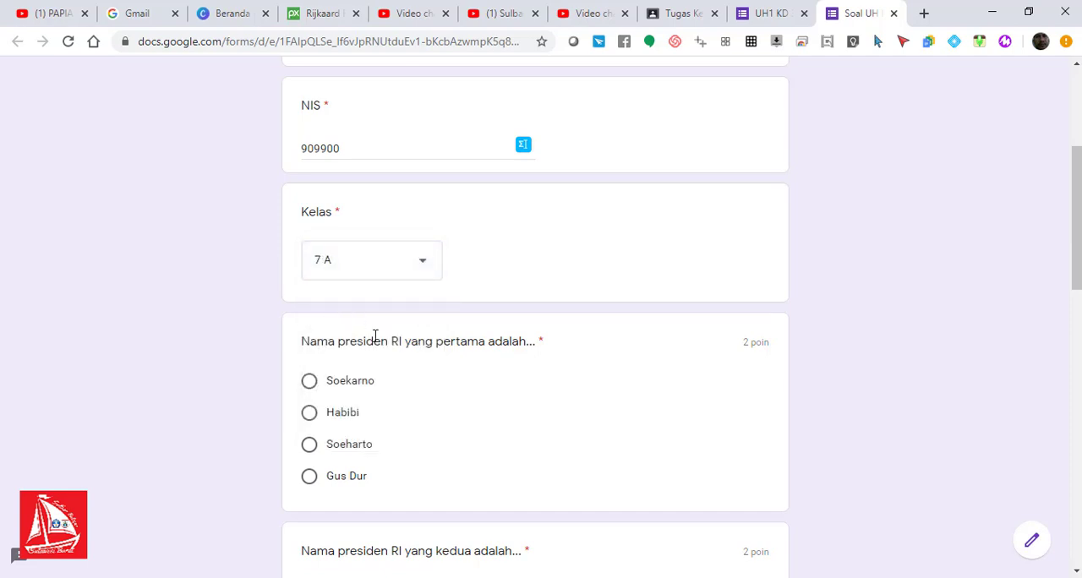
{"action": "left_click", "coordinate": [417, 264]}
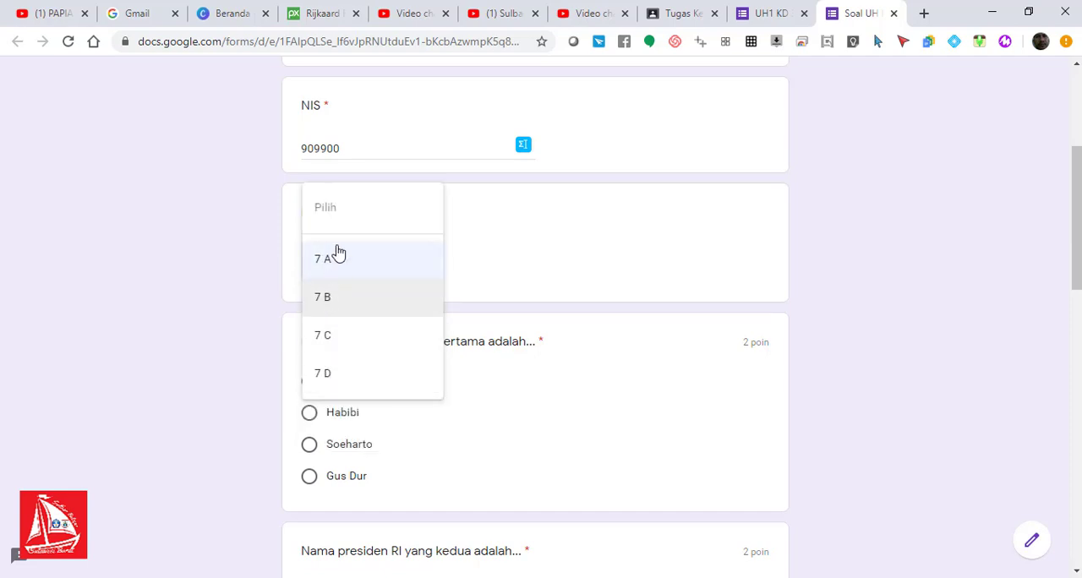
{"action": "left_click", "coordinate": [335, 303]}
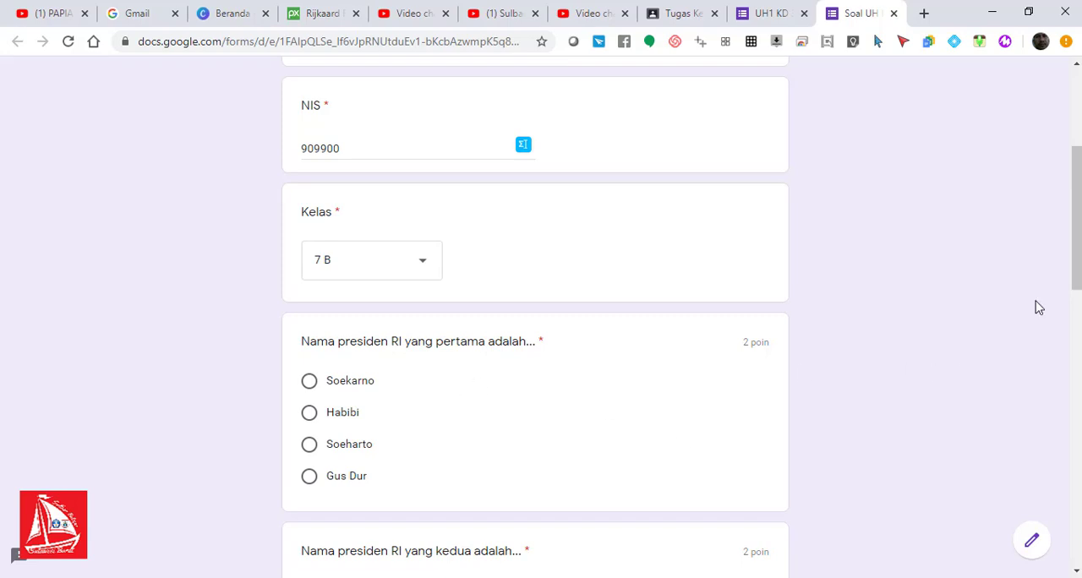
Step: Answer the first-president question with Soekarno and the second-president question with Soeharto
{"action": "left_click_drag", "start_coordinate": [1077, 256], "coordinate": [1076, 308]}
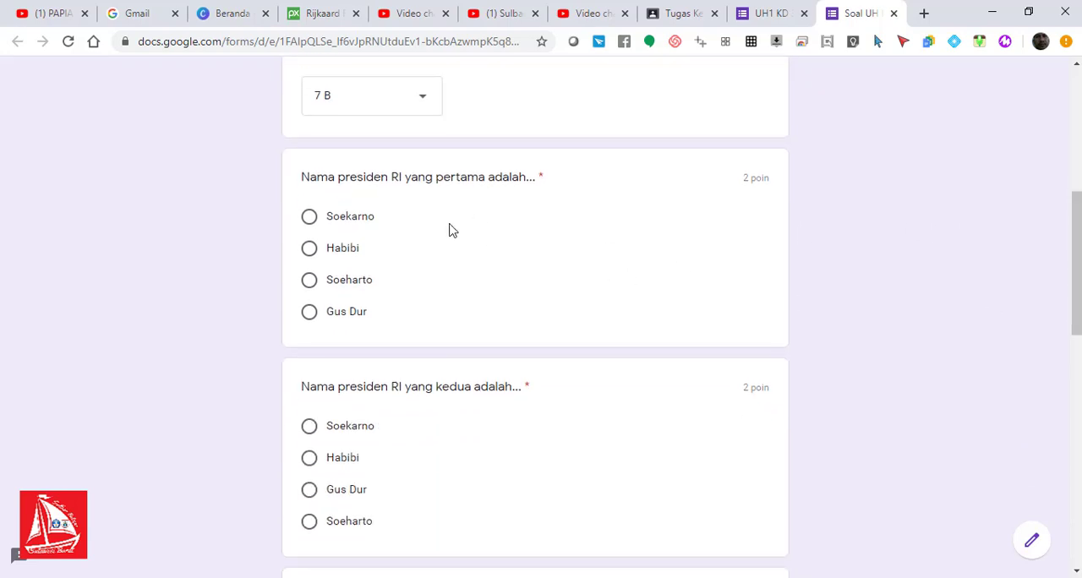
{"action": "left_click", "coordinate": [309, 218]}
{"action": "left_click_drag", "start_coordinate": [1076, 273], "coordinate": [1076, 340]}
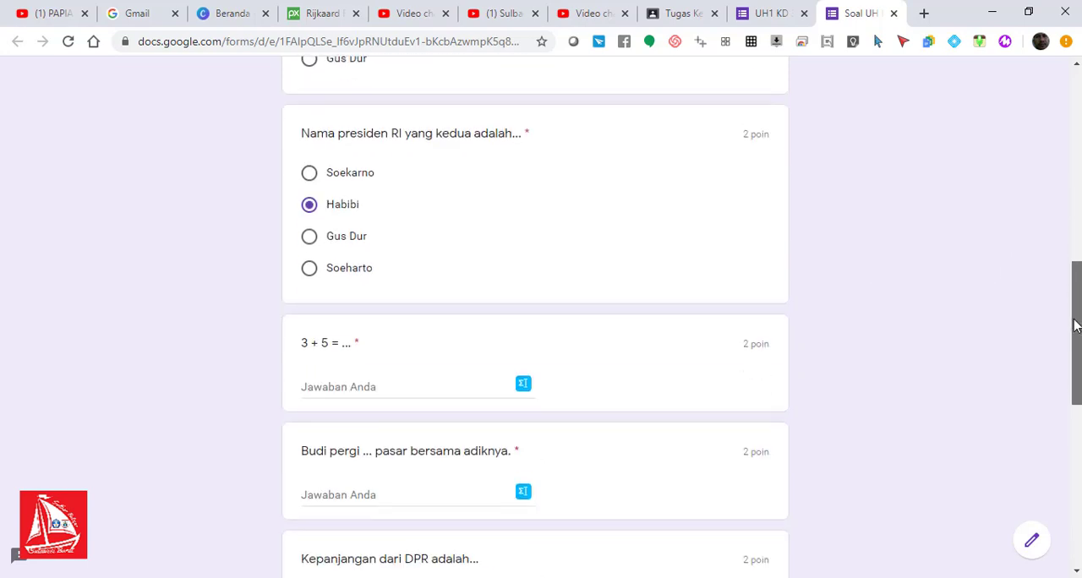
{"action": "left_click", "coordinate": [335, 270]}
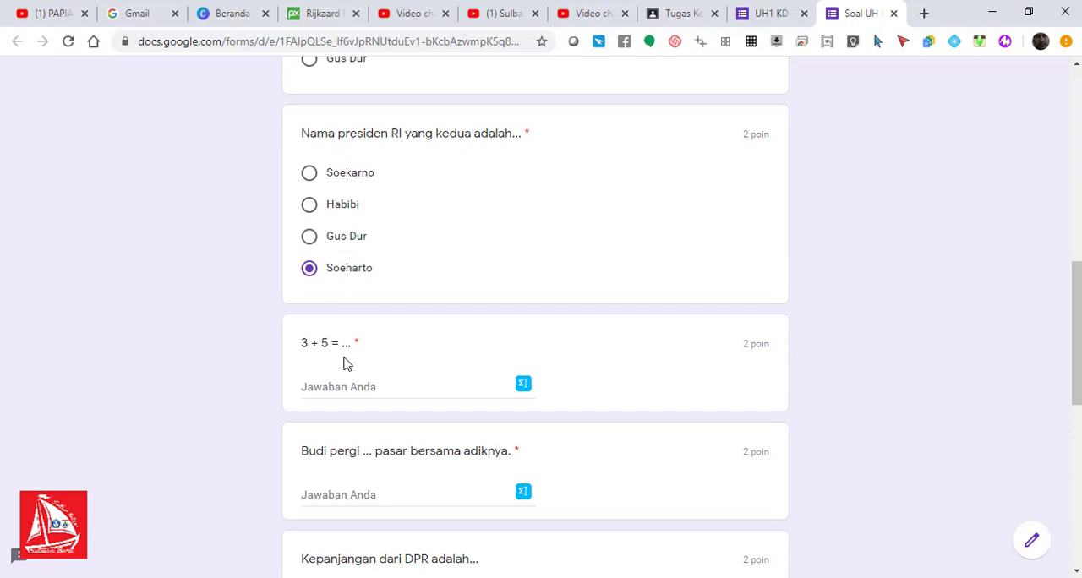
Step: Answer "3 + 5 = ..." with 8 and "Budi pergi ... pasar bersama adiknya." with "ke"
{"action": "left_click", "coordinate": [379, 390]}
{"action": "type", "text": "8"}
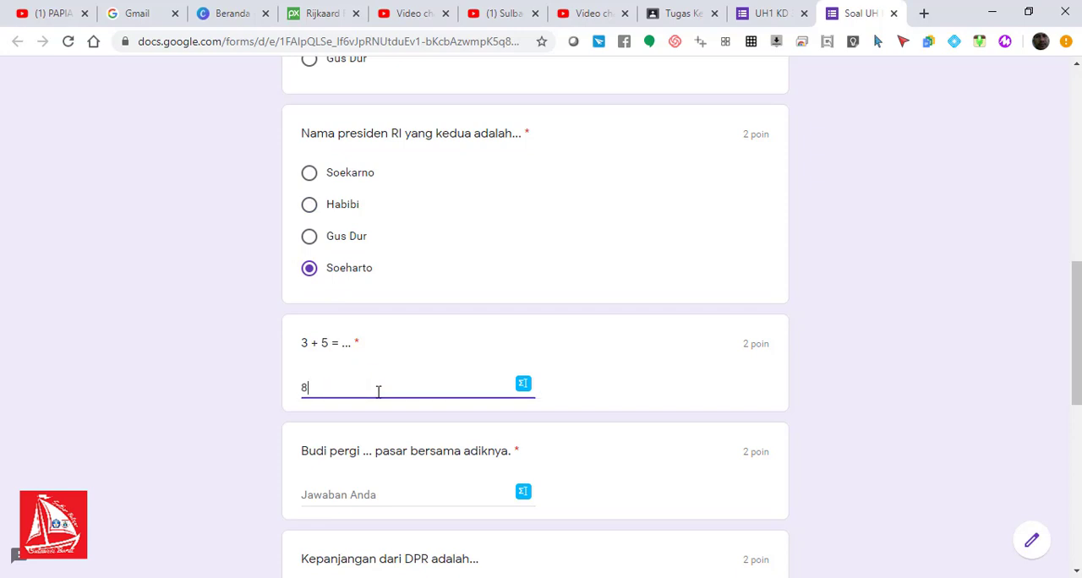
{"action": "left_click_drag", "start_coordinate": [1076, 338], "coordinate": [1076, 387]}
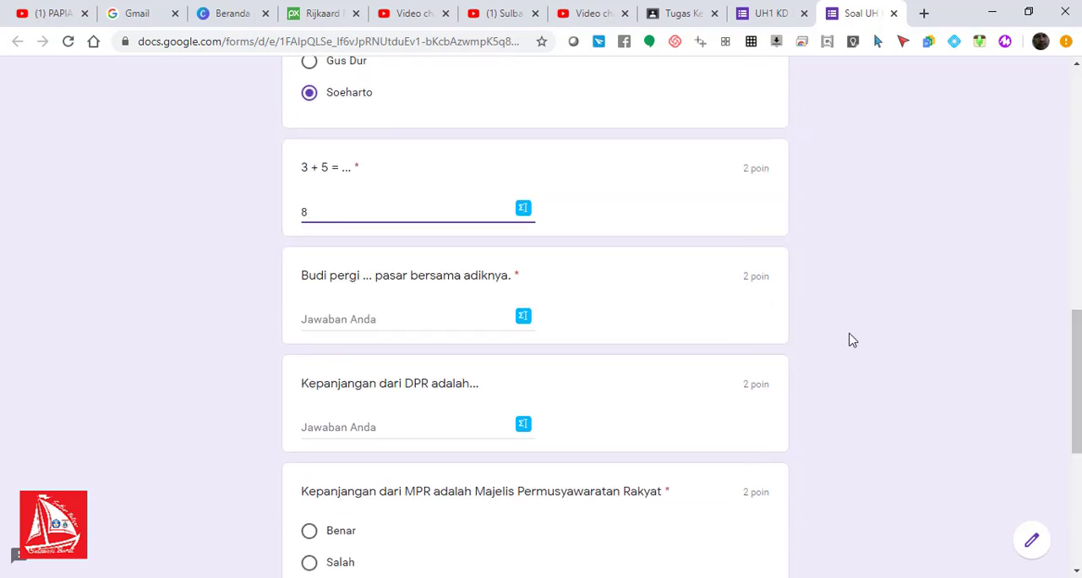
{"action": "left_click", "coordinate": [363, 325]}
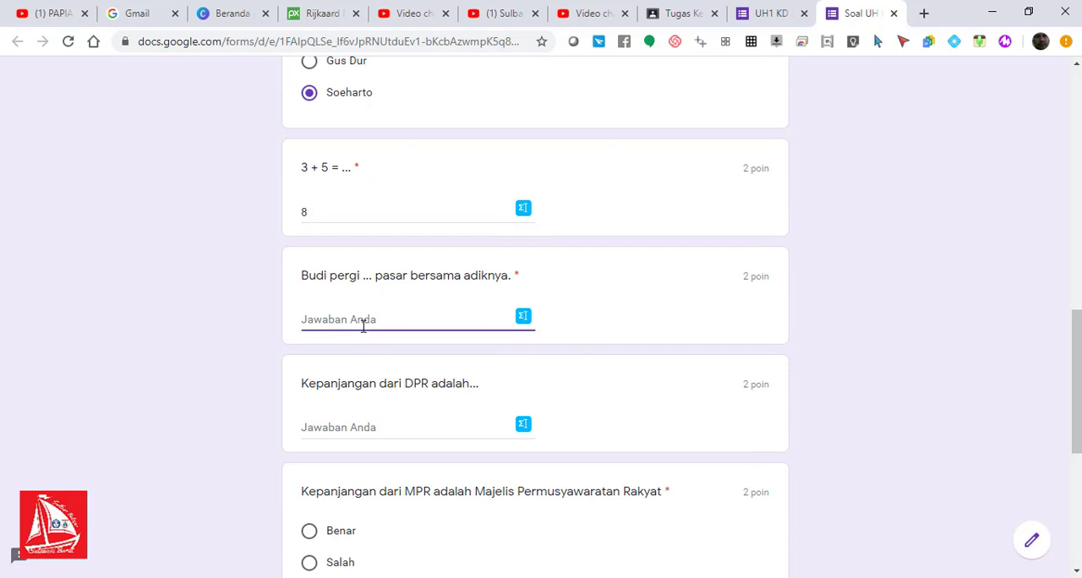
{"action": "type", "text": "ke"}
Step: Answer the "Kepanjangan dari DPR adalah..." question with "Dewan Perwakilan Rakyat"
{"action": "left_click", "coordinate": [389, 431]}
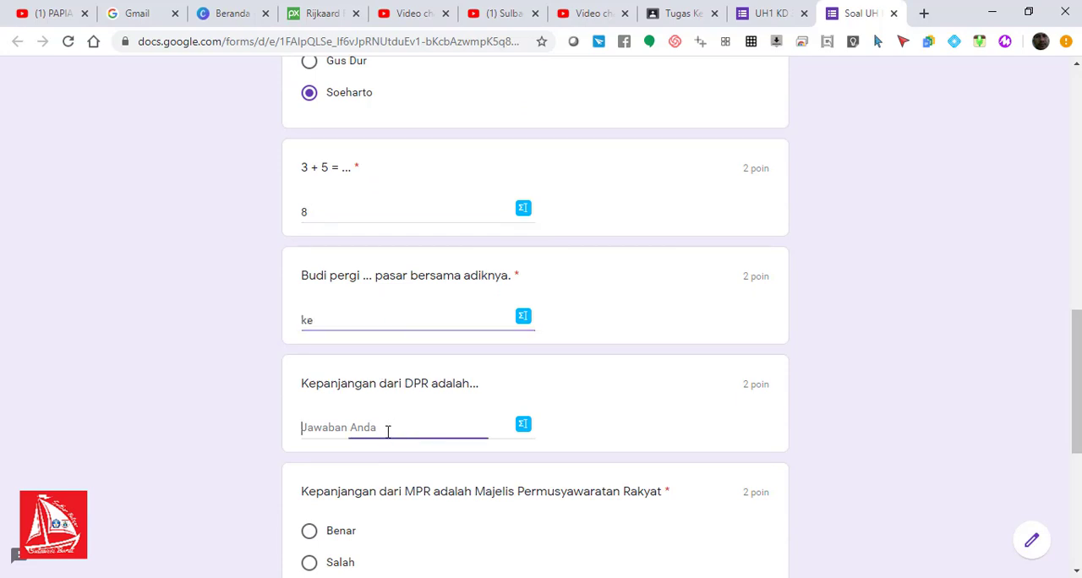
{"action": "type", "text": "Dewan P"}
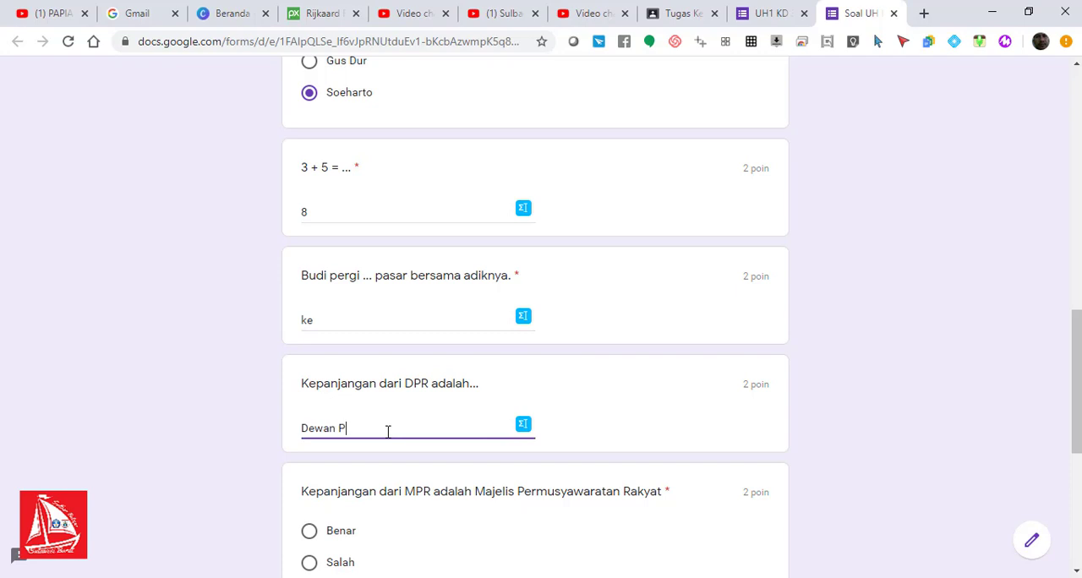
{"action": "type", "text": "erwa"}
{"action": "type", "text": "lan Rakyhat"}
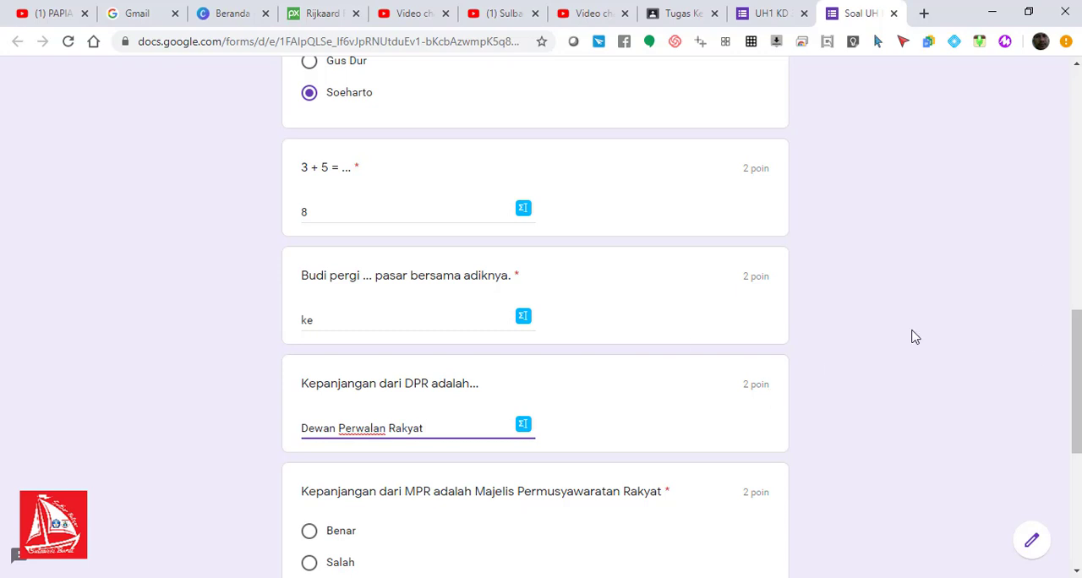
{"action": "left_click_drag", "start_coordinate": [1080, 339], "coordinate": [1081, 379]}
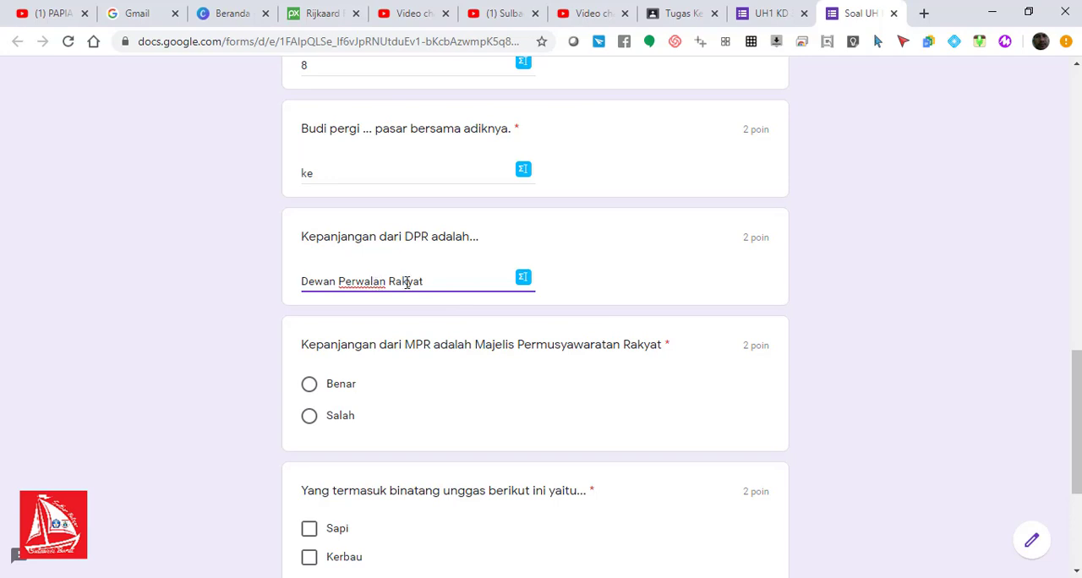
{"action": "type", "text": "ki"}
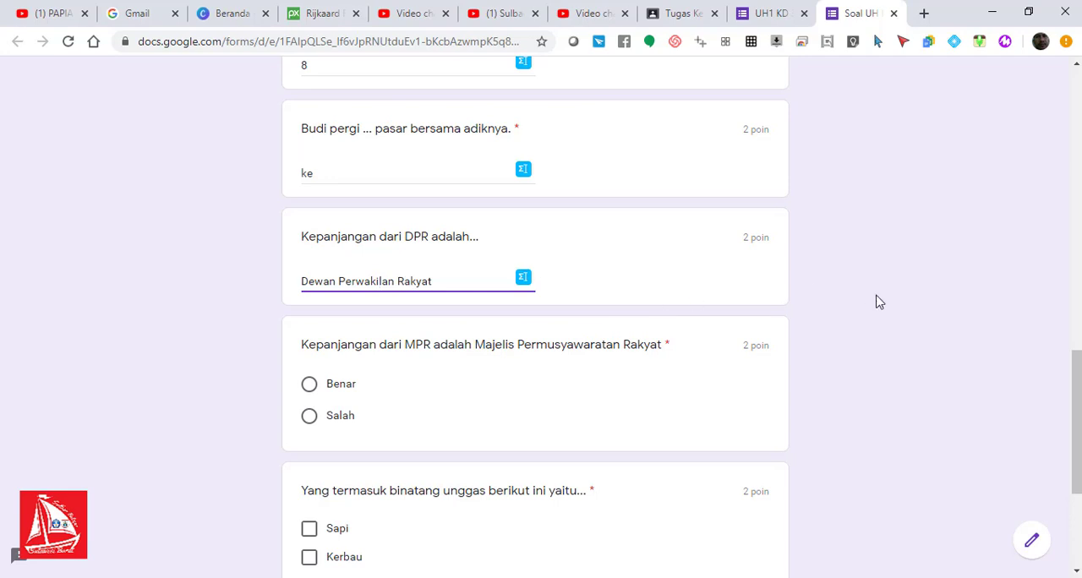
{"action": "left_click_drag", "start_coordinate": [1073, 375], "coordinate": [1076, 394]}
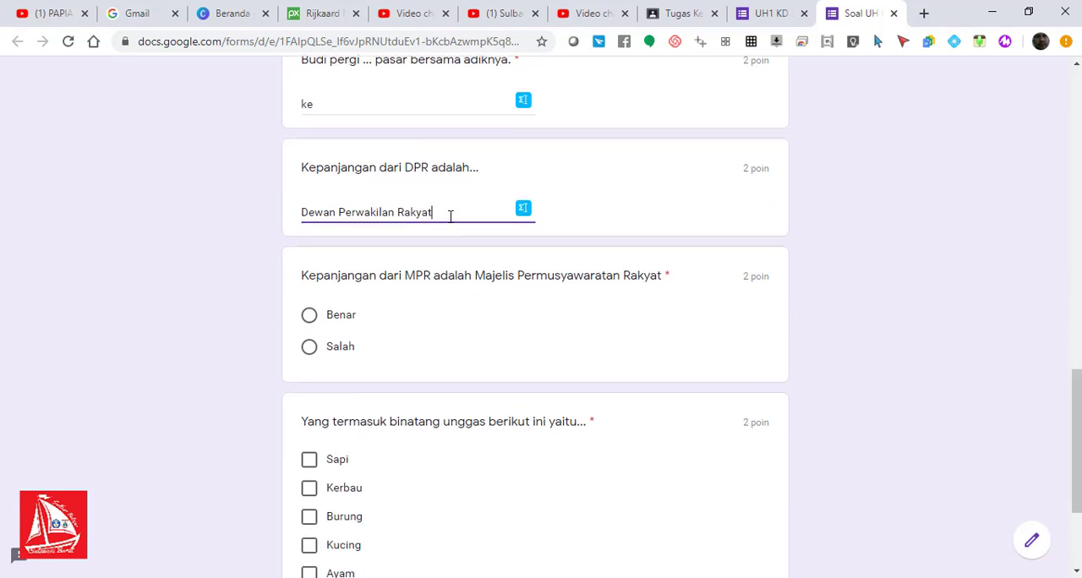
{"action": "left_click_drag", "start_coordinate": [449, 216], "coordinate": [302, 224]}
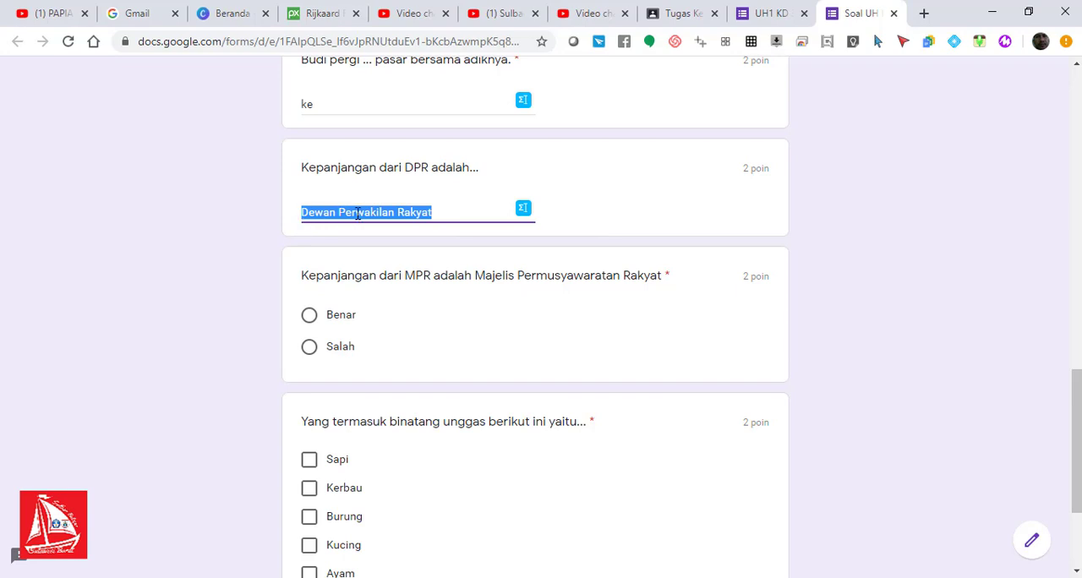
{"action": "left_click", "coordinate": [465, 212]}
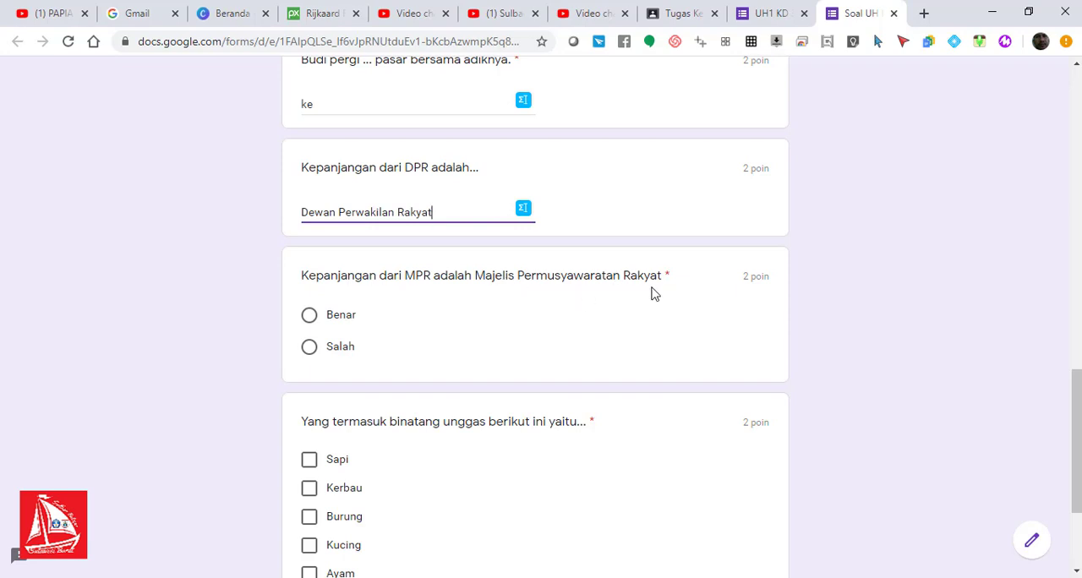
Step: Answer the MPR question with Benar and choose Burung and Ayam for the poultry question
{"action": "left_click", "coordinate": [309, 314]}
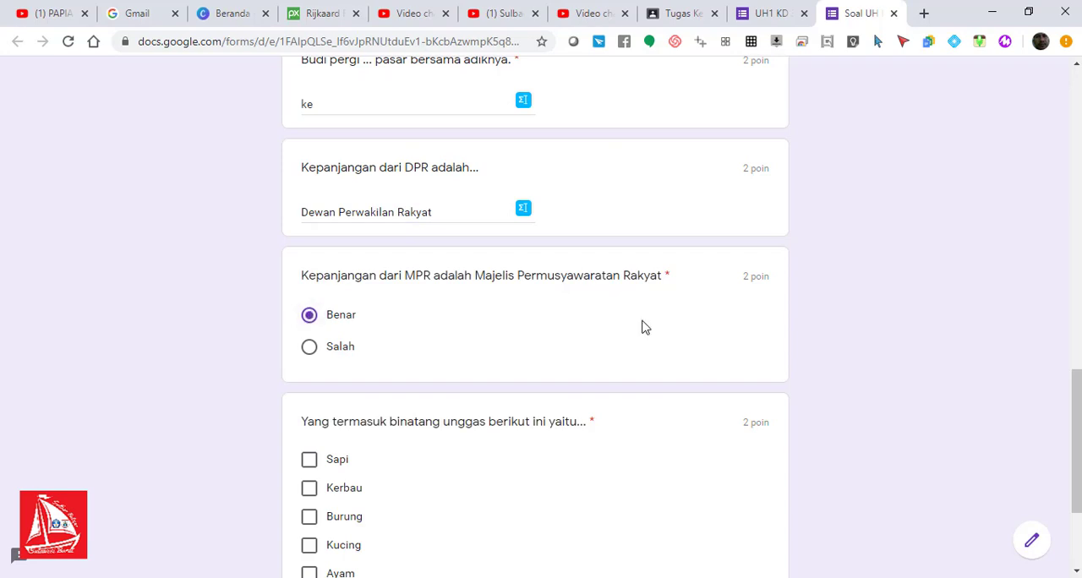
{"action": "scroll", "coordinate": [1075, 473], "scroll_direction": "down", "scroll_amount": 3}
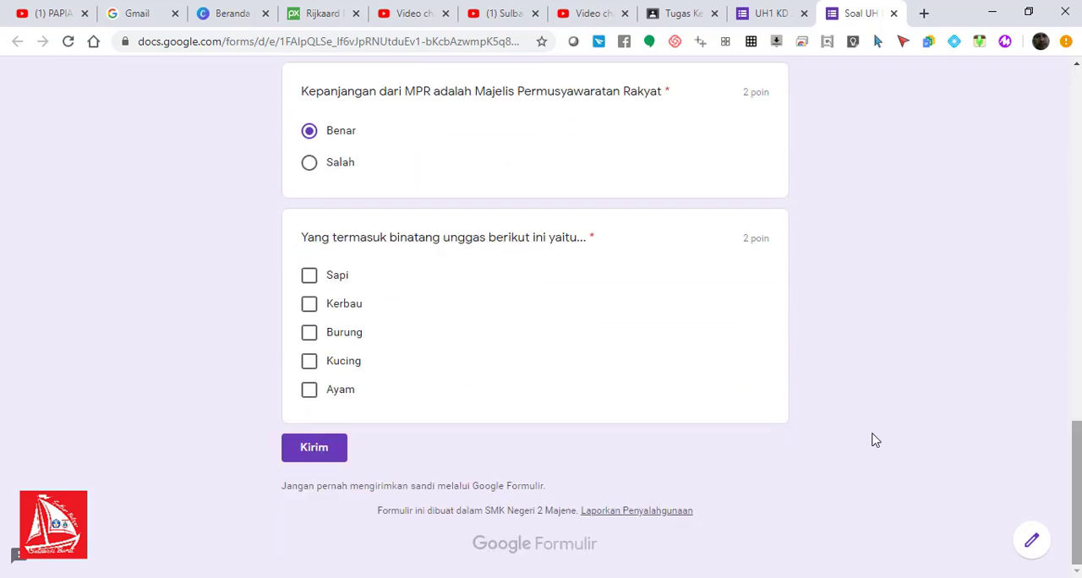
{"action": "left_click", "coordinate": [309, 333]}
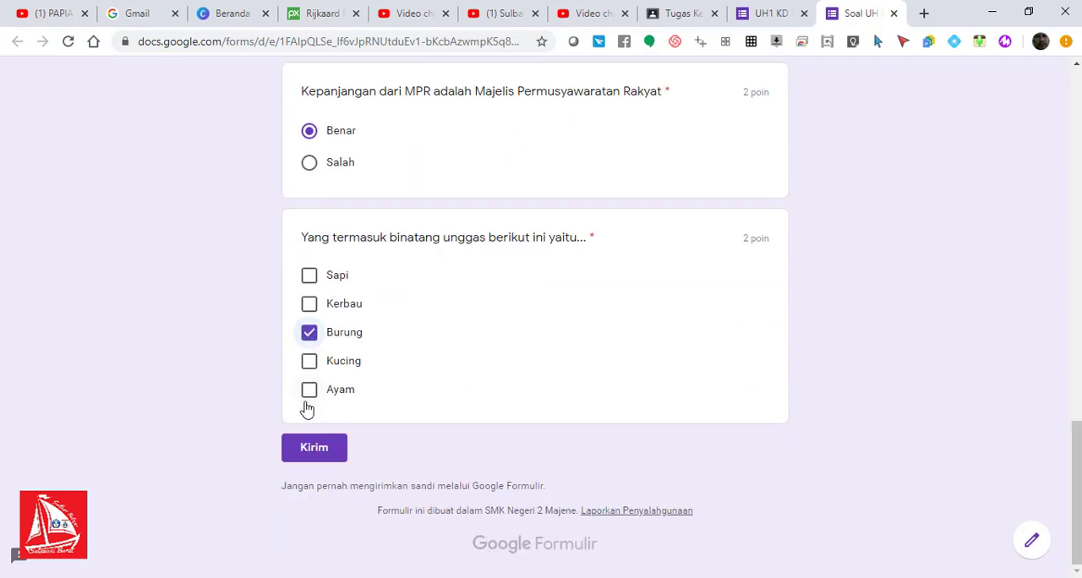
{"action": "left_click", "coordinate": [307, 397]}
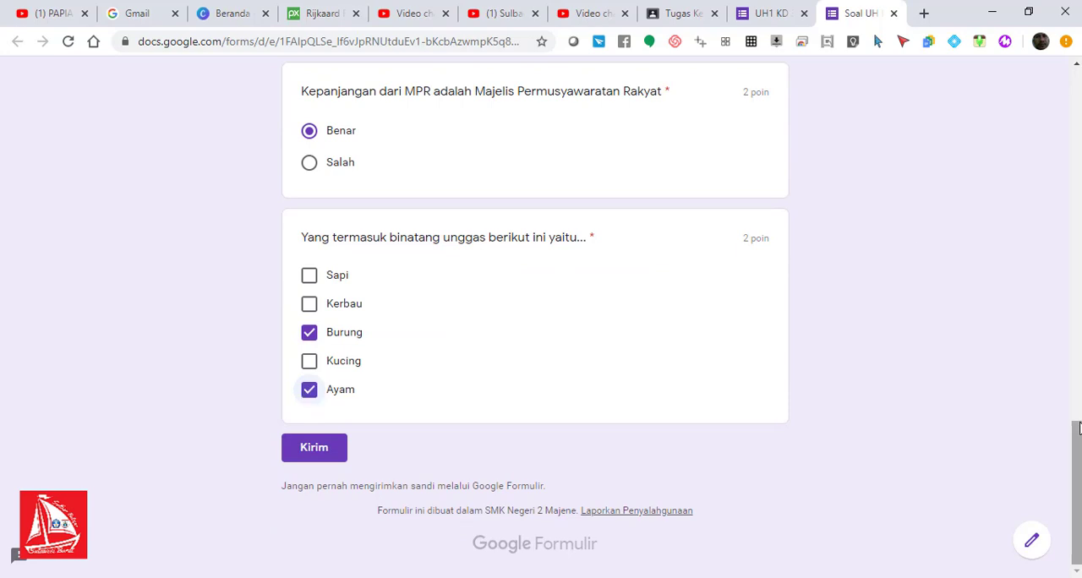
Step: Submit the completed answers of the daily-test quiz
{"action": "scroll", "coordinate": [1079, 549], "scroll_direction": "up", "scroll_amount": 1}
{"action": "left_click_drag", "start_coordinate": [1078, 549], "coordinate": [1058, 558]}
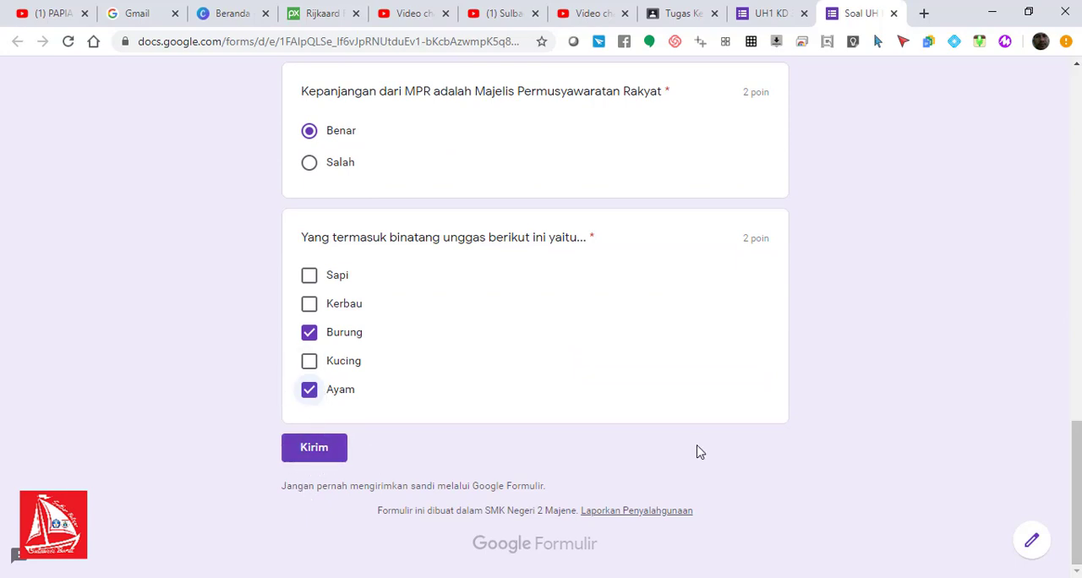
{"action": "left_click_drag", "start_coordinate": [1077, 490], "coordinate": [1067, 460]}
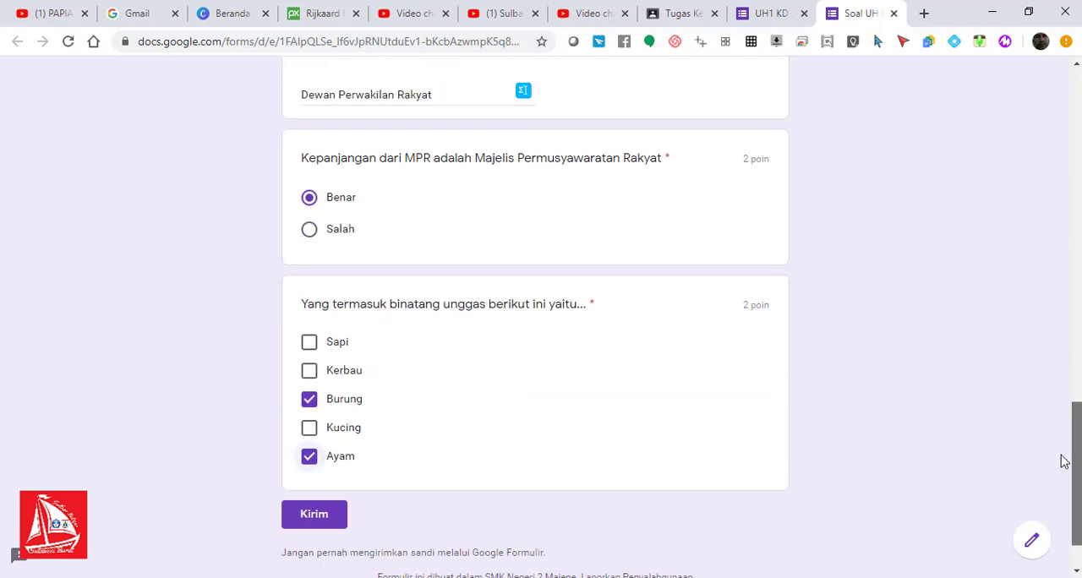
{"action": "left_click", "coordinate": [311, 512]}
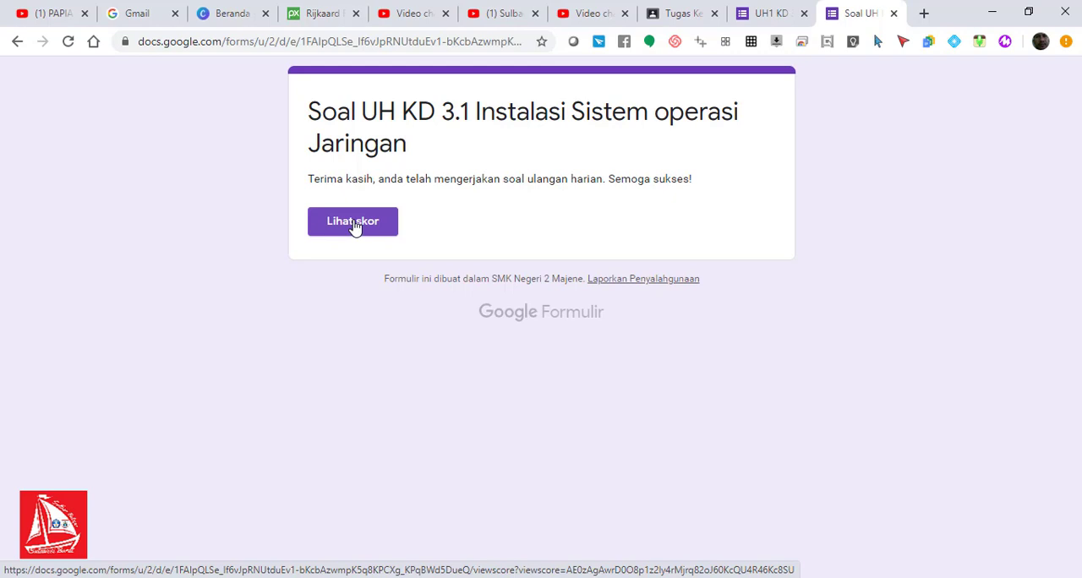
Step: View the score of the submitted quiz and close the score and confirmation pages
{"action": "left_click_drag", "start_coordinate": [308, 179], "coordinate": [691, 177]}
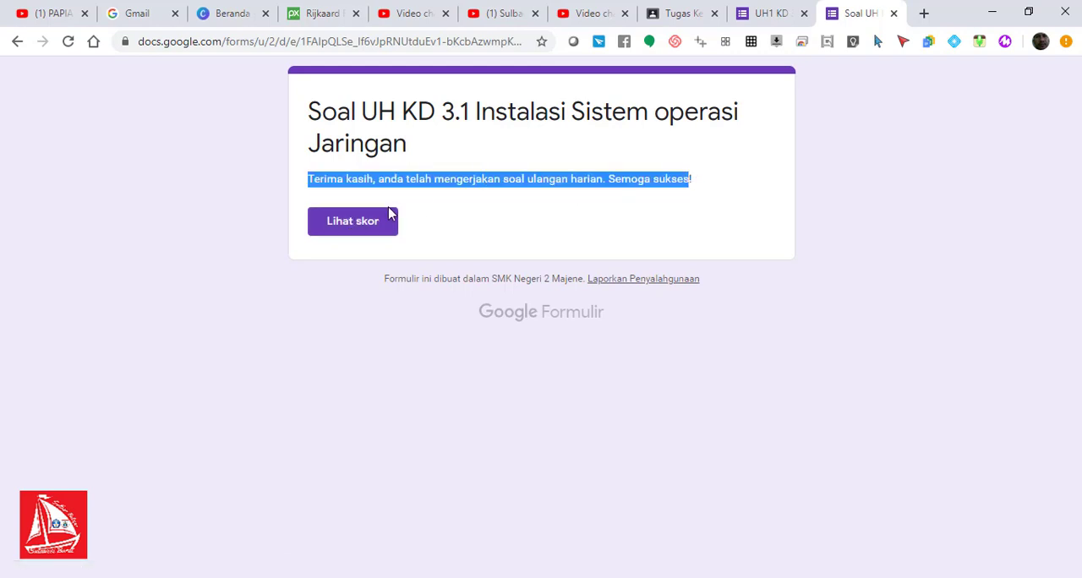
{"action": "left_click", "coordinate": [346, 235]}
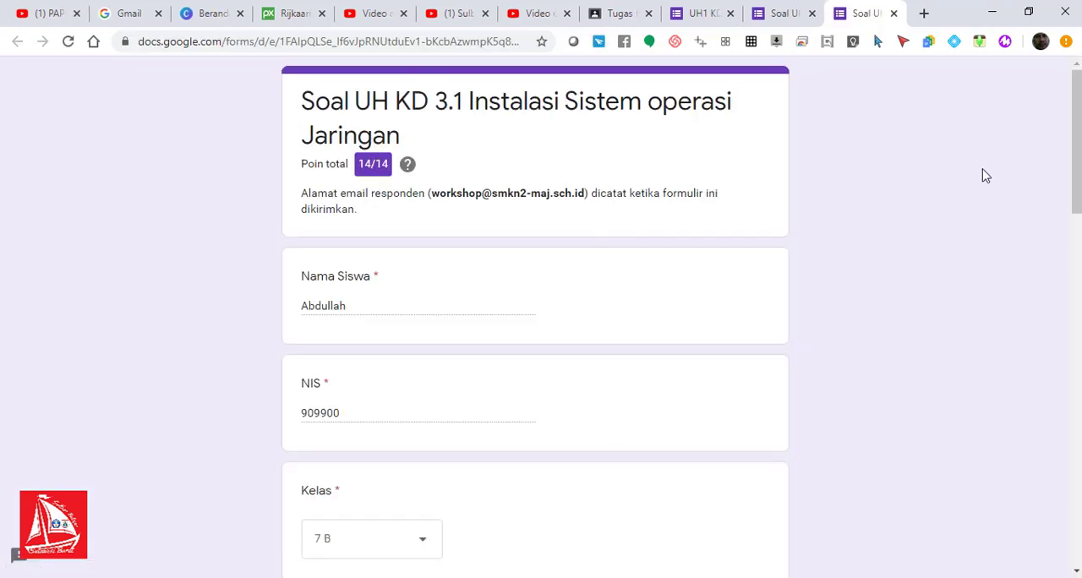
{"action": "mouse_move", "coordinate": [1075, 117]}
{"action": "left_mouse_down"}
{"action": "mouse_move", "coordinate": [1061, 496]}
{"action": "mouse_move", "coordinate": [1075, 360]}
{"action": "mouse_move", "coordinate": [1074, 122]}
{"action": "left_mouse_up"}
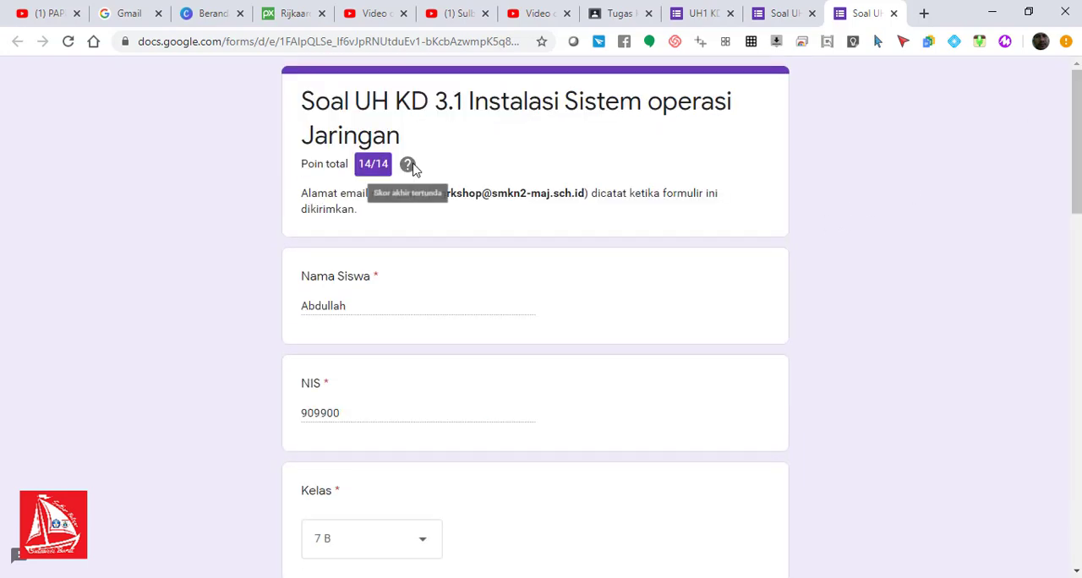
{"action": "left_click", "coordinate": [893, 13]}
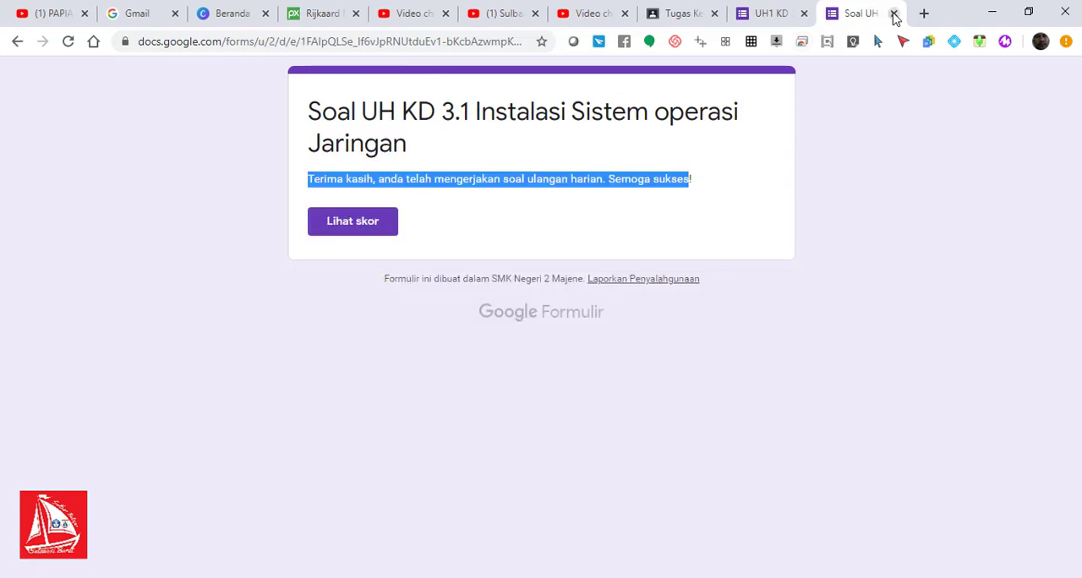
{"action": "left_click", "coordinate": [893, 14]}
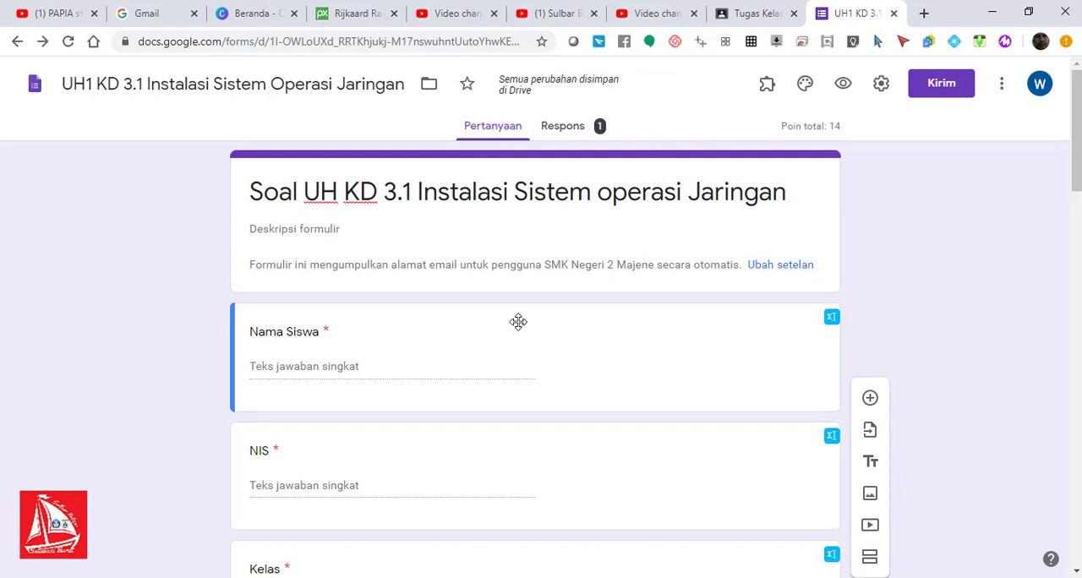
Step: Review the quiz's response summary, return to its questions and close the form editor
{"action": "left_click", "coordinate": [568, 128]}
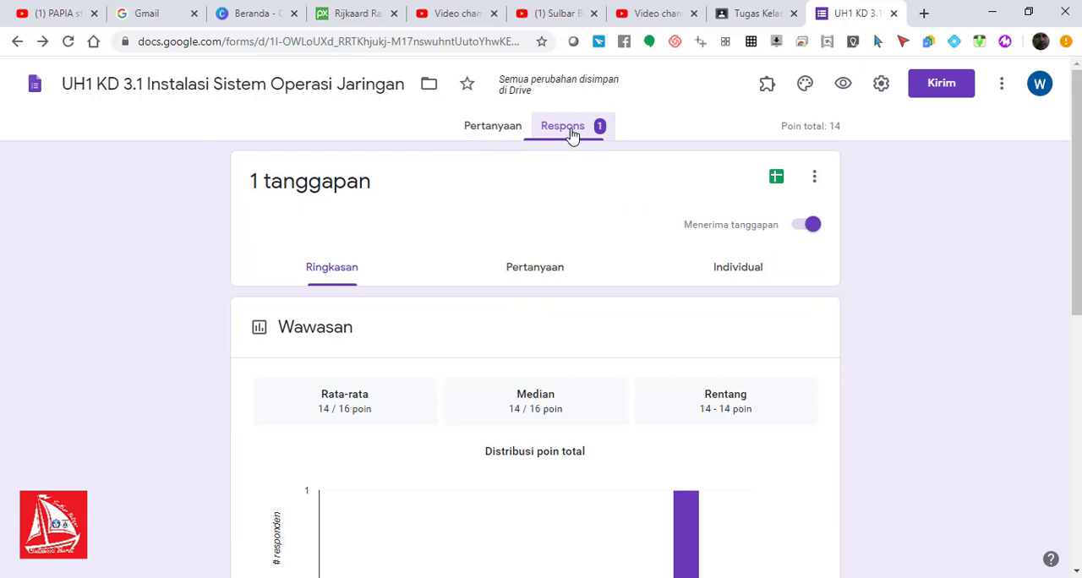
{"action": "left_click", "coordinate": [504, 128]}
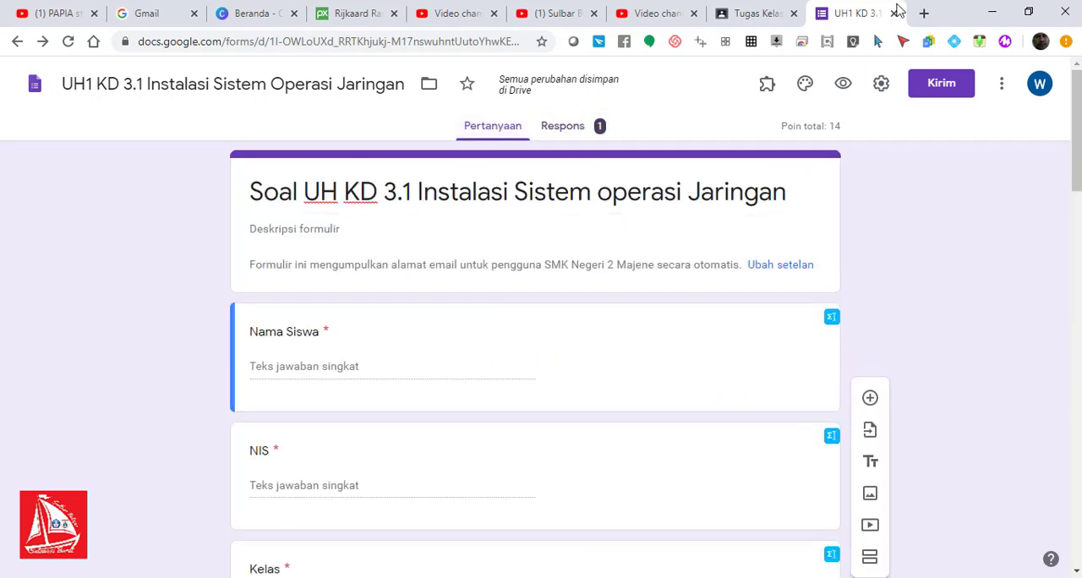
{"action": "left_click", "coordinate": [893, 13]}
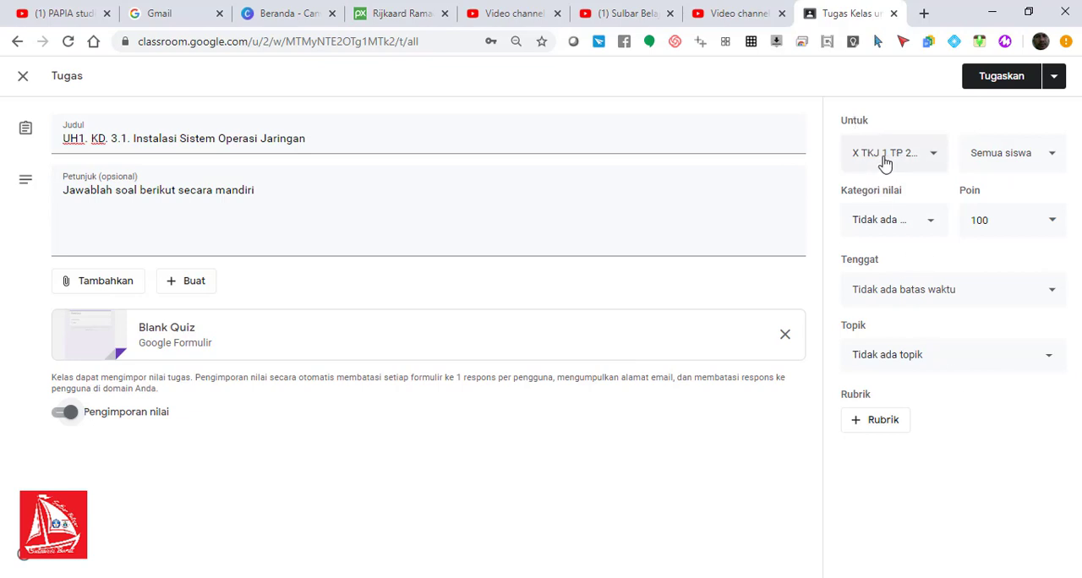
Step: Check which classes and students the UH1 assignment can be given to
{"action": "left_click", "coordinate": [936, 158]}
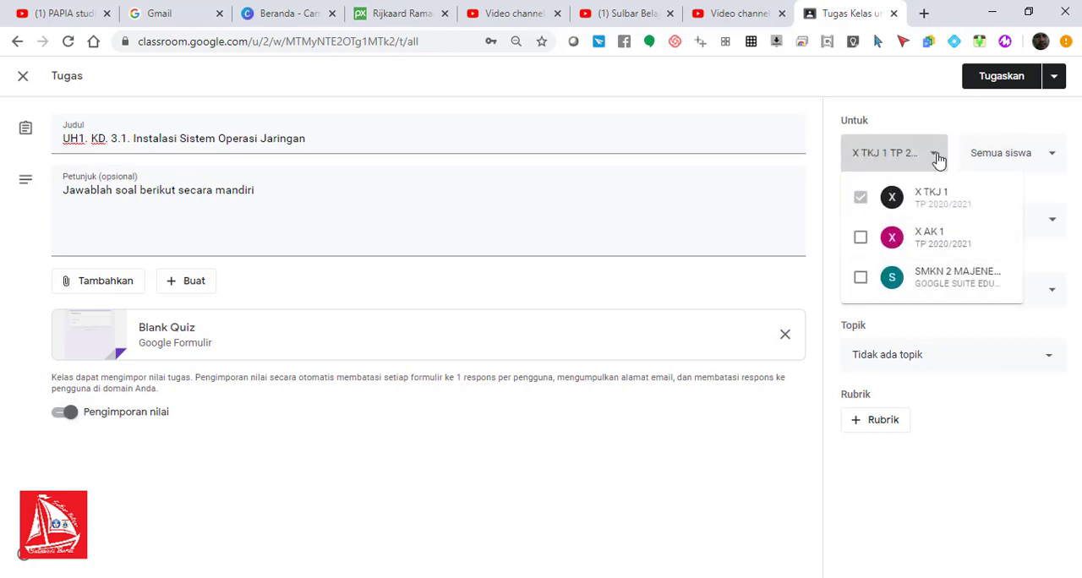
{"action": "left_click", "coordinate": [937, 159]}
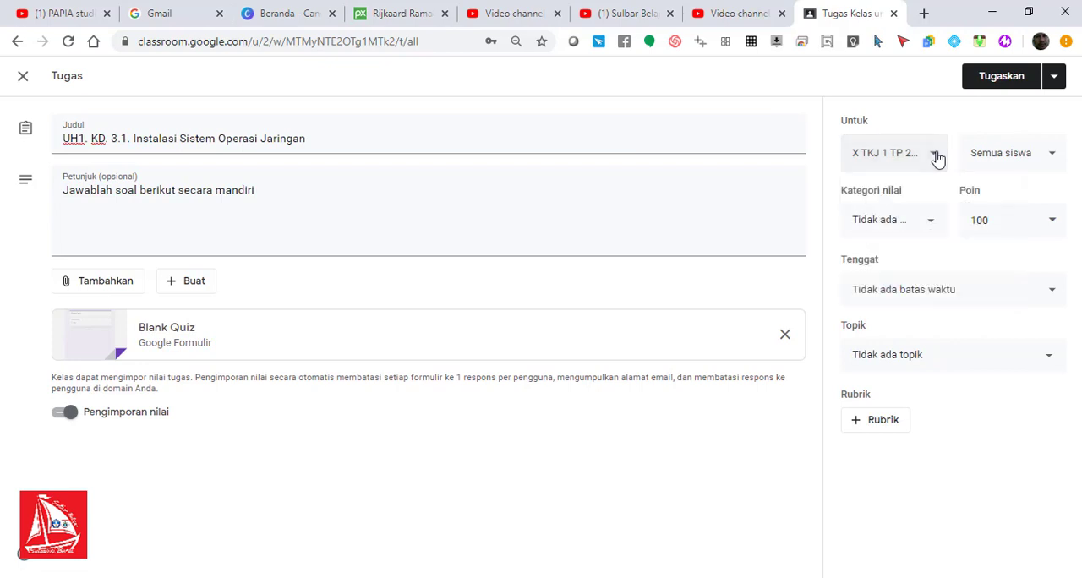
{"action": "left_click", "coordinate": [1056, 156]}
{"action": "left_click", "coordinate": [1057, 155]}
Step: Set the assignment's grade category to UH
{"action": "left_click", "coordinate": [931, 228]}
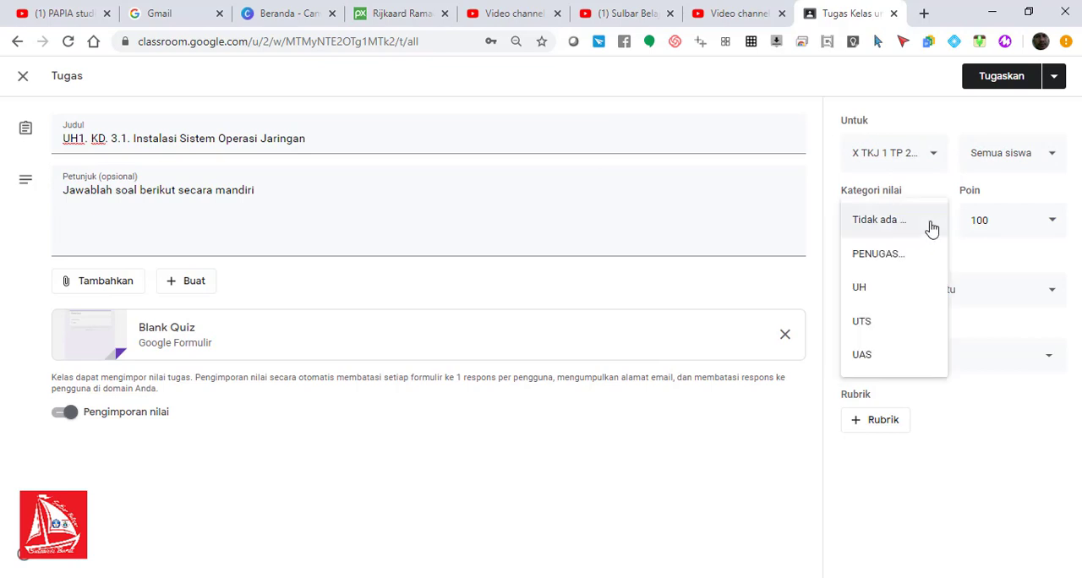
{"action": "left_click", "coordinate": [881, 292]}
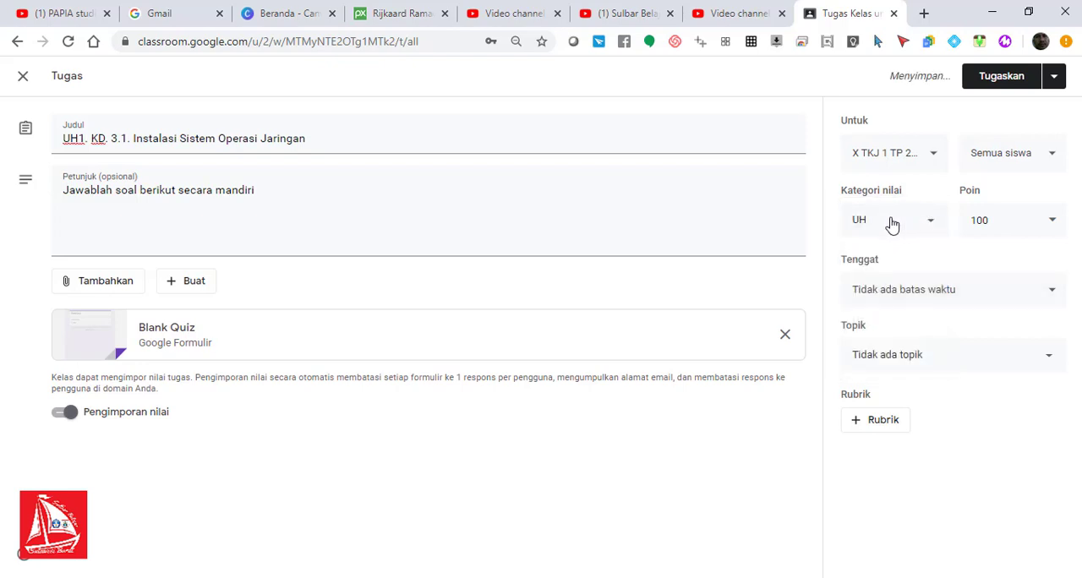
{"action": "left_click", "coordinate": [896, 223]}
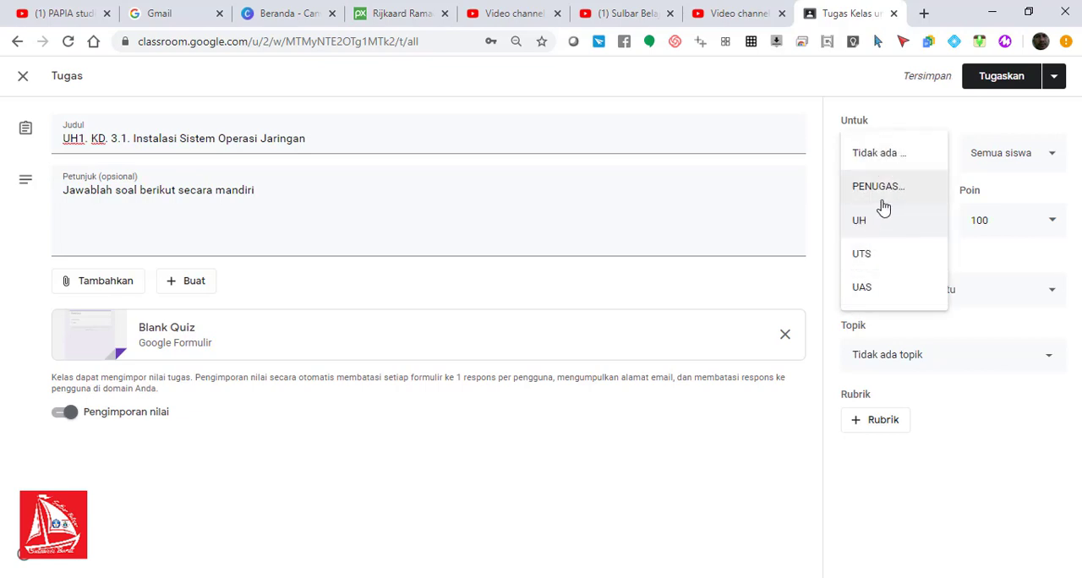
{"action": "left_click", "coordinate": [976, 265]}
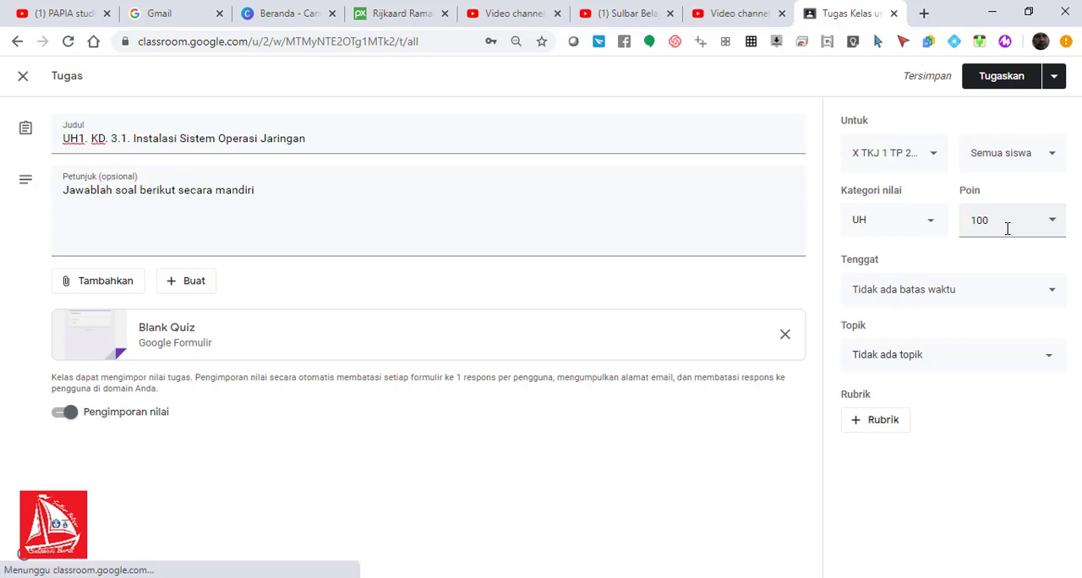
Step: Set the assignment's points to 14
{"action": "left_click_drag", "start_coordinate": [1007, 225], "coordinate": [972, 223]}
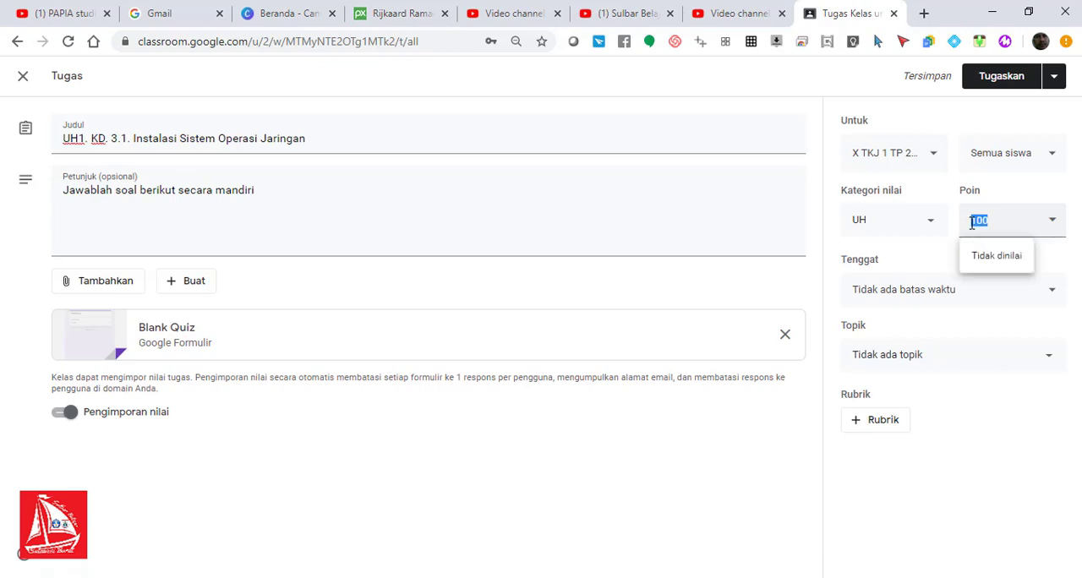
{"action": "type", "text": "14"}
{"action": "left_click", "coordinate": [906, 490]}
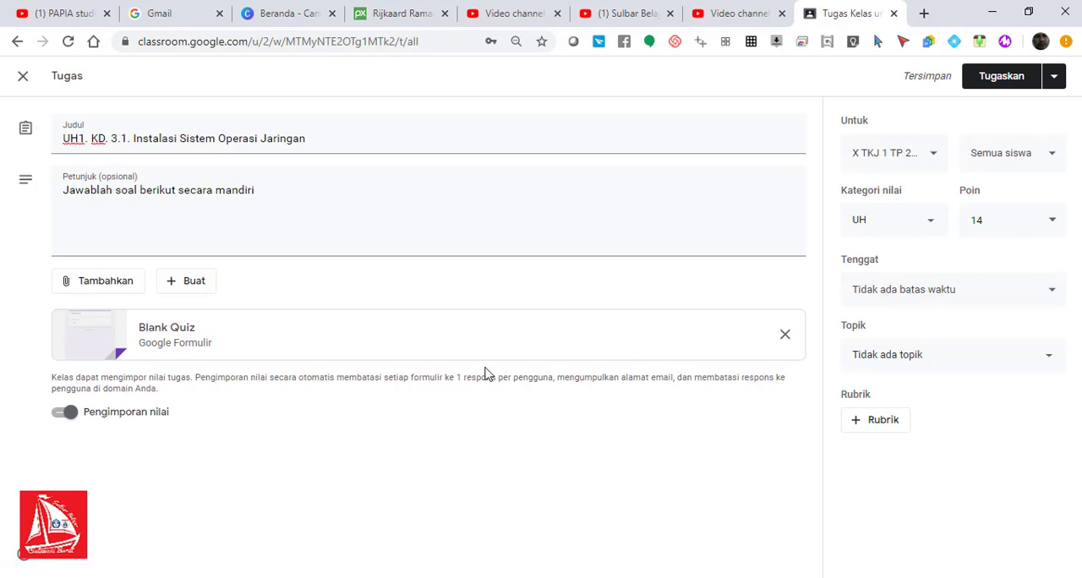
Step: Set the assignment's due date to 26 Mei 2020
{"action": "left_click", "coordinate": [950, 293]}
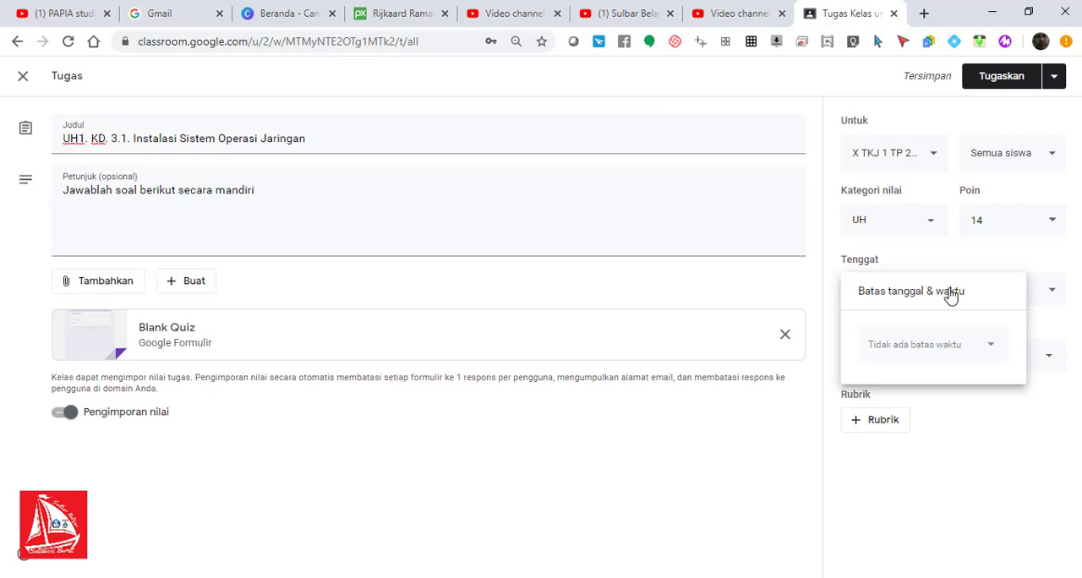
{"action": "left_click", "coordinate": [959, 353]}
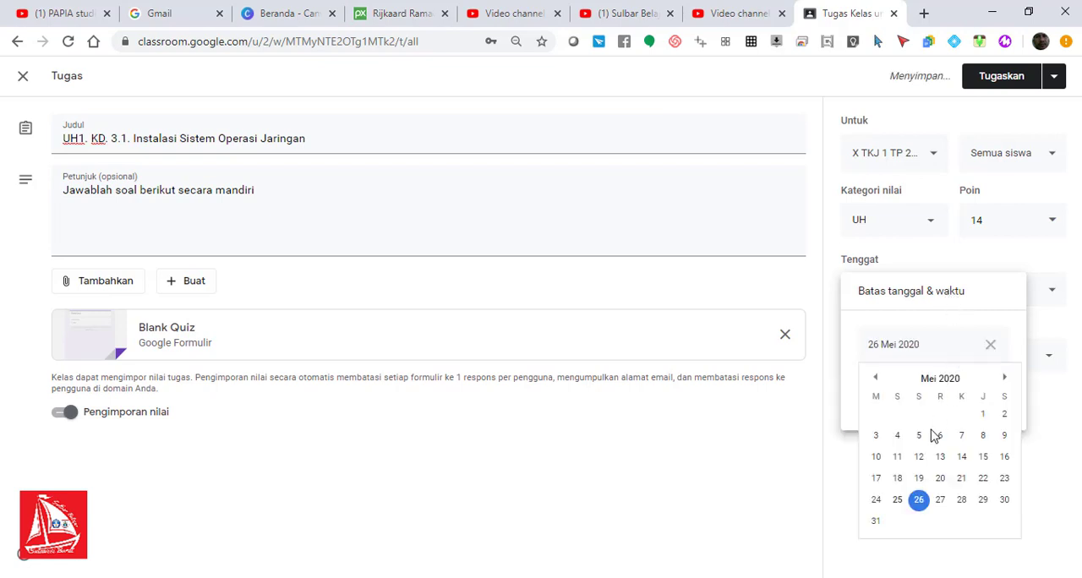
{"action": "double_click", "coordinate": [897, 503]}
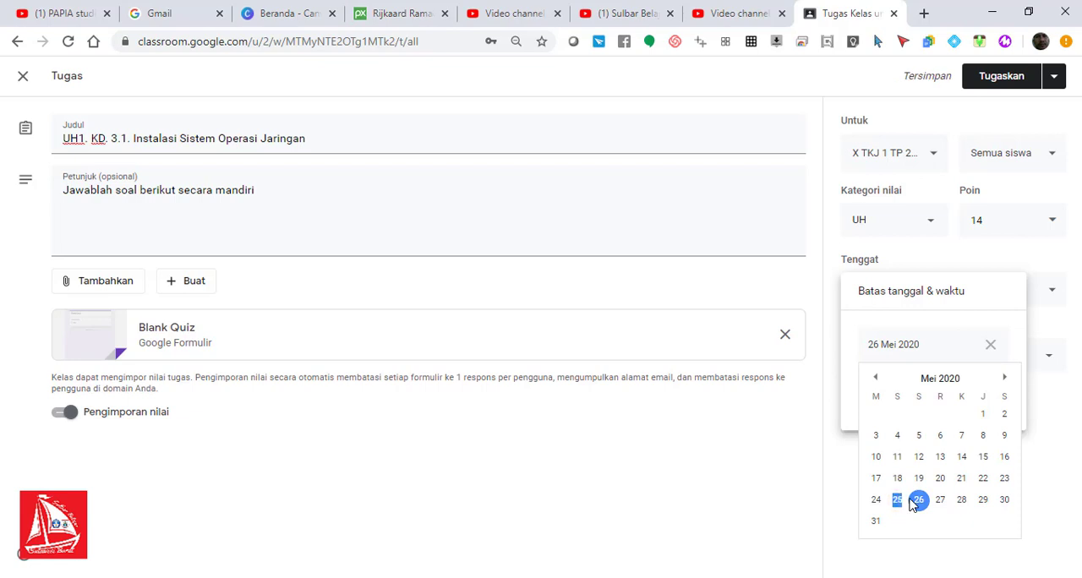
{"action": "left_click", "coordinate": [900, 502]}
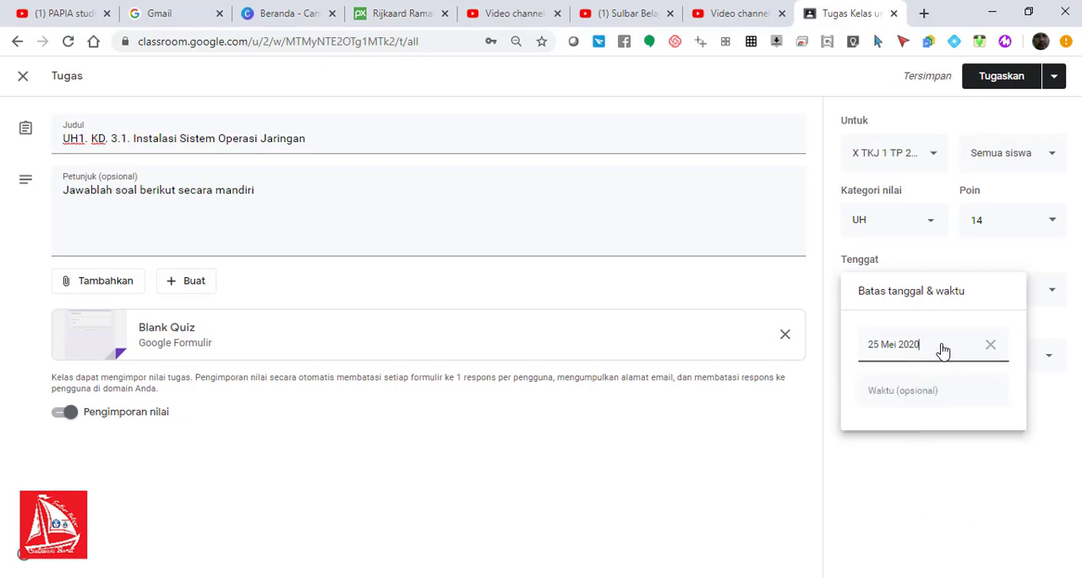
{"action": "left_click", "coordinate": [988, 345]}
{"action": "left_click", "coordinate": [947, 354]}
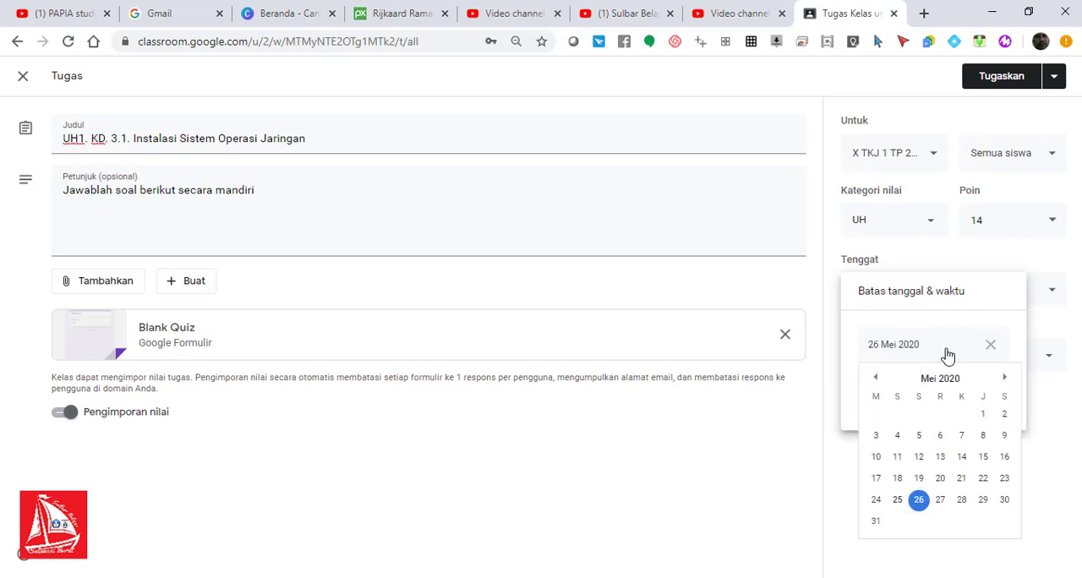
{"action": "left_click", "coordinate": [919, 502]}
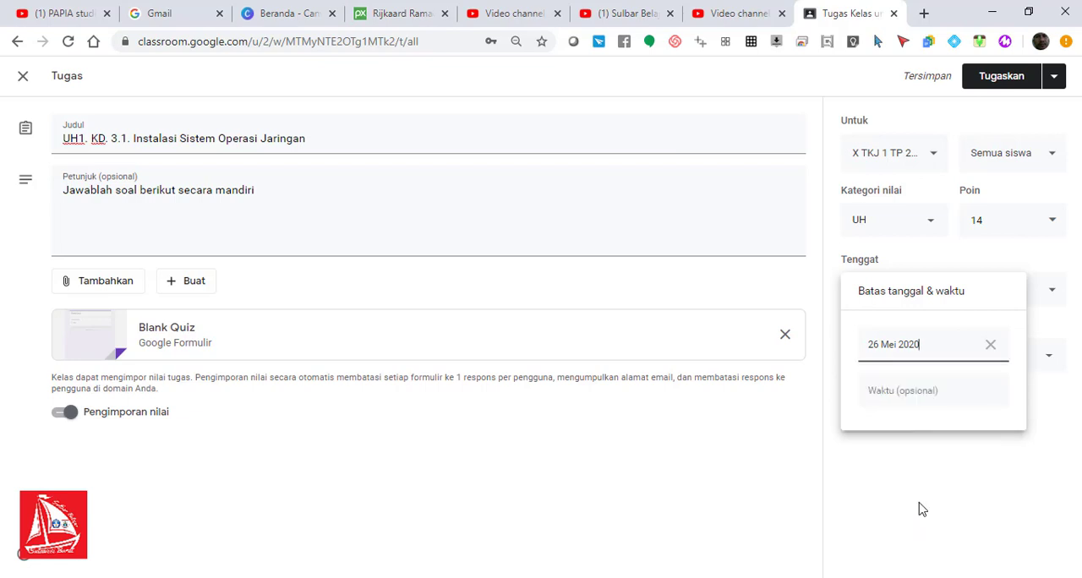
Step: Set the due time to 12.00 and file the assignment under the PENUGASAN topic
{"action": "left_click", "coordinate": [899, 394]}
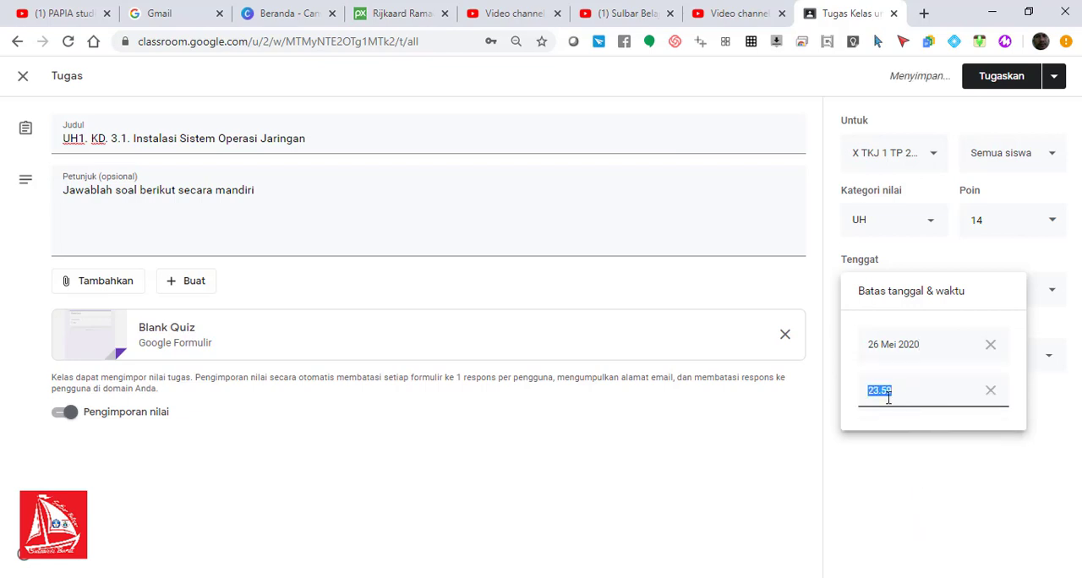
{"action": "type", "text": "12"}
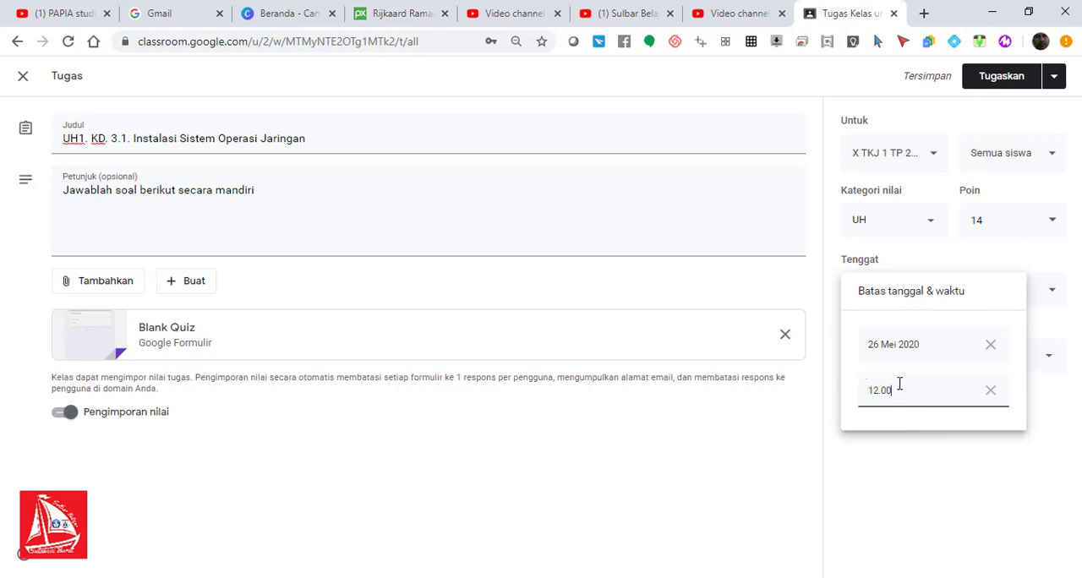
{"action": "left_click", "coordinate": [889, 498]}
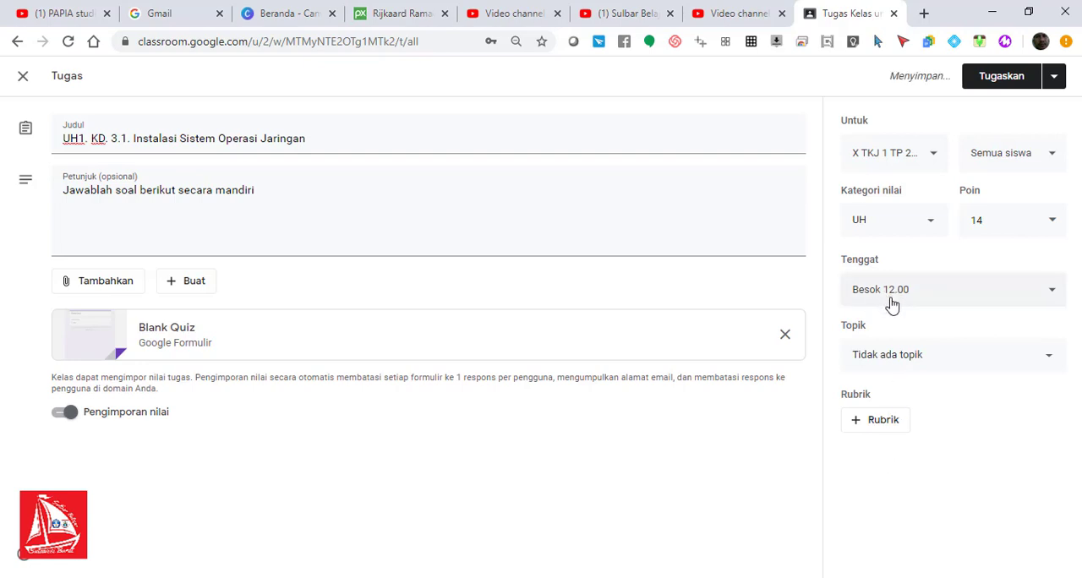
{"action": "left_click", "coordinate": [913, 361]}
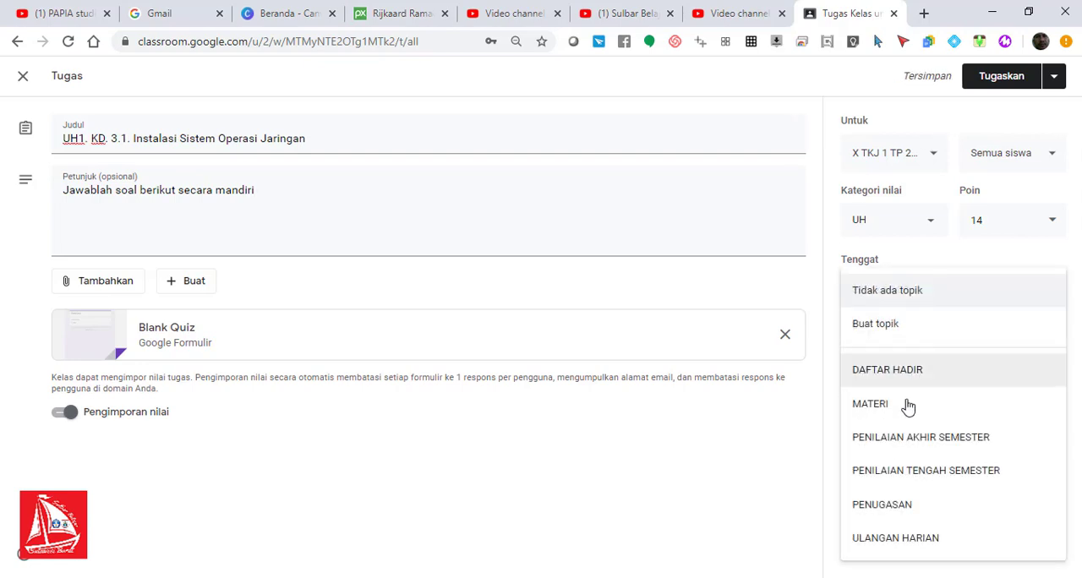
{"action": "left_click", "coordinate": [899, 507]}
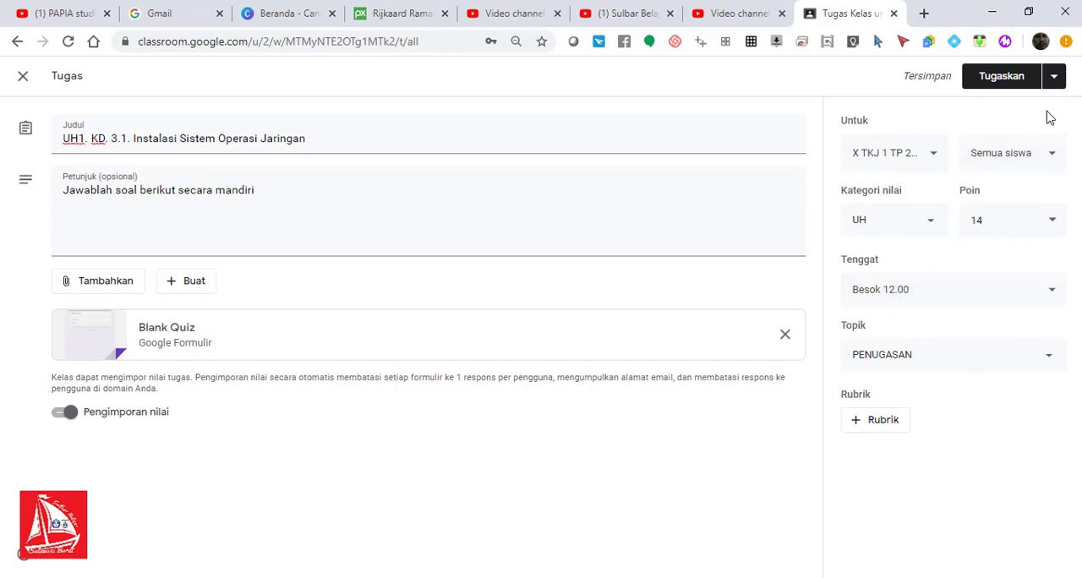
Step: Schedule the assignment for posting on 26 Mei 2020 at 10.00
{"action": "left_click", "coordinate": [1055, 77]}
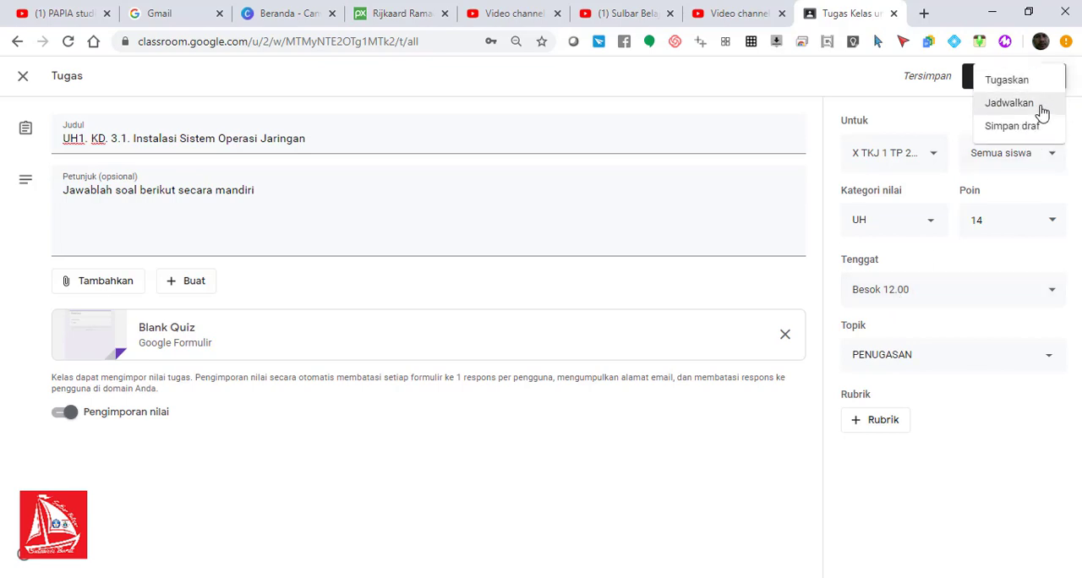
{"action": "left_click", "coordinate": [1010, 103]}
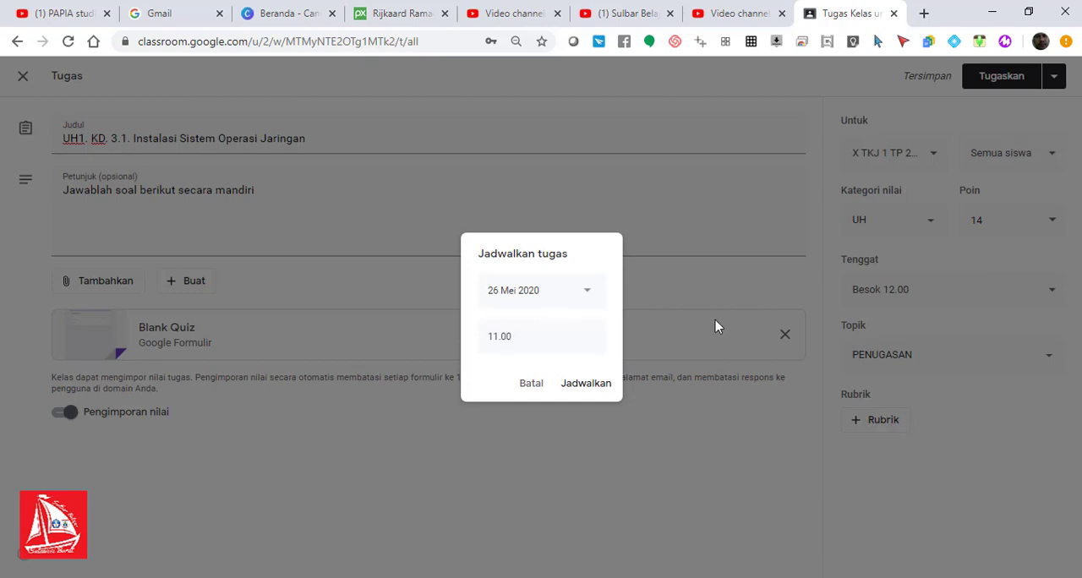
{"action": "left_click", "coordinate": [499, 341]}
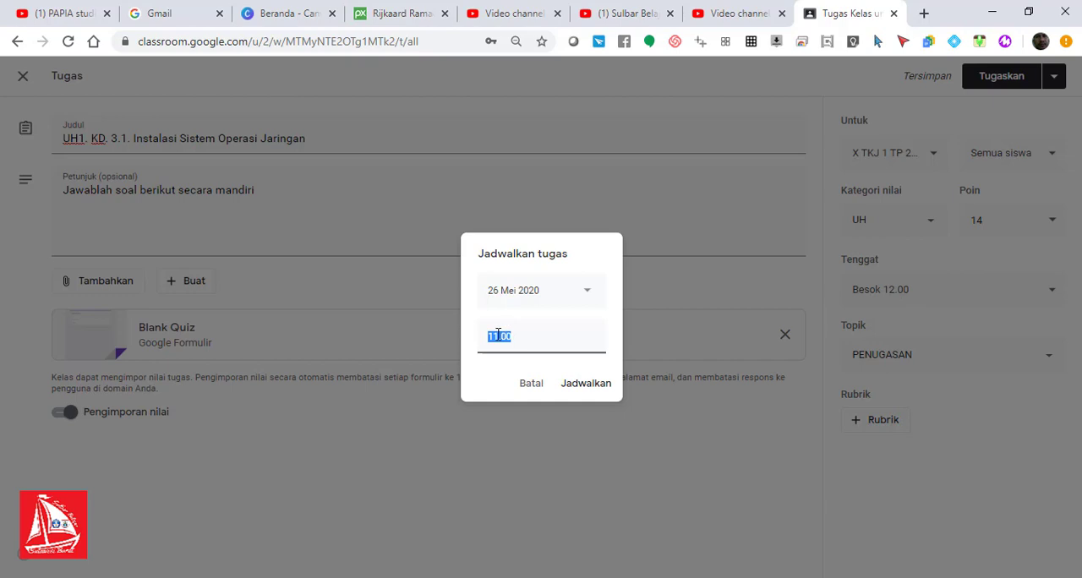
{"action": "left_click", "coordinate": [498, 335]}
{"action": "key", "text": "BackSpace"}
{"action": "type", "text": "0"}
{"action": "left_click", "coordinate": [585, 387]}
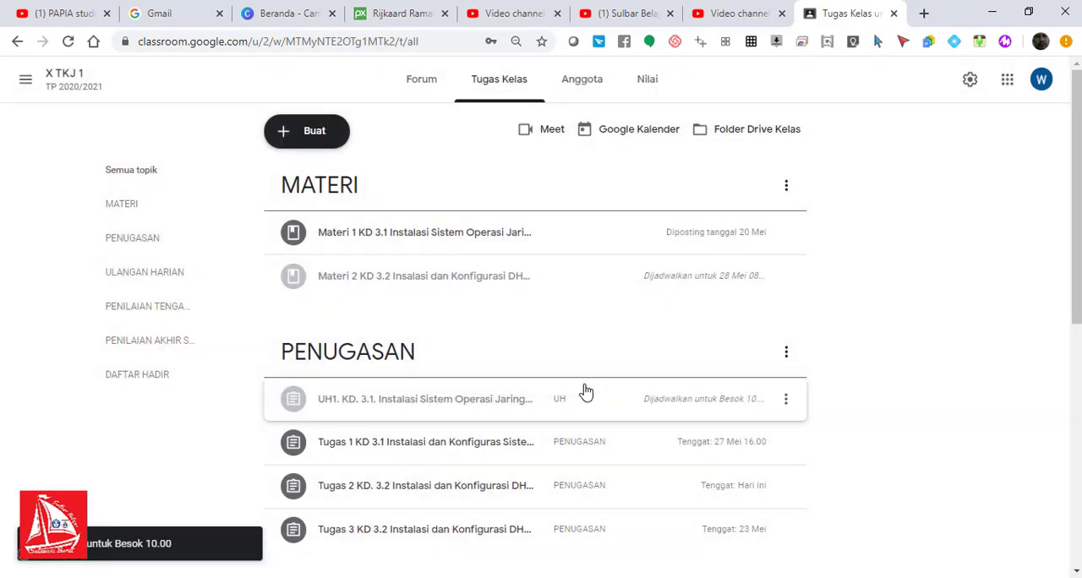
{"action": "left_click_drag", "start_coordinate": [1078, 185], "coordinate": [1078, 183]}
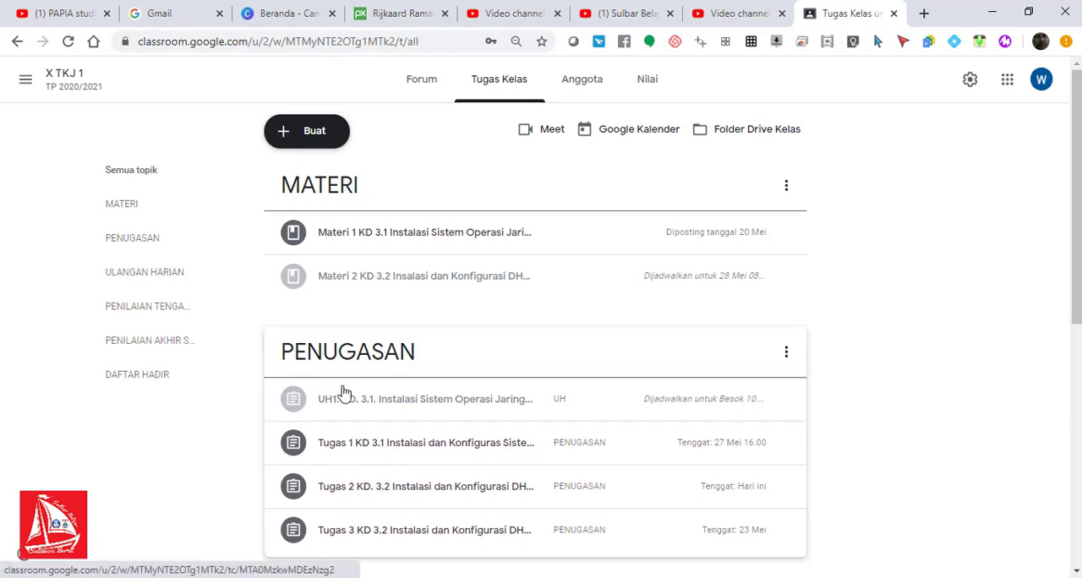
{"action": "left_click", "coordinate": [785, 404]}
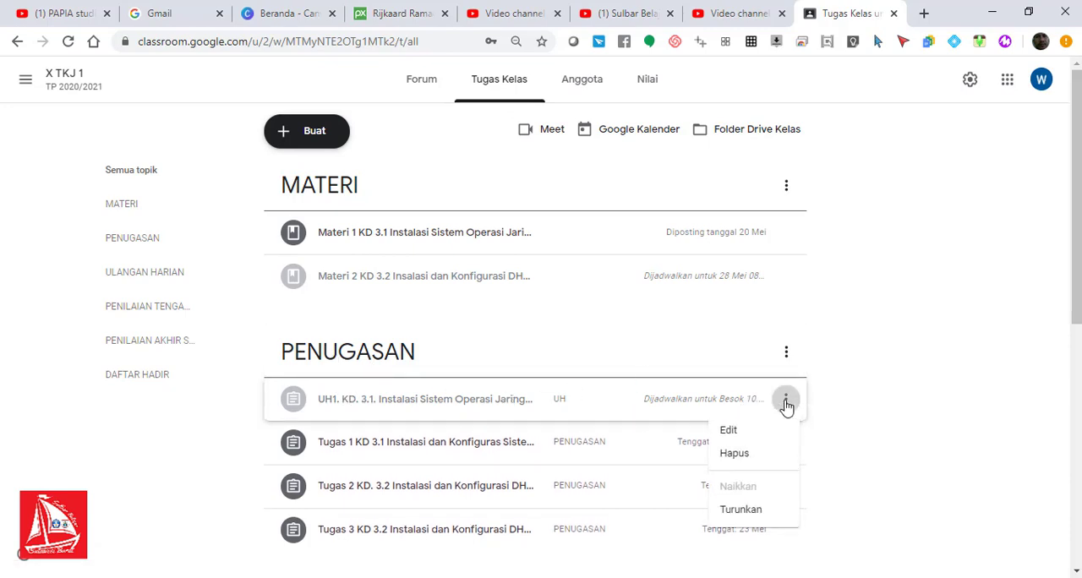
{"action": "left_click", "coordinate": [749, 435]}
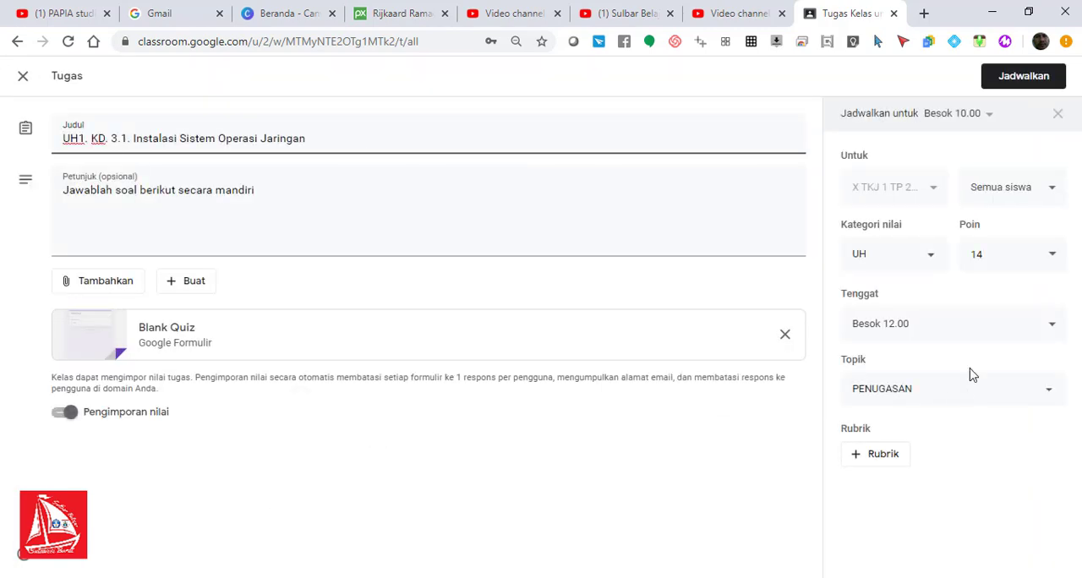
{"action": "left_click", "coordinate": [970, 397]}
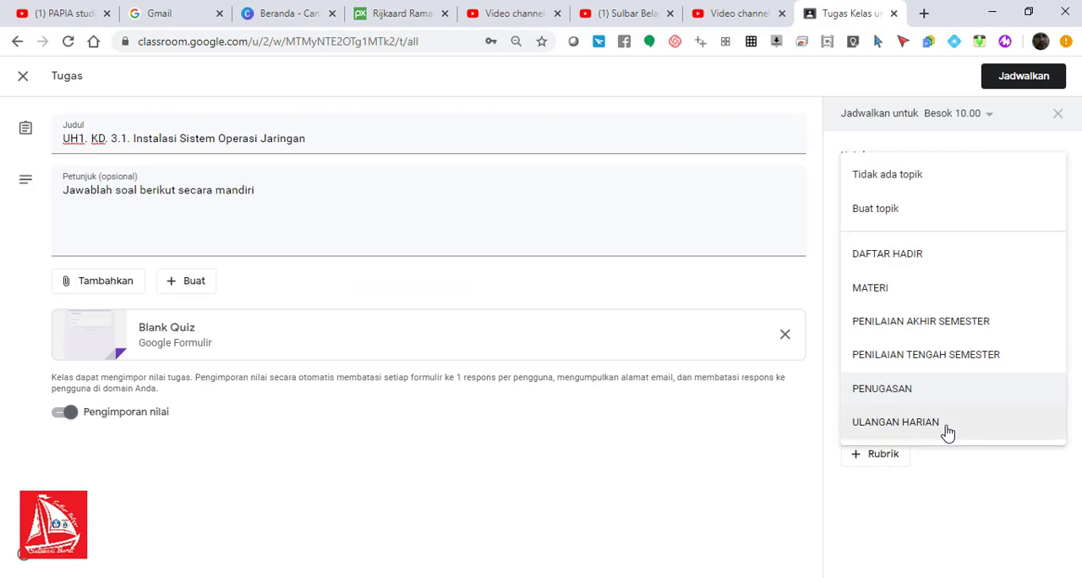
{"action": "left_click", "coordinate": [947, 431]}
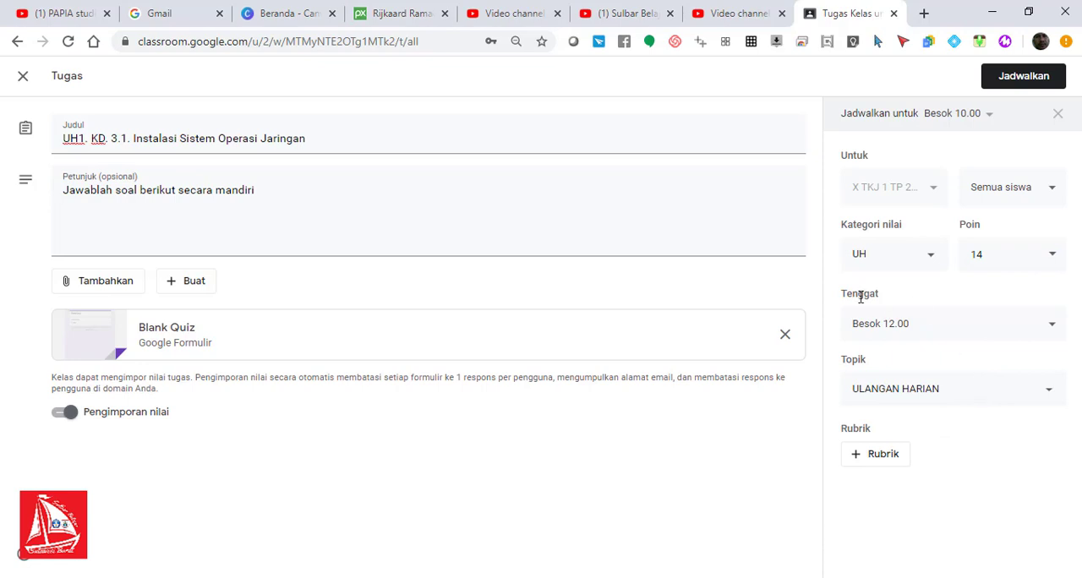
{"action": "left_click", "coordinate": [22, 78]}
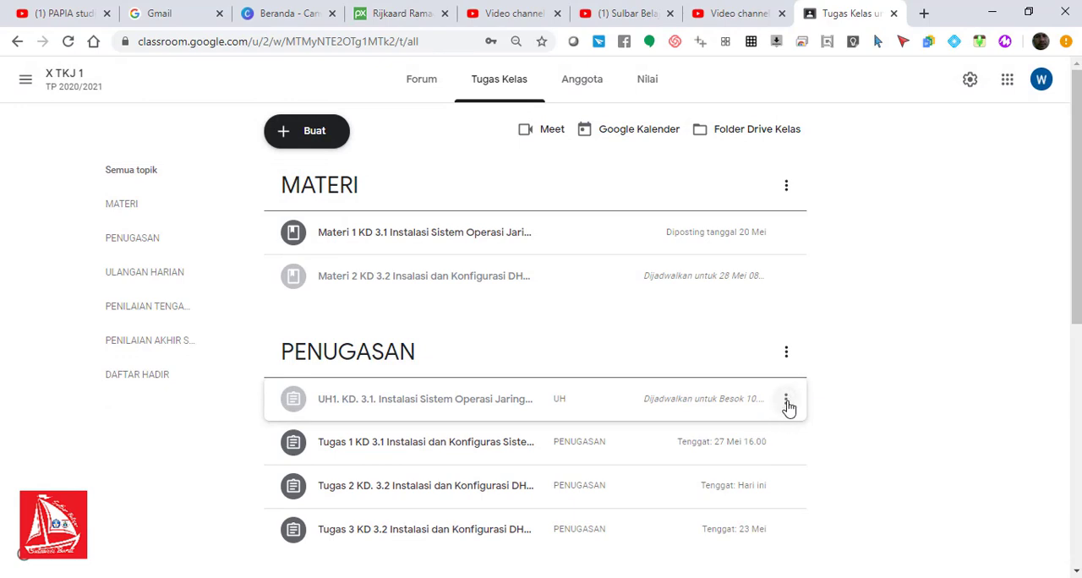
Step: Move the scheduled UH1 KD 3.1 assignment to the ULANGAN HARIAN topic and save it with its existing schedule
{"action": "left_click", "coordinate": [787, 404]}
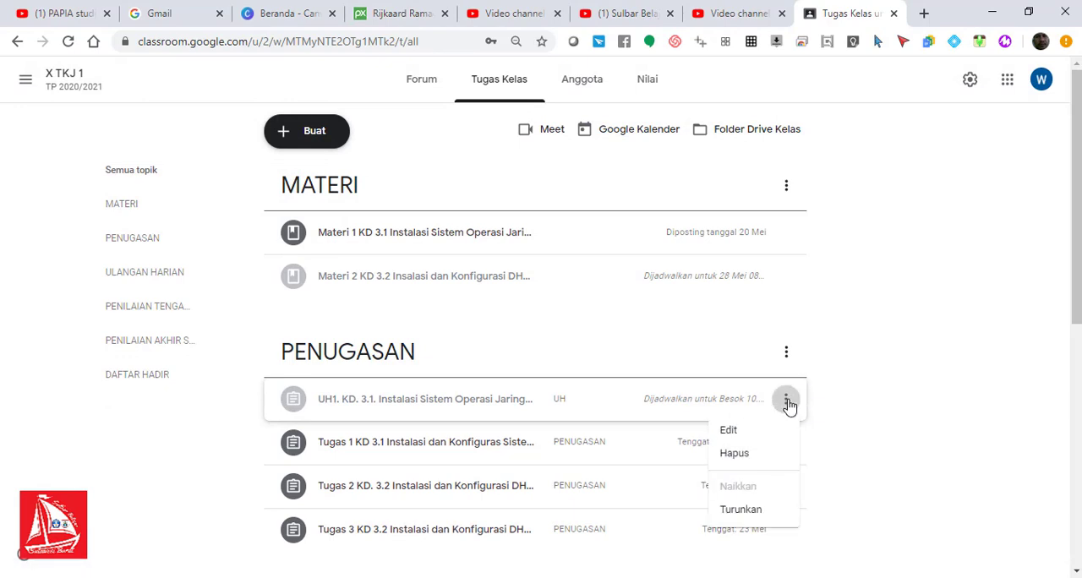
{"action": "left_click", "coordinate": [753, 440]}
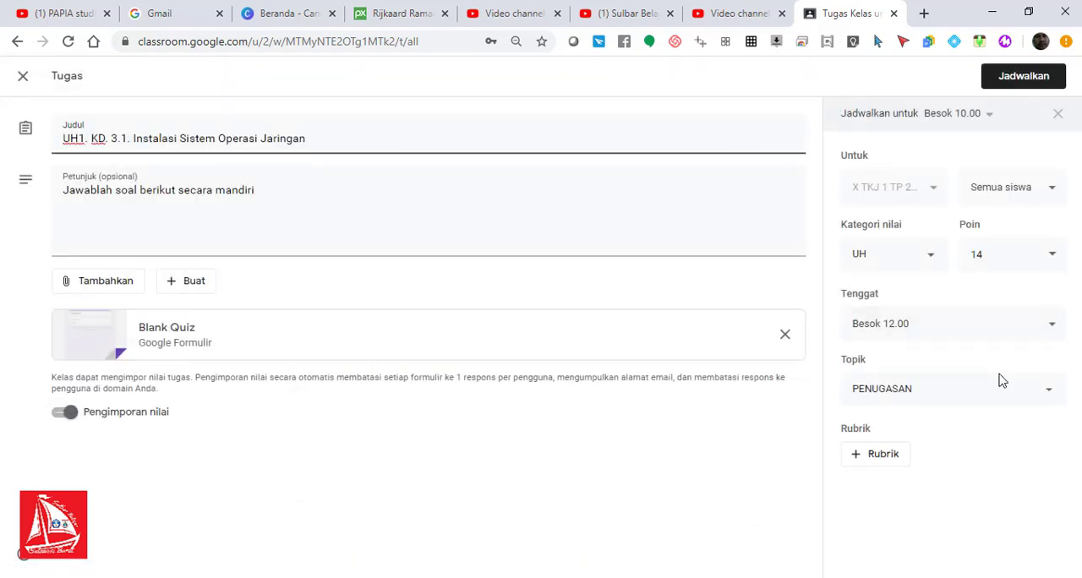
{"action": "left_click", "coordinate": [1014, 395]}
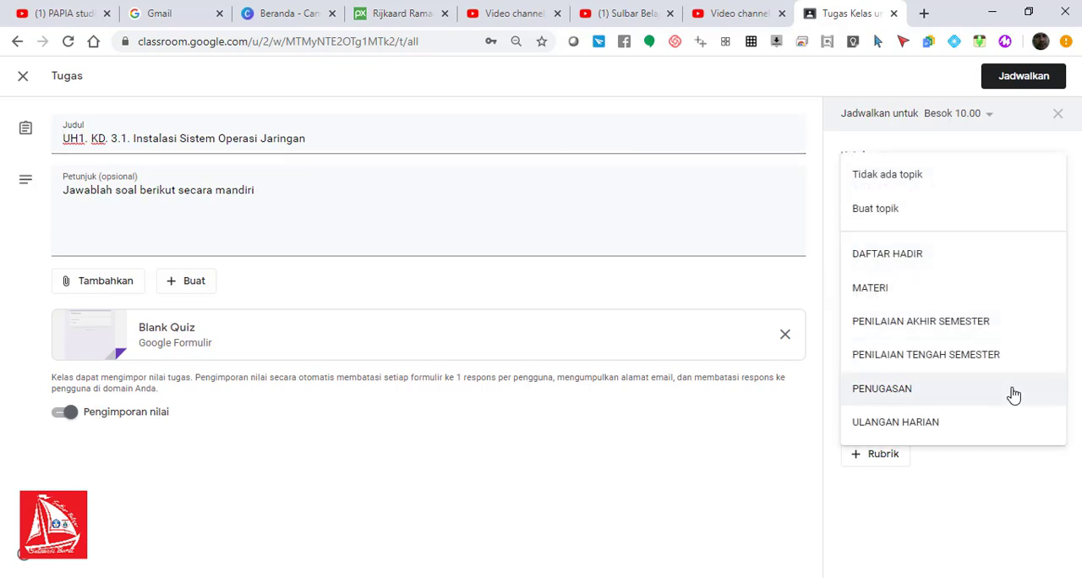
{"action": "left_click", "coordinate": [976, 425]}
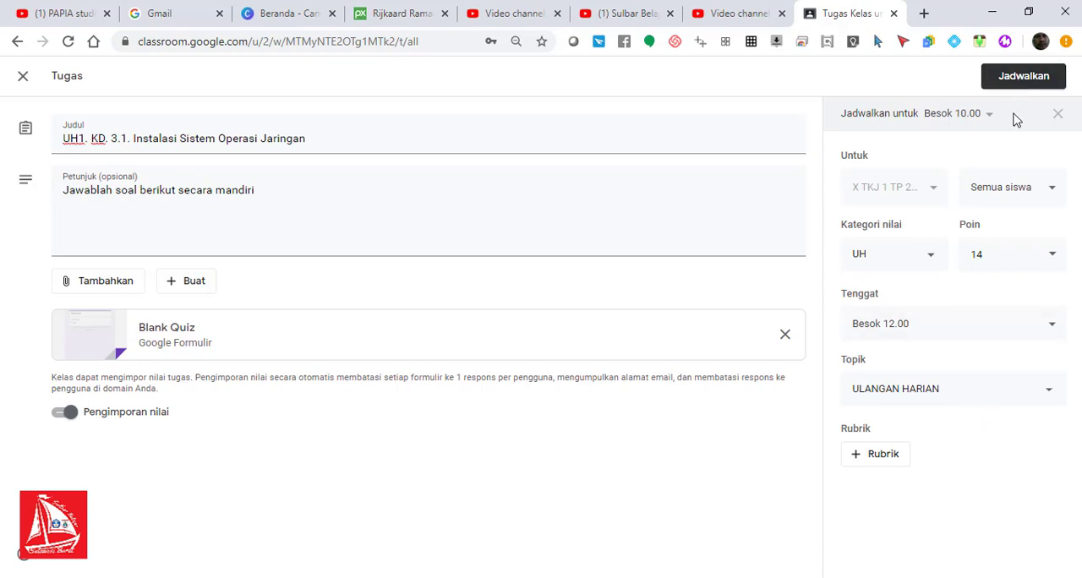
{"action": "left_click", "coordinate": [1024, 80]}
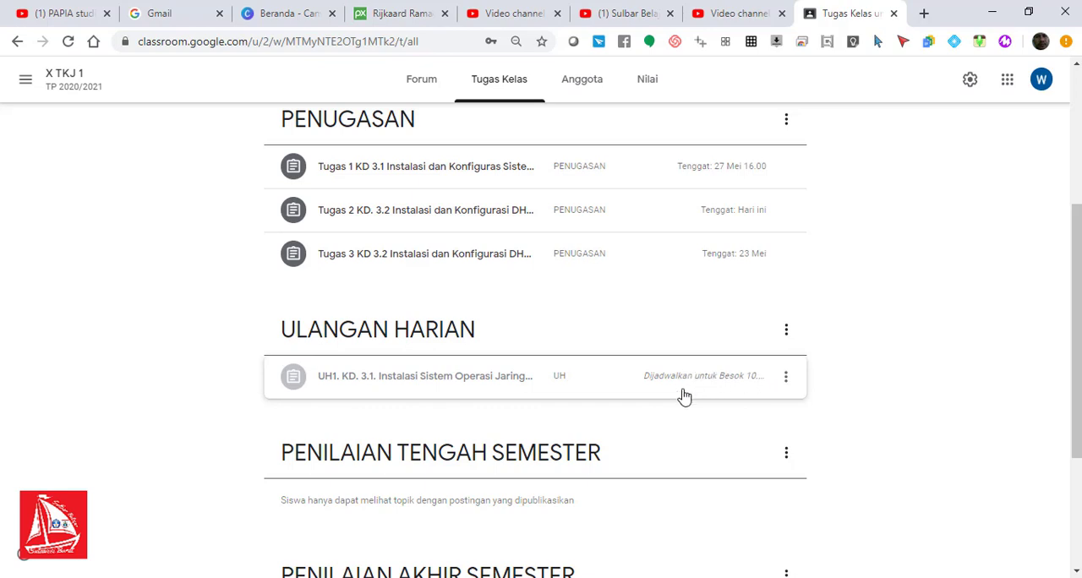
Step: Reopen the UH1 assignment under ULANGAN HARIAN to review its settings, and schedule it again
{"action": "left_click", "coordinate": [786, 378]}
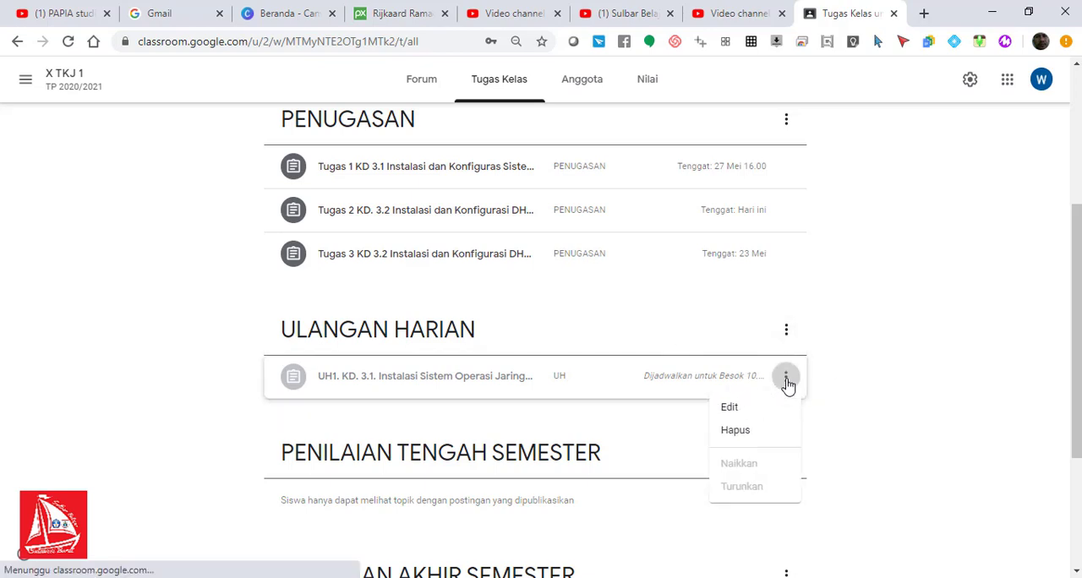
{"action": "left_click", "coordinate": [743, 411]}
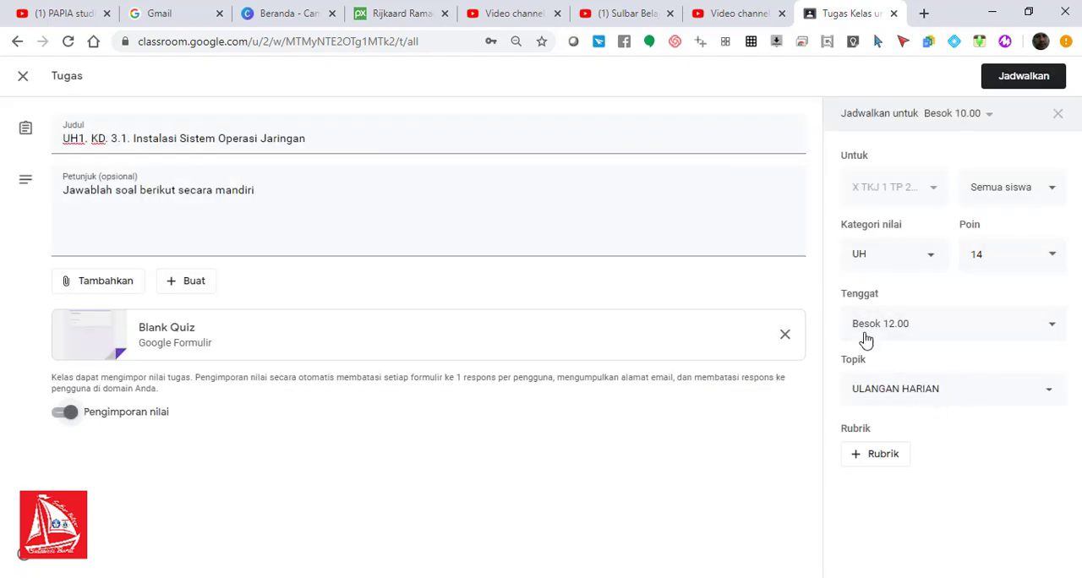
{"action": "left_click", "coordinate": [1031, 83]}
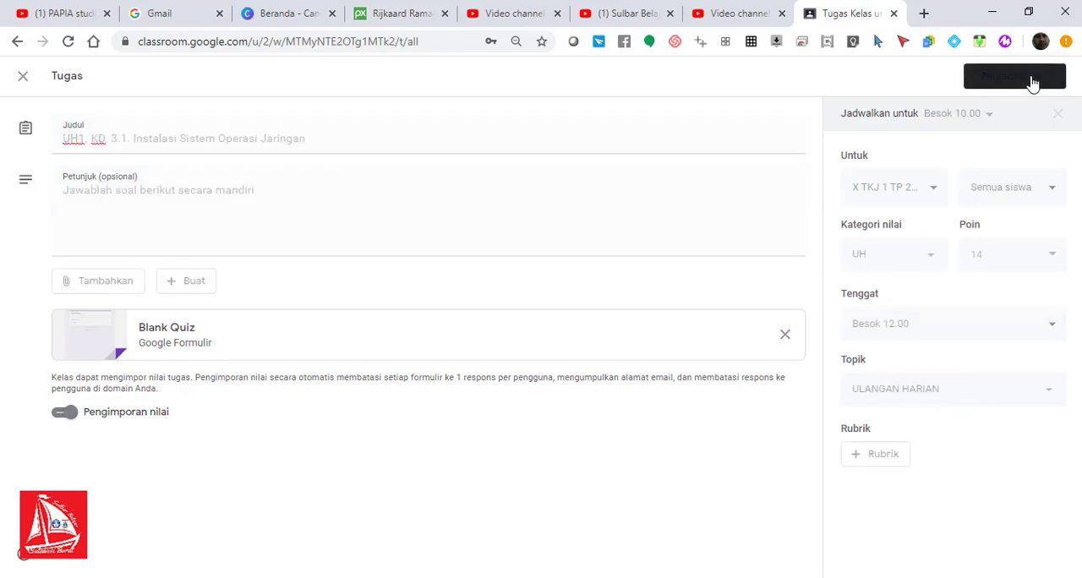